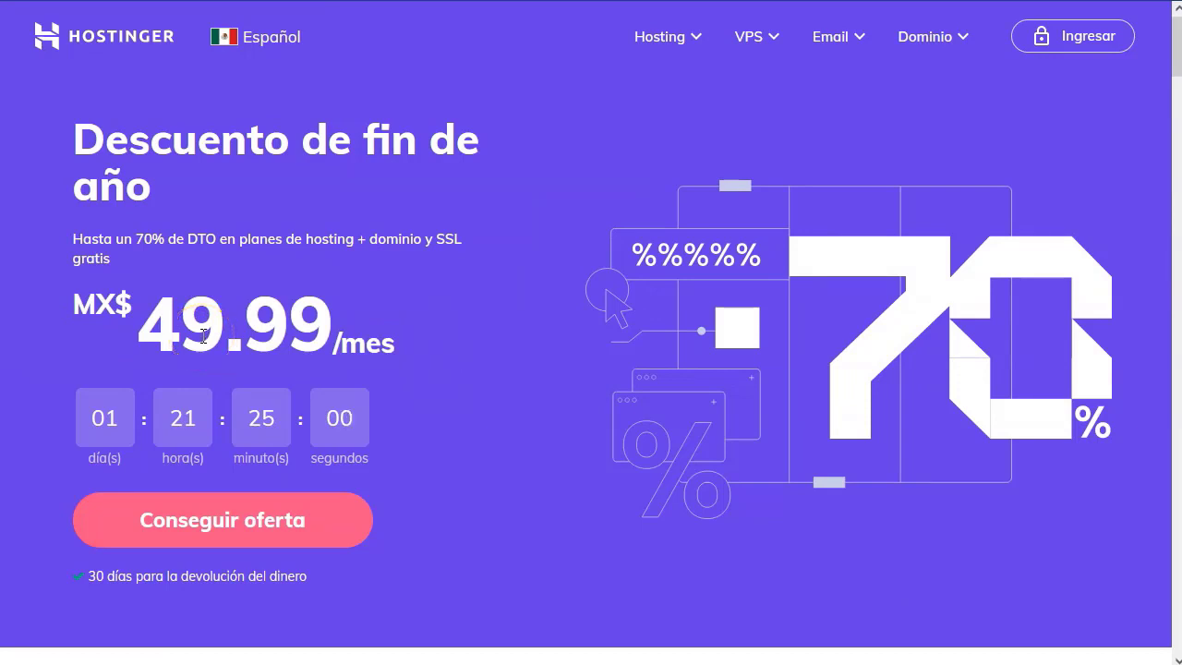
Switch the Hostinger site to the Colombia version and accept its cookie notice.
{"action": "left_click_drag", "start_coordinate": [81, 238], "coordinate": [191, 238]}
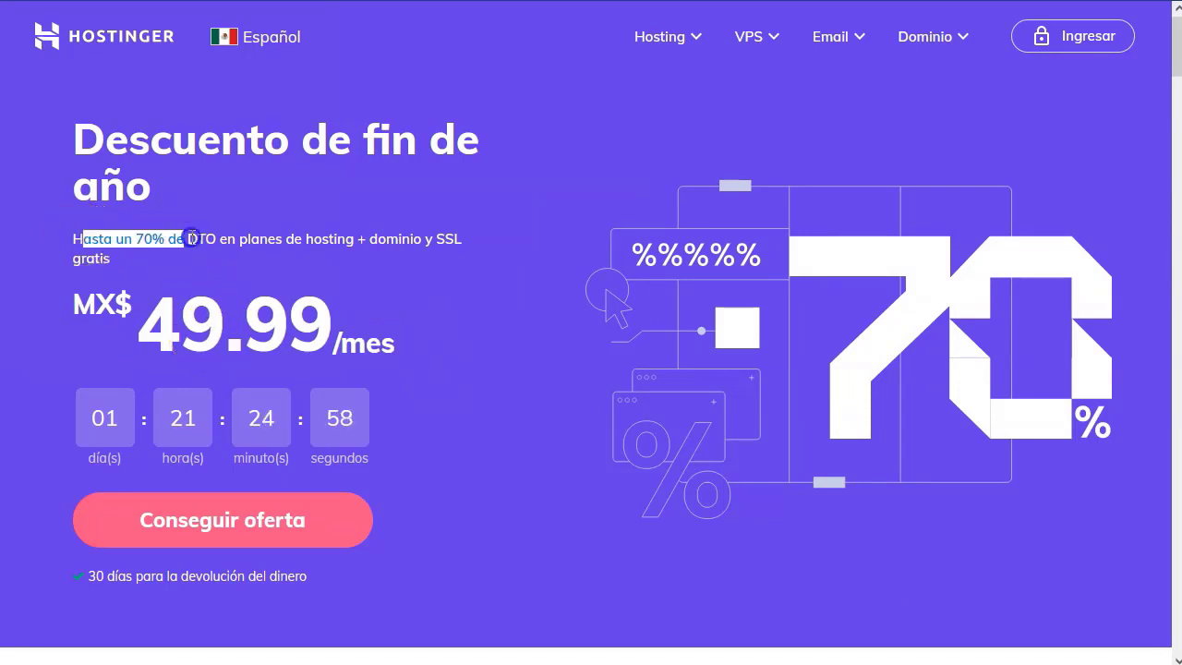
{"action": "left_click", "coordinate": [390, 291]}
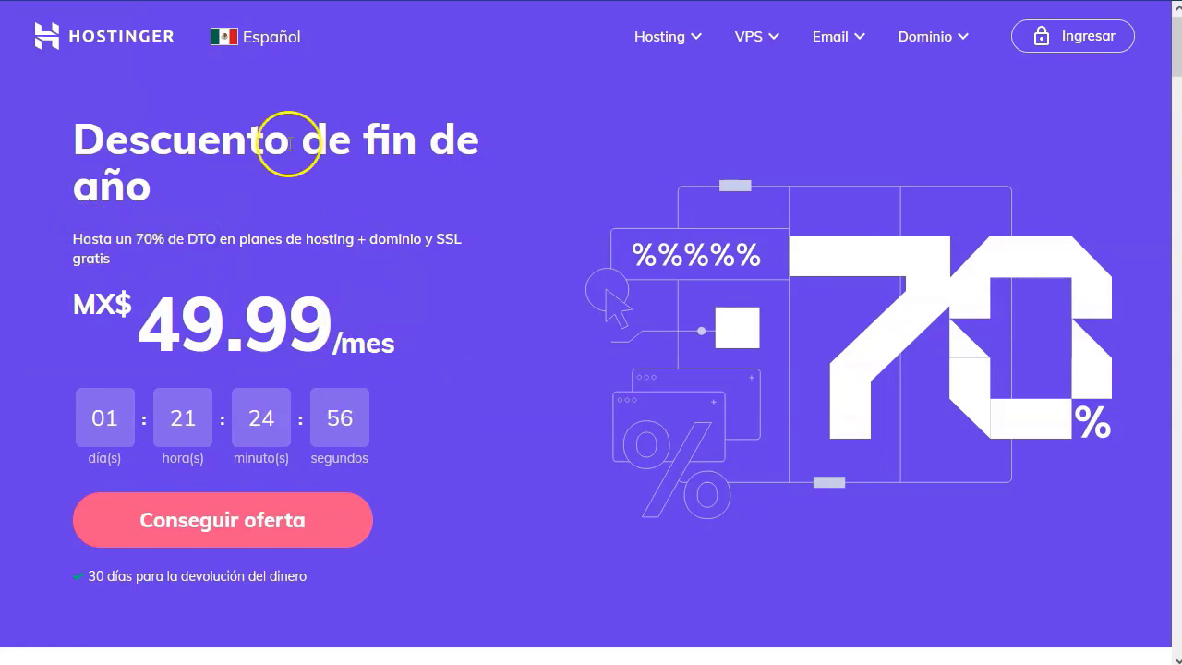
{"action": "left_click", "coordinate": [269, 41]}
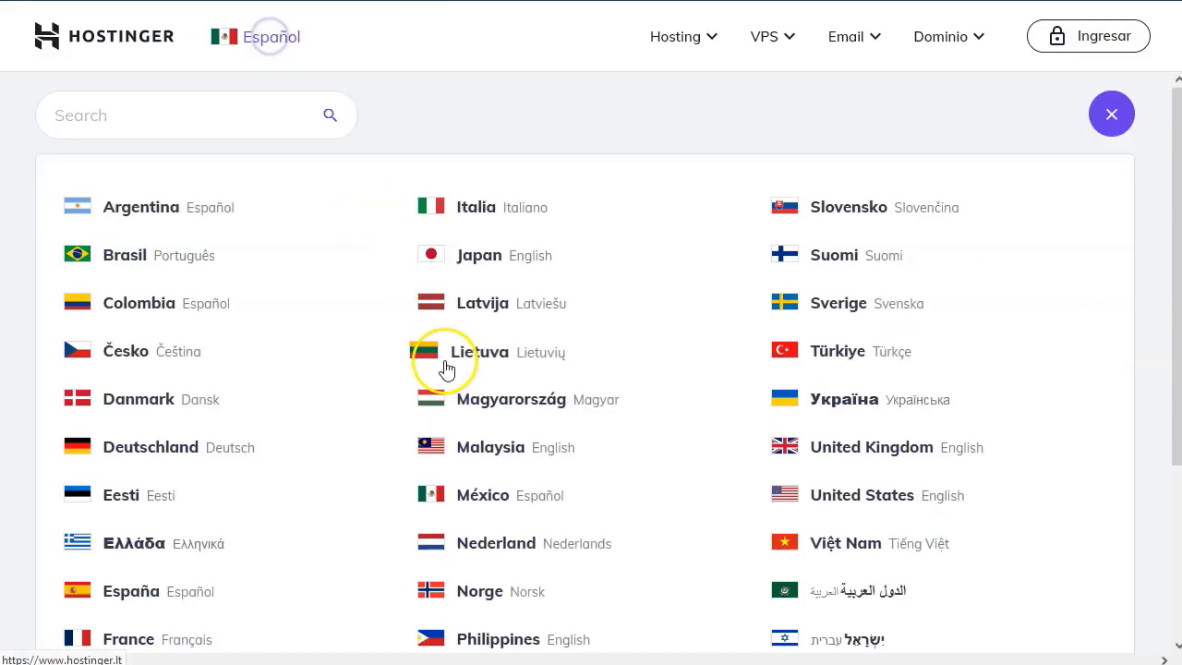
{"action": "left_click", "coordinate": [170, 303]}
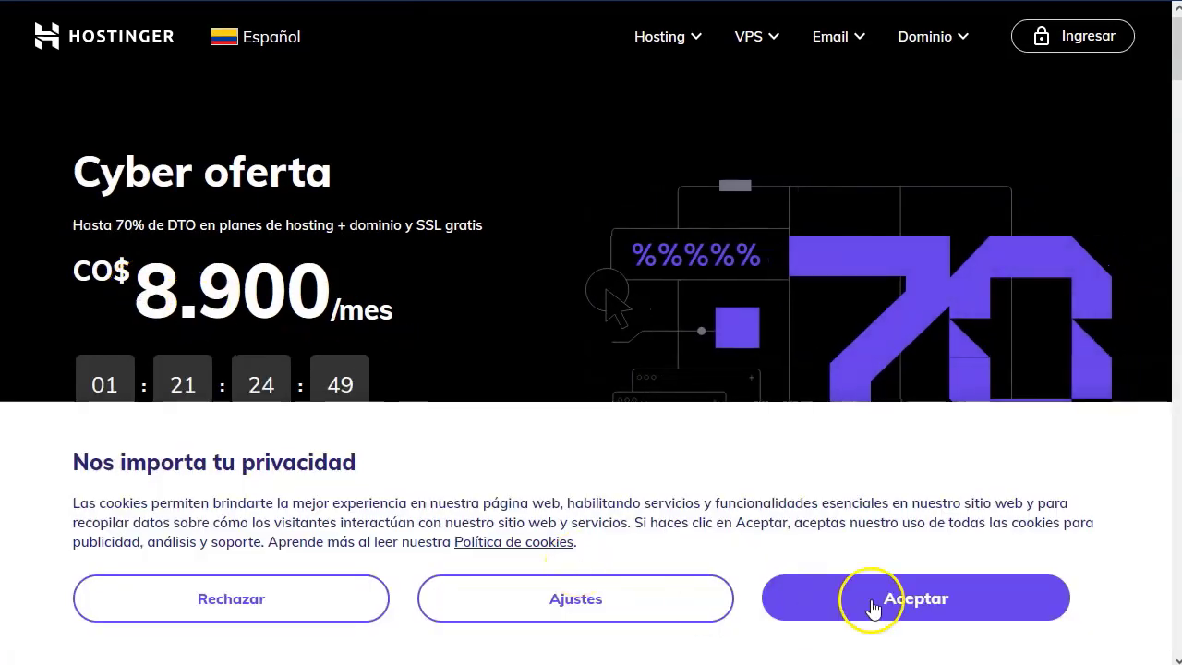
{"action": "left_click", "coordinate": [872, 607]}
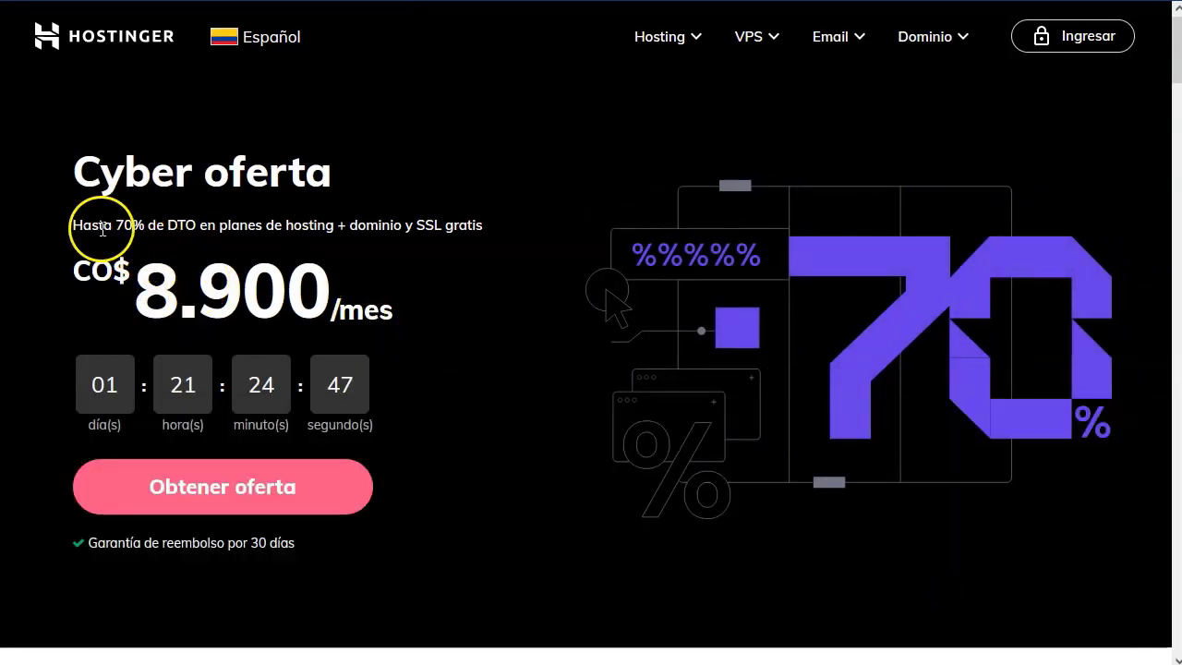
Search the country list for 'esp', switch to the España site and accept cookies.
{"action": "left_click_drag", "start_coordinate": [74, 225], "coordinate": [324, 225]}
{"action": "left_click", "coordinate": [330, 230]}
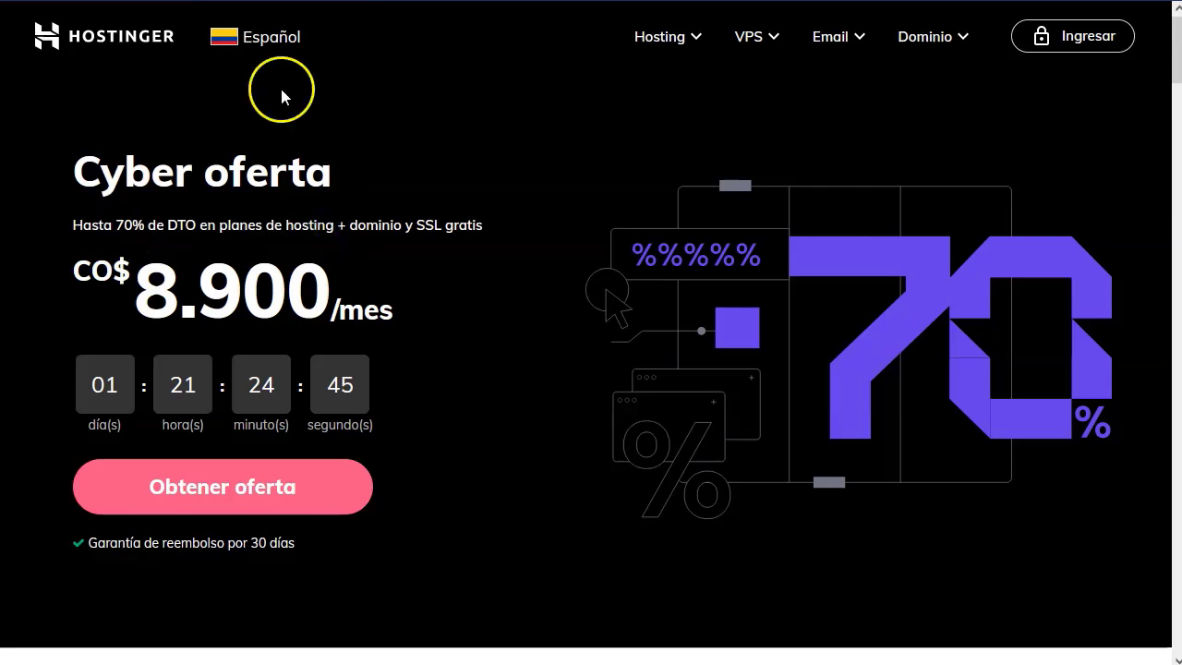
{"action": "left_click", "coordinate": [259, 39]}
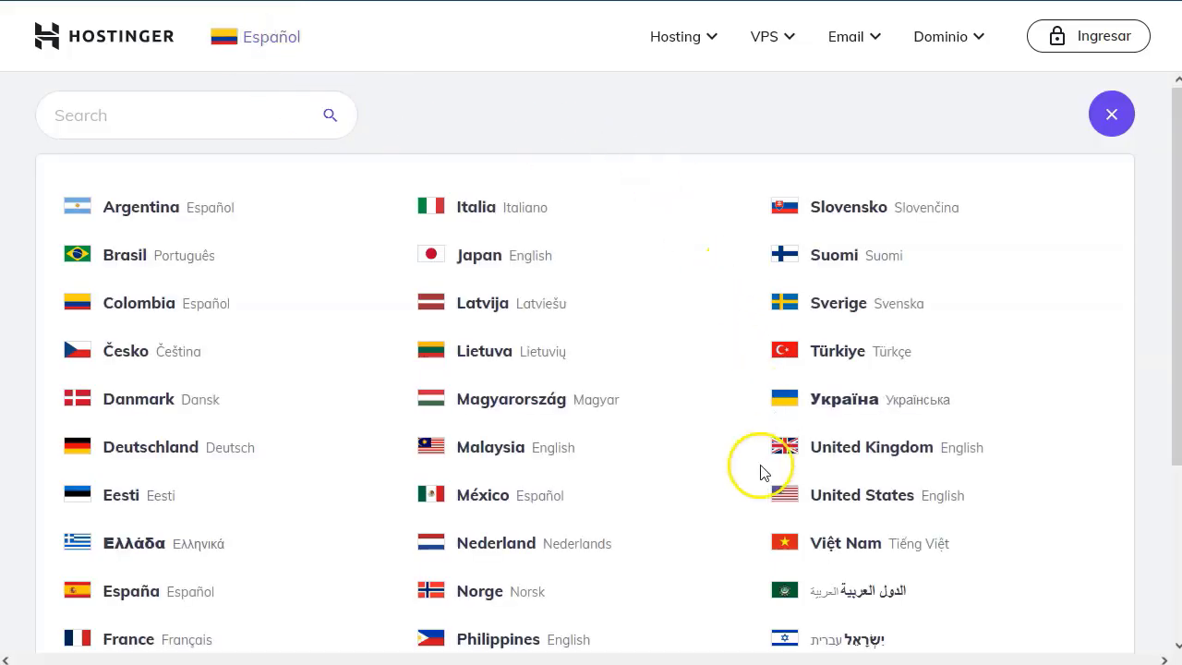
{"action": "left_click", "coordinate": [239, 106]}
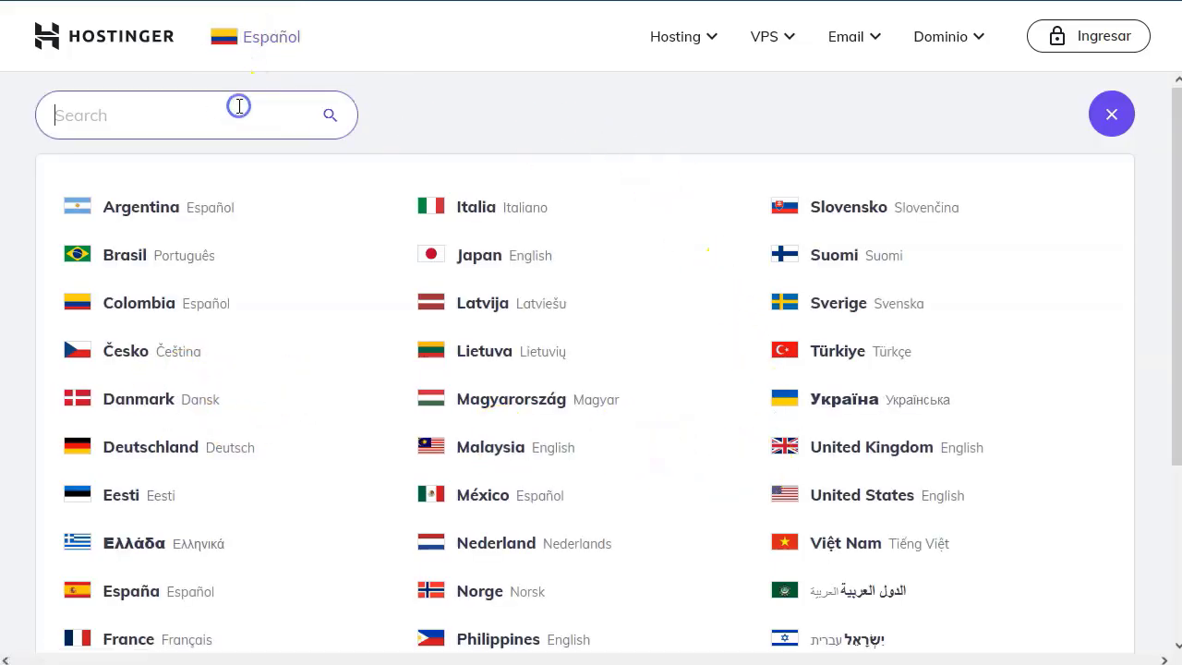
{"action": "type", "text": "esp"}
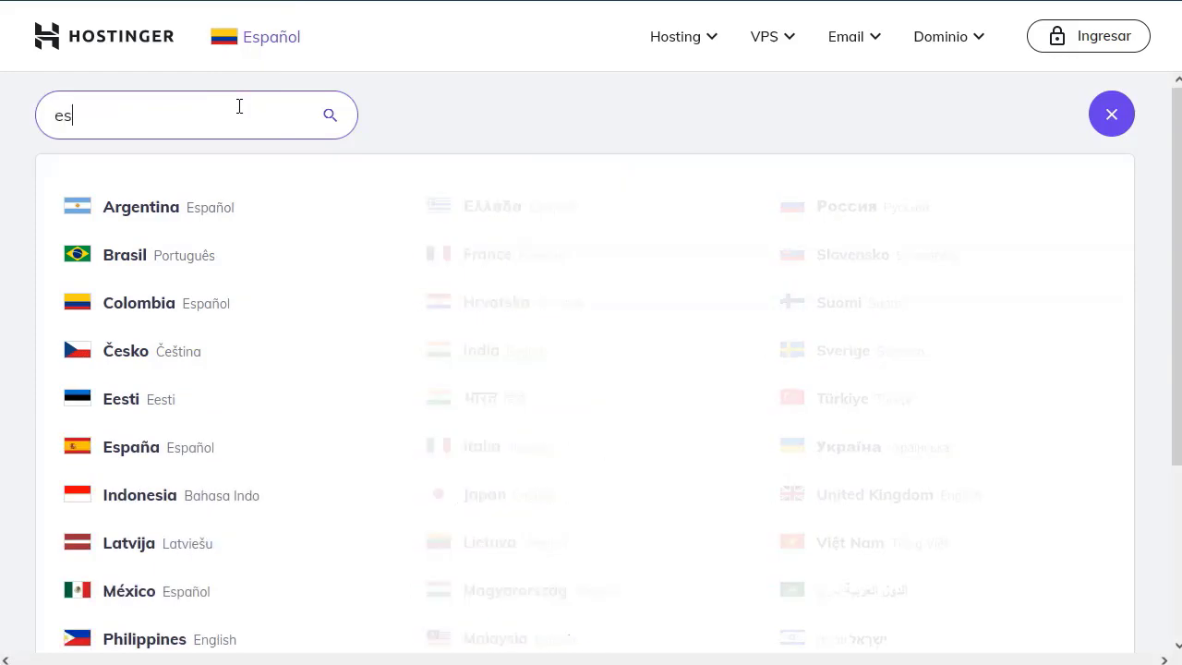
{"action": "left_click", "coordinate": [171, 345]}
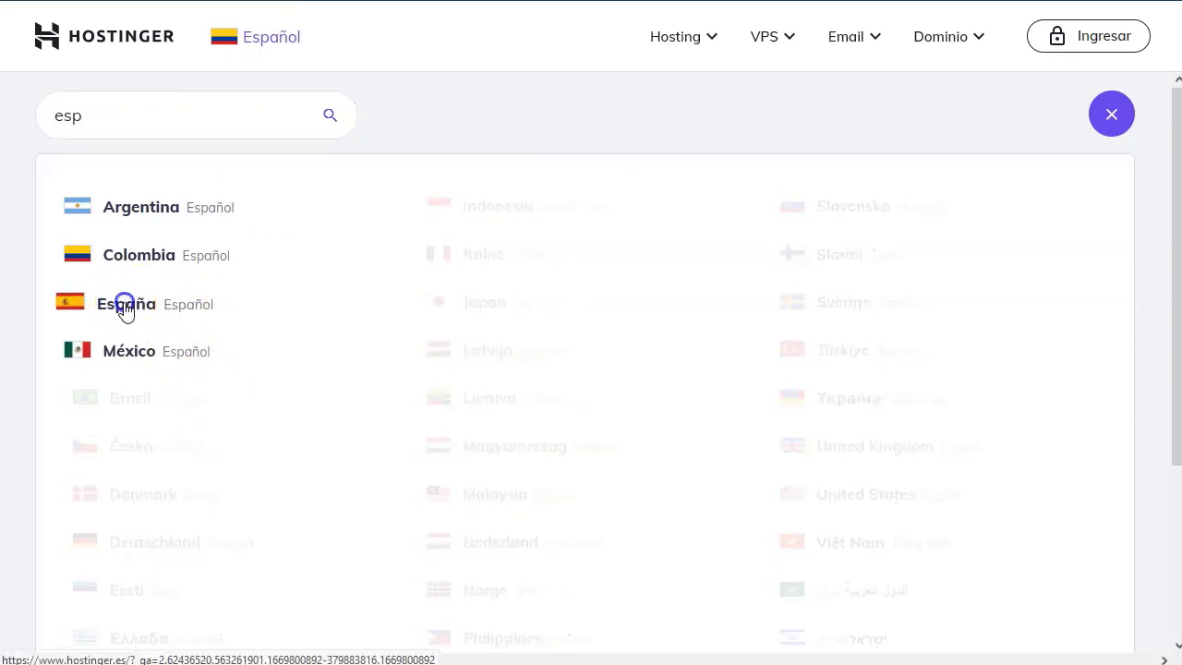
{"action": "left_click", "coordinate": [124, 308]}
{"action": "left_click_drag", "start_coordinate": [72, 293], "coordinate": [194, 297]}
{"action": "left_click", "coordinate": [704, 621]}
Scroll to the web hosting plans and slide the carousel to Hosting Sencillo at 1,49 €/mes.
{"action": "left_click", "coordinate": [74, 397]}
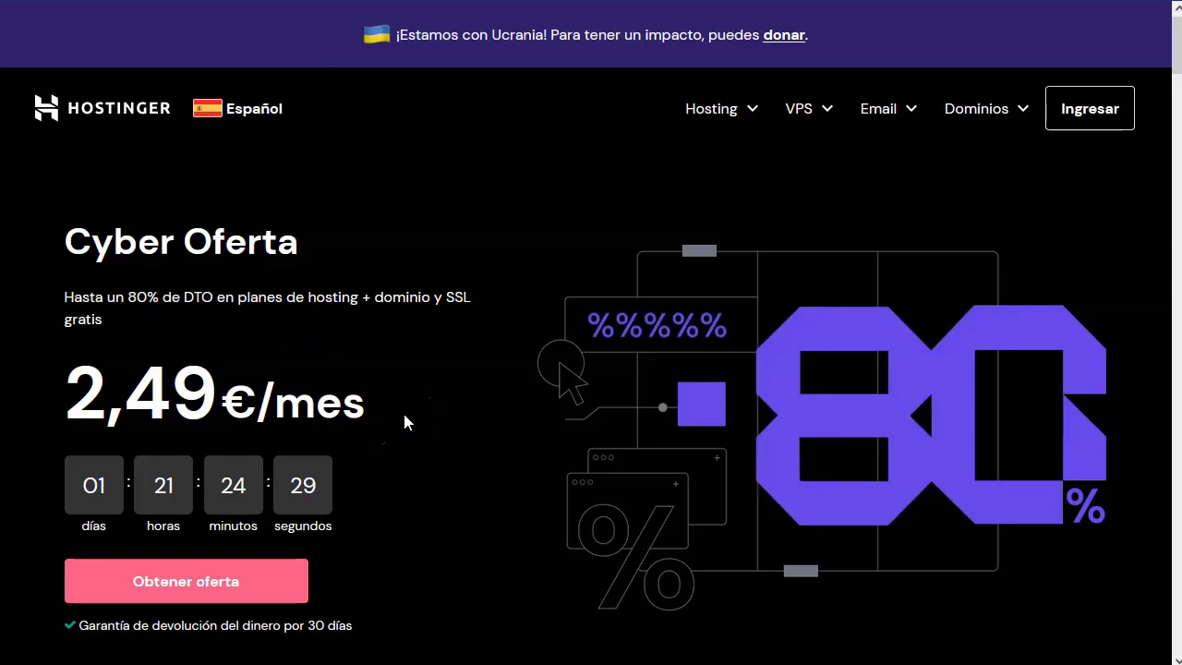
{"action": "scroll", "coordinate": [713, 201], "scroll_direction": "down", "scroll_amount": 5}
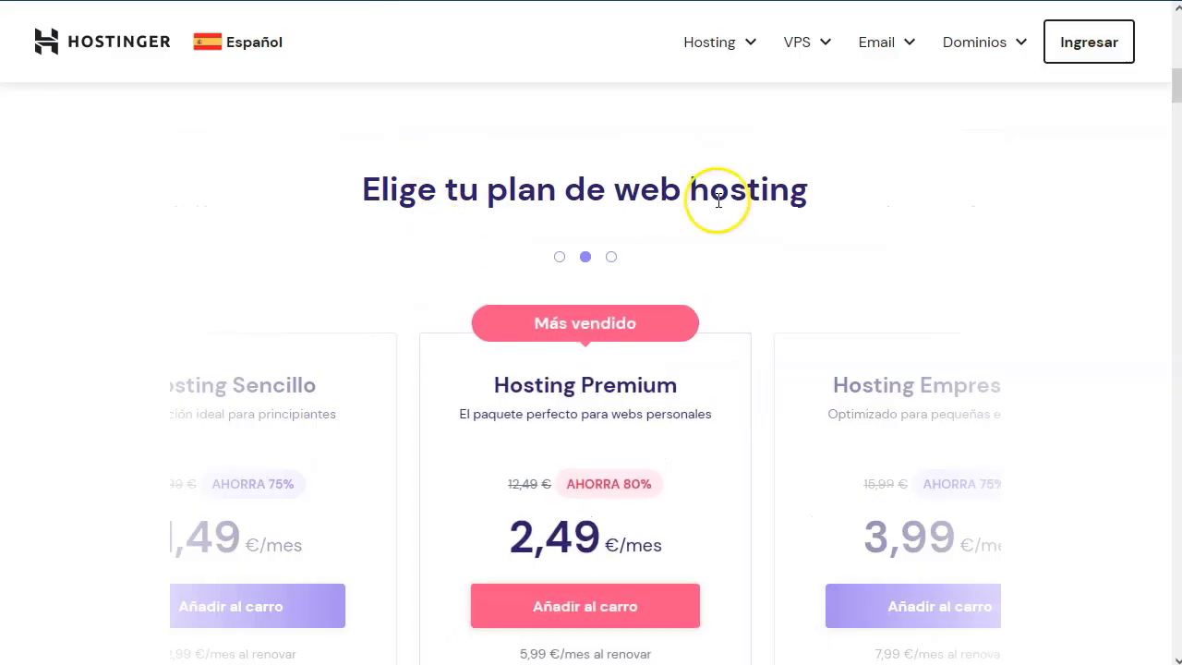
{"action": "scroll", "coordinate": [360, 332], "scroll_direction": "down", "scroll_amount": 2}
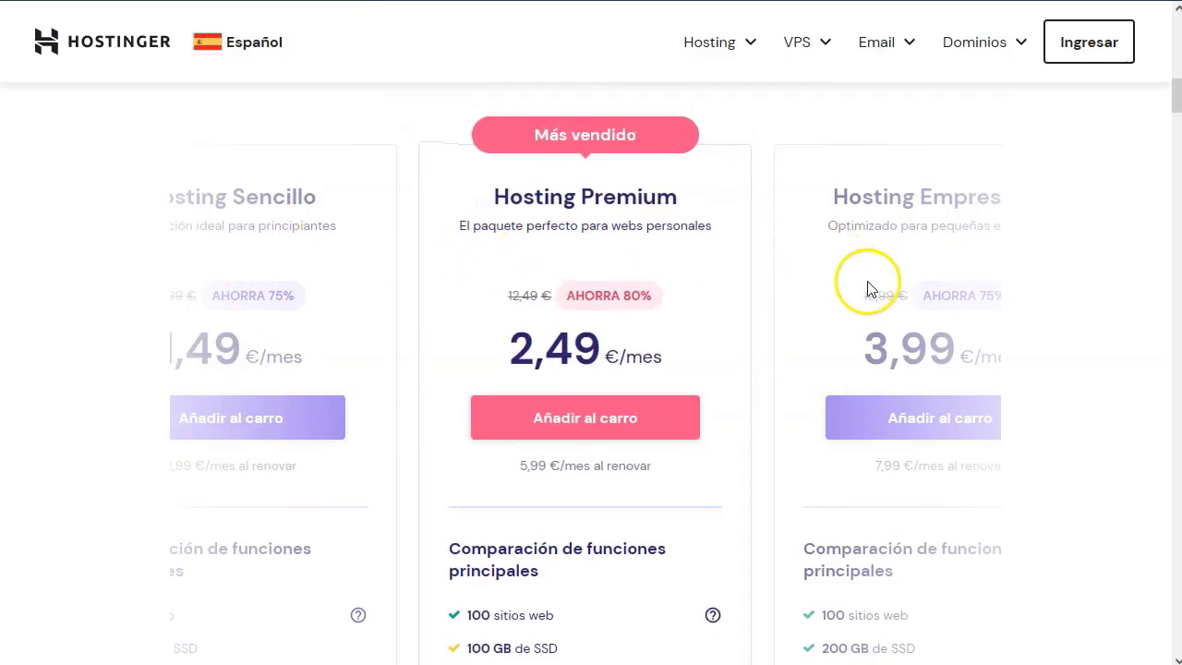
{"action": "scroll", "coordinate": [614, 255], "scroll_direction": "left", "scroll_amount": 3}
{"action": "scroll", "coordinate": [615, 256], "scroll_direction": "down", "scroll_amount": 1}
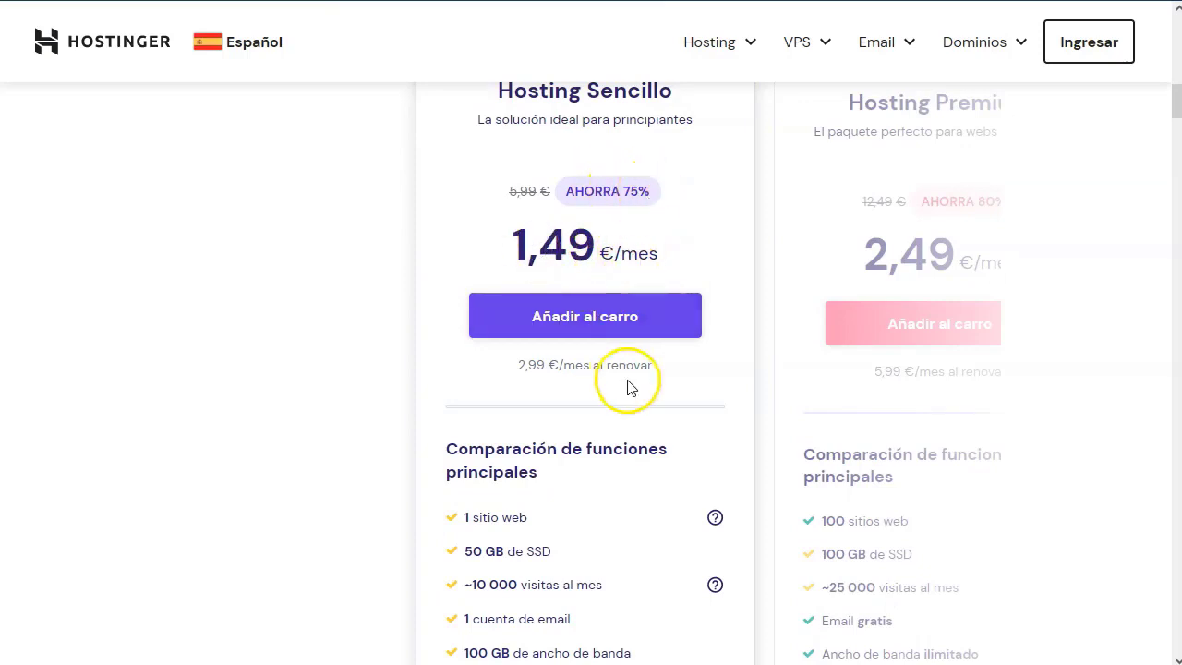
Scroll through the Hosting Sencillo plan's feature list.
{"action": "left_click", "coordinate": [505, 365]}
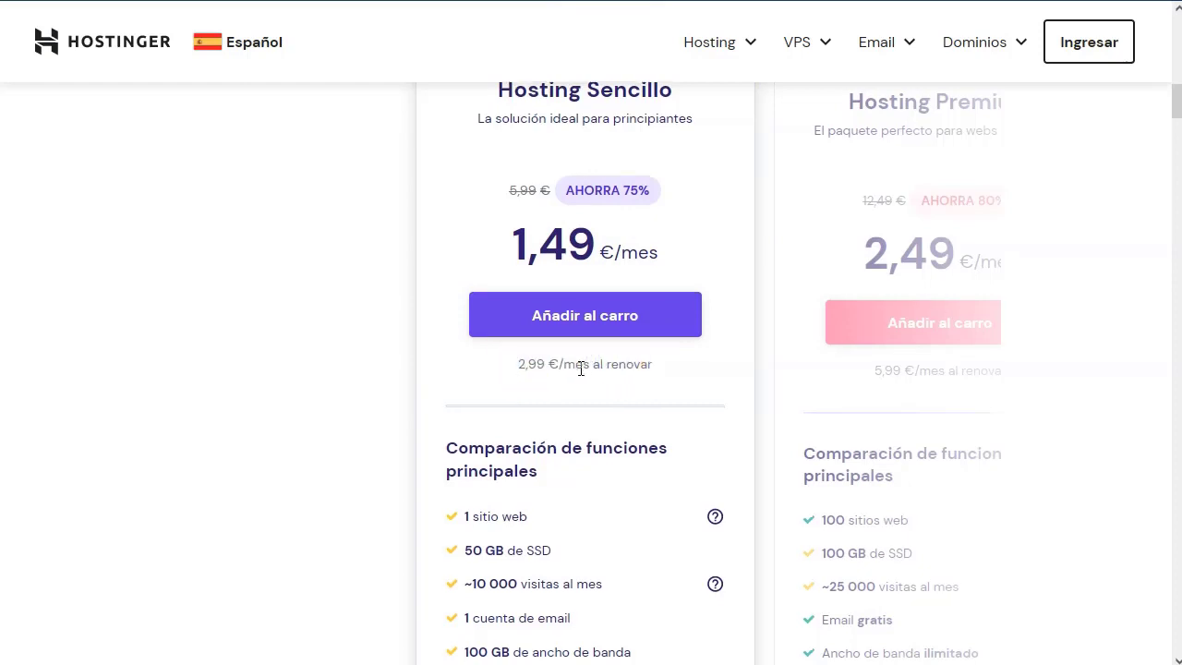
{"action": "scroll", "coordinate": [577, 371], "scroll_direction": "down", "scroll_amount": 2}
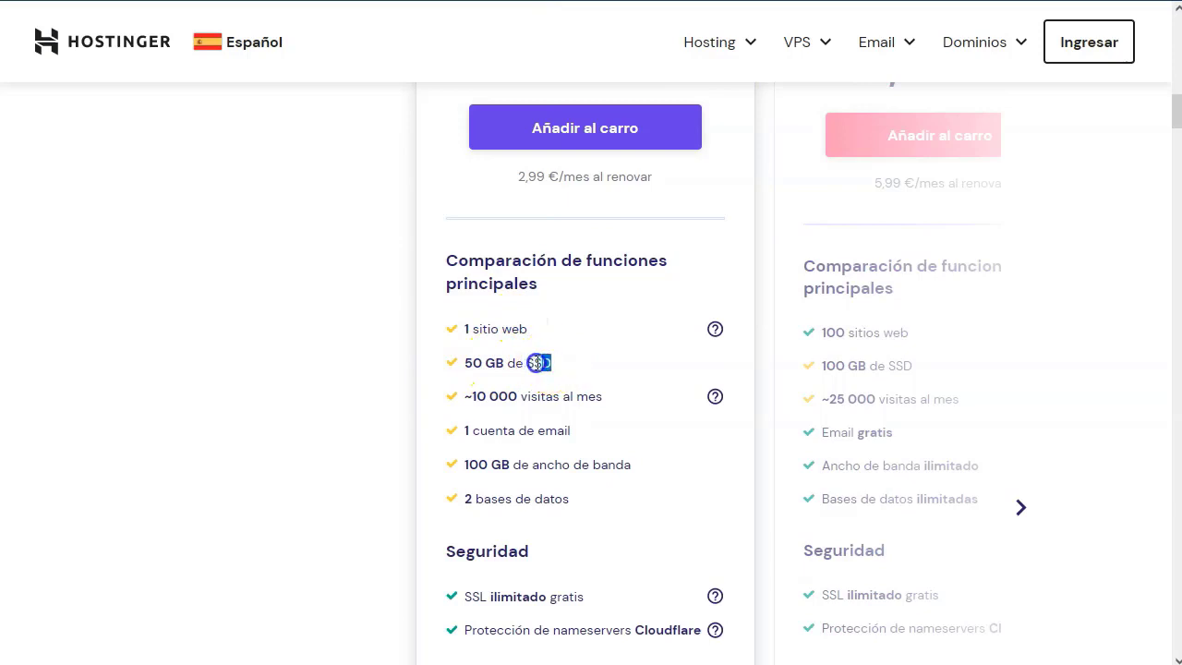
{"action": "left_click", "coordinate": [323, 360]}
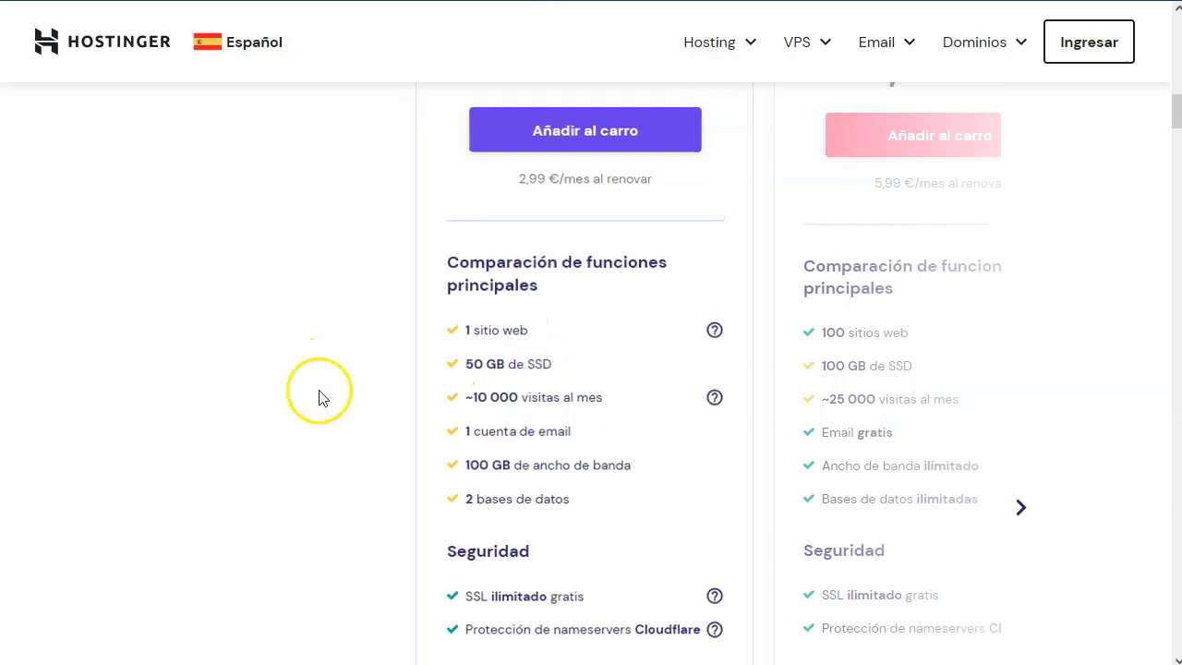
{"action": "scroll", "coordinate": [463, 385], "scroll_direction": "down", "scroll_amount": 1}
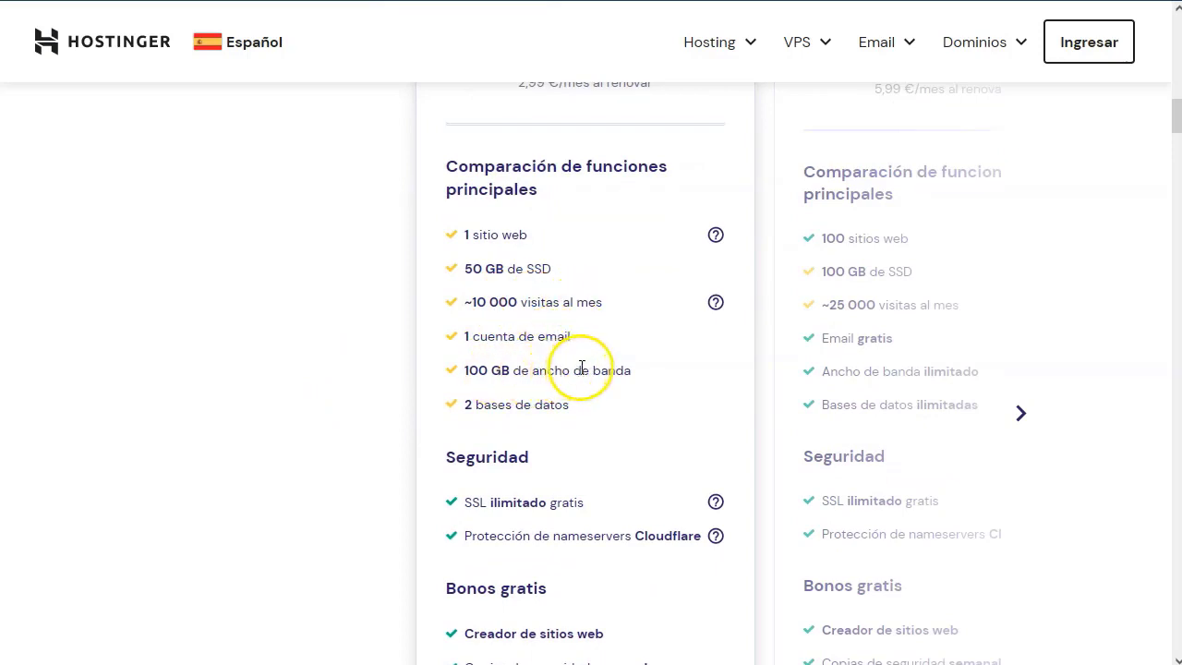
{"action": "scroll", "coordinate": [535, 355], "scroll_direction": "down", "scroll_amount": 1}
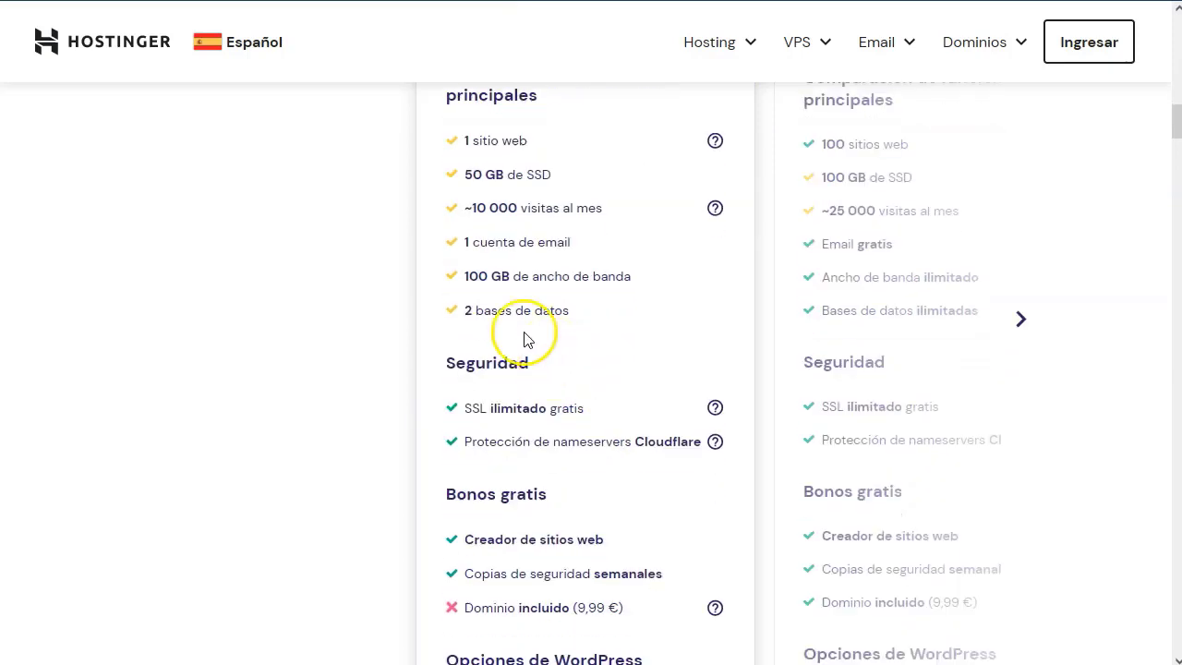
{"action": "scroll", "coordinate": [520, 318], "scroll_direction": "down", "scroll_amount": 1}
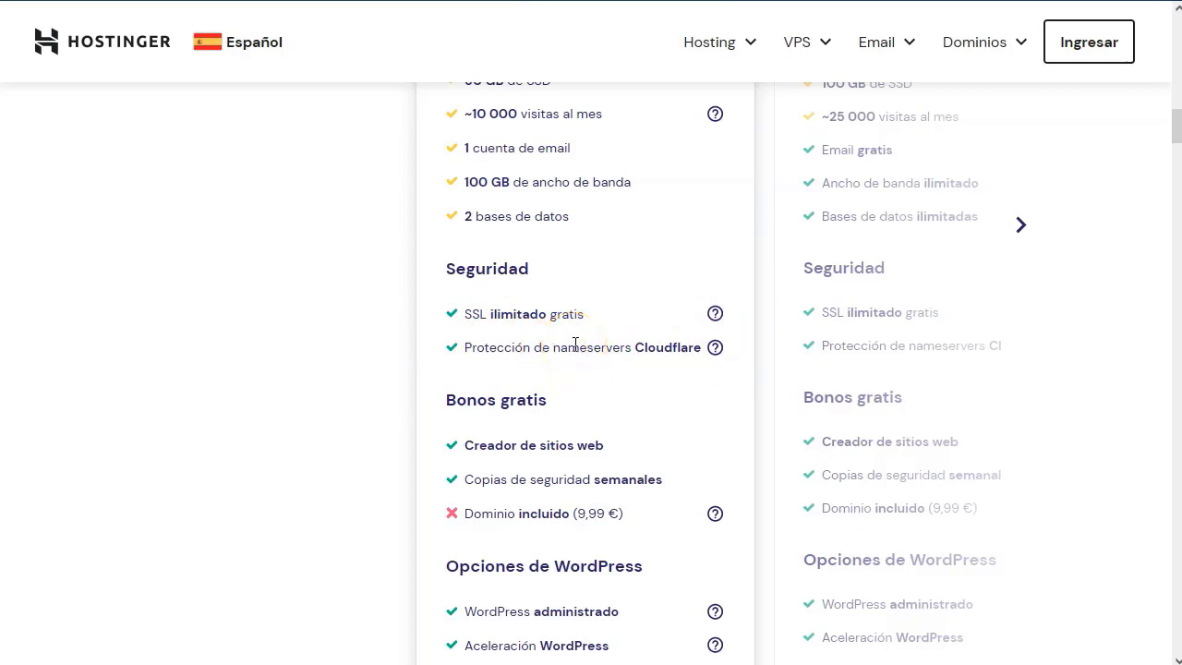
{"action": "scroll", "coordinate": [571, 358], "scroll_direction": "down", "scroll_amount": 3}
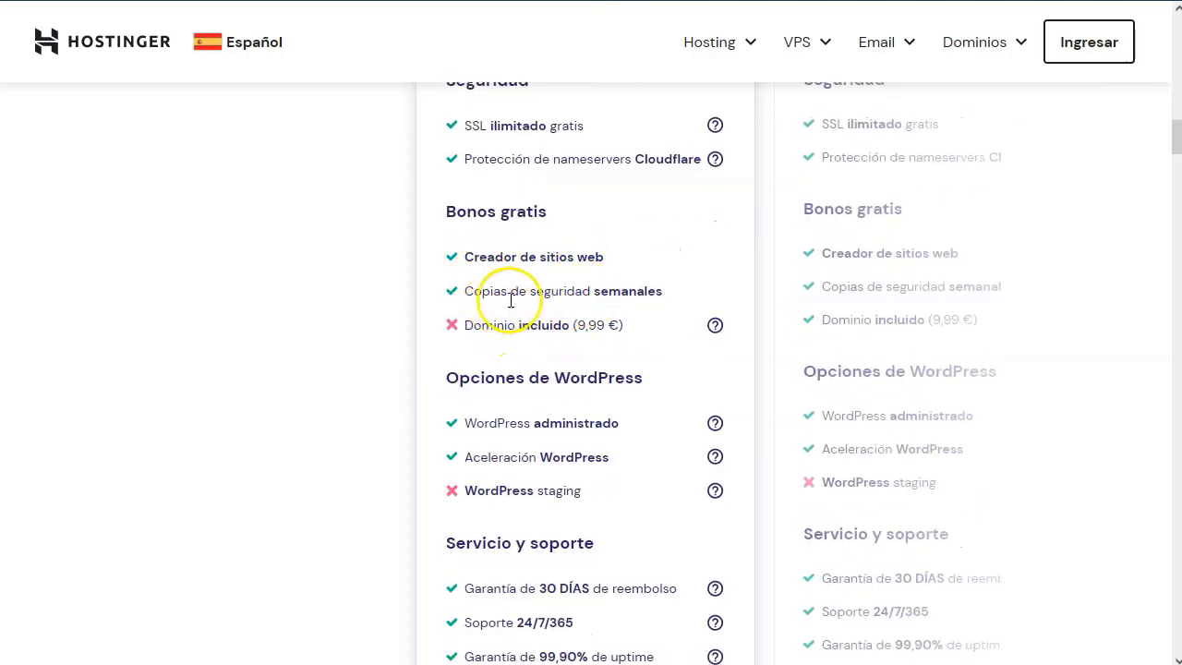
{"action": "scroll", "coordinate": [532, 374], "scroll_direction": "down", "scroll_amount": 1}
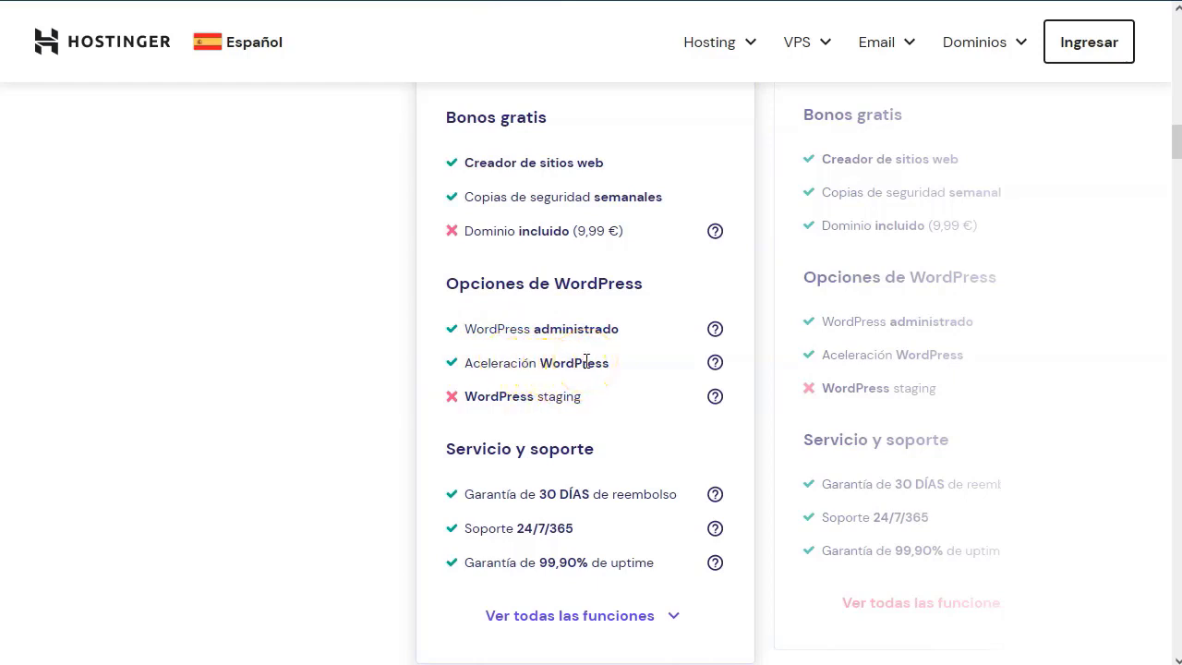
{"action": "scroll", "coordinate": [551, 401], "scroll_direction": "down", "scroll_amount": 1}
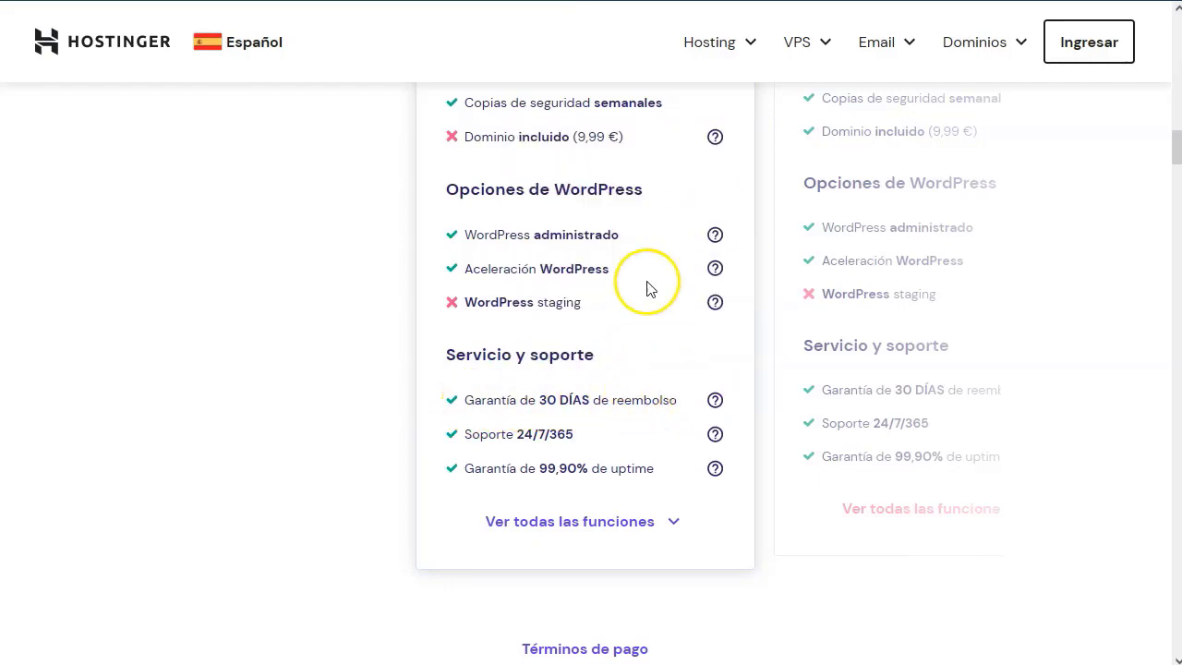
Slide the carousel to centre Hosting Premium at 2,49 €/mes.
{"action": "scroll", "coordinate": [617, 413], "scroll_direction": "up", "scroll_amount": 3}
{"action": "scroll", "coordinate": [665, 387], "scroll_direction": "up", "scroll_amount": 2}
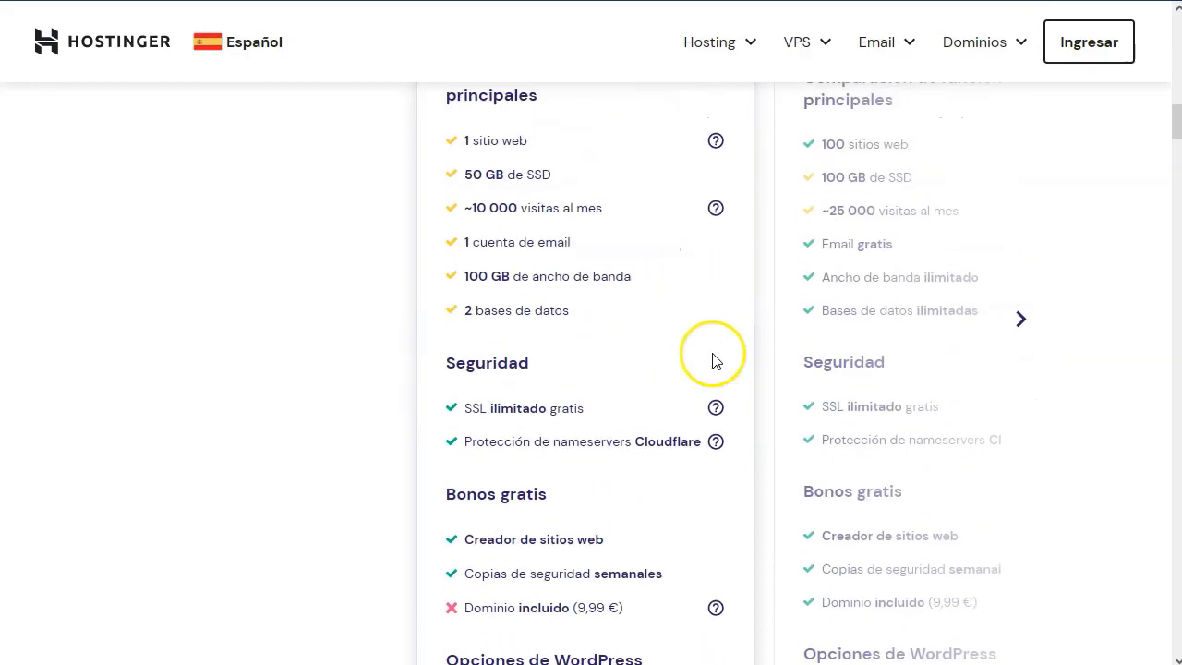
{"action": "left_click", "coordinate": [1015, 319]}
{"action": "scroll", "coordinate": [711, 291], "scroll_direction": "up", "scroll_amount": 5}
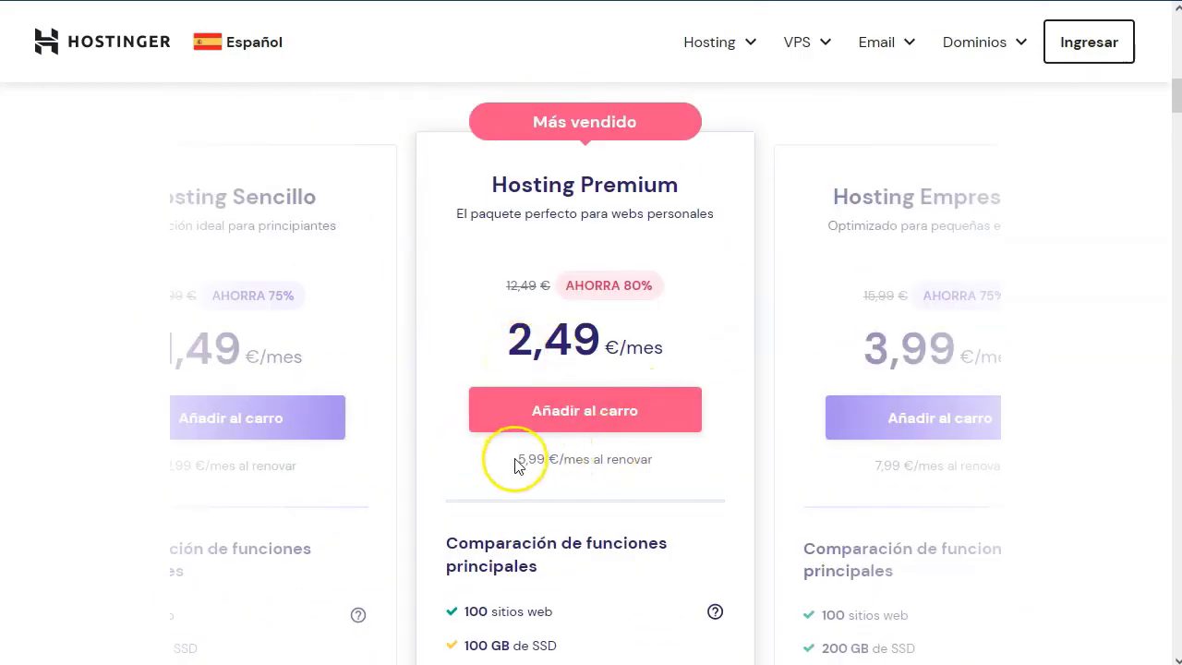
Review Hosting Premium's features: 100 websites, 100 GB SSD, weekly backups, included 9,99 € domain.
{"action": "left_click", "coordinate": [678, 460]}
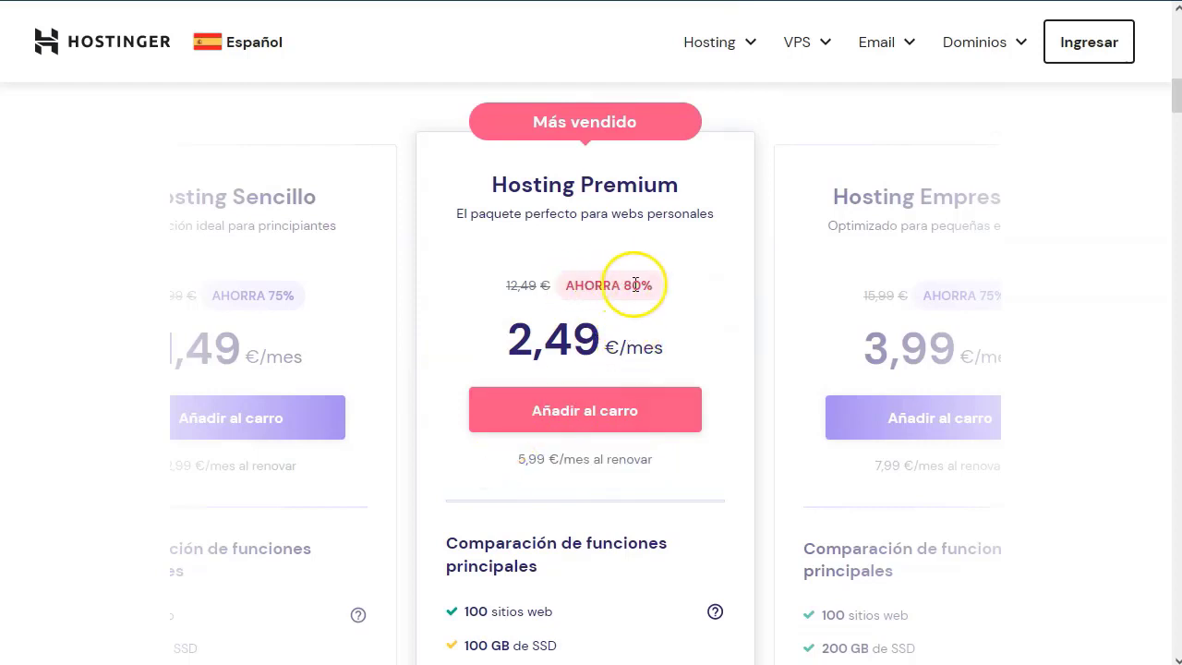
{"action": "scroll", "coordinate": [637, 286], "scroll_direction": "down", "scroll_amount": 3}
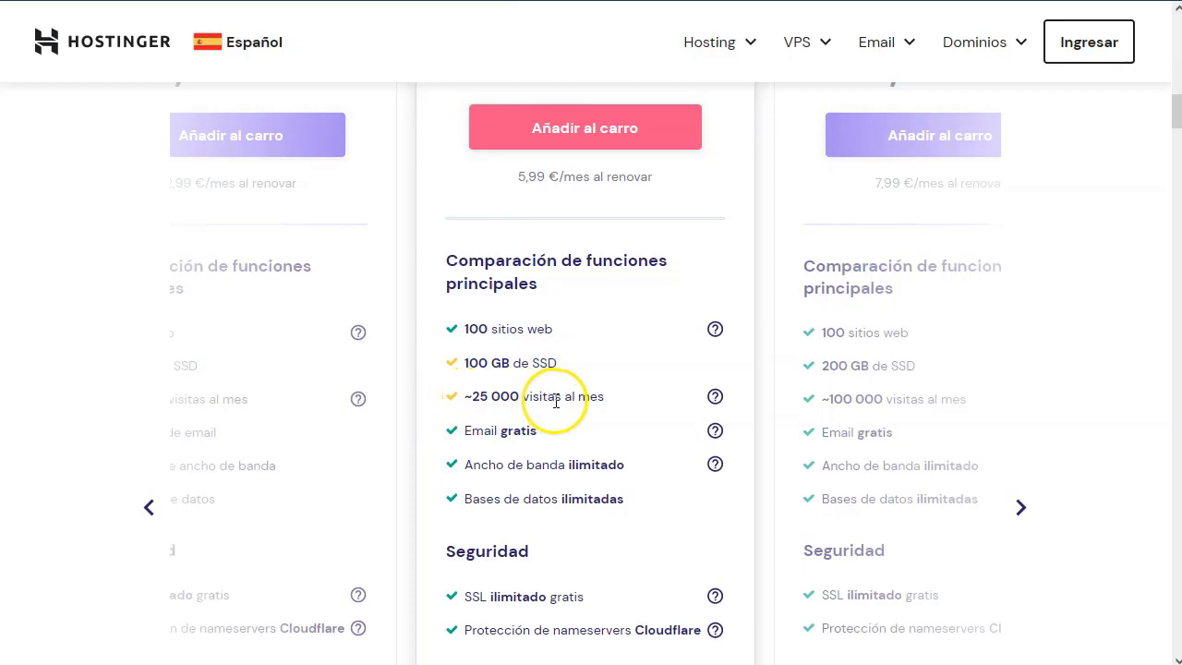
{"action": "scroll", "coordinate": [556, 402], "scroll_direction": "down", "scroll_amount": 1}
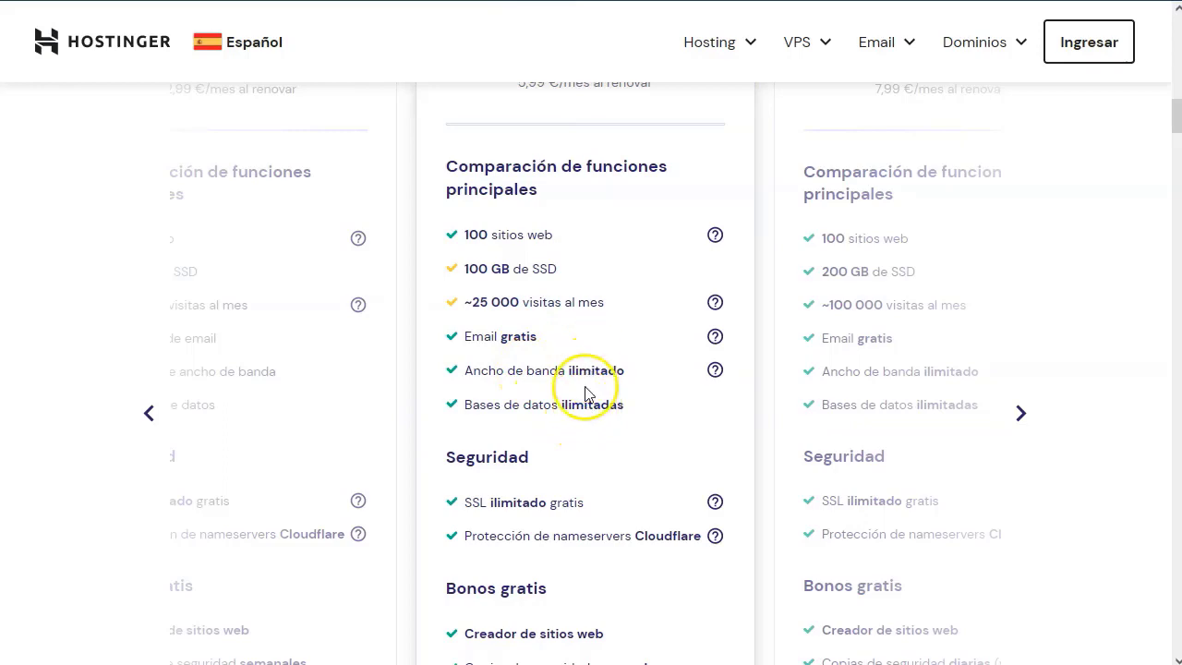
{"action": "scroll", "coordinate": [579, 370], "scroll_direction": "down", "scroll_amount": 3}
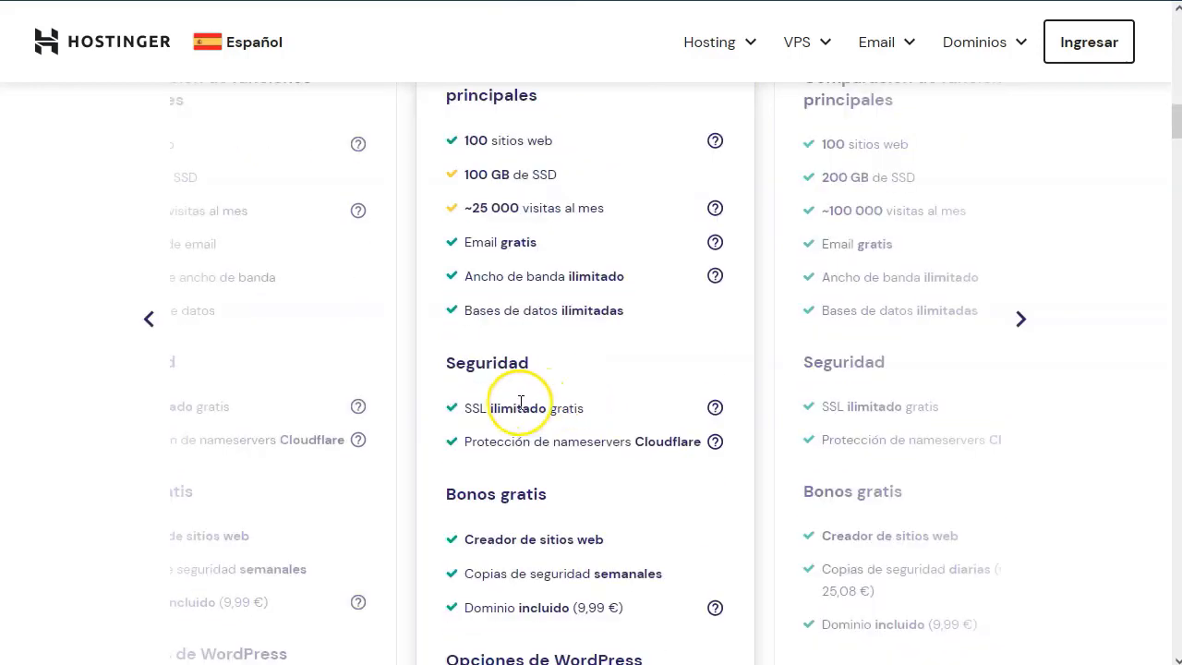
{"action": "scroll", "coordinate": [499, 277], "scroll_direction": "down", "scroll_amount": 1}
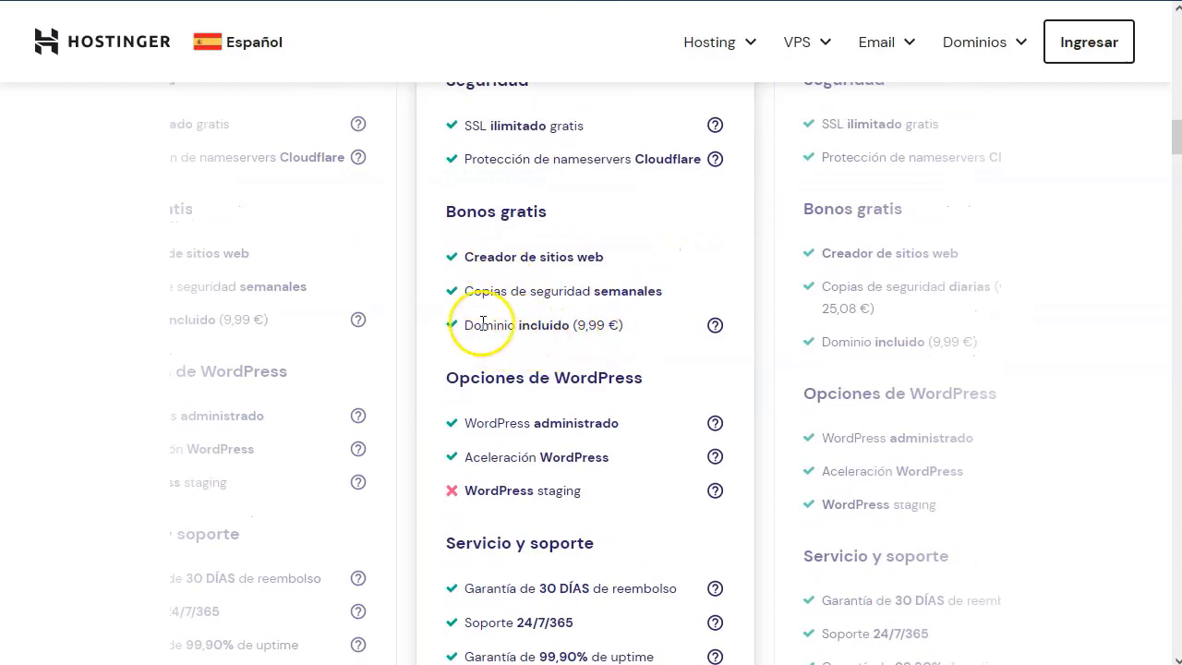
{"action": "left_click_drag", "start_coordinate": [482, 324], "coordinate": [628, 325]}
{"action": "left_click", "coordinate": [529, 327]}
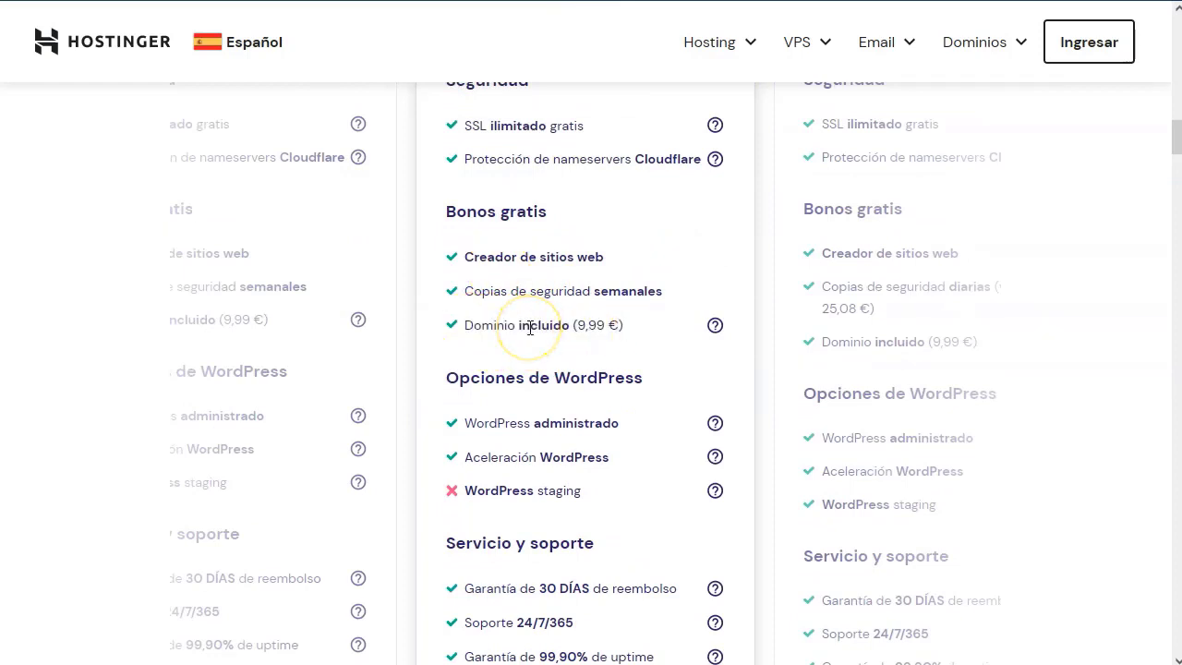
{"action": "scroll", "coordinate": [531, 329], "scroll_direction": "down", "scroll_amount": 1}
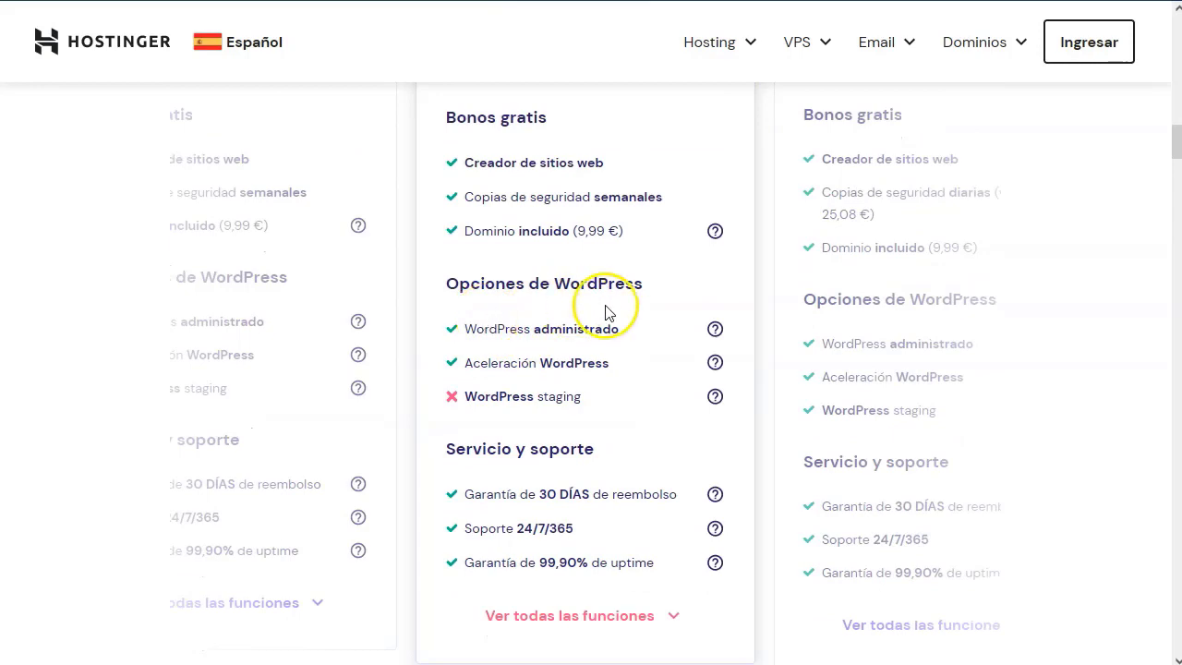
{"action": "scroll", "coordinate": [607, 314], "scroll_direction": "down", "scroll_amount": 2}
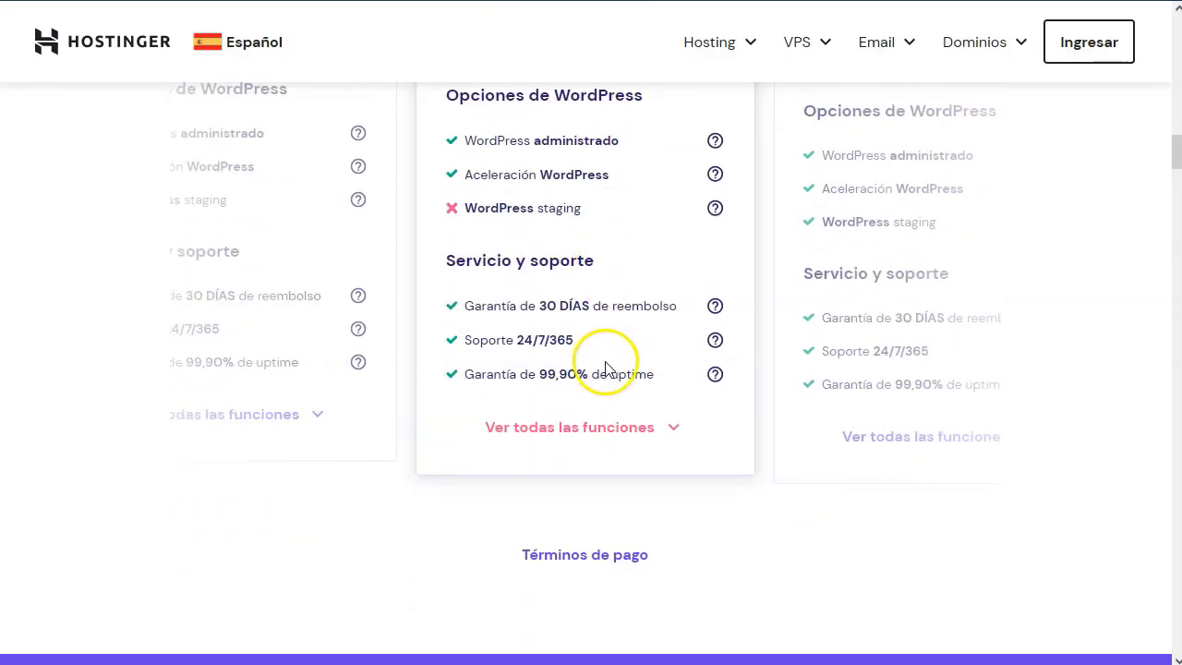
{"action": "scroll", "coordinate": [625, 332], "scroll_direction": "up", "scroll_amount": 6}
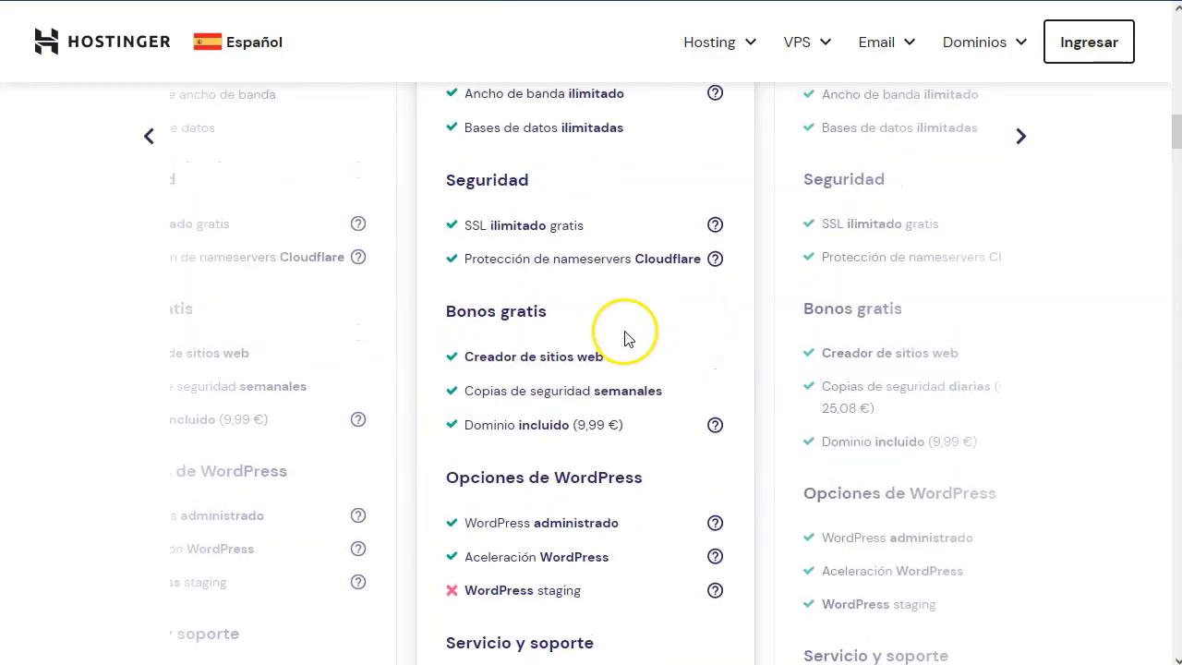
{"action": "left_click", "coordinate": [1021, 412]}
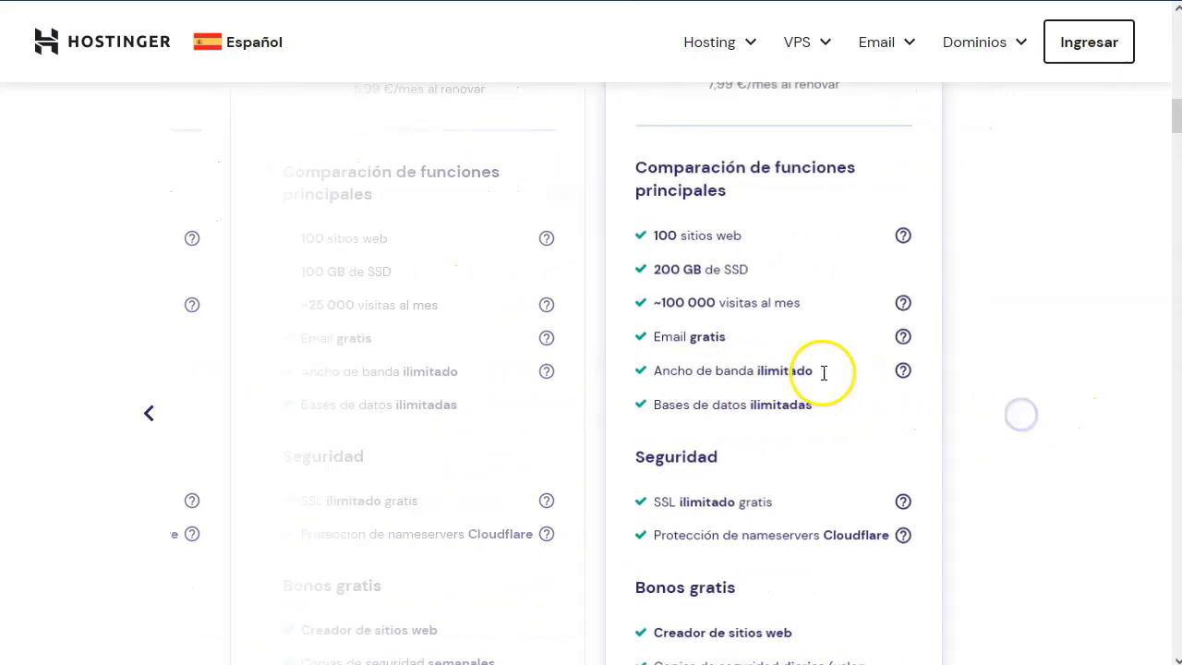
{"action": "scroll", "coordinate": [825, 372], "scroll_direction": "up", "scroll_amount": 3}
{"action": "scroll", "coordinate": [646, 361], "scroll_direction": "up", "scroll_amount": 3}
{"action": "scroll", "coordinate": [646, 370], "scroll_direction": "down", "scroll_amount": 3}
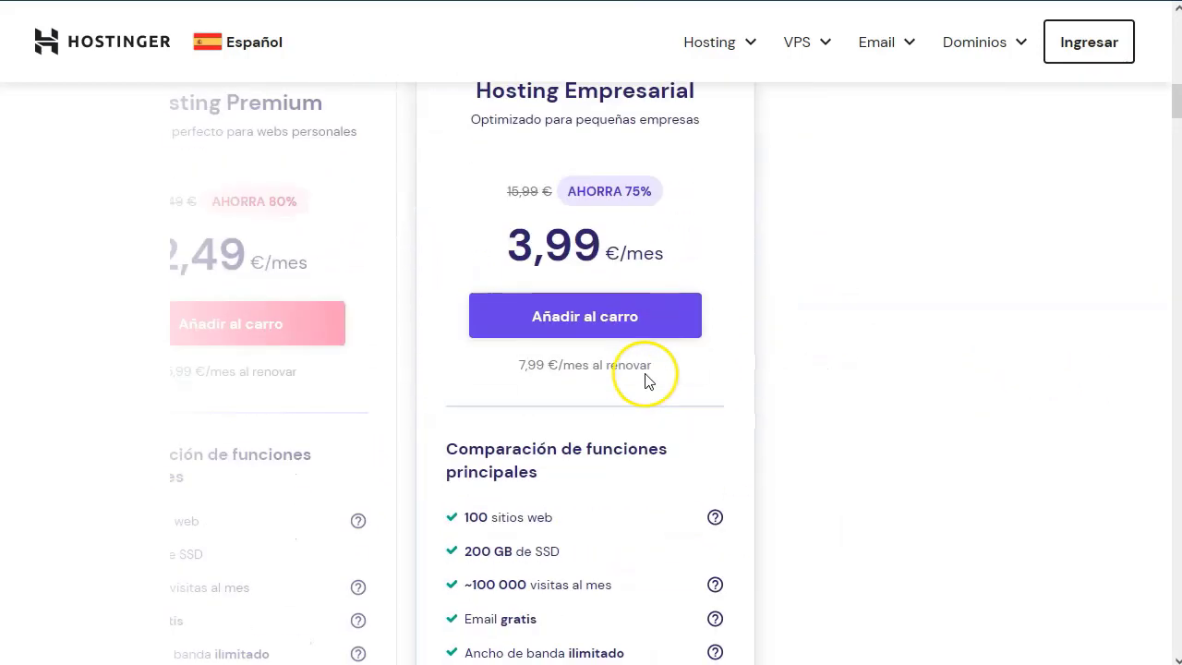
{"action": "scroll", "coordinate": [646, 375], "scroll_direction": "up", "scroll_amount": 1}
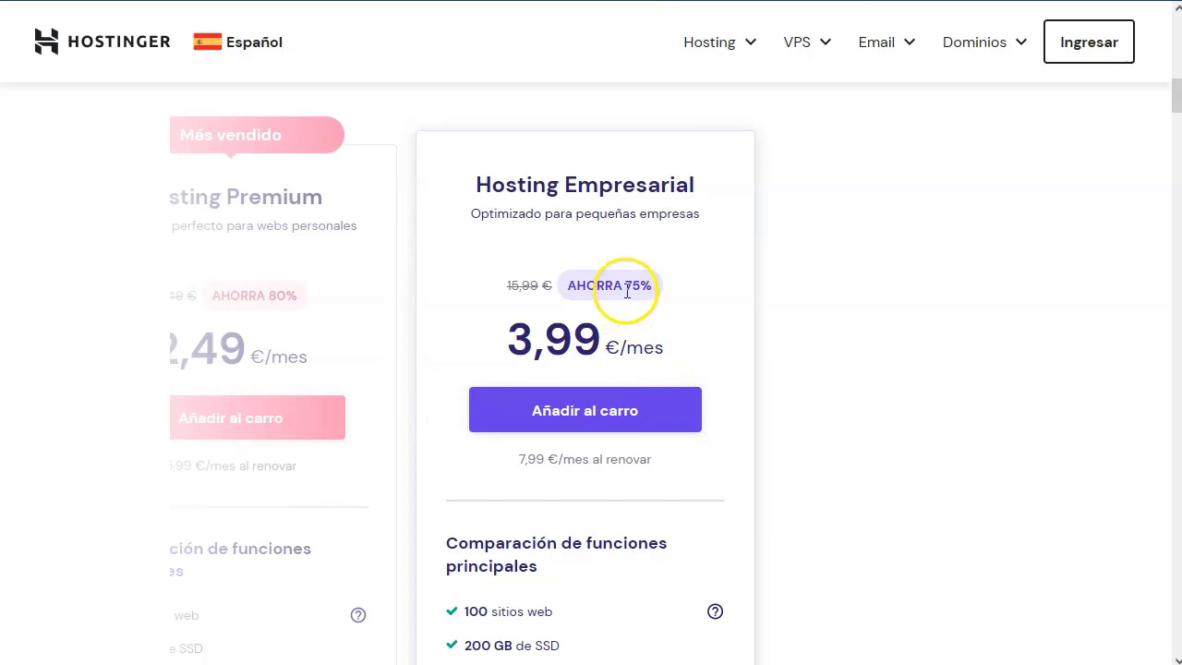
{"action": "scroll", "coordinate": [630, 290], "scroll_direction": "down", "scroll_amount": 1}
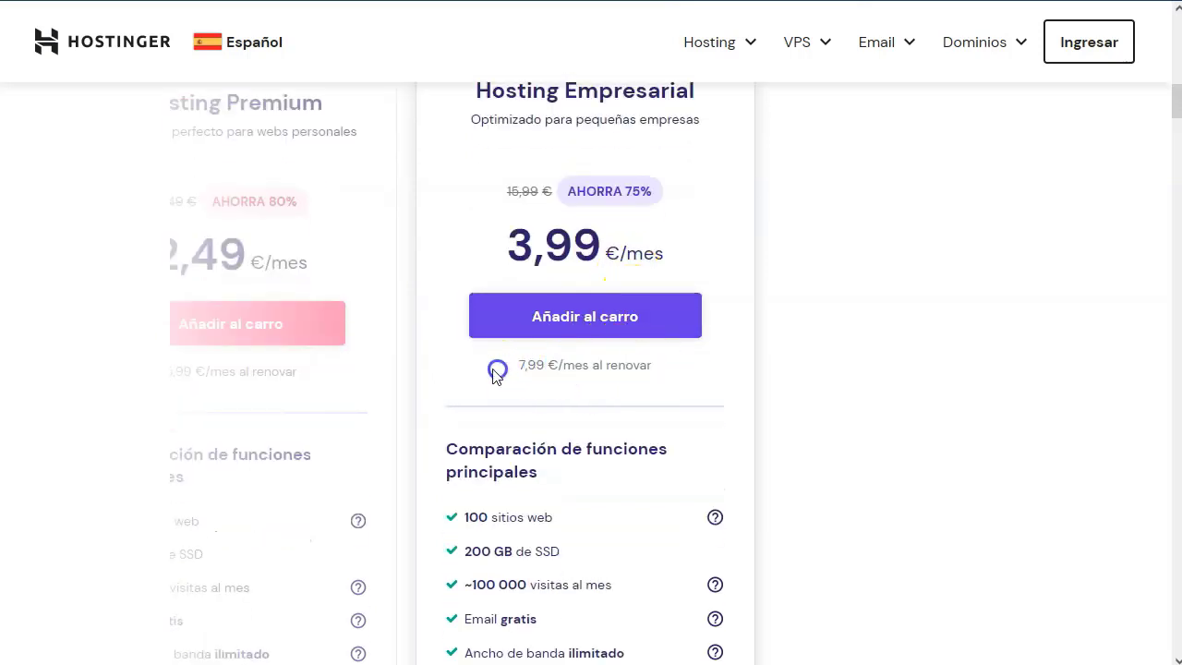
{"action": "scroll", "coordinate": [517, 360], "scroll_direction": "down", "scroll_amount": 3}
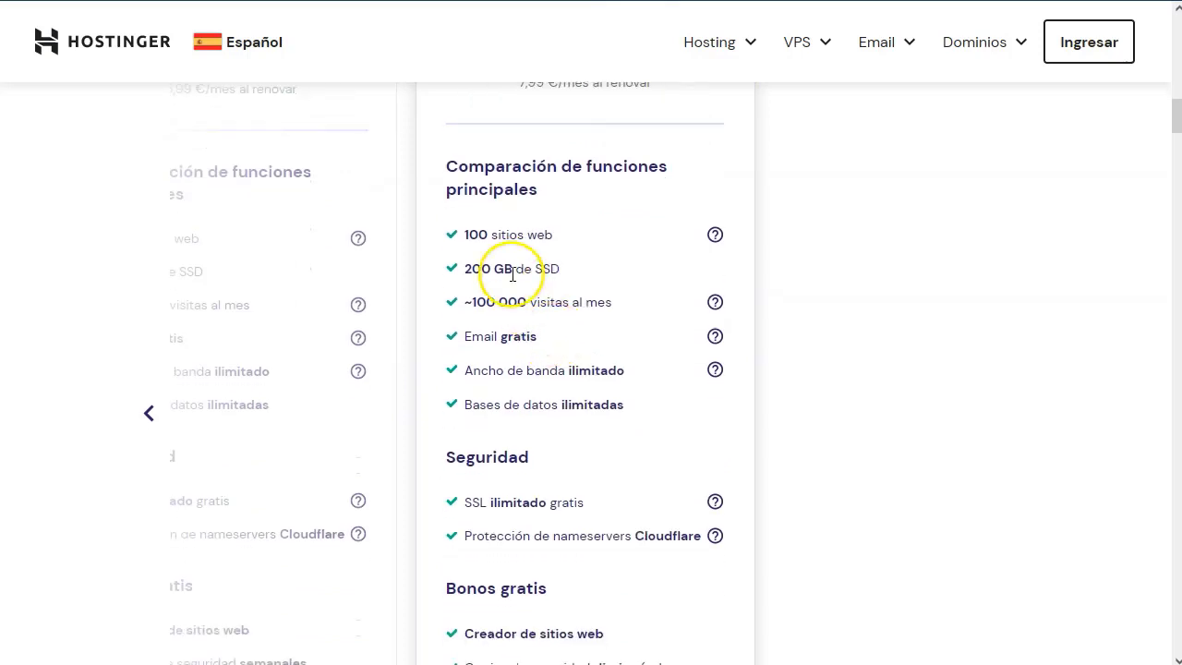
{"action": "scroll", "coordinate": [619, 318], "scroll_direction": "down", "scroll_amount": 1}
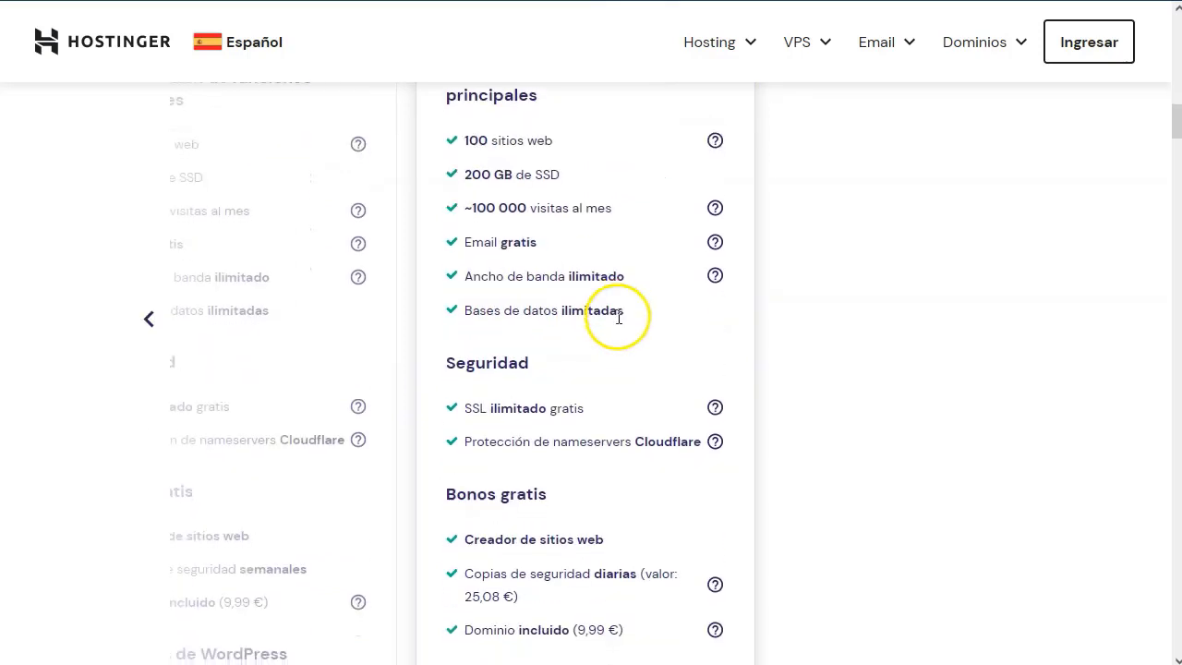
{"action": "scroll", "coordinate": [608, 333], "scroll_direction": "down", "scroll_amount": 1}
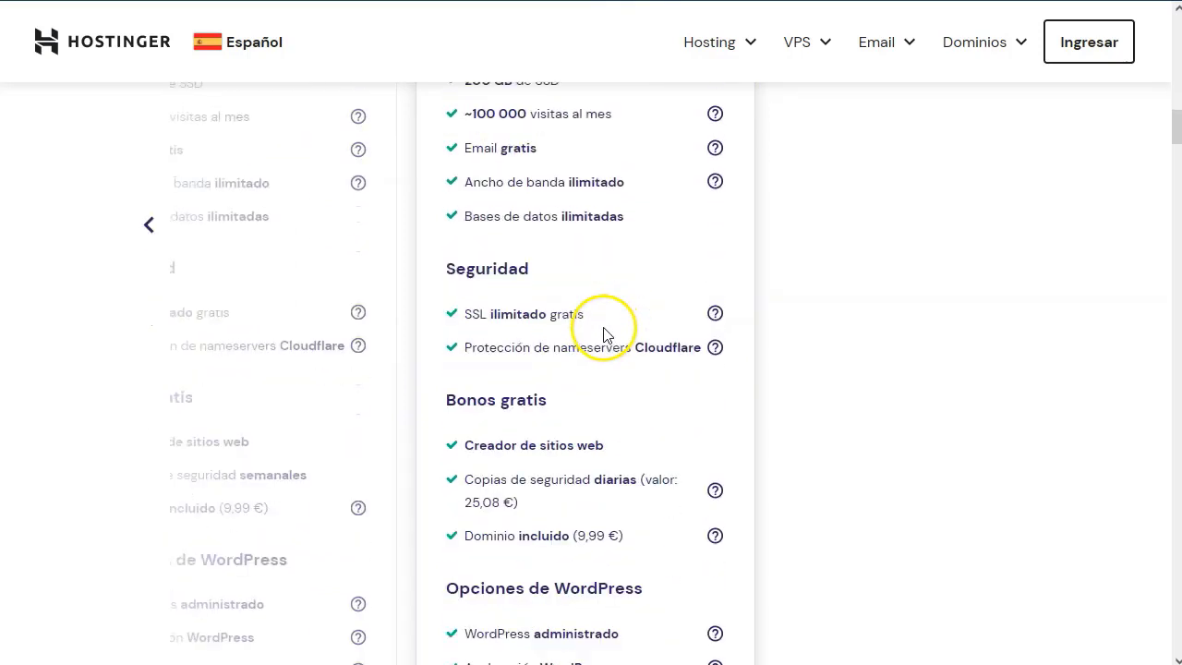
{"action": "scroll", "coordinate": [628, 249], "scroll_direction": "down", "scroll_amount": 1}
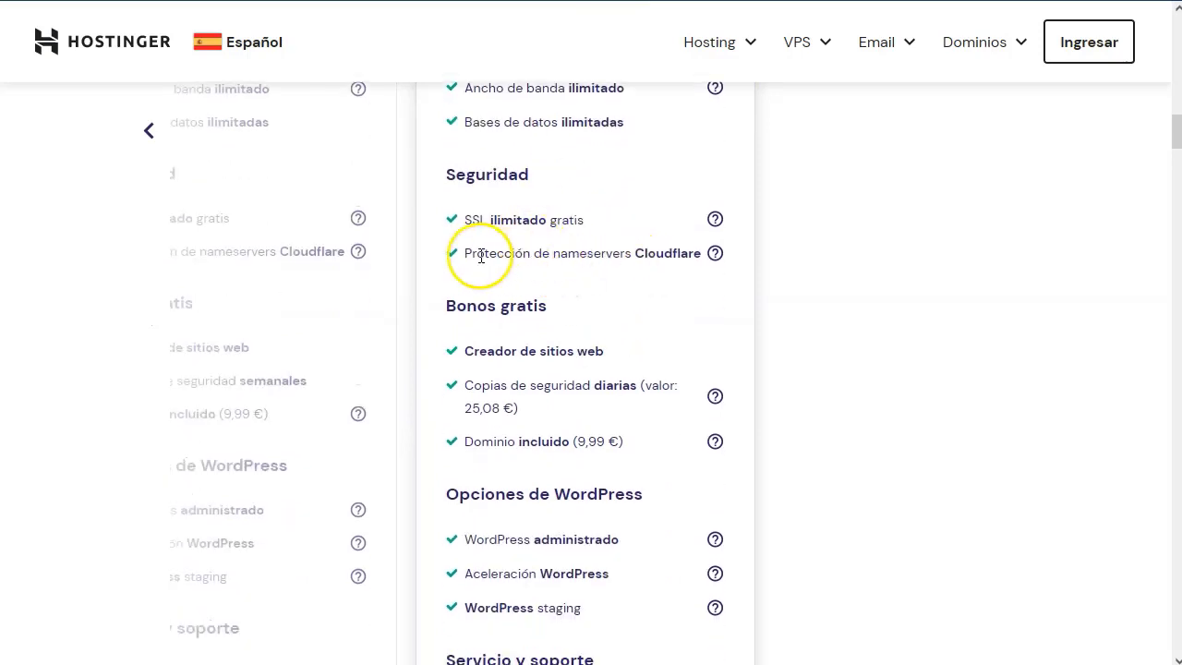
{"action": "scroll", "coordinate": [604, 308], "scroll_direction": "down", "scroll_amount": 1}
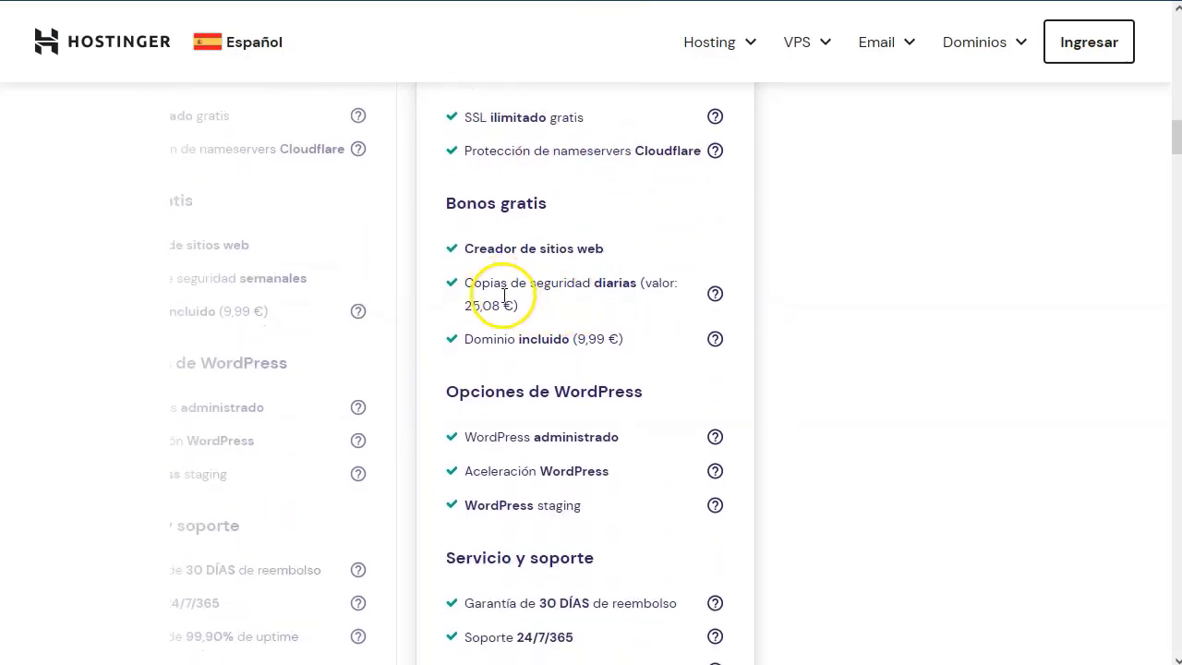
{"action": "scroll", "coordinate": [504, 293], "scroll_direction": "down", "scroll_amount": 1}
{"action": "scroll", "coordinate": [503, 323], "scroll_direction": "down", "scroll_amount": 2}
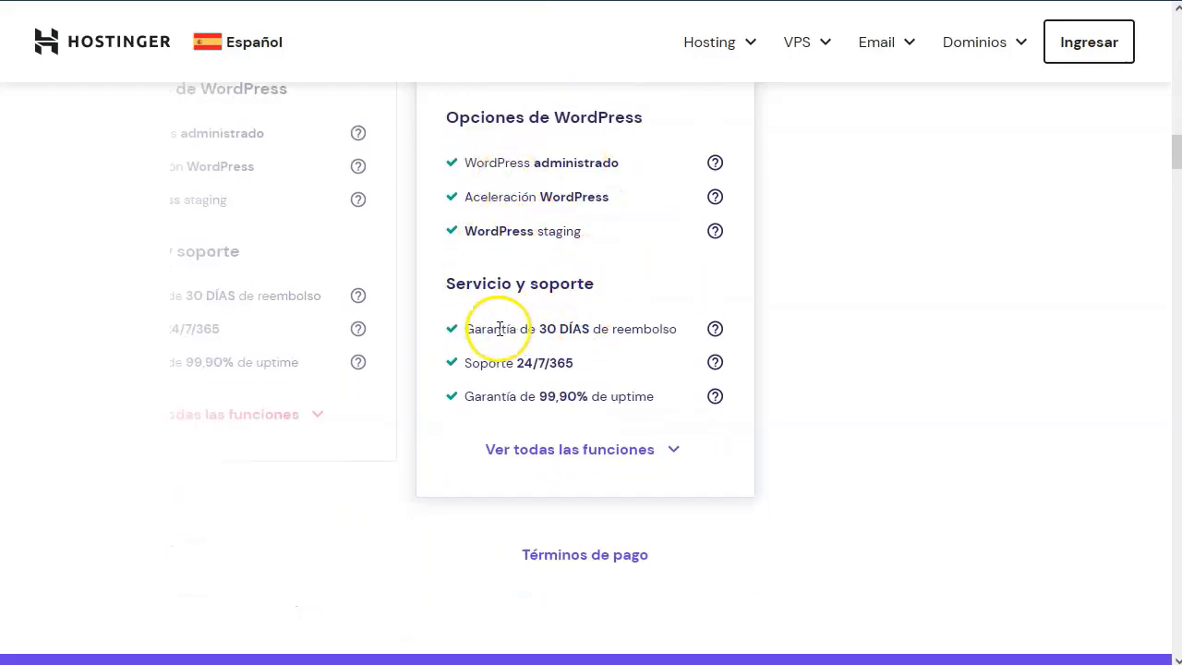
{"action": "scroll", "coordinate": [674, 332], "scroll_direction": "up", "scroll_amount": 12}
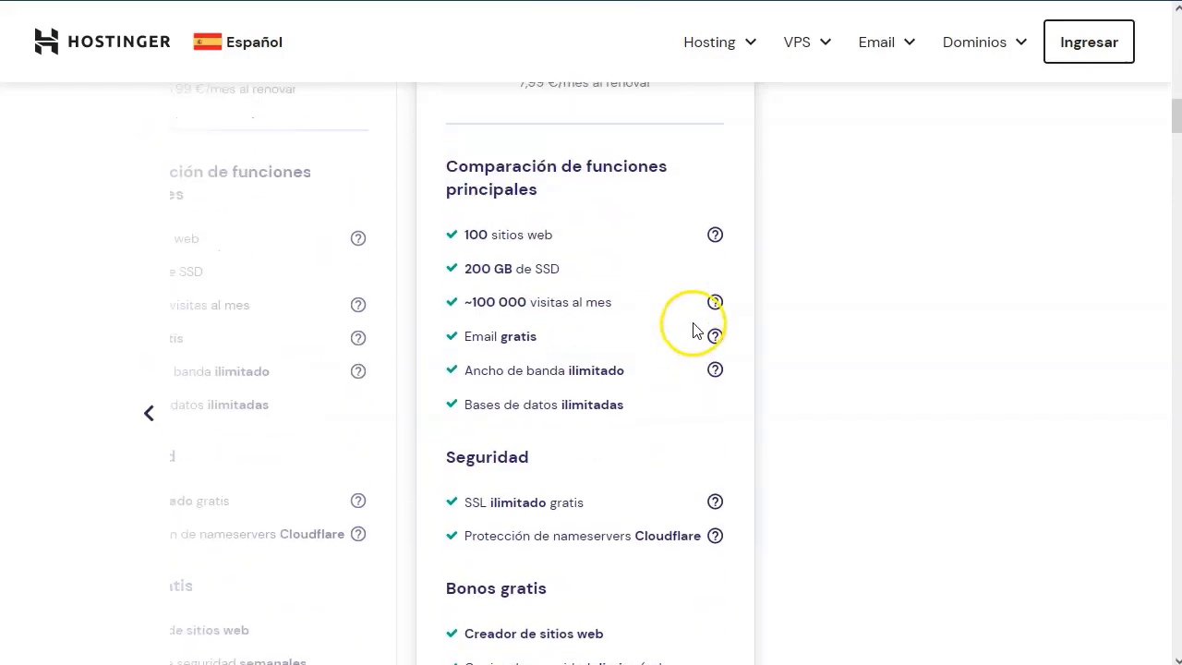
{"action": "scroll", "coordinate": [842, 316], "scroll_direction": "up", "scroll_amount": 2}
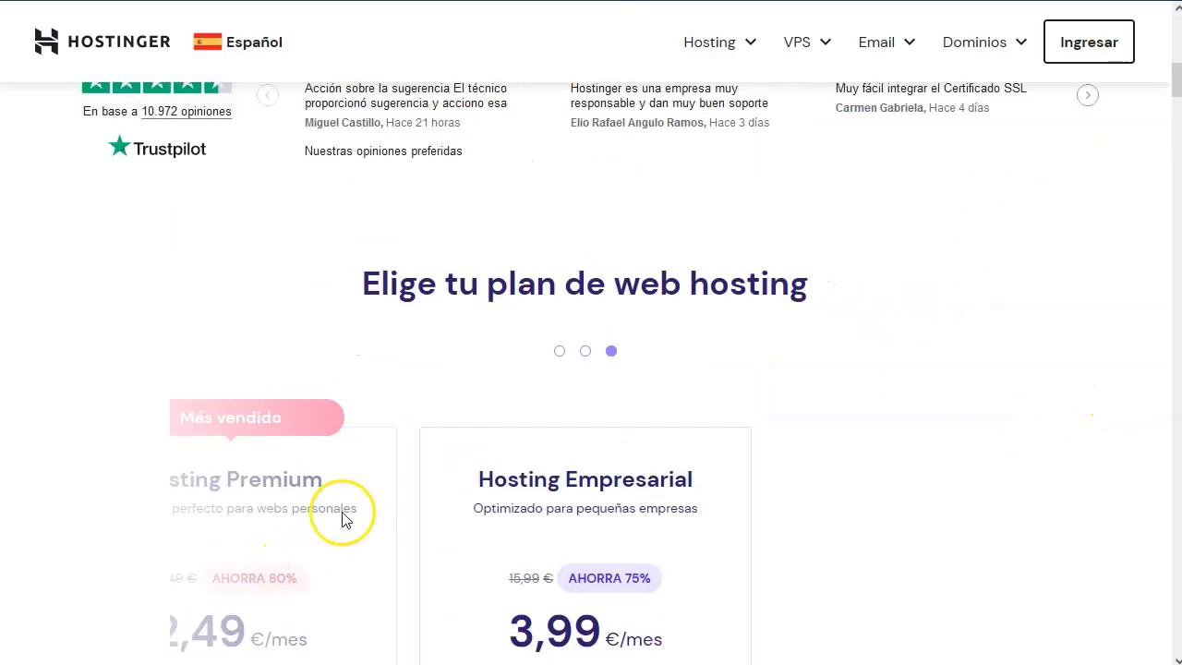
{"action": "scroll", "coordinate": [277, 503], "scroll_direction": "down", "scroll_amount": 3}
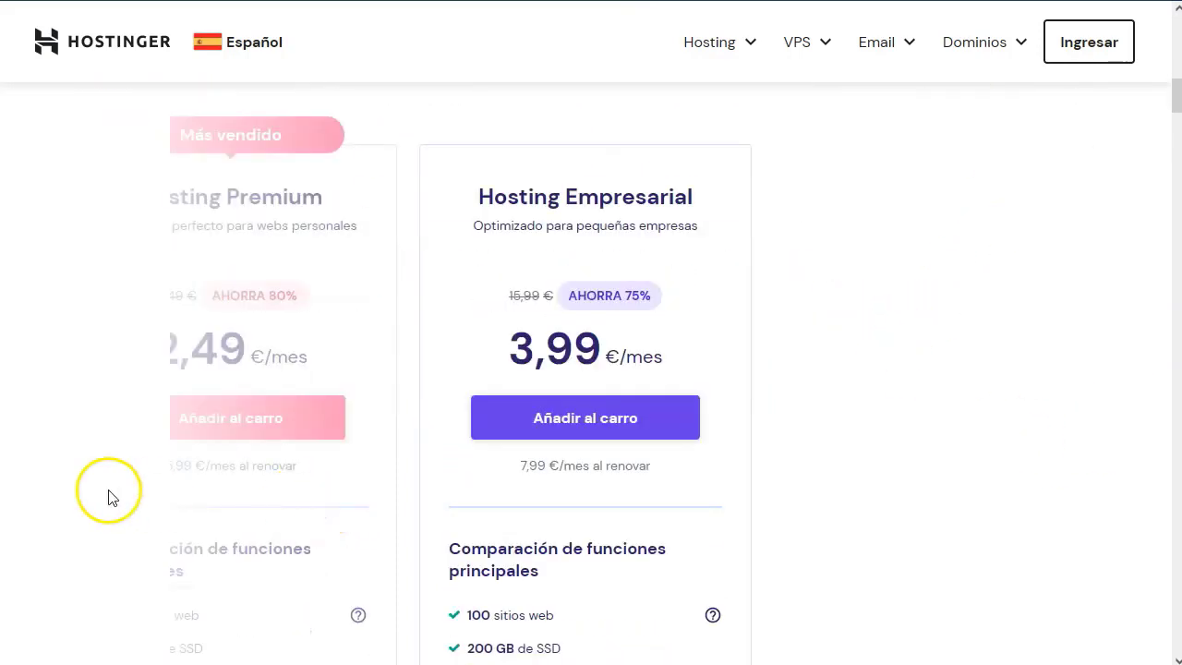
Centre the Hosting Premium card, look over its features and add it to the cart.
{"action": "left_click", "coordinate": [307, 310]}
{"action": "scroll", "coordinate": [514, 268], "scroll_direction": "down", "scroll_amount": 3}
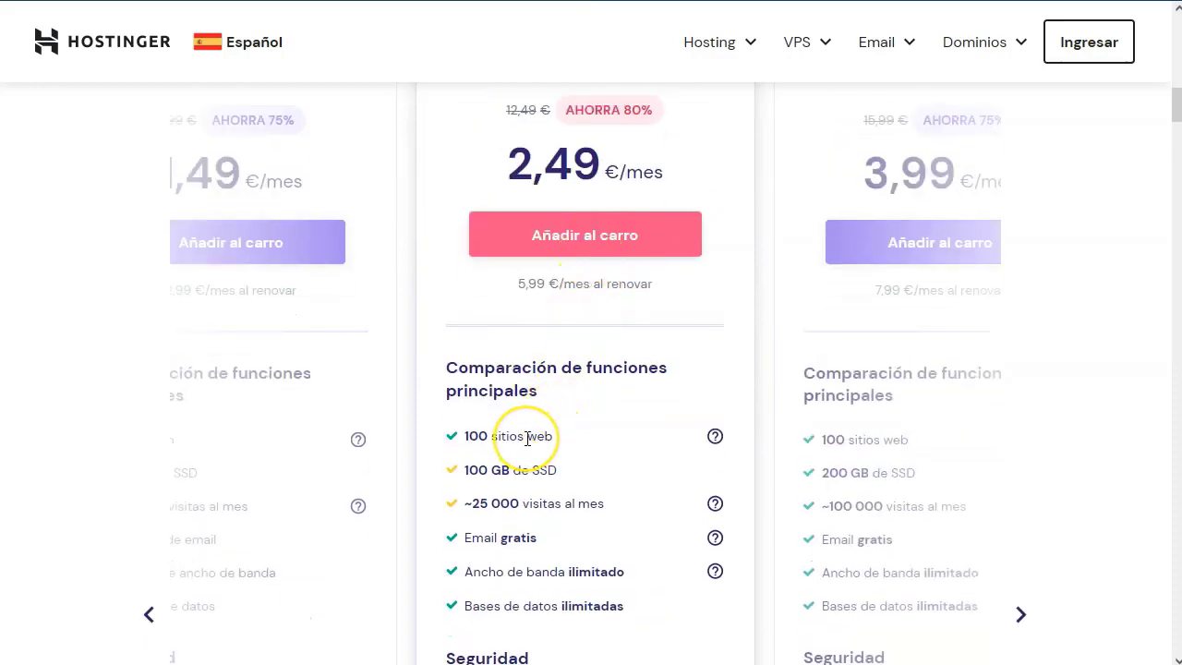
{"action": "scroll", "coordinate": [527, 439], "scroll_direction": "down", "scroll_amount": 1}
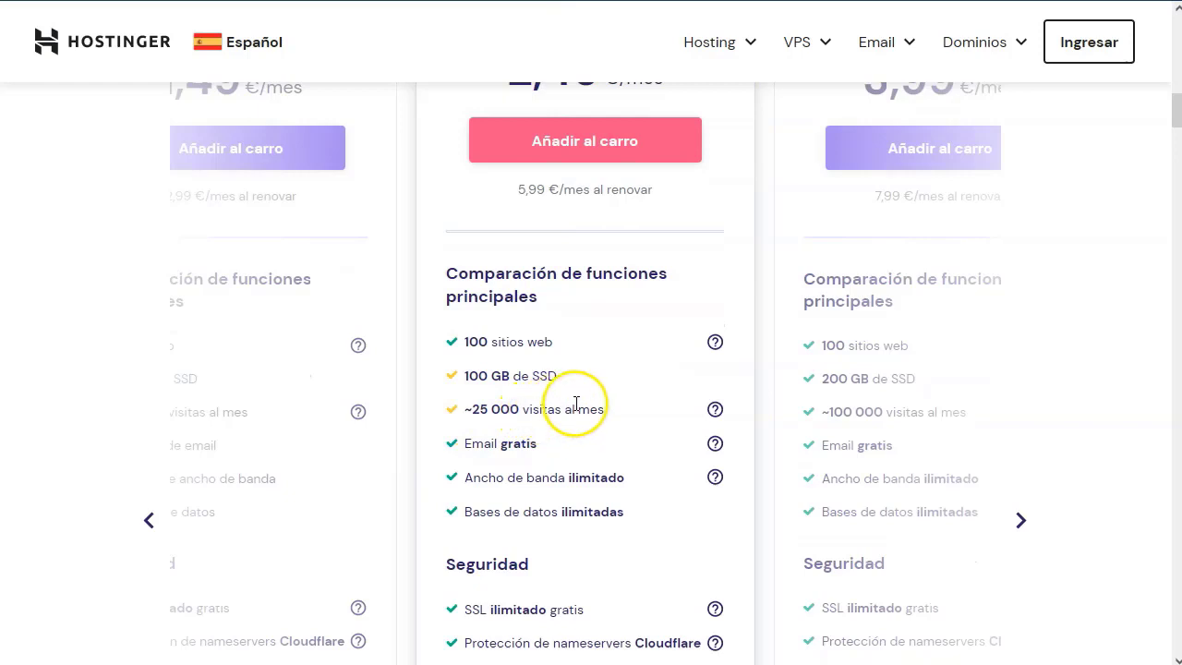
{"action": "scroll", "coordinate": [576, 403], "scroll_direction": "up", "scroll_amount": 1}
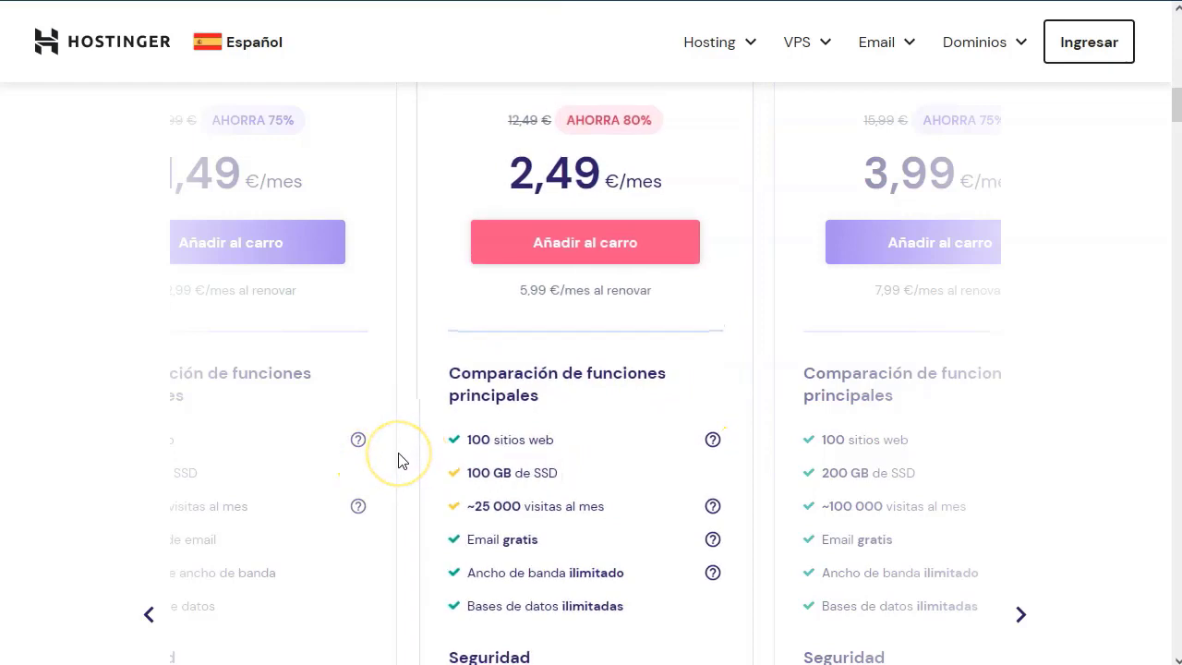
{"action": "scroll", "coordinate": [399, 460], "scroll_direction": "up", "scroll_amount": 2}
{"action": "scroll", "coordinate": [399, 460], "scroll_direction": "up", "scroll_amount": 1}
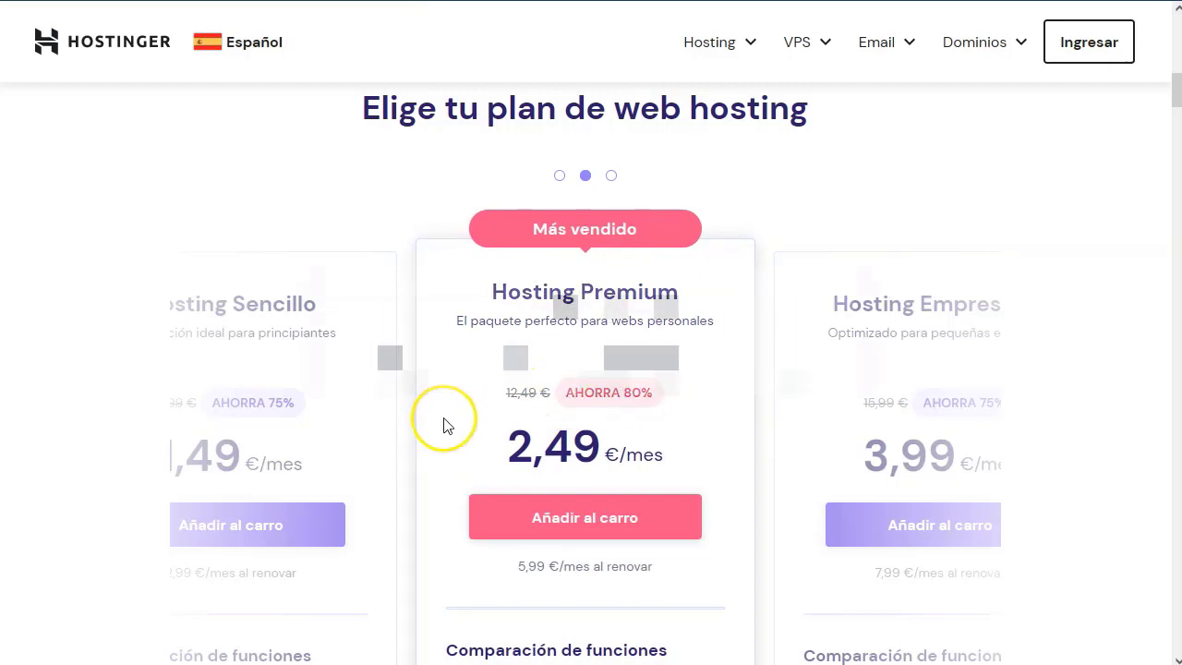
{"action": "scroll", "coordinate": [432, 440], "scroll_direction": "down", "scroll_amount": 2}
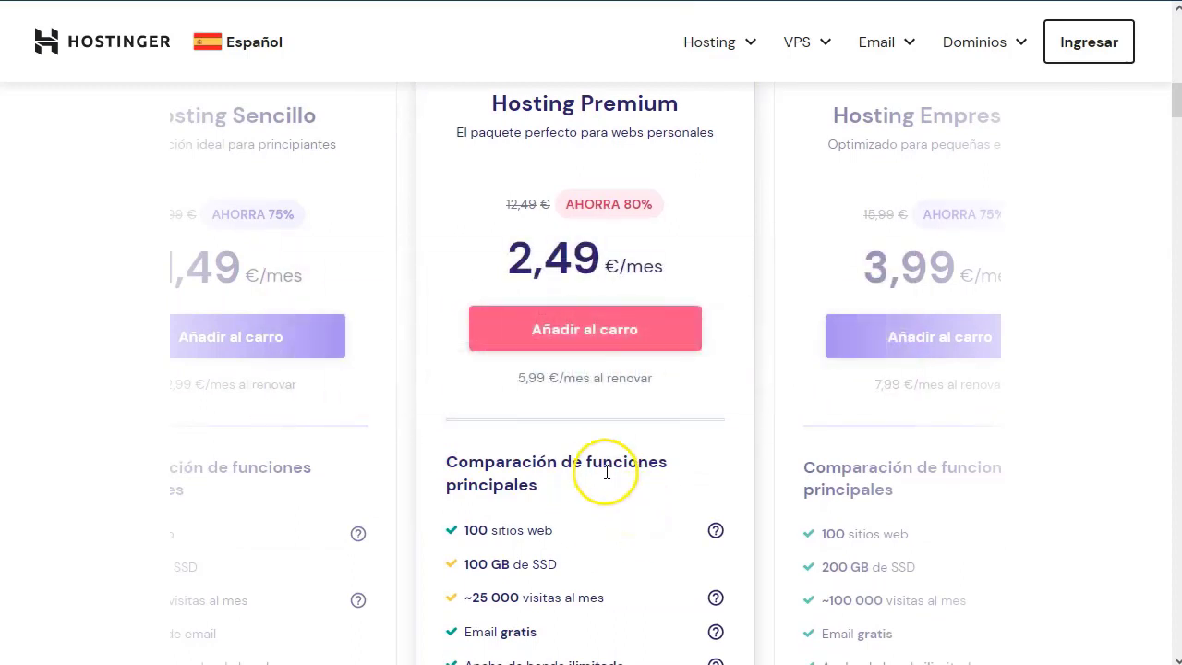
{"action": "left_click", "coordinate": [571, 332]}
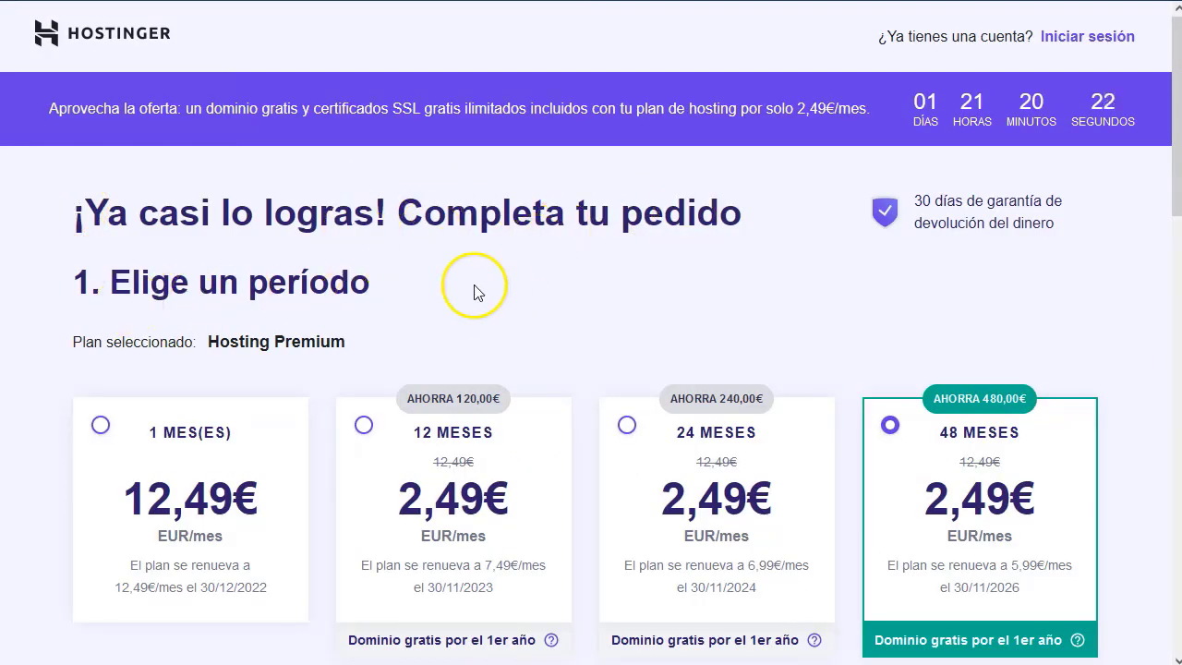
Select the 12-month billing period for Hosting Premium, bringing the summary to 29,88€.
{"action": "scroll", "coordinate": [466, 286], "scroll_direction": "down", "scroll_amount": 1}
{"action": "left_click_drag", "start_coordinate": [208, 250], "coordinate": [365, 252]}
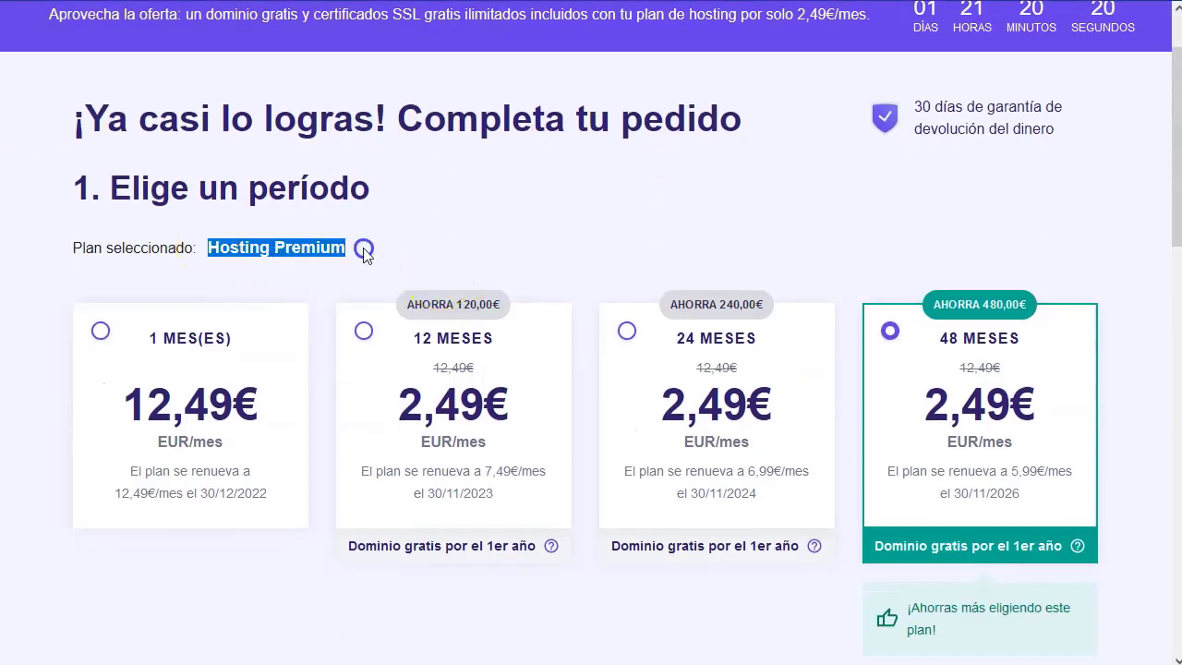
{"action": "left_click", "coordinate": [433, 234]}
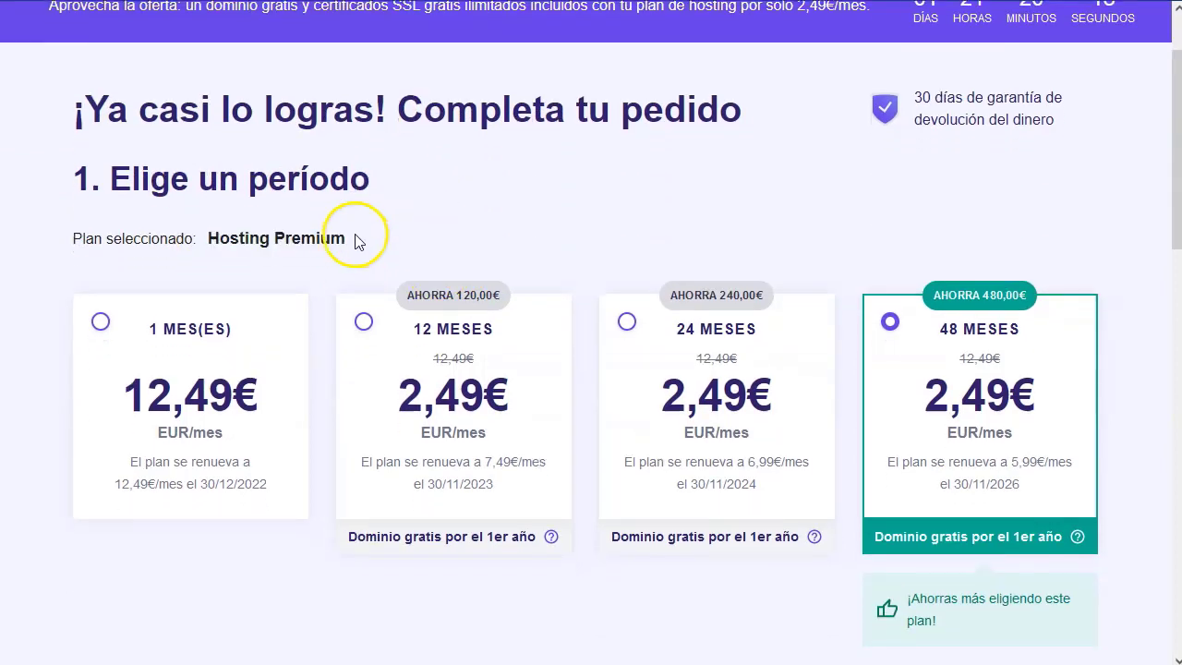
{"action": "scroll", "coordinate": [356, 238], "scroll_direction": "down", "scroll_amount": 1}
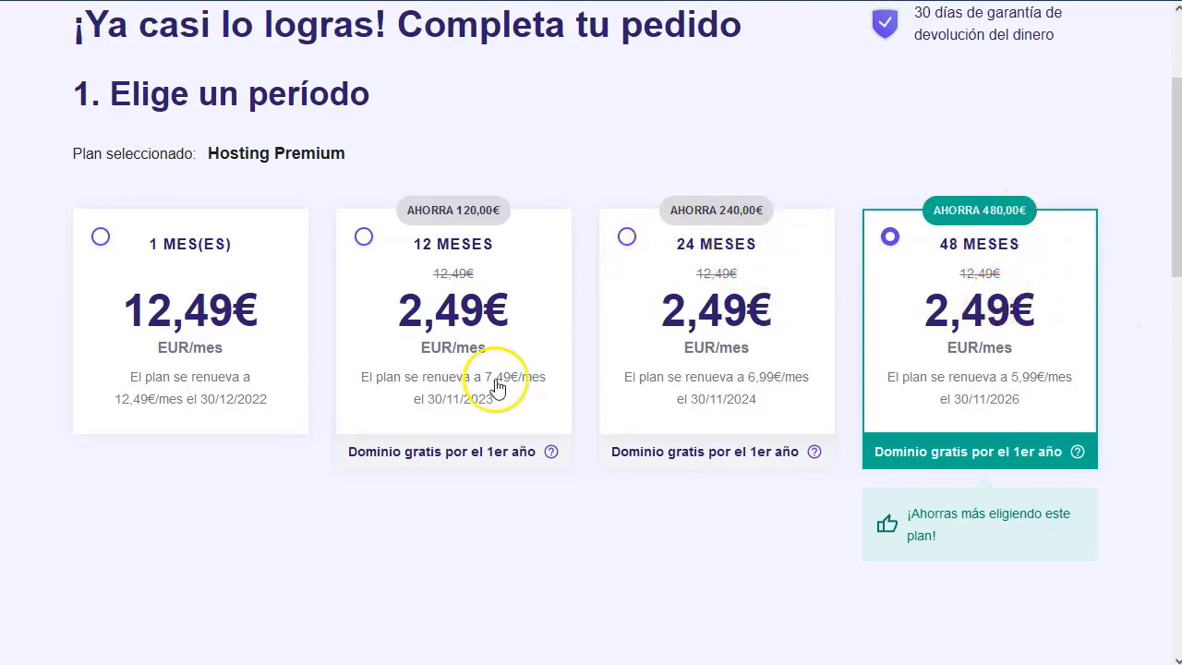
{"action": "left_click", "coordinate": [362, 236]}
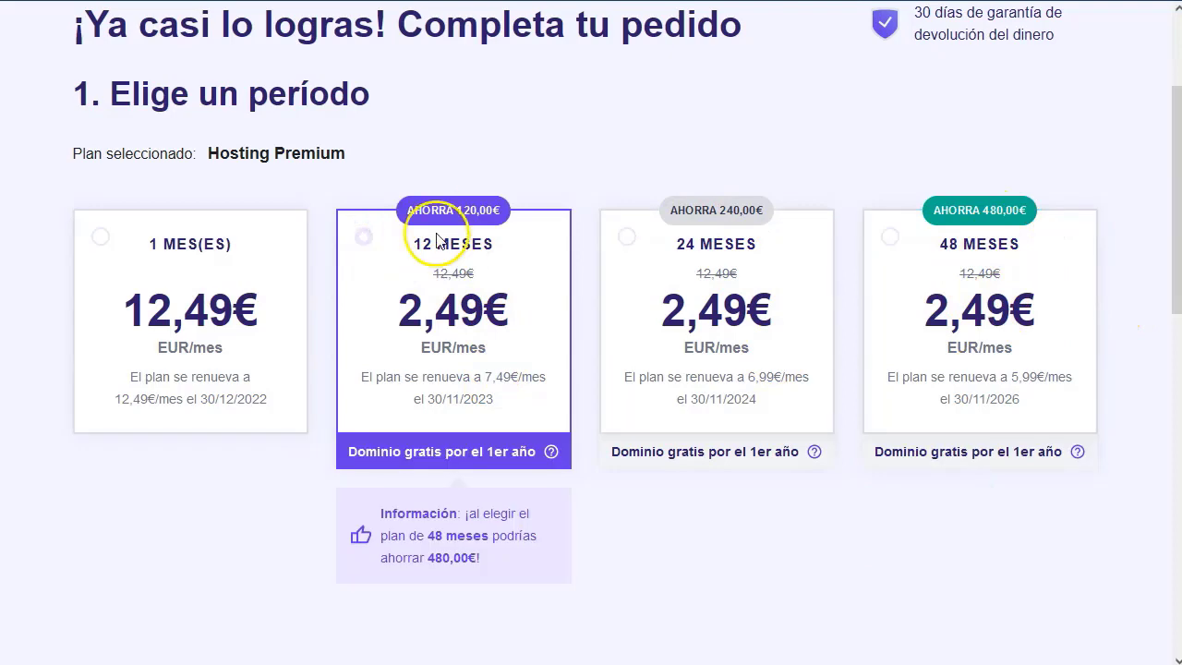
{"action": "scroll", "coordinate": [420, 294], "scroll_direction": "down", "scroll_amount": 1}
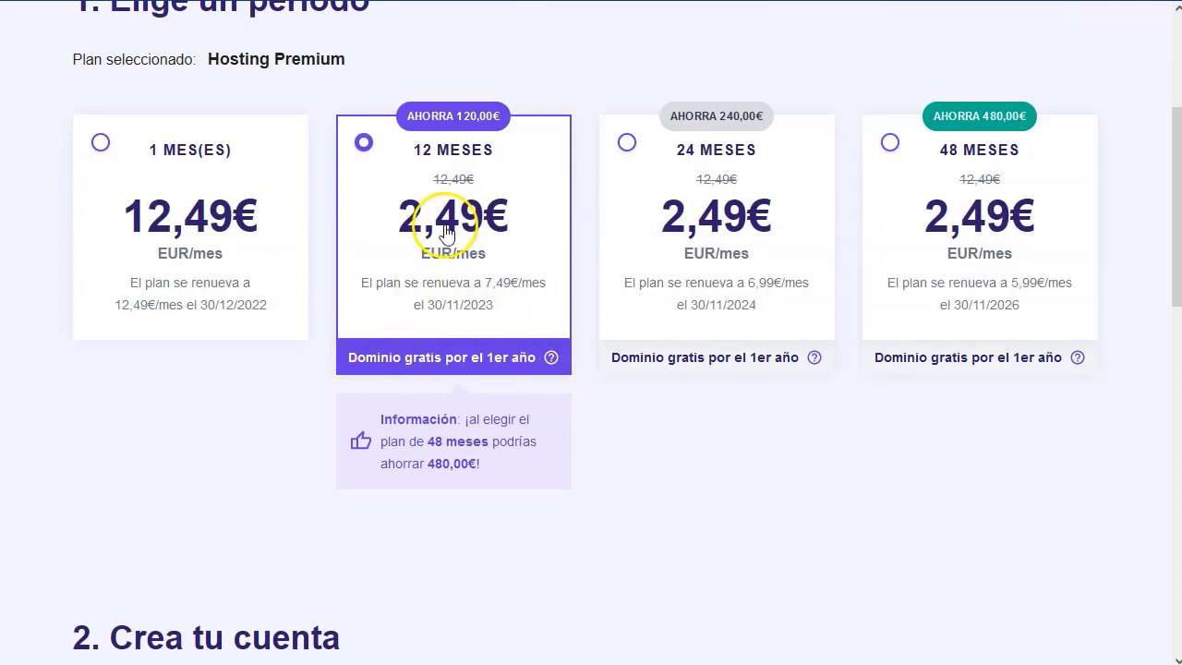
{"action": "scroll", "coordinate": [444, 231], "scroll_direction": "down", "scroll_amount": 4}
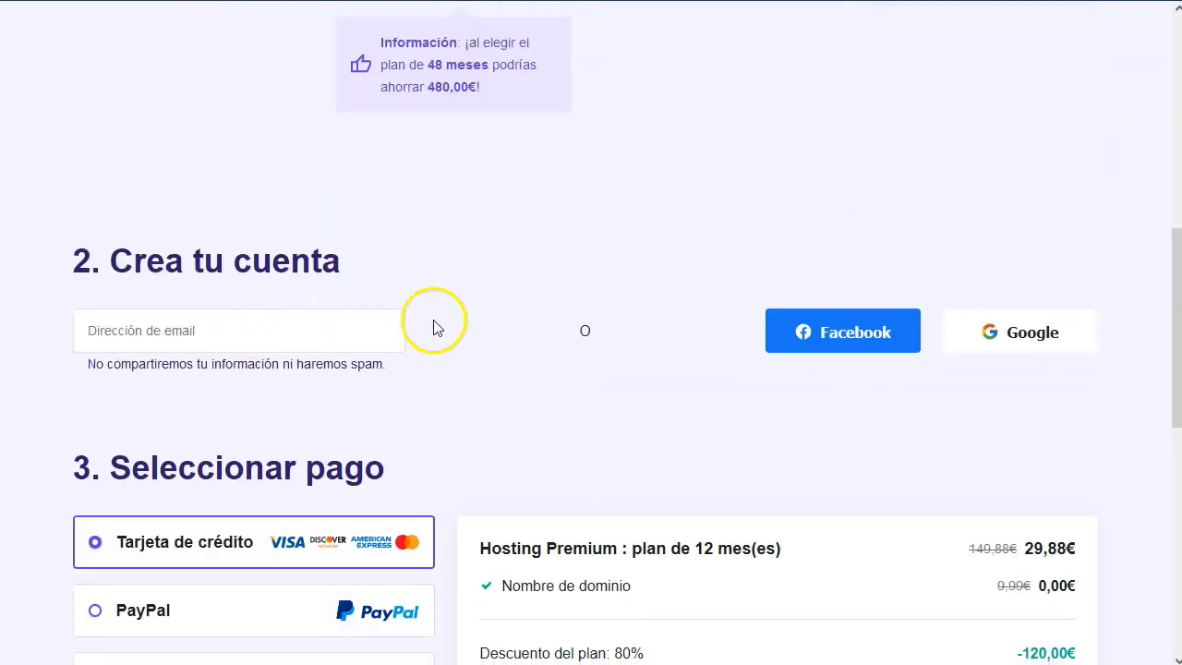
Enter the account e-mail address in the Dirección de email field.
{"action": "left_click", "coordinate": [301, 329]}
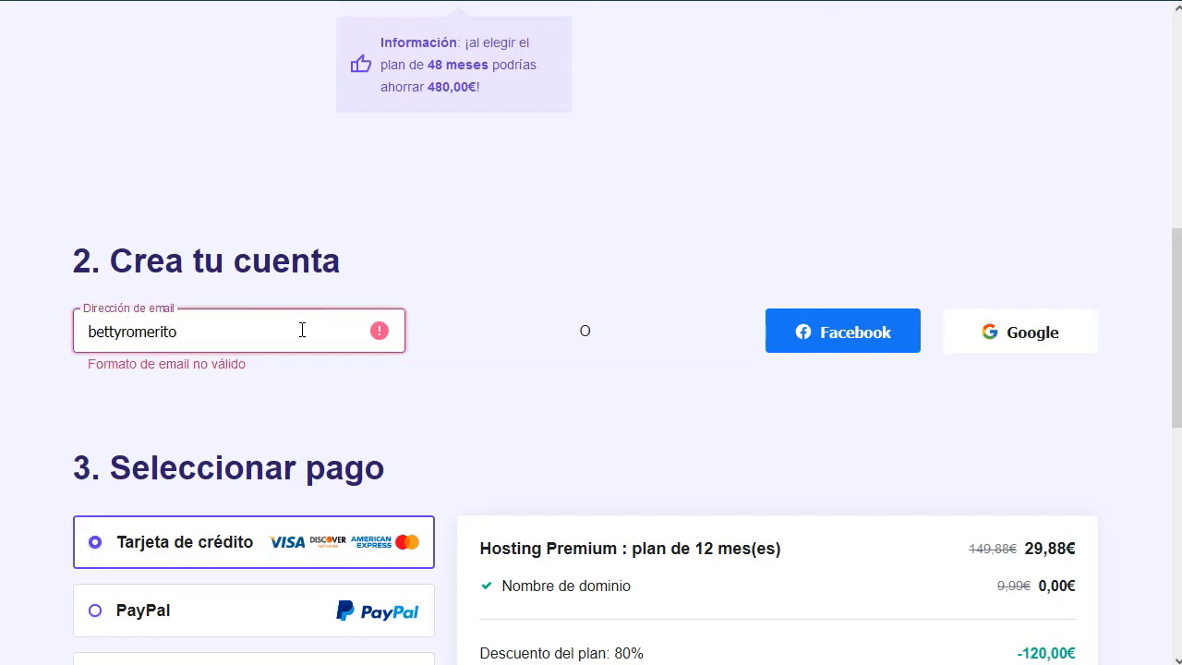
{"action": "left_click", "coordinate": [575, 328]}
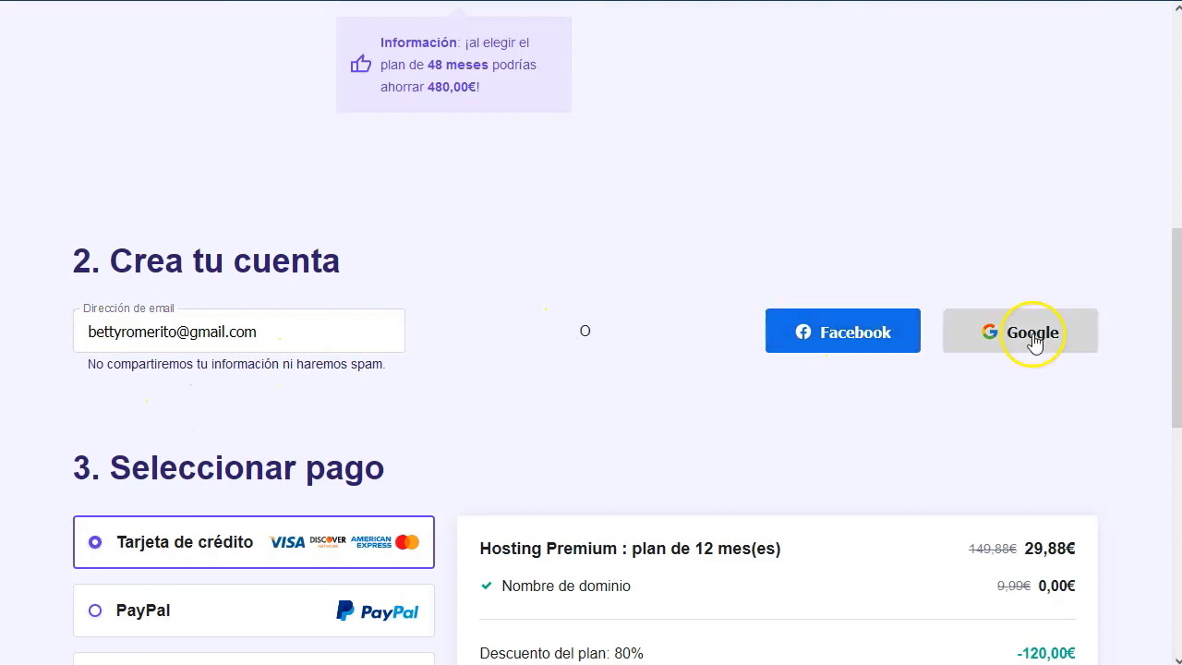
{"action": "scroll", "coordinate": [578, 311], "scroll_direction": "down", "scroll_amount": 4}
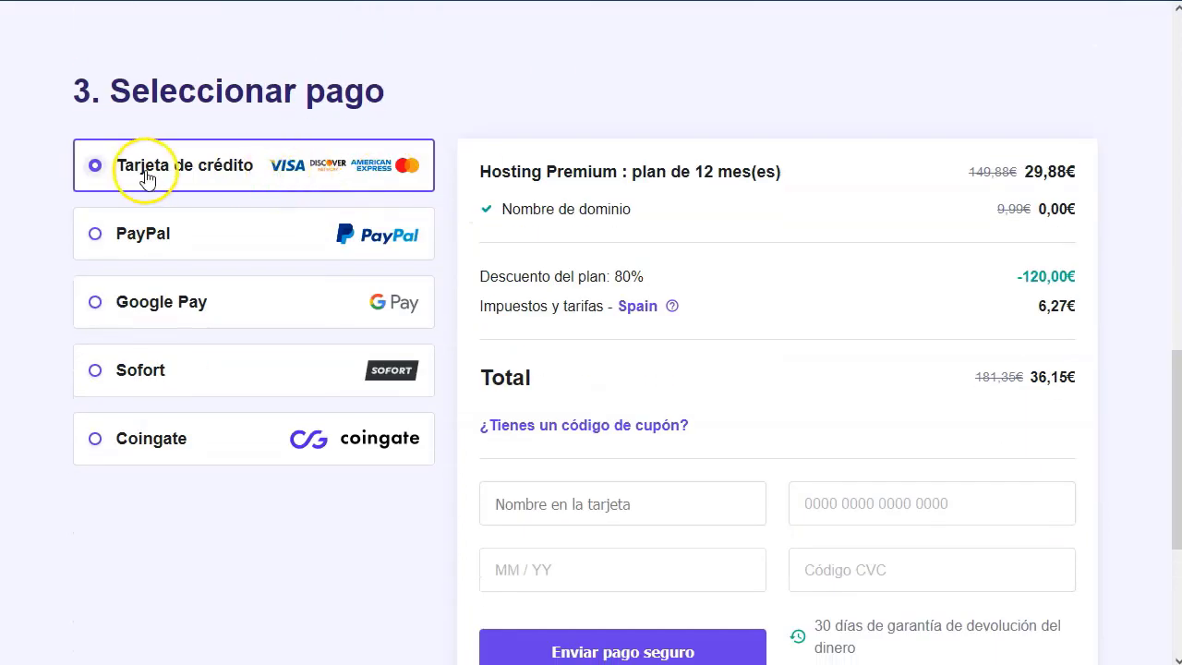
Compare PayPal, Google Pay, Sofort and Coingate, then settle on credit card at 36,15€ total.
{"action": "left_click", "coordinate": [153, 233]}
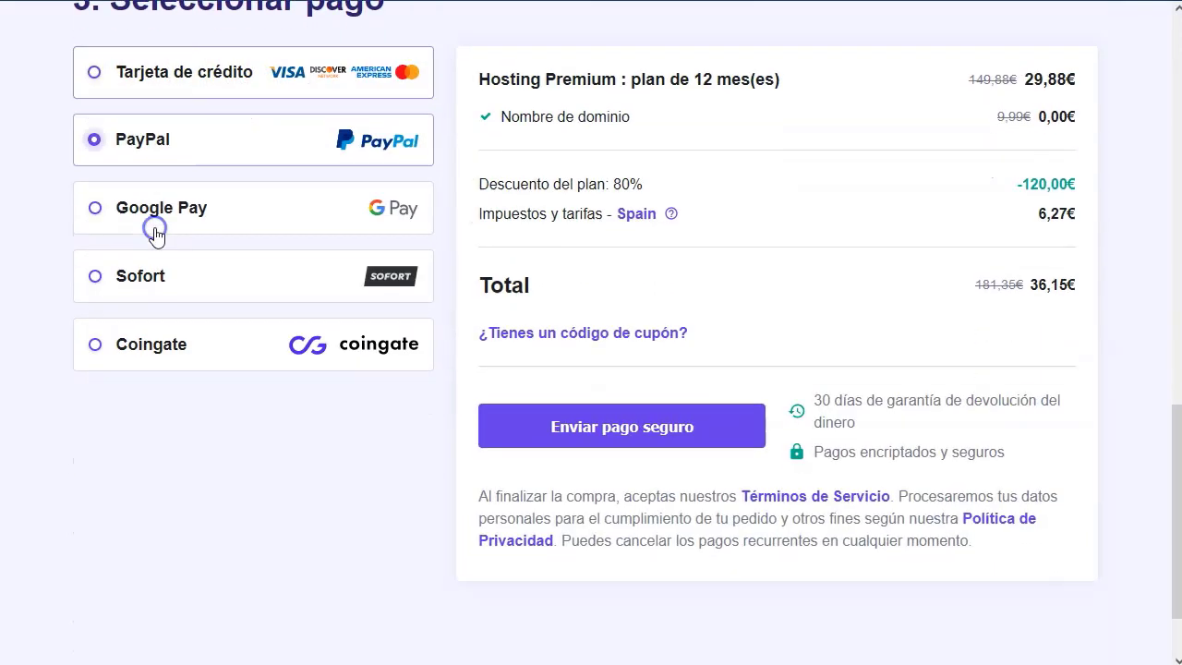
{"action": "scroll", "coordinate": [154, 234], "scroll_direction": "down", "scroll_amount": 1}
{"action": "left_click", "coordinate": [159, 172]}
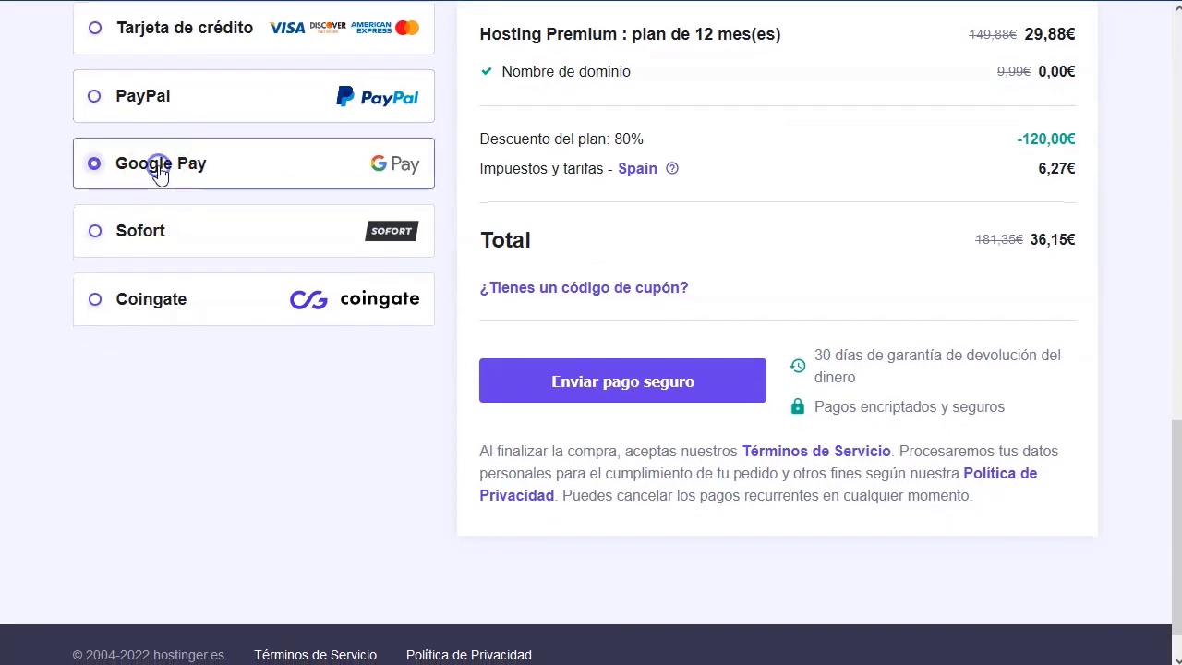
{"action": "left_click", "coordinate": [157, 228]}
{"action": "left_click", "coordinate": [141, 302]}
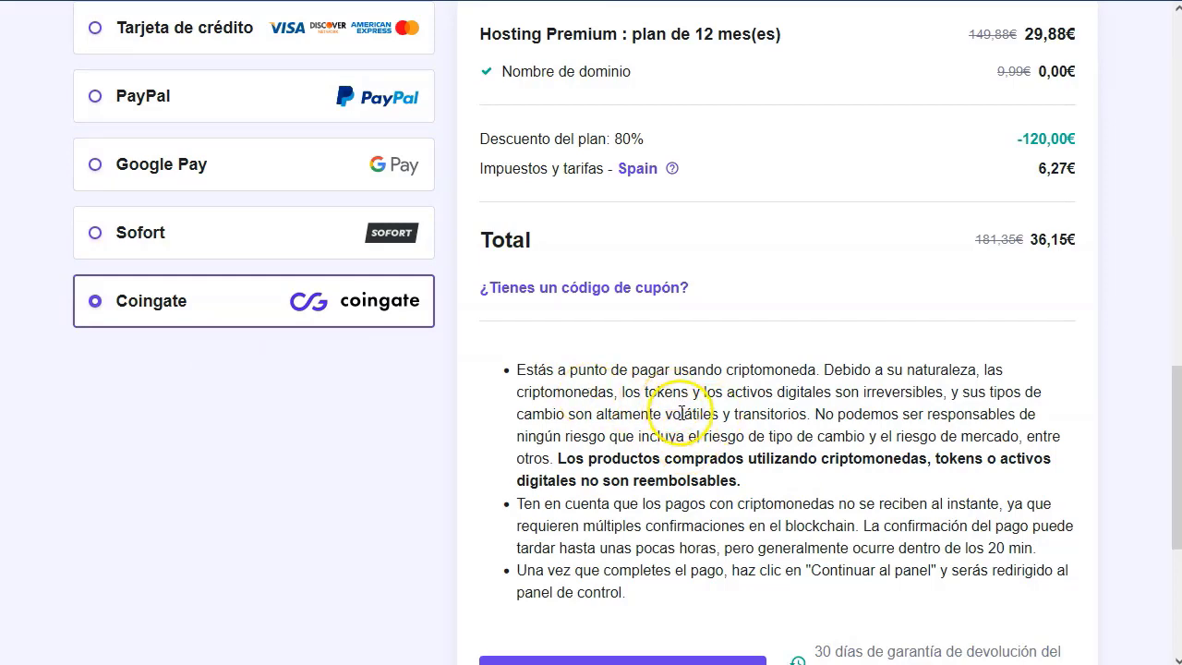
{"action": "scroll", "coordinate": [680, 414], "scroll_direction": "down", "scroll_amount": 1}
{"action": "scroll", "coordinate": [676, 407], "scroll_direction": "up", "scroll_amount": 2}
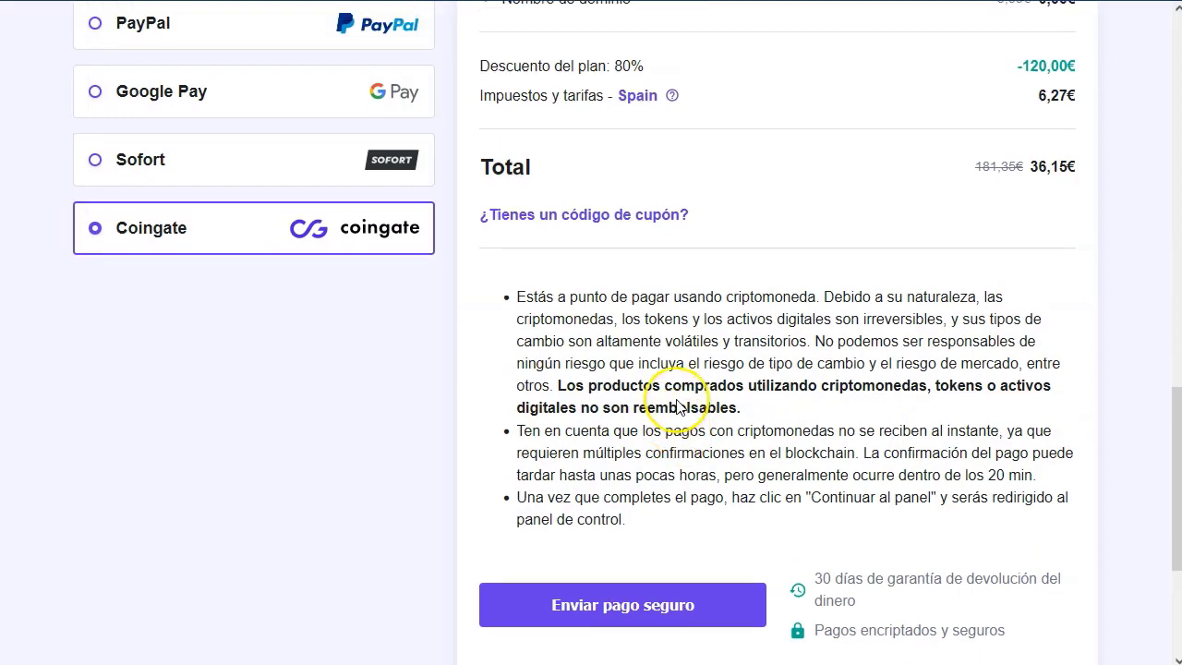
{"action": "left_click", "coordinate": [271, 128]}
{"action": "scroll", "coordinate": [271, 128], "scroll_direction": "up", "scroll_amount": 1}
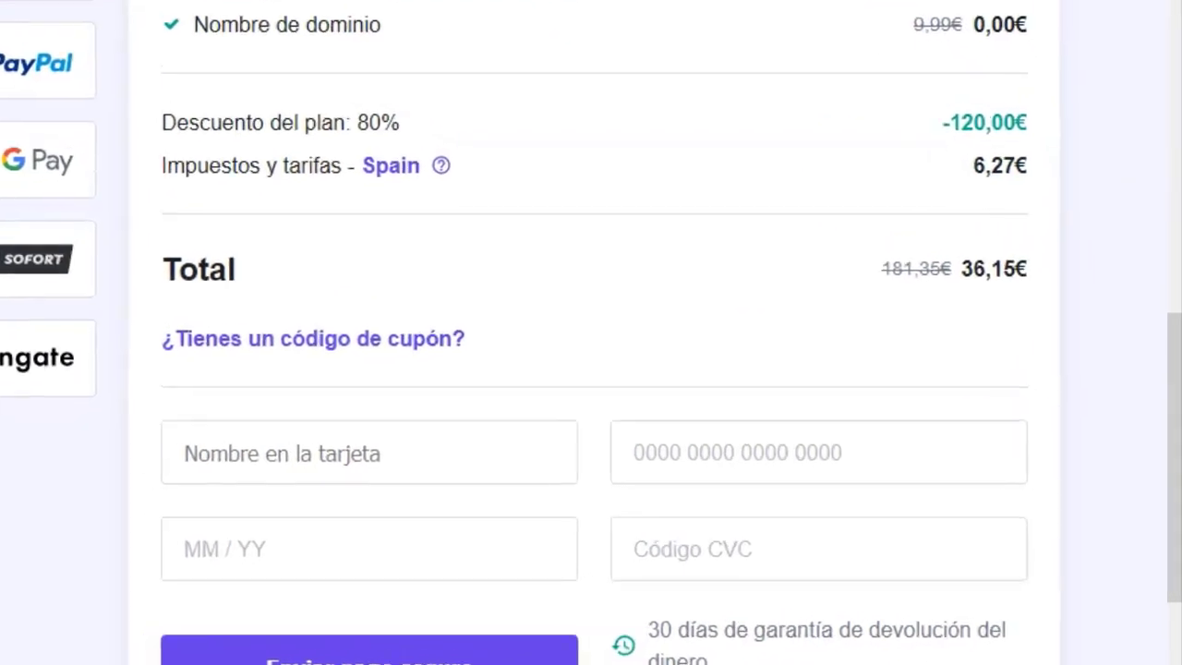
{"action": "scroll", "coordinate": [593, 305], "scroll_direction": "down", "scroll_amount": 1}
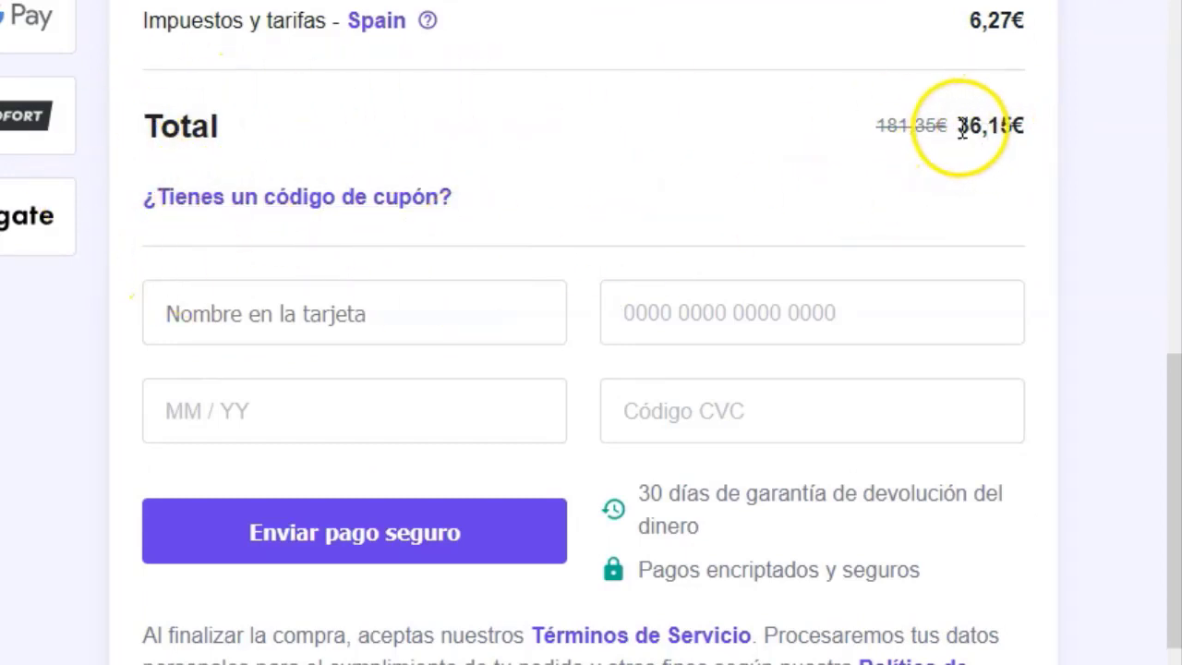
{"action": "left_click_drag", "start_coordinate": [966, 124], "coordinate": [1016, 125]}
{"action": "left_click", "coordinate": [1073, 199]}
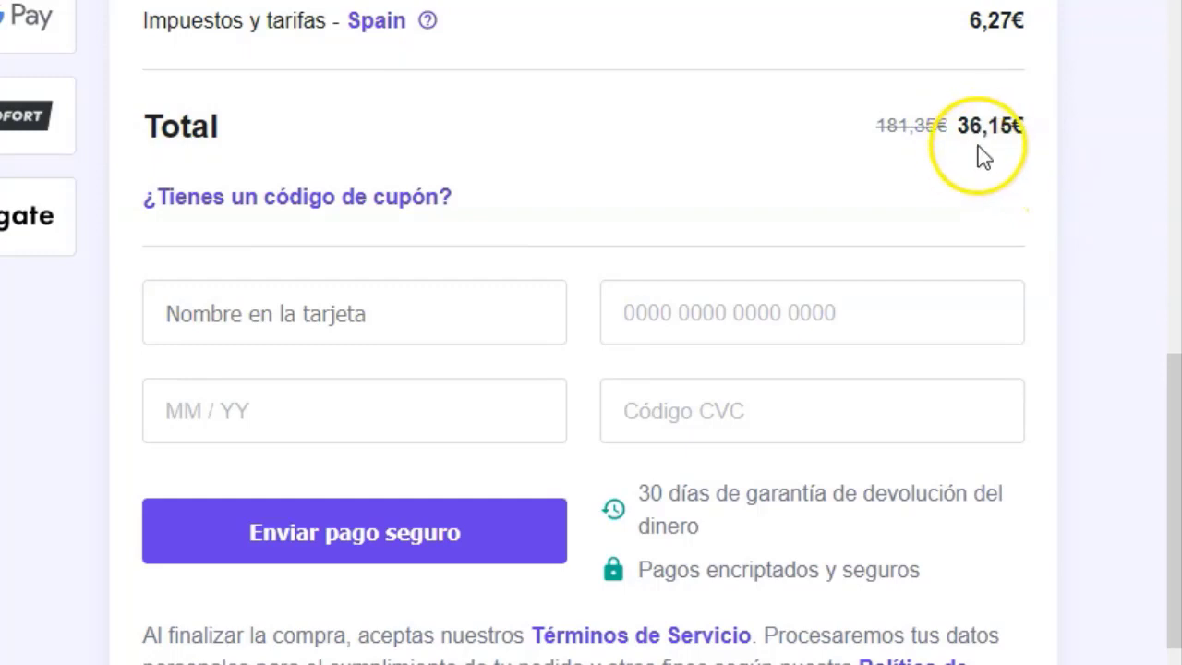
Enter and apply a coupon code, lowering the order total to 32,54€.
{"action": "left_click", "coordinate": [303, 205]}
{"action": "left_click", "coordinate": [449, 285]}
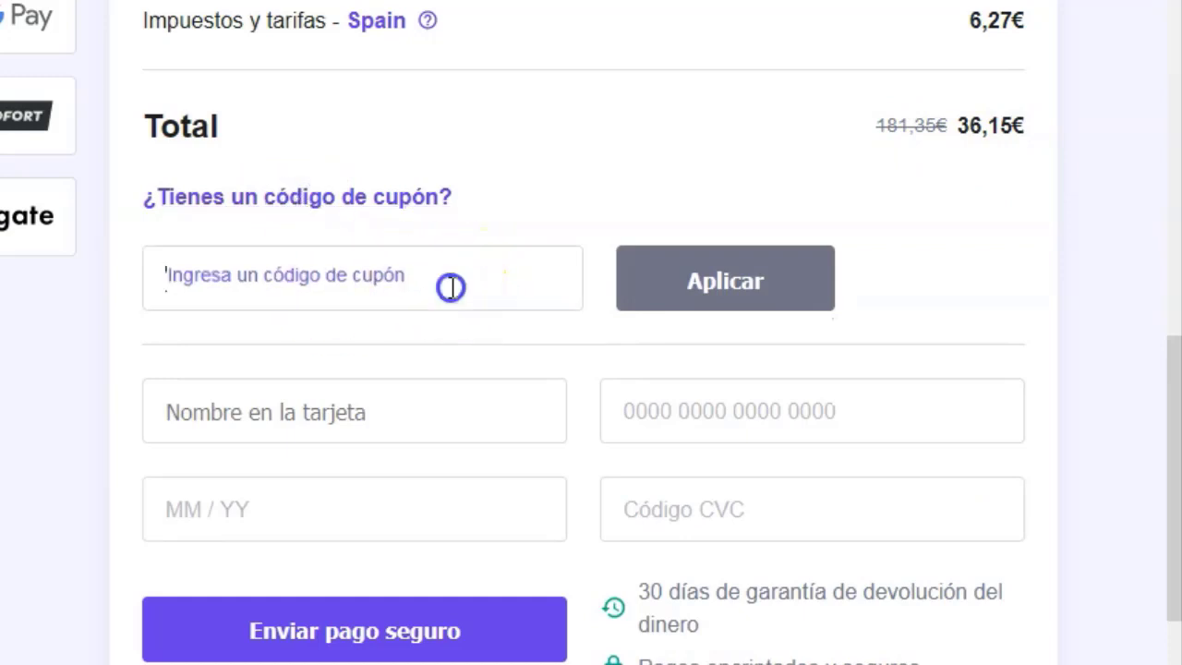
{"action": "type", "text": "BETTYROMERITO"}
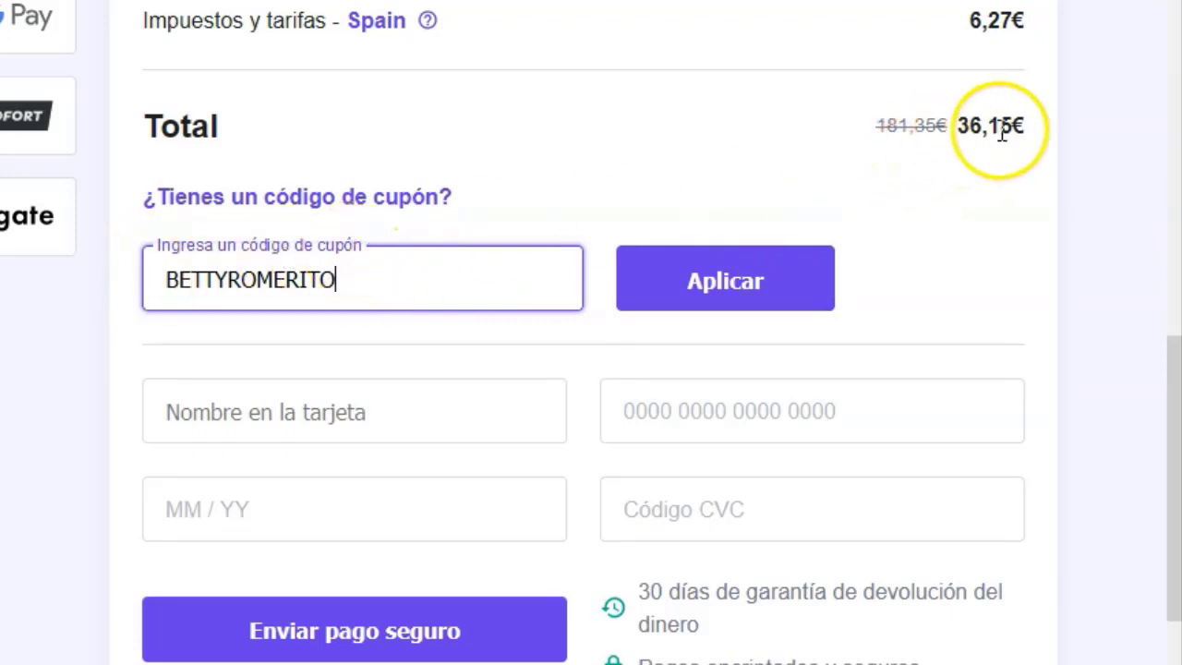
{"action": "left_click", "coordinate": [741, 285]}
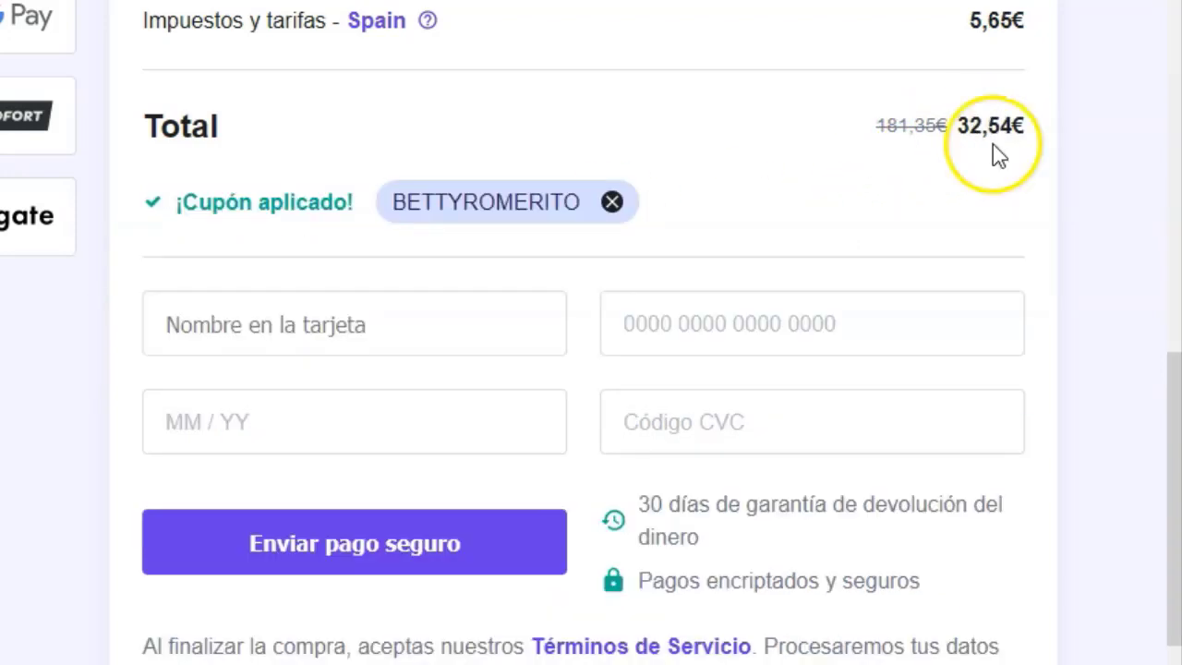
{"action": "left_click_drag", "start_coordinate": [958, 127], "coordinate": [974, 127]}
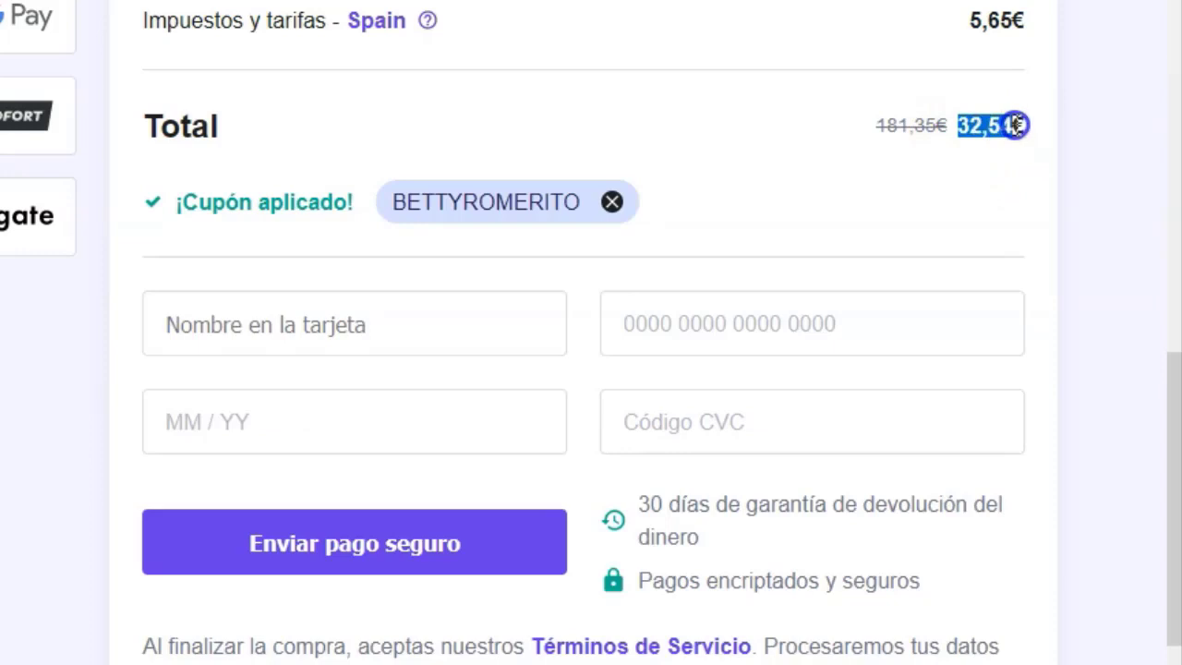
{"action": "left_click", "coordinate": [969, 196]}
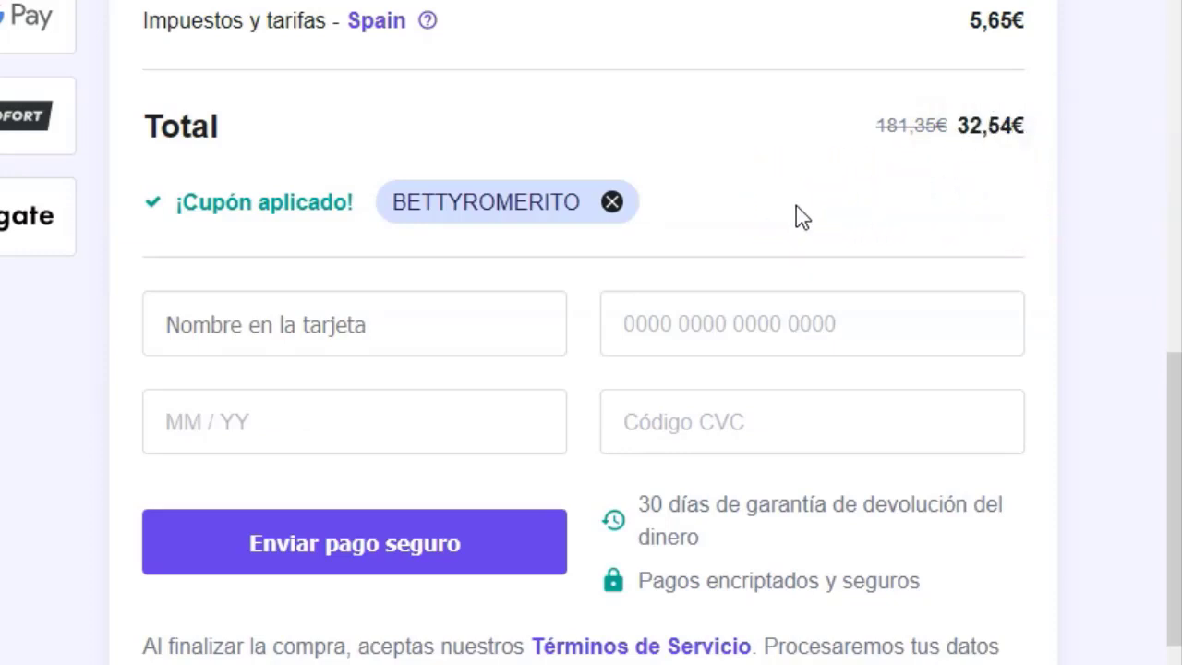
{"action": "scroll", "coordinate": [391, 327], "scroll_direction": "down", "scroll_amount": 2}
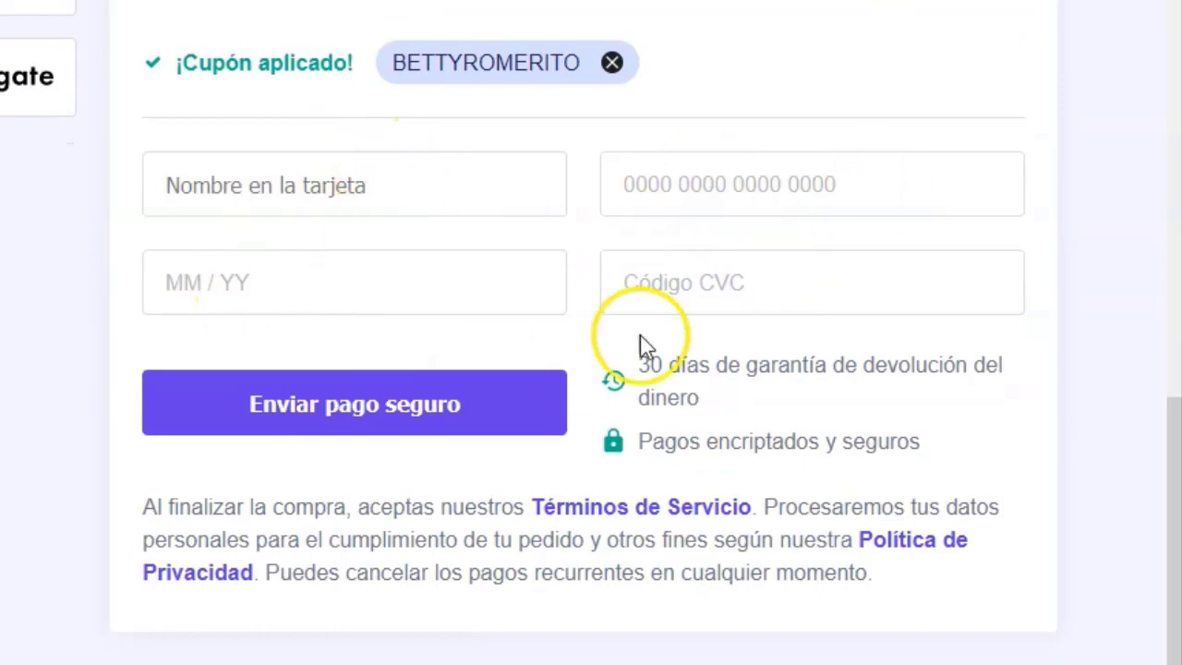
{"action": "scroll", "coordinate": [7, 390], "scroll_direction": "up", "scroll_amount": 2}
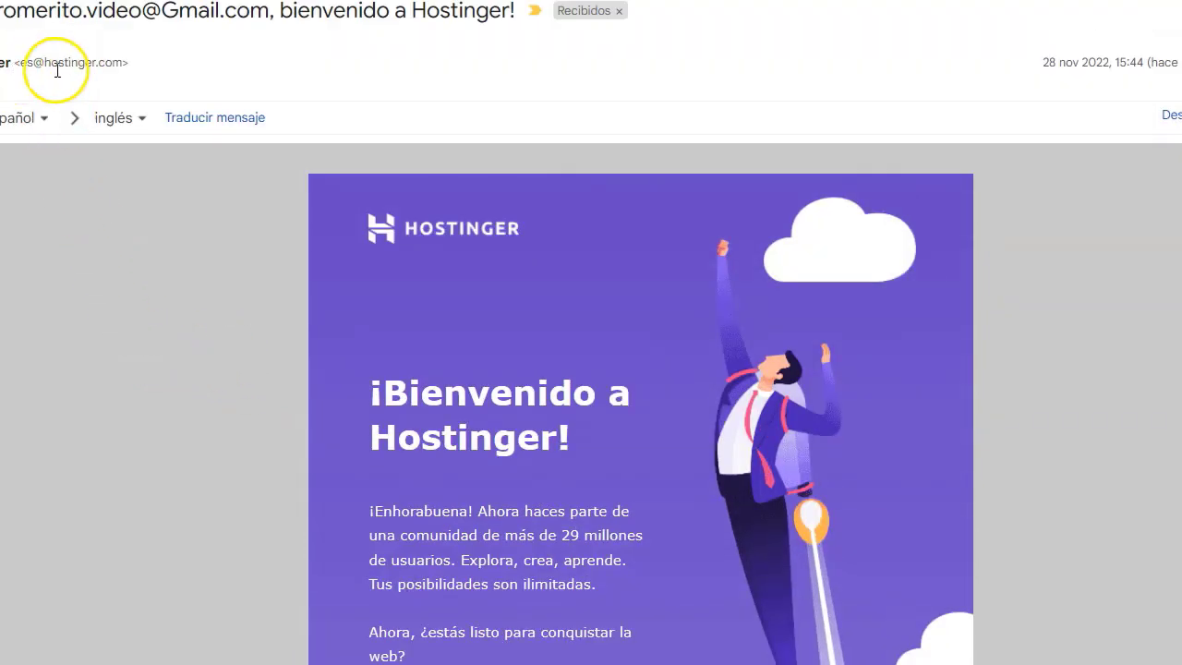
Scroll the Hostinger welcome e-mail and follow its 'Clic para empezar' link to hPanel.
{"action": "scroll", "coordinate": [509, 454], "scroll_direction": "down", "scroll_amount": 1}
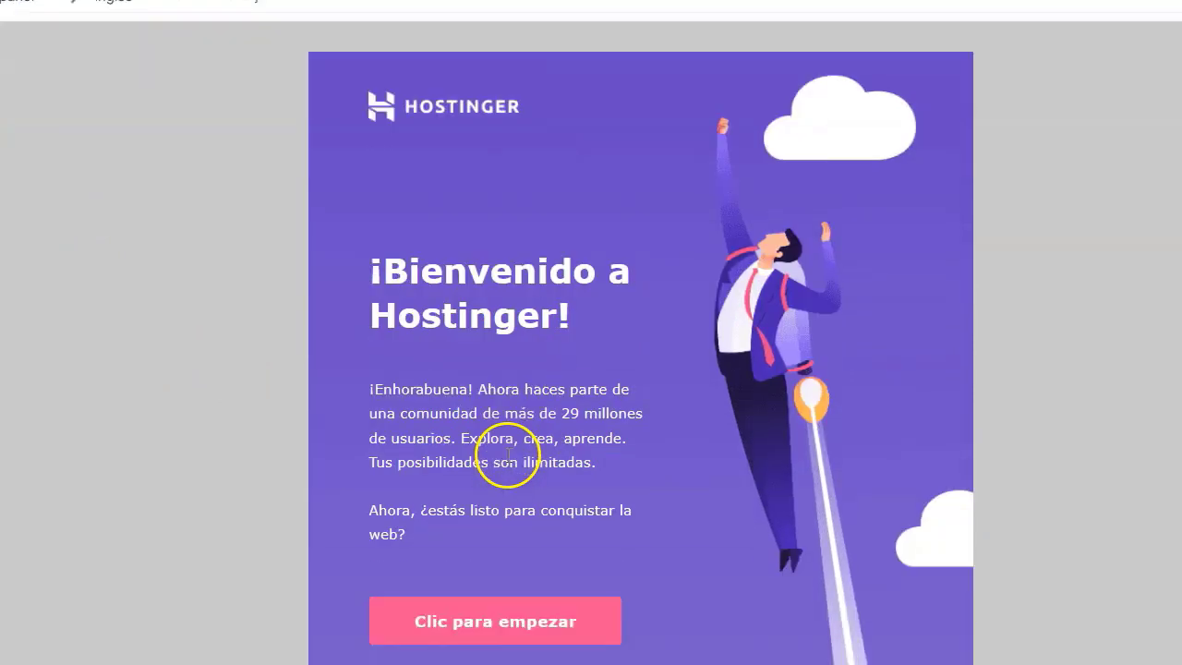
{"action": "scroll", "coordinate": [502, 428], "scroll_direction": "down", "scroll_amount": 1}
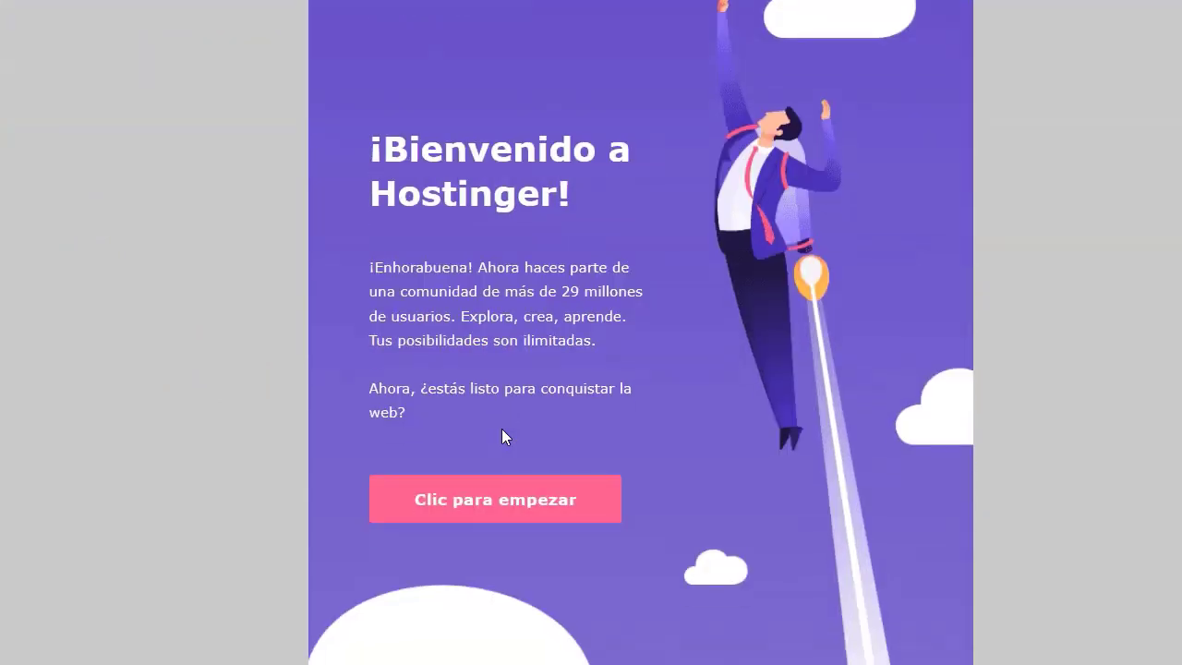
{"action": "left_click", "coordinate": [531, 511]}
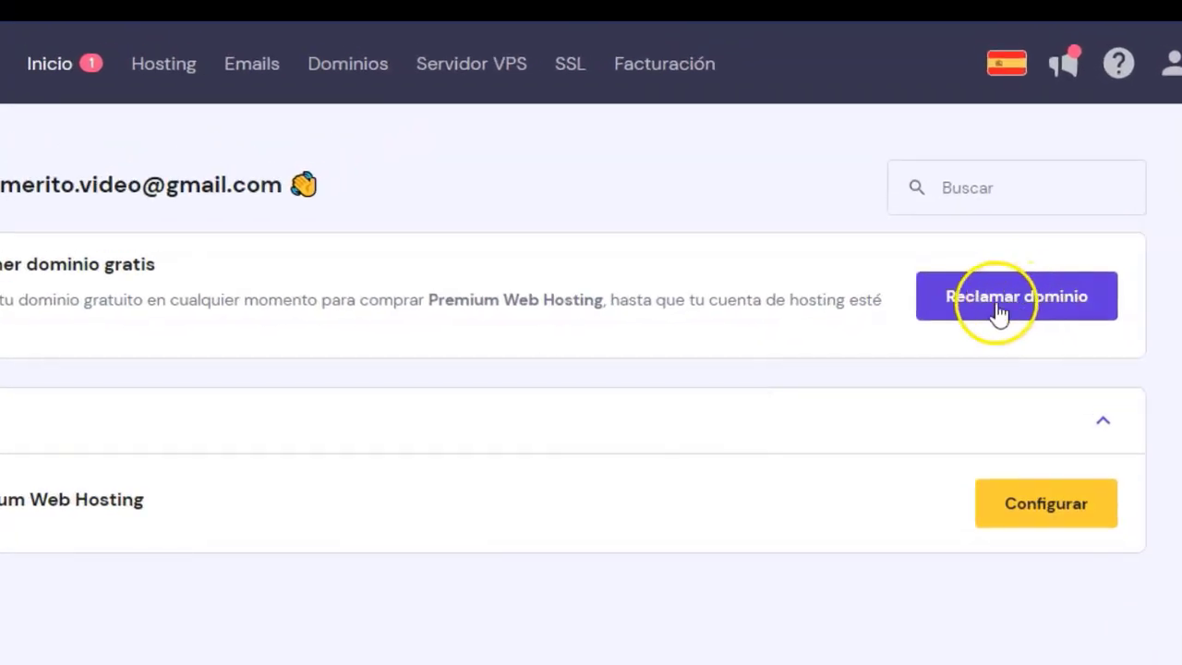
Start claiming the free domain and choose .com as its extension.
{"action": "left_click", "coordinate": [1030, 310]}
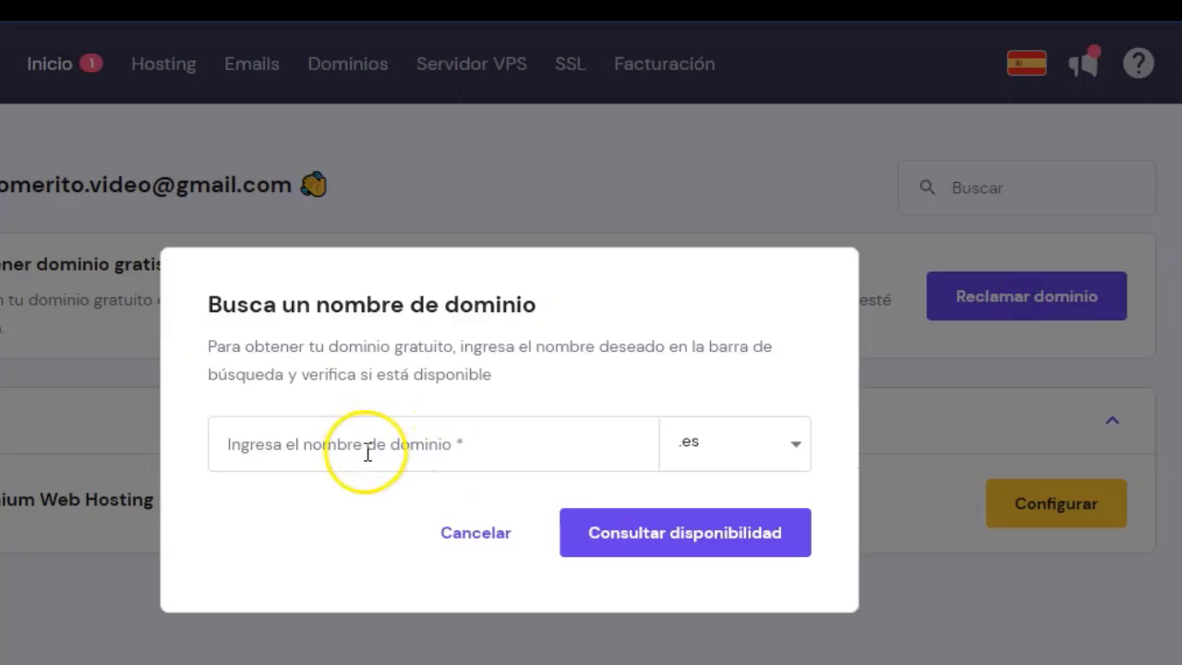
{"action": "left_click", "coordinate": [755, 452]}
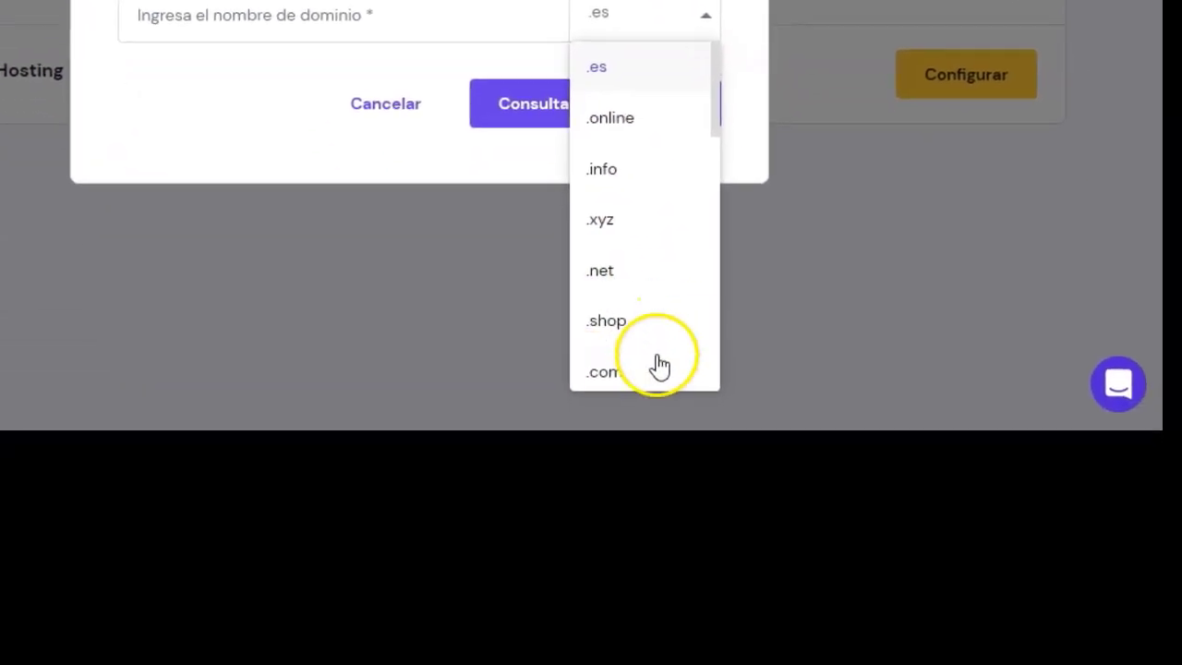
{"action": "scroll", "coordinate": [716, 633], "scroll_direction": "down", "scroll_amount": 3}
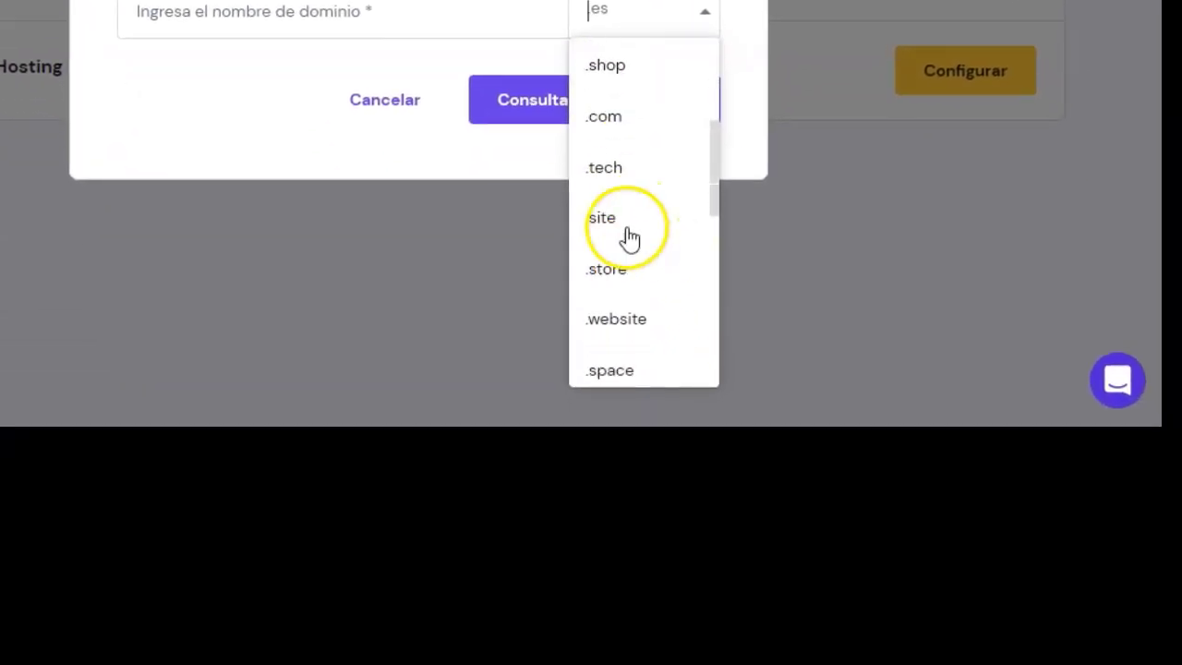
{"action": "scroll", "coordinate": [700, 538], "scroll_direction": "down", "scroll_amount": 2}
{"action": "scroll", "coordinate": [650, 287], "scroll_direction": "down", "scroll_amount": 5}
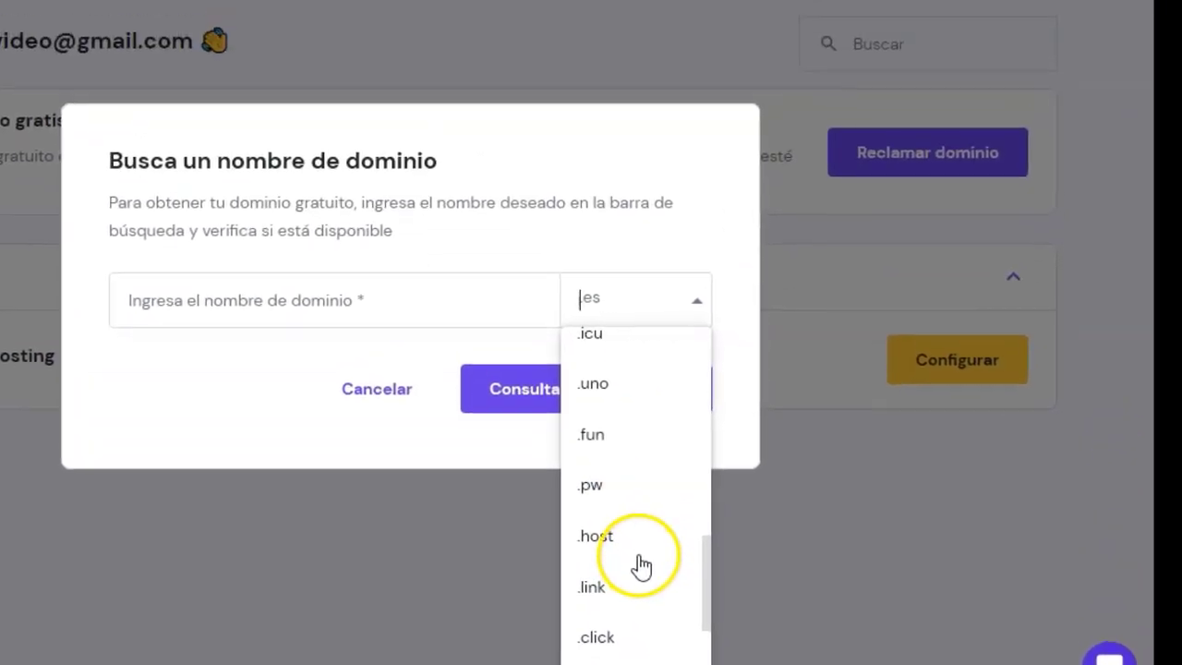
{"action": "scroll", "coordinate": [640, 617], "scroll_direction": "up", "scroll_amount": 10}
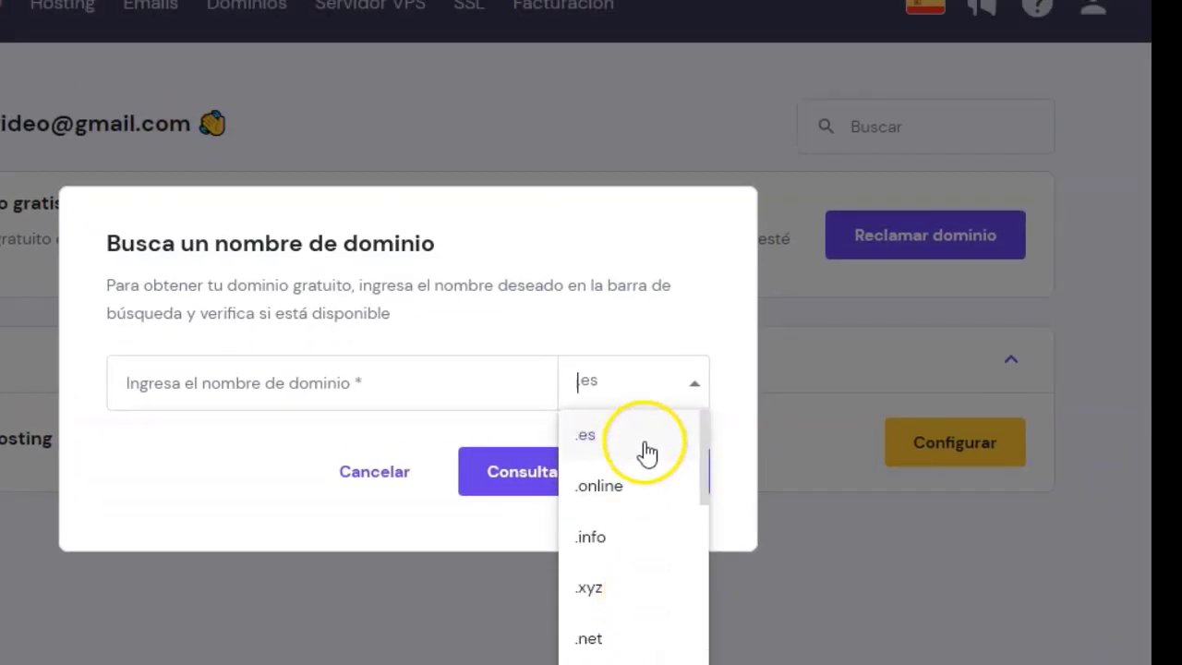
{"action": "scroll", "coordinate": [649, 578], "scroll_direction": "down", "scroll_amount": 3}
{"action": "left_click", "coordinate": [631, 491]}
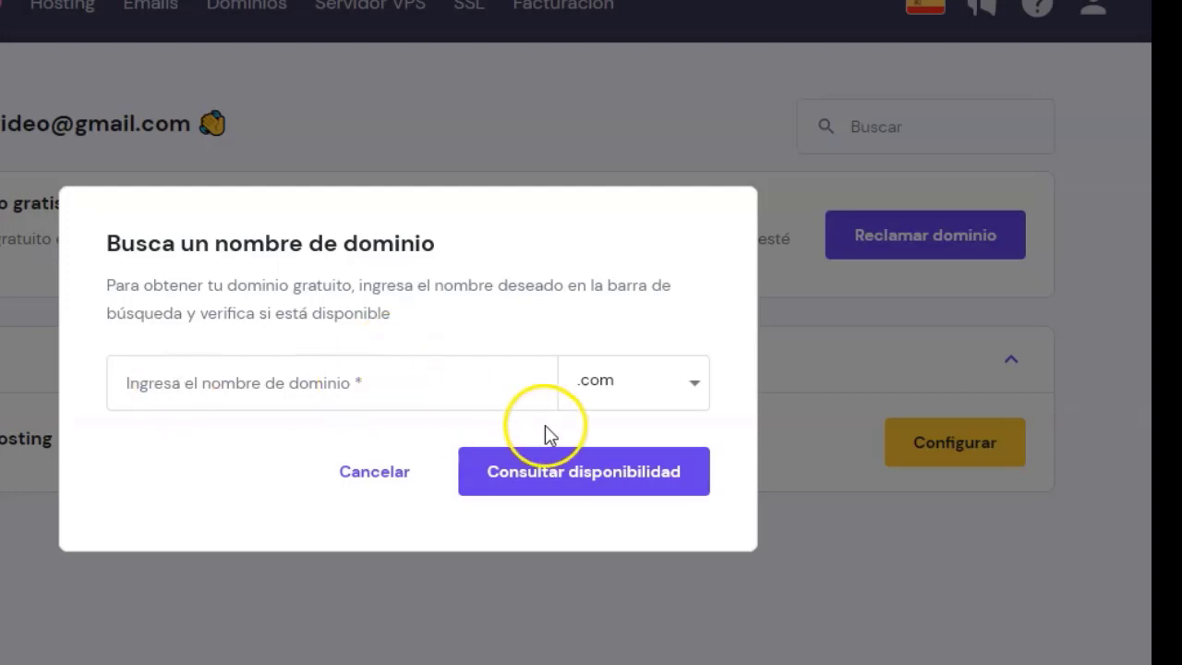
{"action": "left_click", "coordinate": [623, 379]}
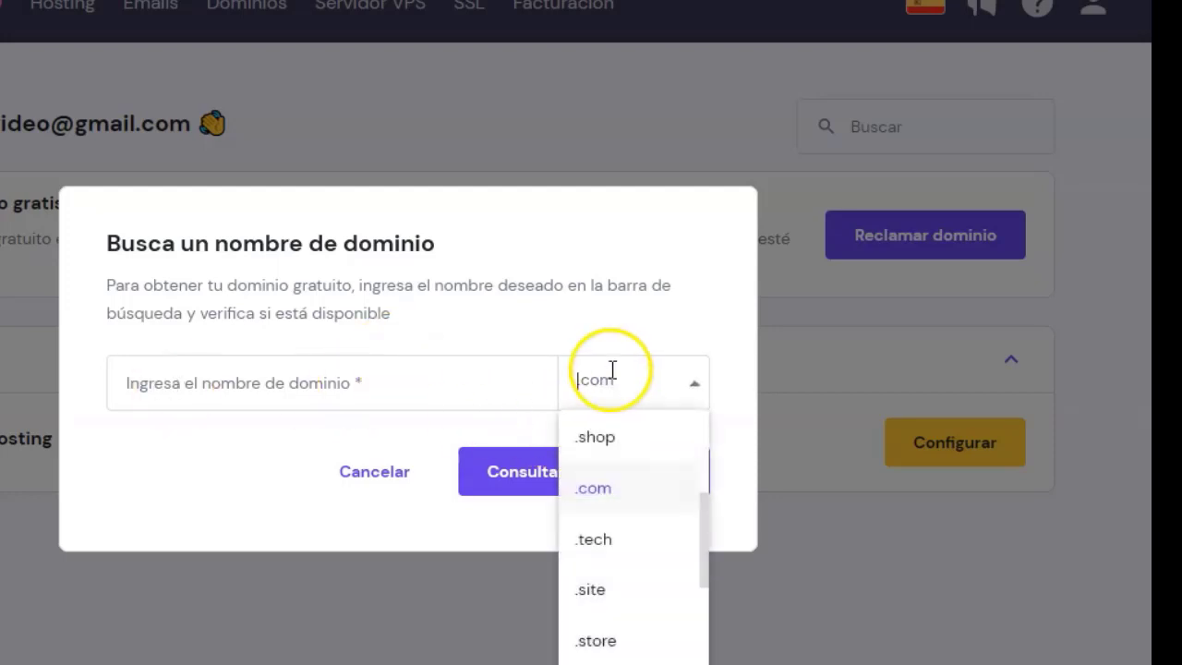
{"action": "left_click", "coordinate": [609, 328]}
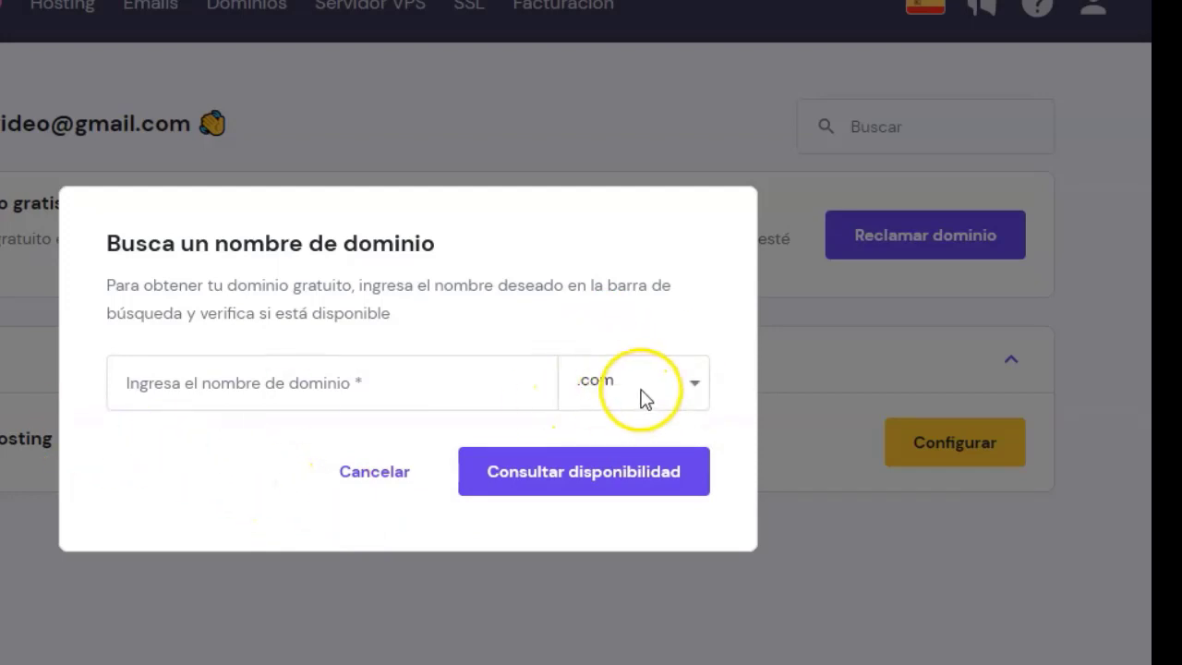
Enter the desired domain name, confirm it's available at 0,00 €, and claim it.
{"action": "left_click", "coordinate": [257, 388]}
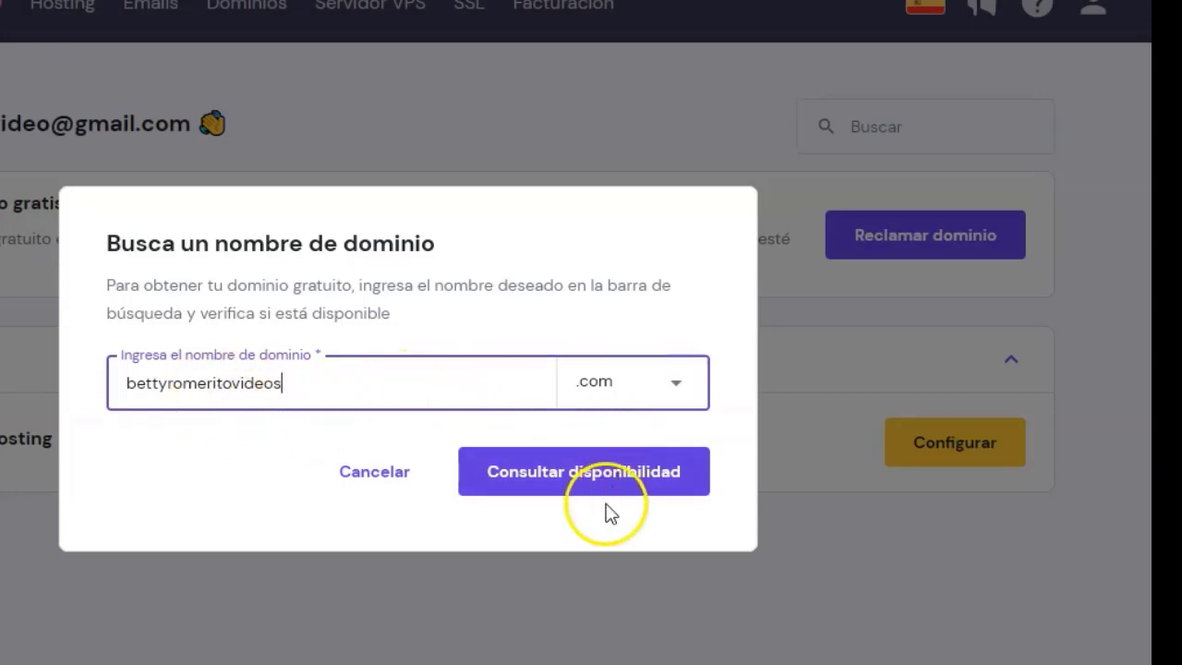
{"action": "left_click", "coordinate": [584, 473]}
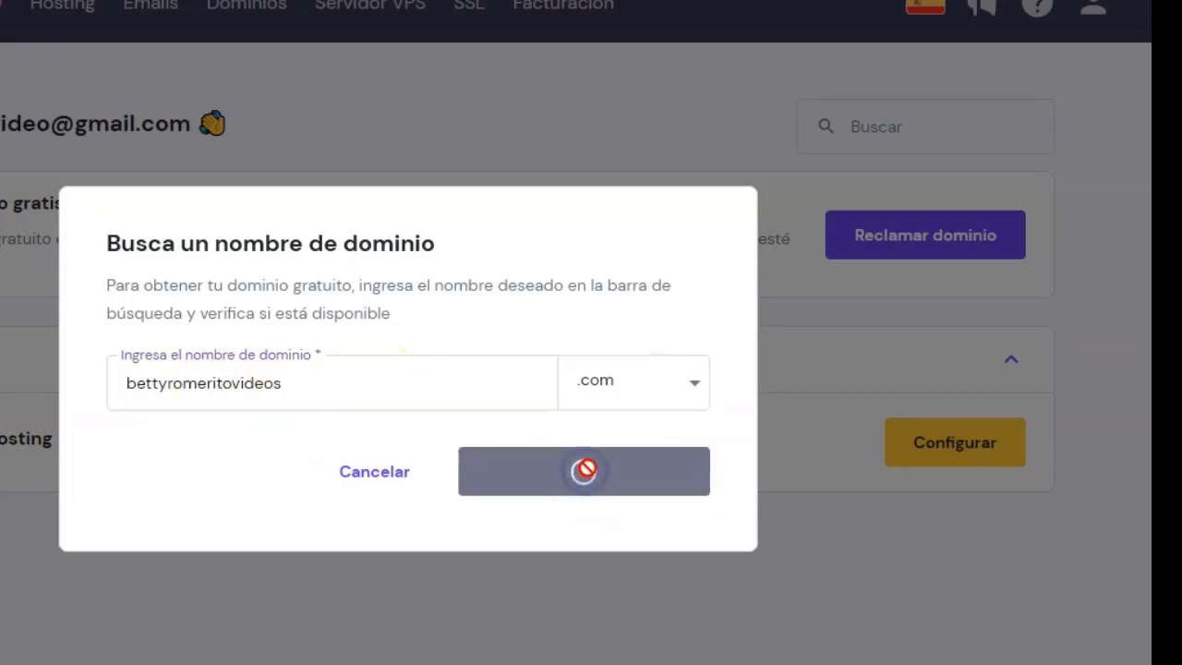
{"action": "left_click", "coordinate": [630, 401]}
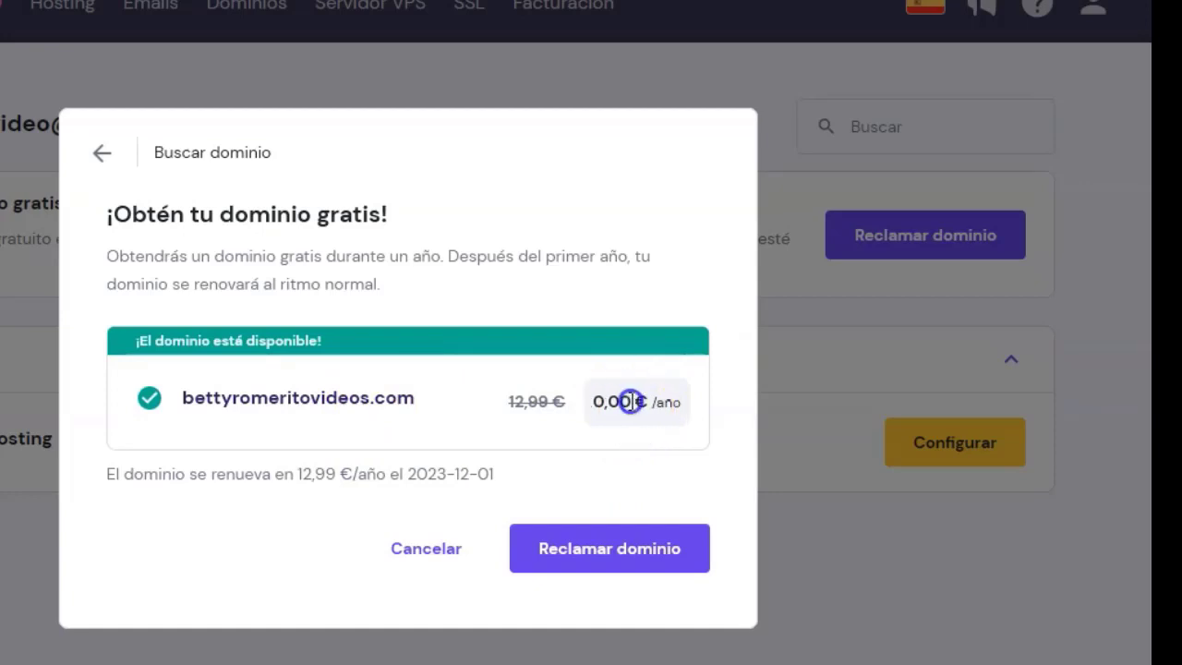
{"action": "left_click", "coordinate": [418, 291]}
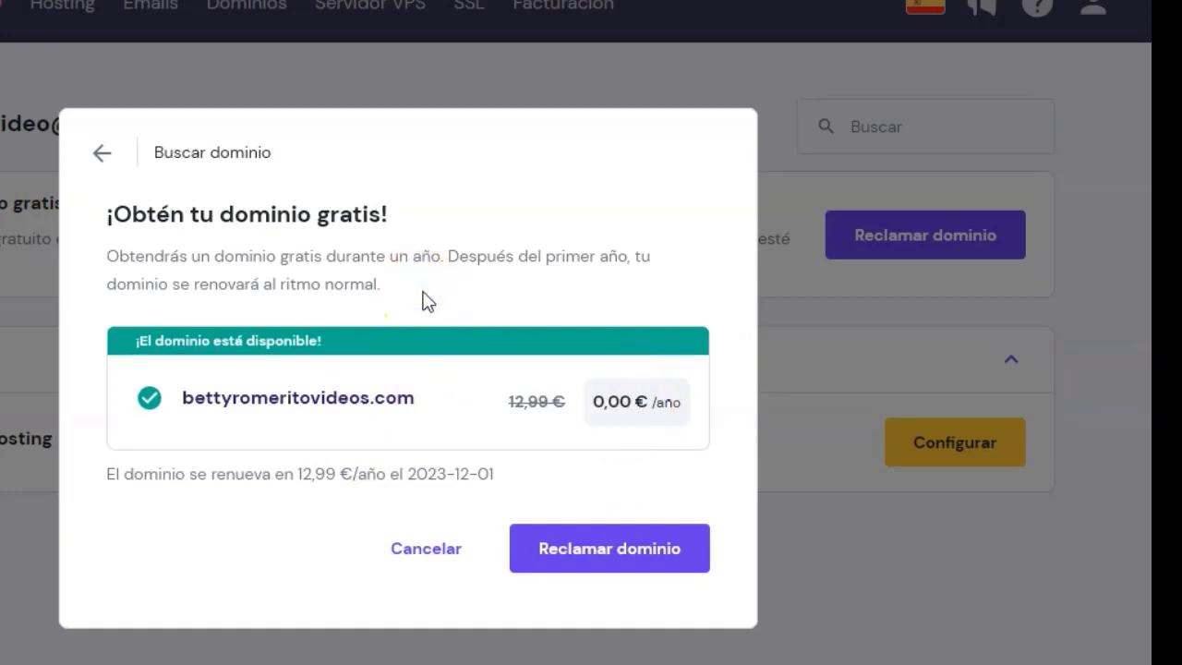
{"action": "left_click", "coordinate": [594, 554]}
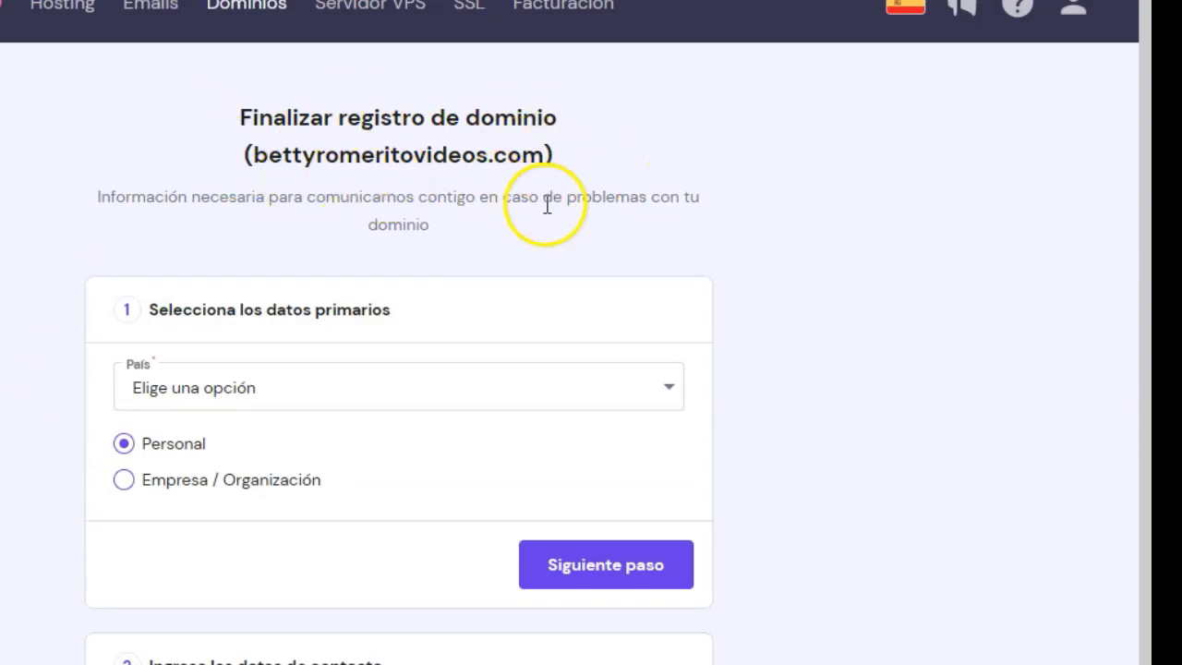
Set the domain registrant's country to España and continue to the contact details.
{"action": "scroll", "coordinate": [11, 268], "scroll_direction": "down", "scroll_amount": 1}
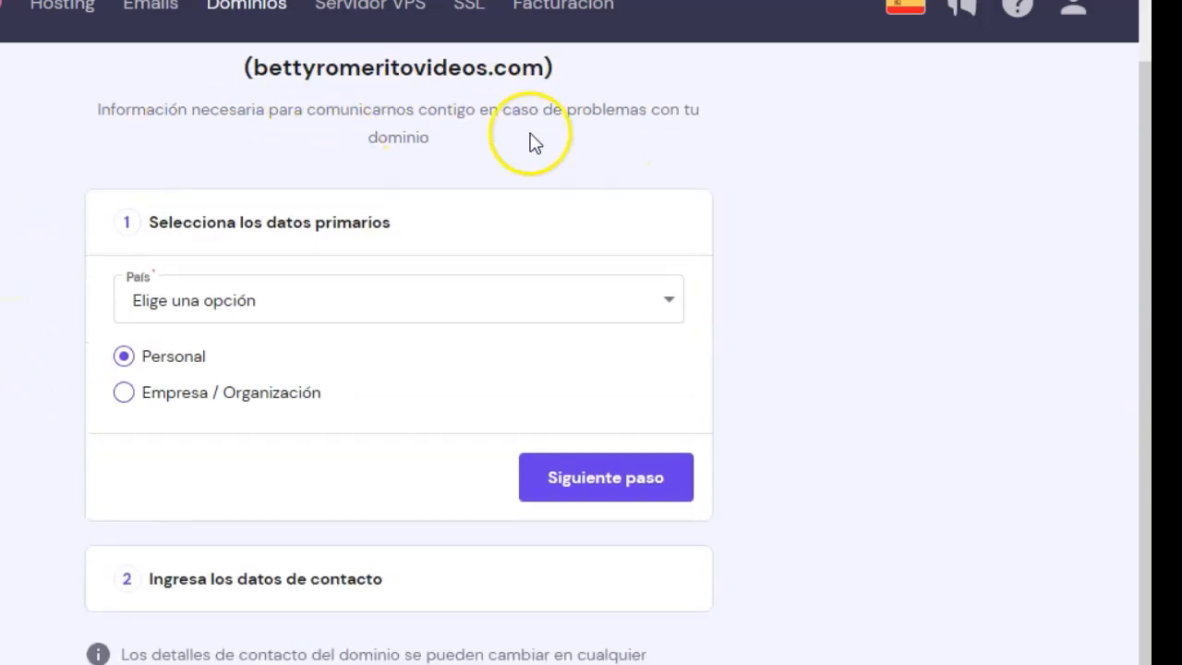
{"action": "left_click", "coordinate": [320, 302]}
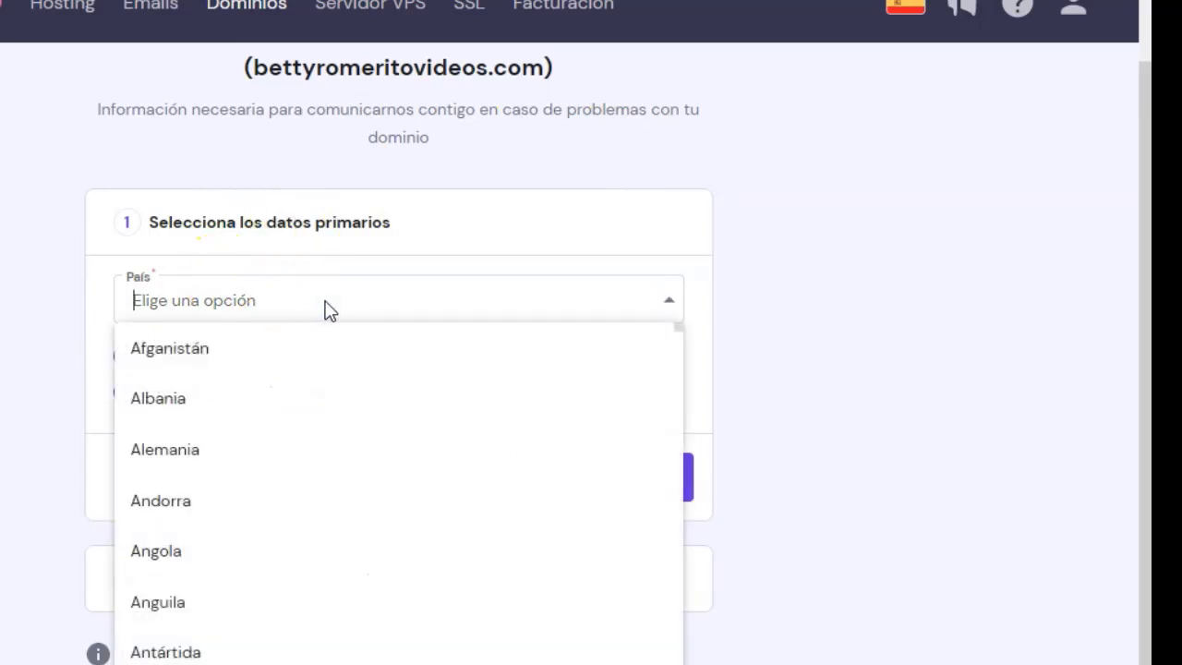
{"action": "type", "text": "sp"}
{"action": "left_click", "coordinate": [166, 355]}
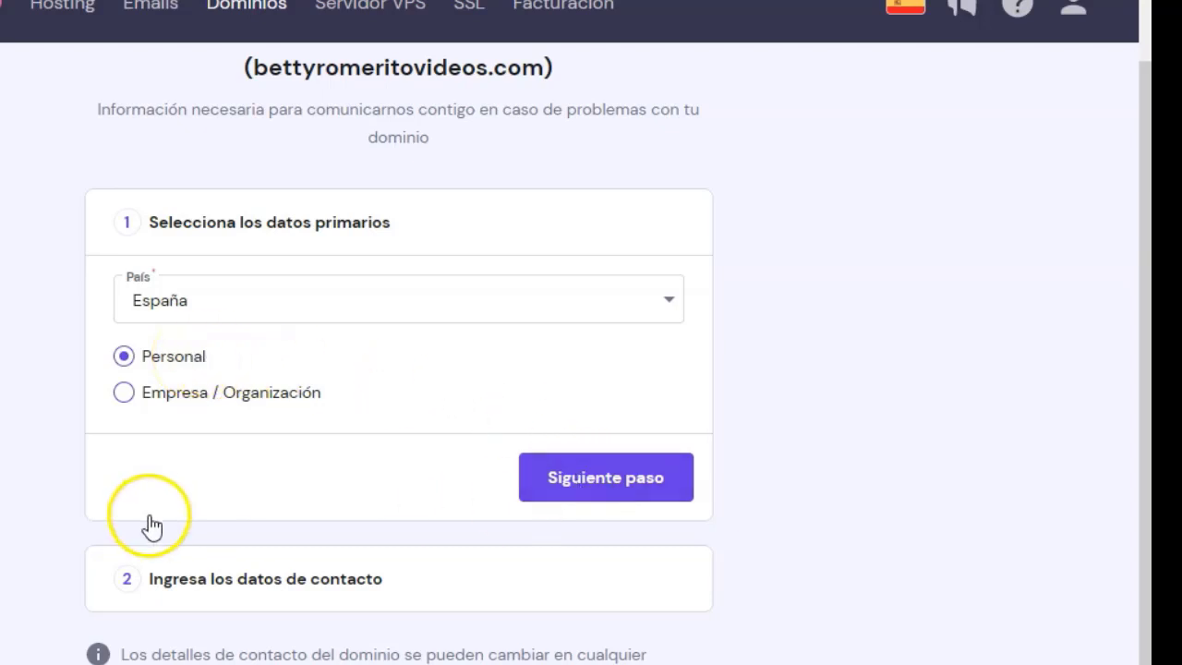
{"action": "left_click", "coordinate": [604, 488]}
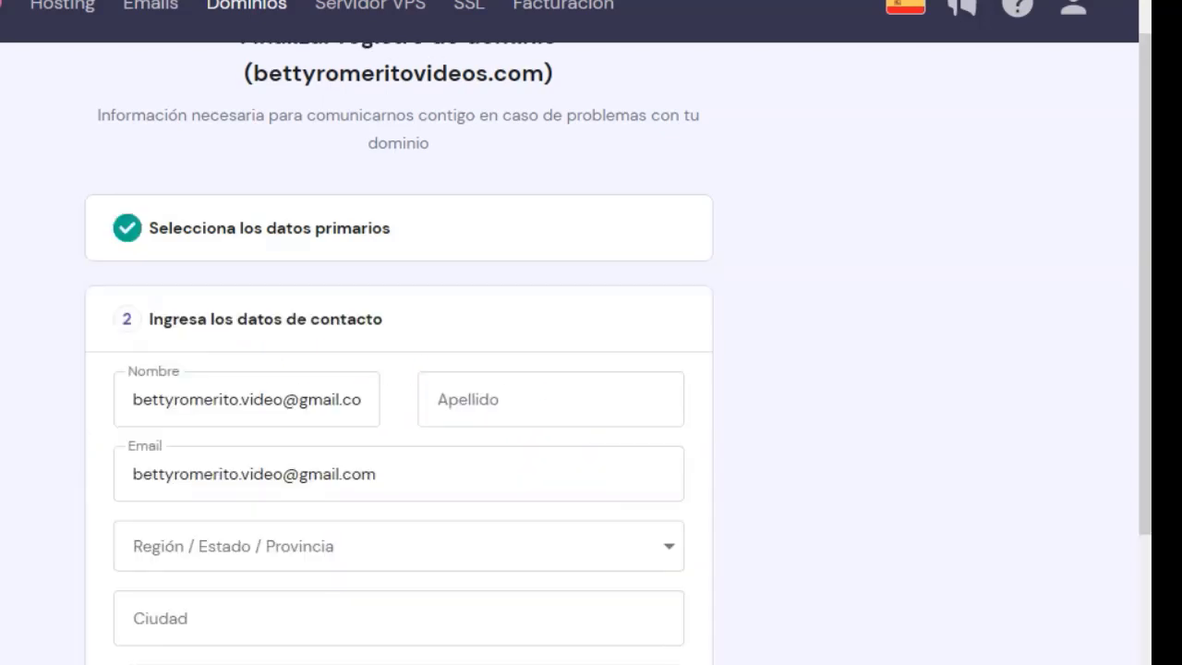
Fill in the contact's first name, surname, email and region, then finish the registration.
{"action": "left_click", "coordinate": [282, 277]}
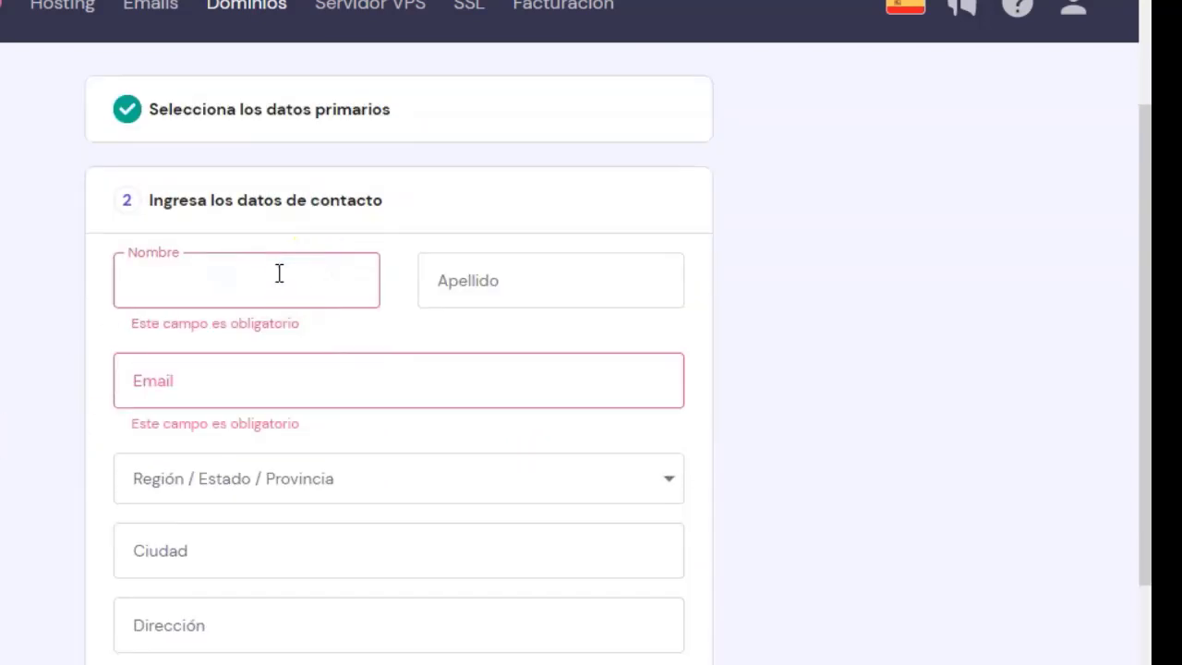
{"action": "type", "text": "betty"}
{"action": "key", "text": "Tab"}
{"action": "type", "text": "rome"}
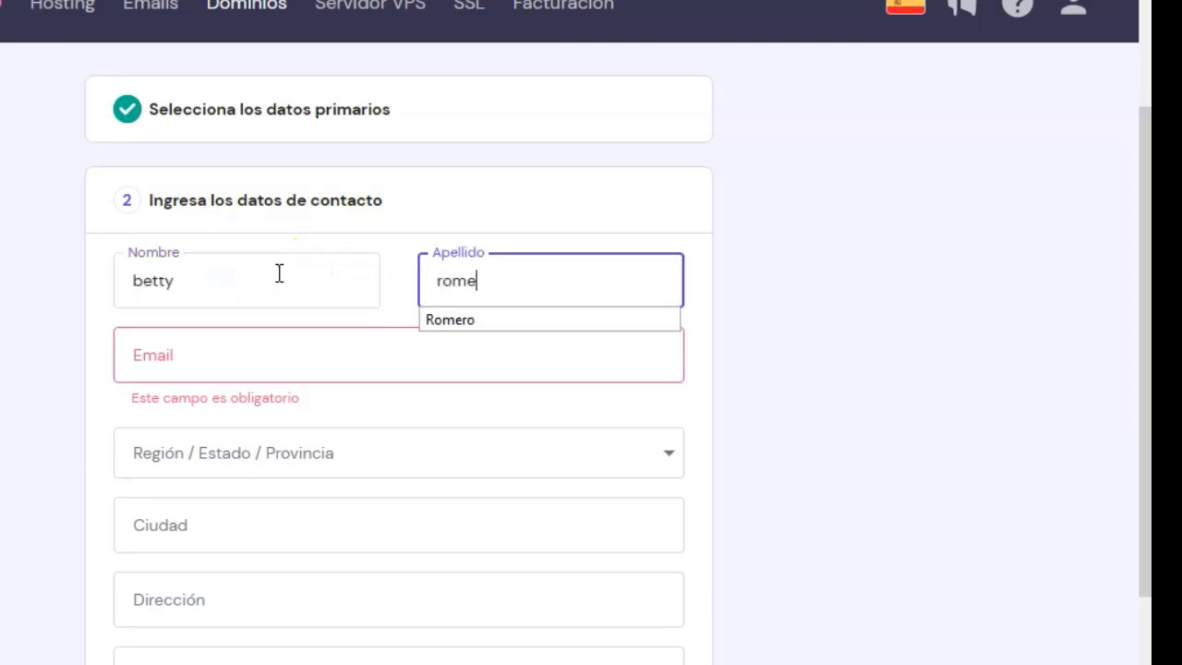
{"action": "type", "text": "rito"}
{"action": "left_click", "coordinate": [195, 358]}
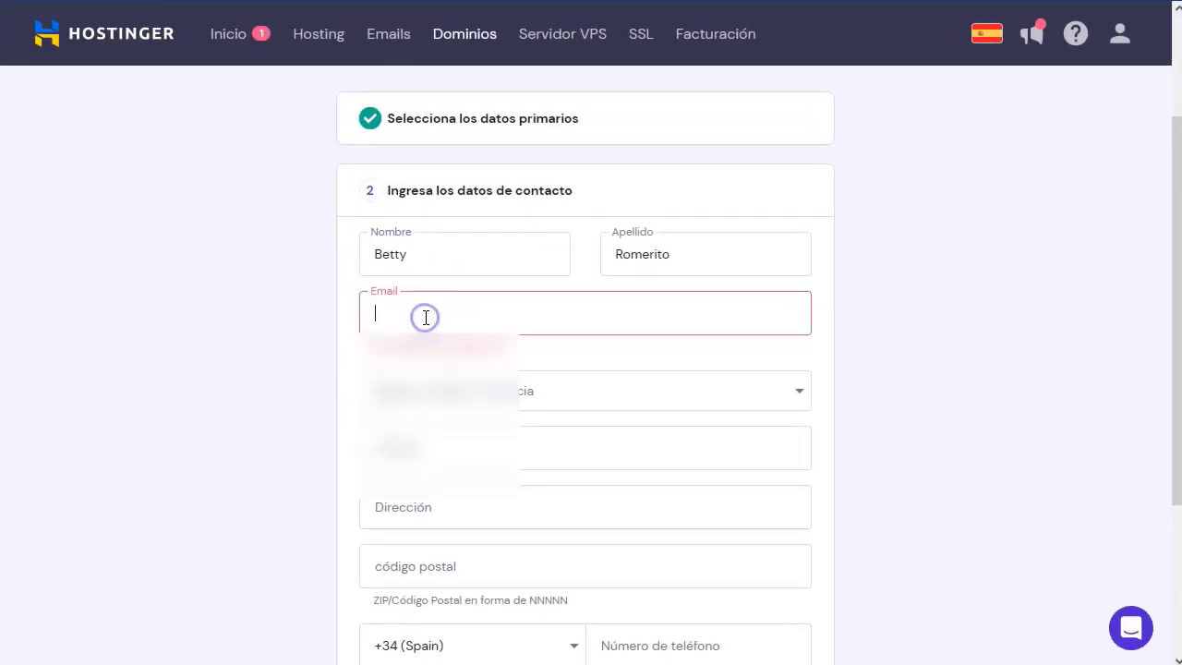
{"action": "left_click", "coordinate": [434, 347]}
{"action": "left_click", "coordinate": [546, 283]}
{"action": "left_click", "coordinate": [602, 350]}
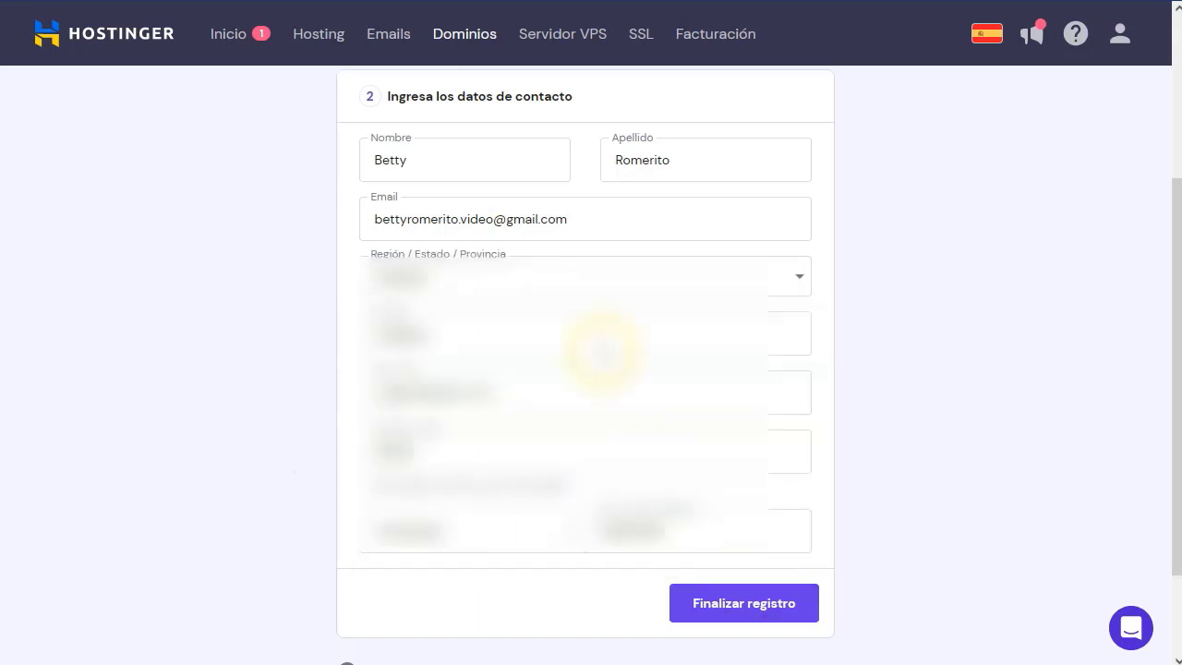
{"action": "left_click", "coordinate": [766, 607]}
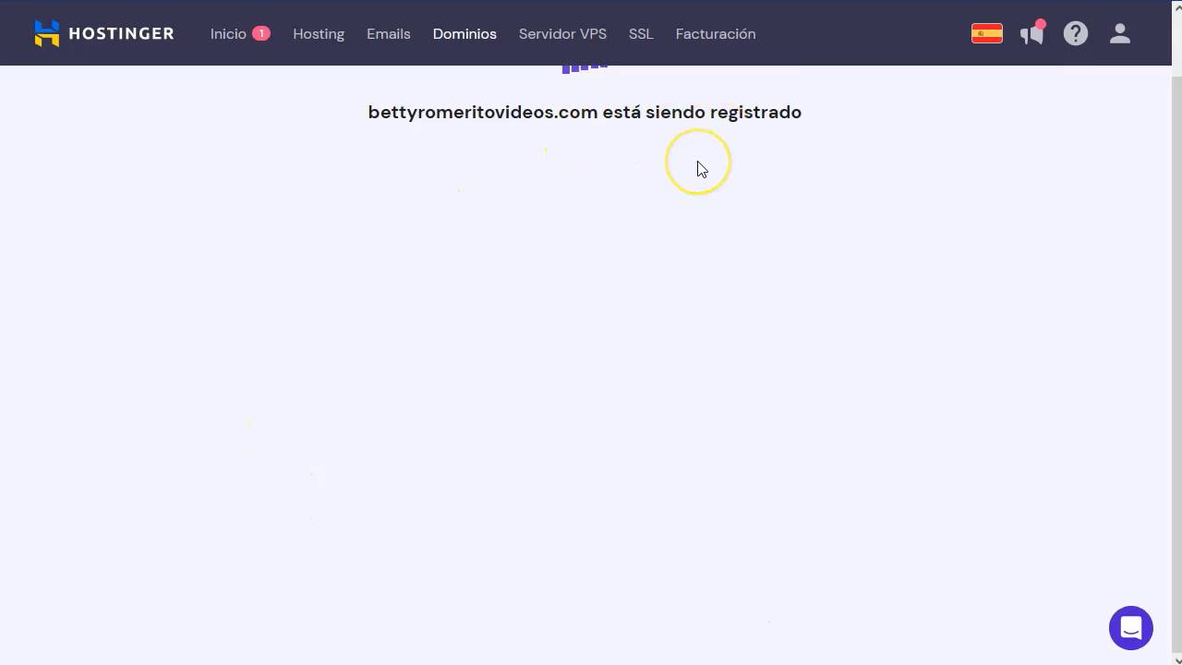
Open the new domain's overview and read the pending email-verification notice.
{"action": "left_click", "coordinate": [596, 256]}
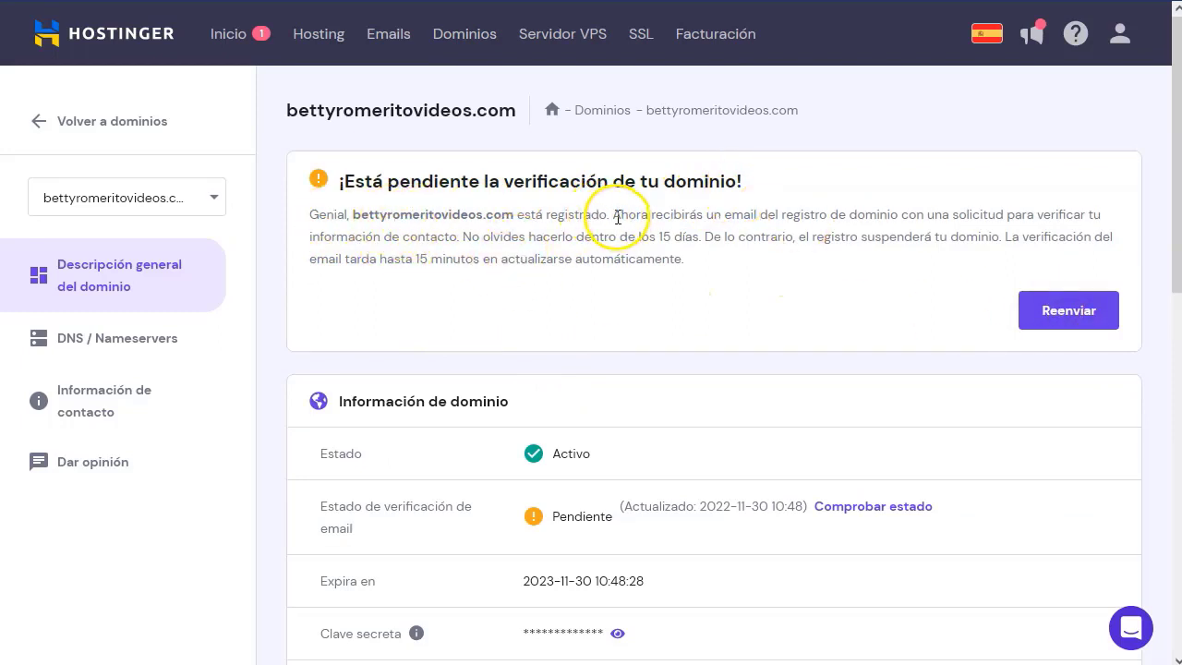
{"action": "left_click_drag", "start_coordinate": [611, 216], "coordinate": [949, 227]}
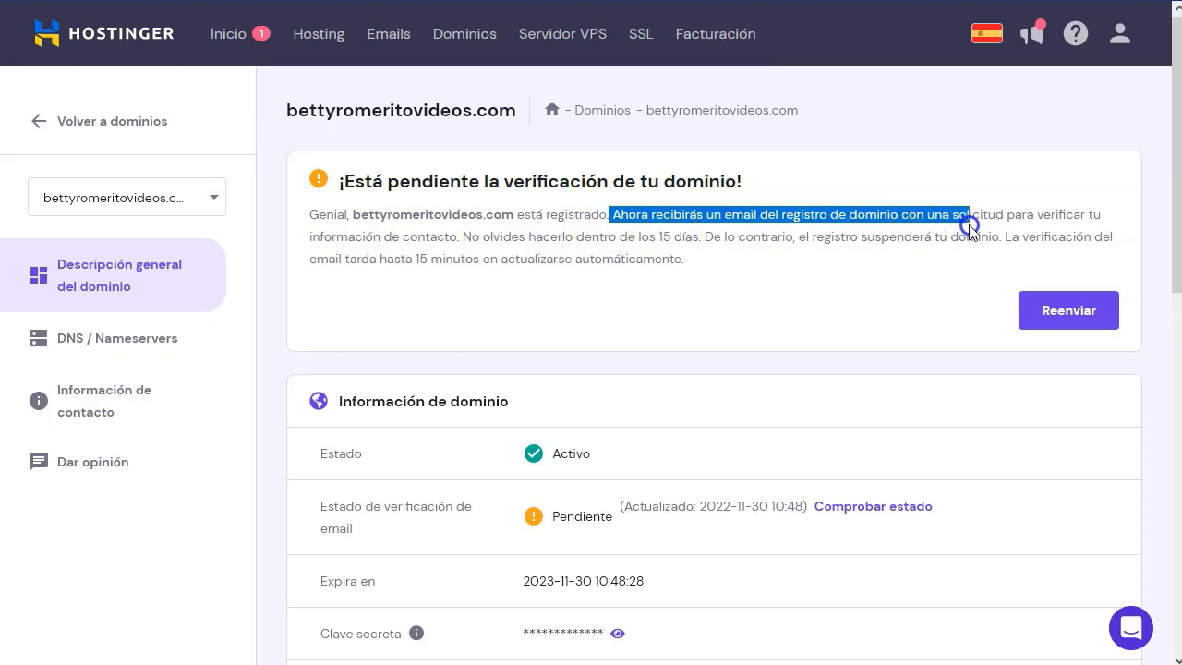
{"action": "left_click", "coordinate": [855, 257]}
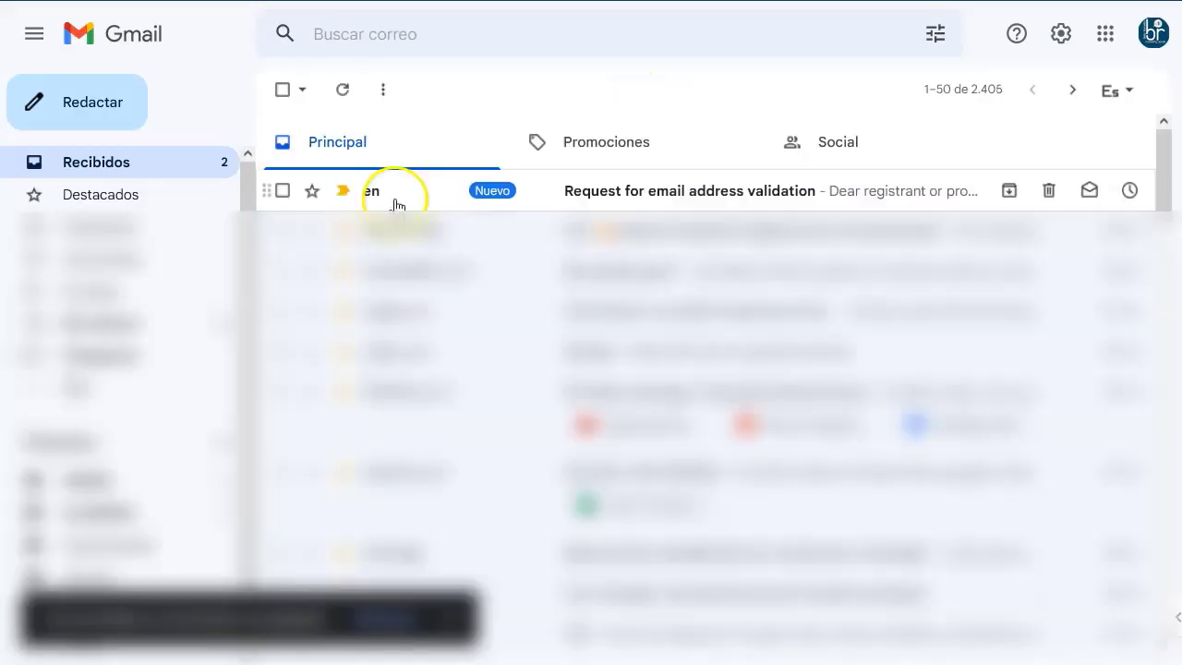
Open the validation email and verify the address through the emailverification.info link.
{"action": "left_click", "coordinate": [670, 192]}
{"action": "scroll", "coordinate": [545, 333], "scroll_direction": "down", "scroll_amount": 2}
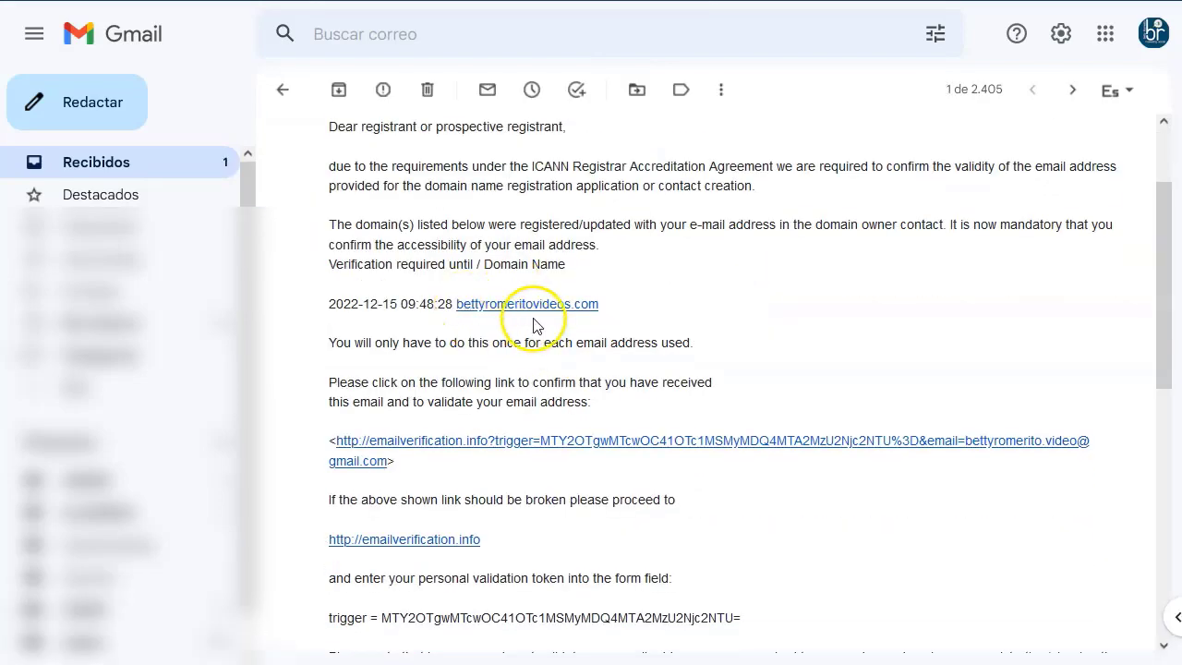
{"action": "scroll", "coordinate": [516, 316], "scroll_direction": "down", "scroll_amount": 2}
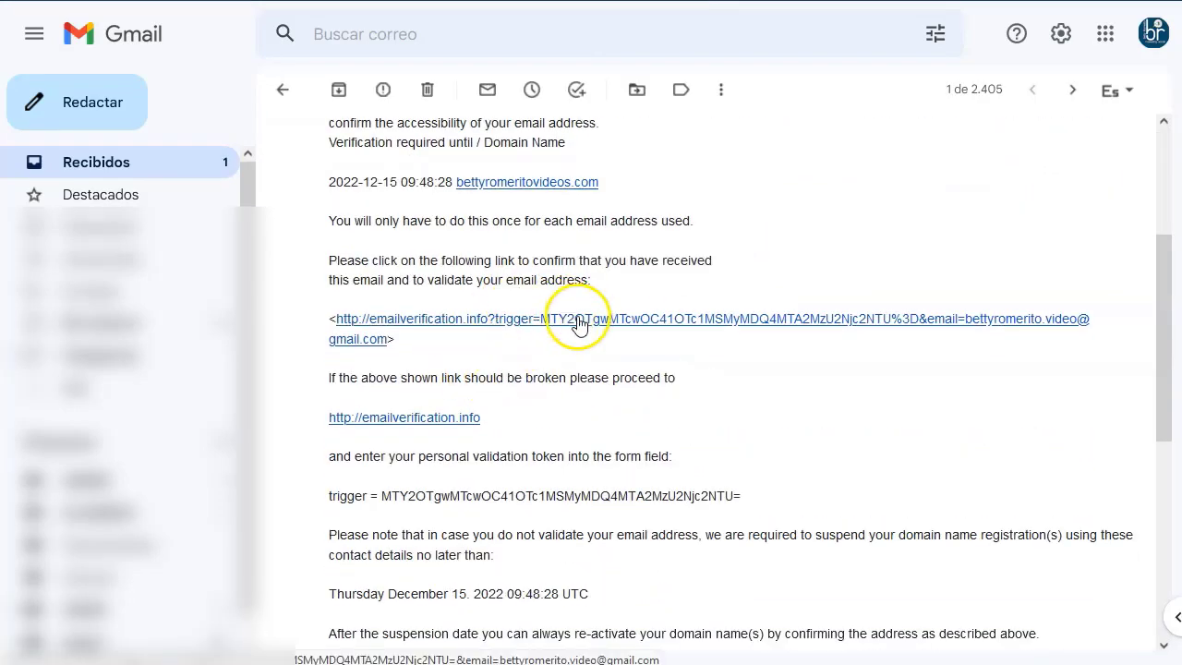
{"action": "left_click", "coordinate": [577, 319]}
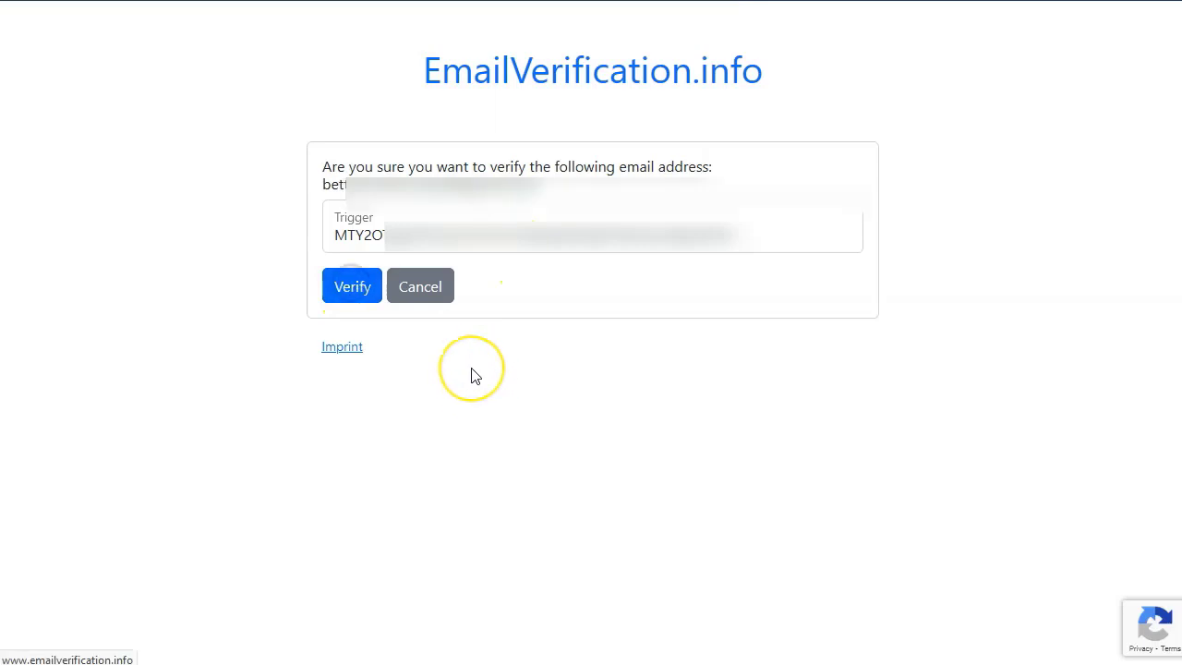
{"action": "key", "text": "Return"}
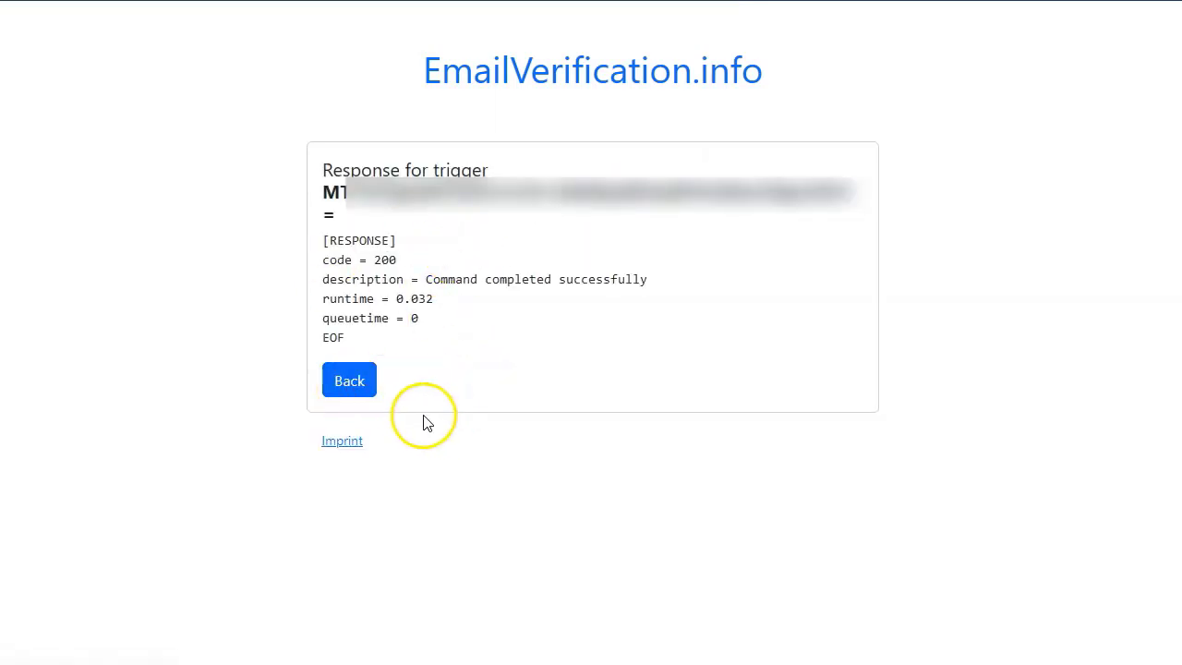
Check the successful verification result and return to the Hostinger domain page.
{"action": "left_click_drag", "start_coordinate": [426, 279], "coordinate": [613, 279]}
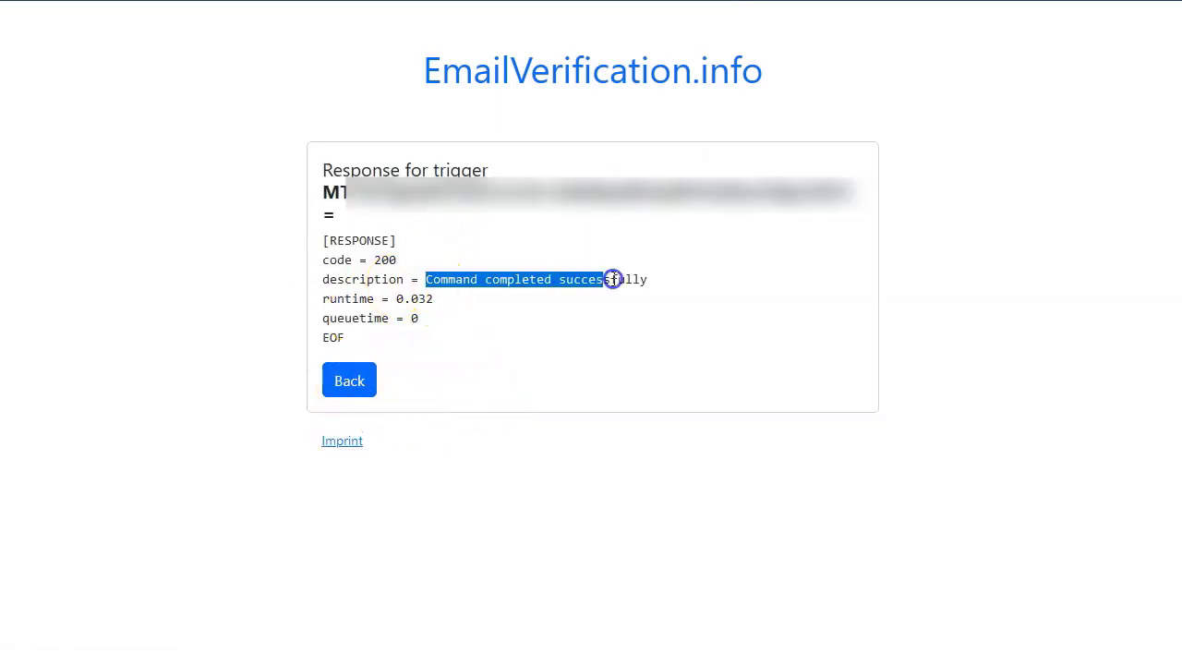
{"action": "left_click", "coordinate": [638, 324]}
{"action": "left_click", "coordinate": [606, 286]}
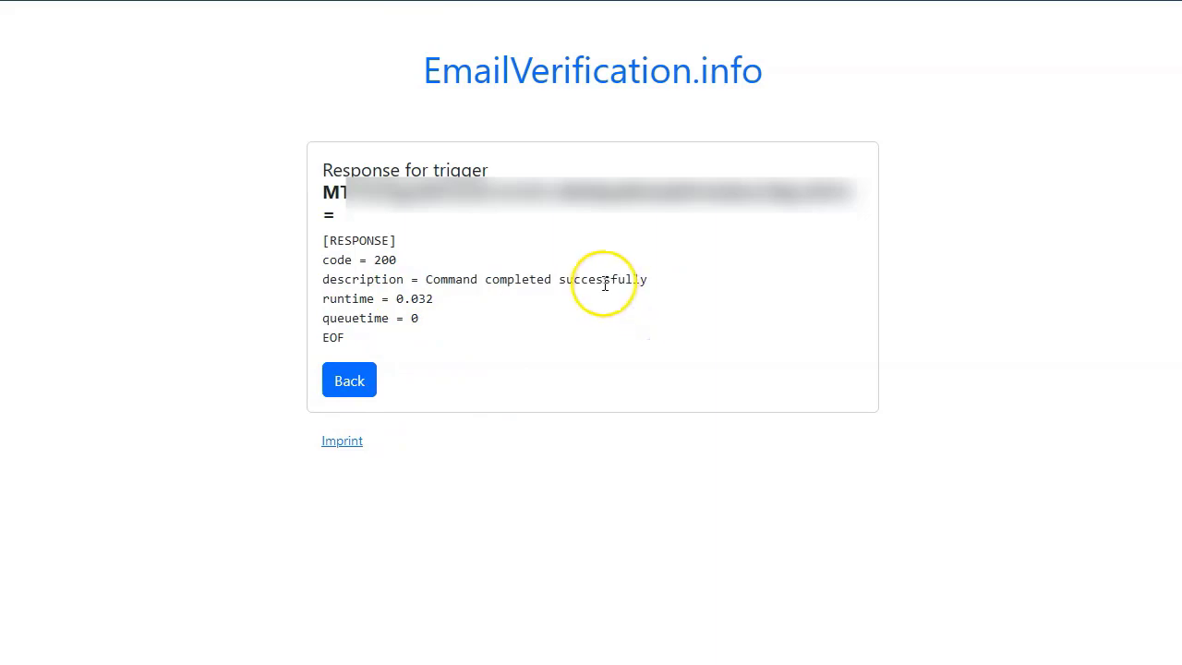
{"action": "key", "text": "ctrl+w"}
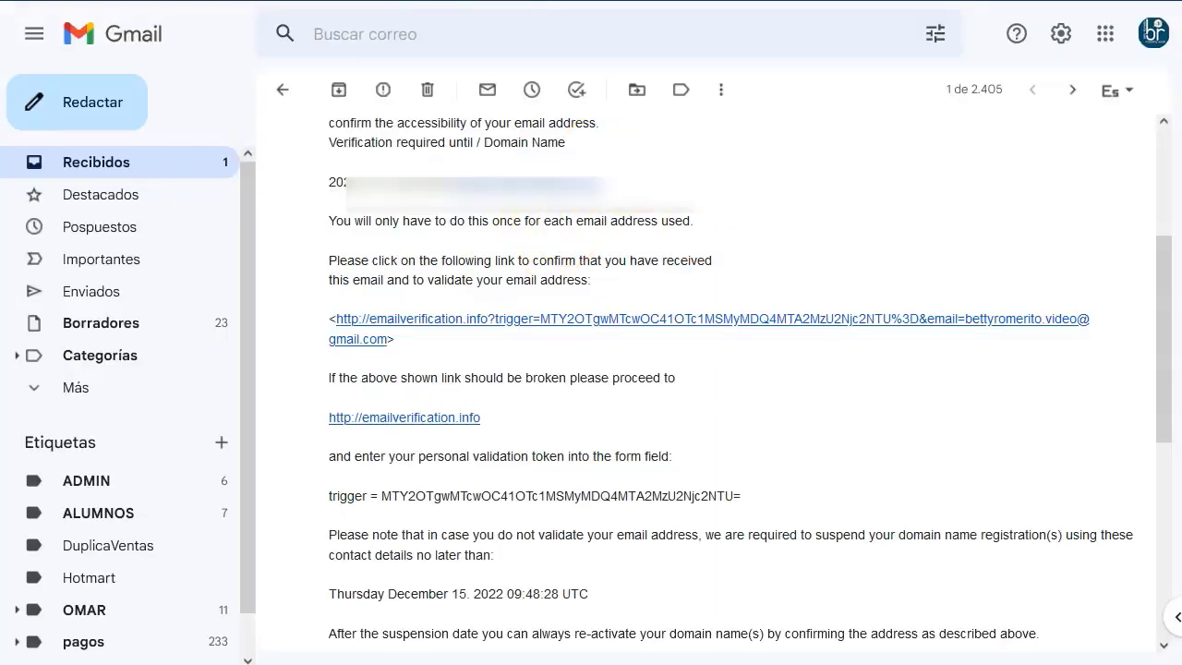
{"action": "key", "text": "ctrl+w"}
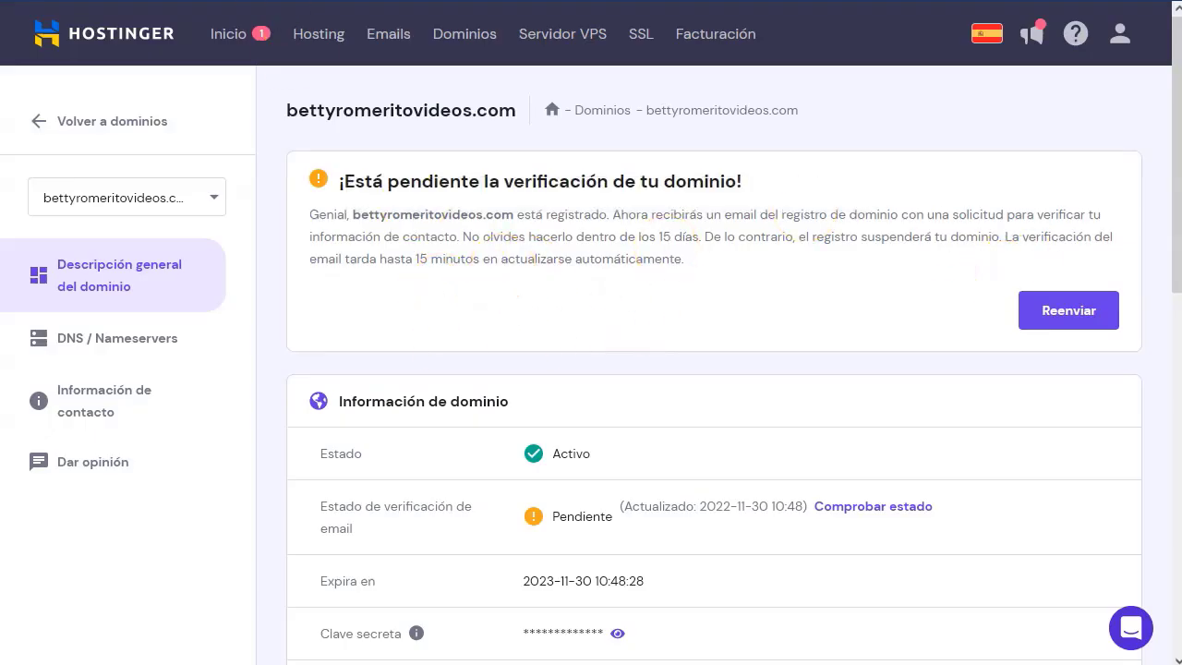
{"action": "key", "text": "F5"}
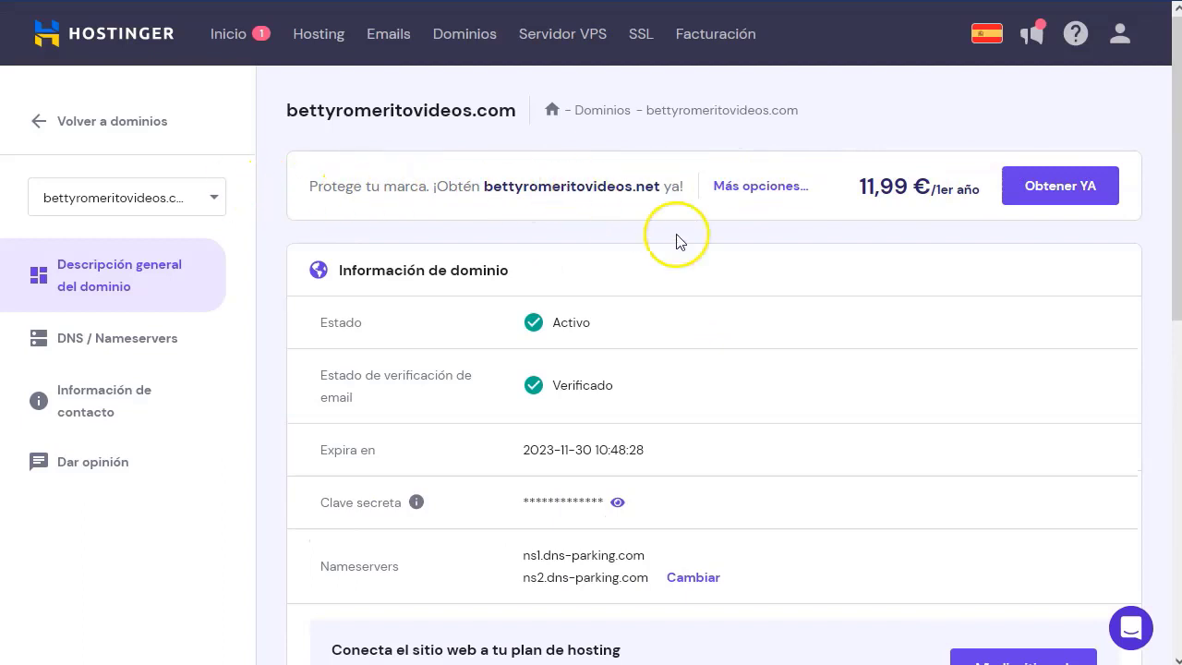
{"action": "scroll", "coordinate": [630, 270], "scroll_direction": "down", "scroll_amount": 1}
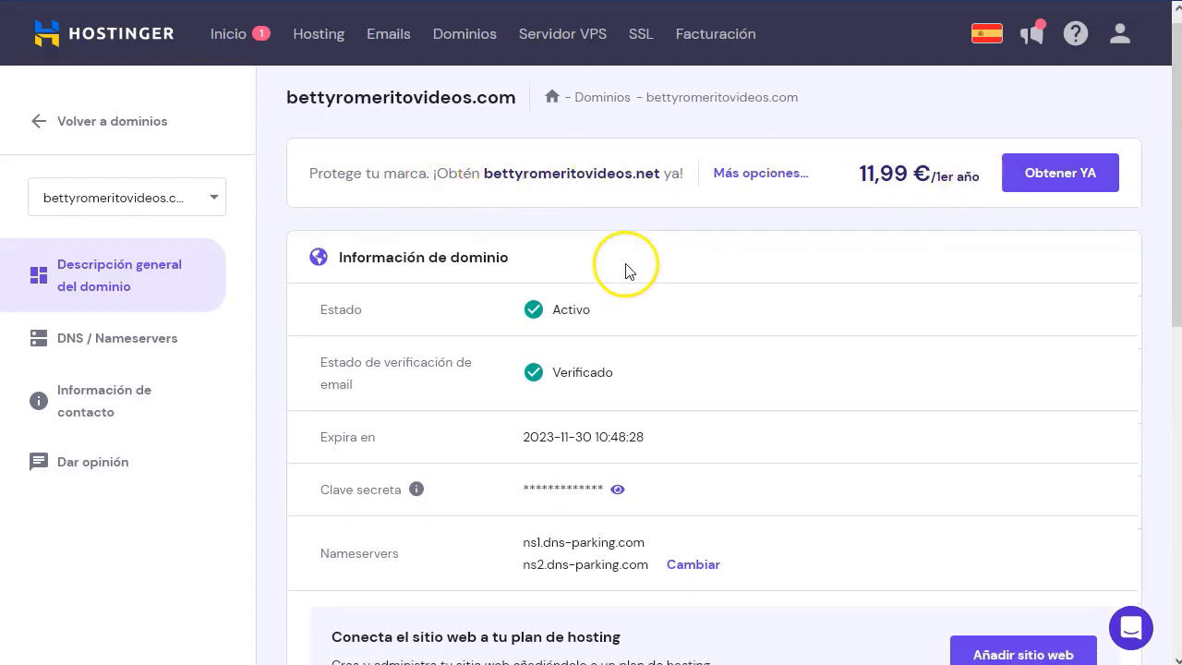
{"action": "scroll", "coordinate": [630, 270], "scroll_direction": "down", "scroll_amount": 1}
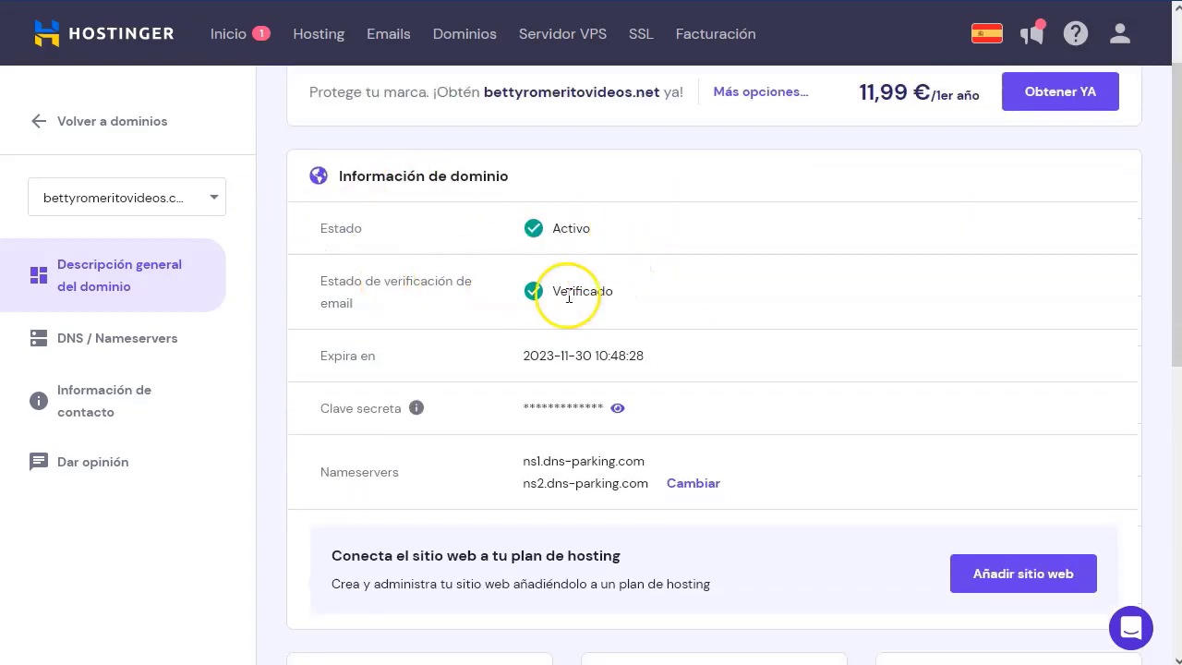
{"action": "scroll", "coordinate": [422, 346], "scroll_direction": "down", "scroll_amount": 1}
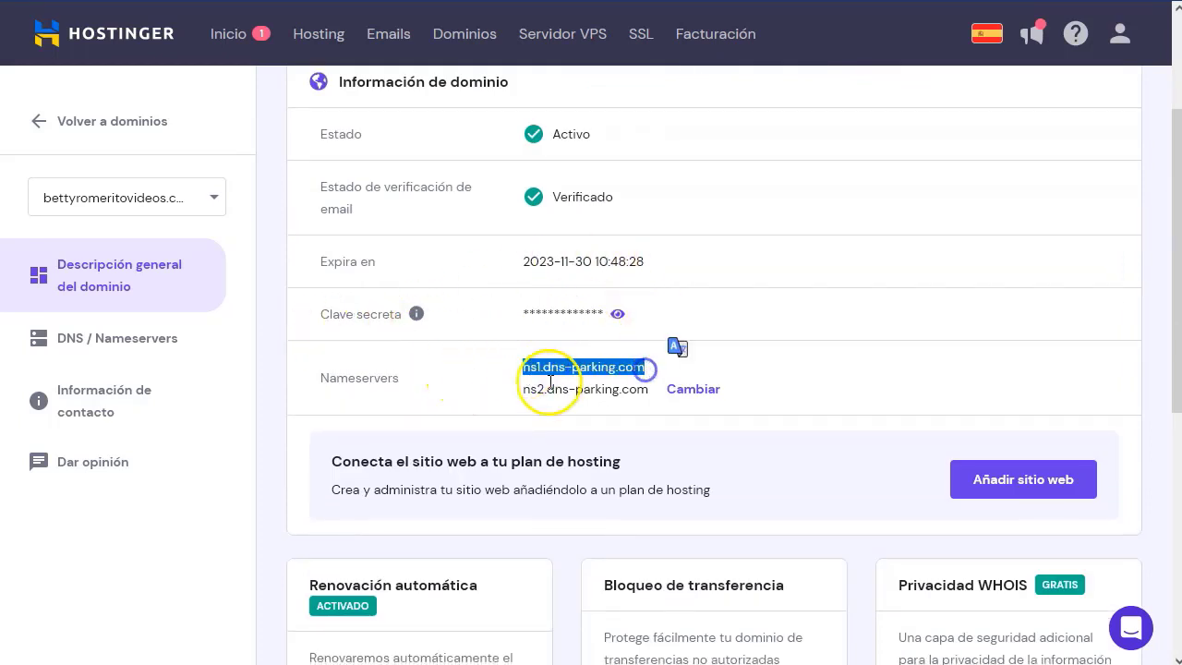
{"action": "left_click", "coordinate": [540, 392]}
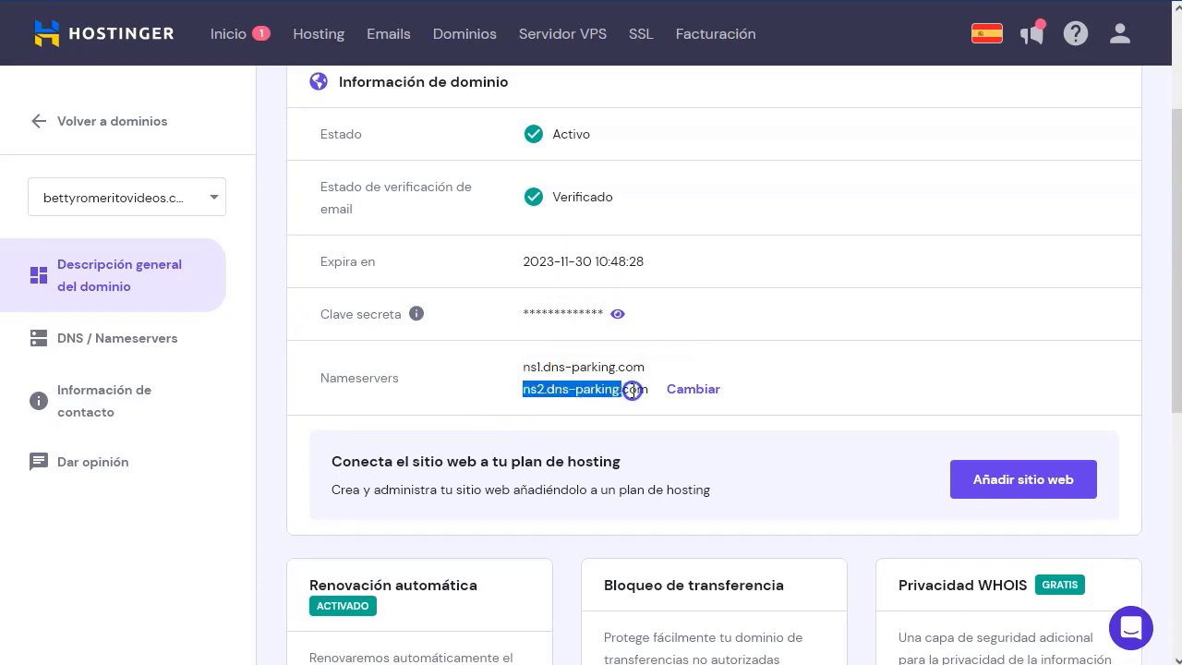
{"action": "left_click", "coordinate": [576, 369]}
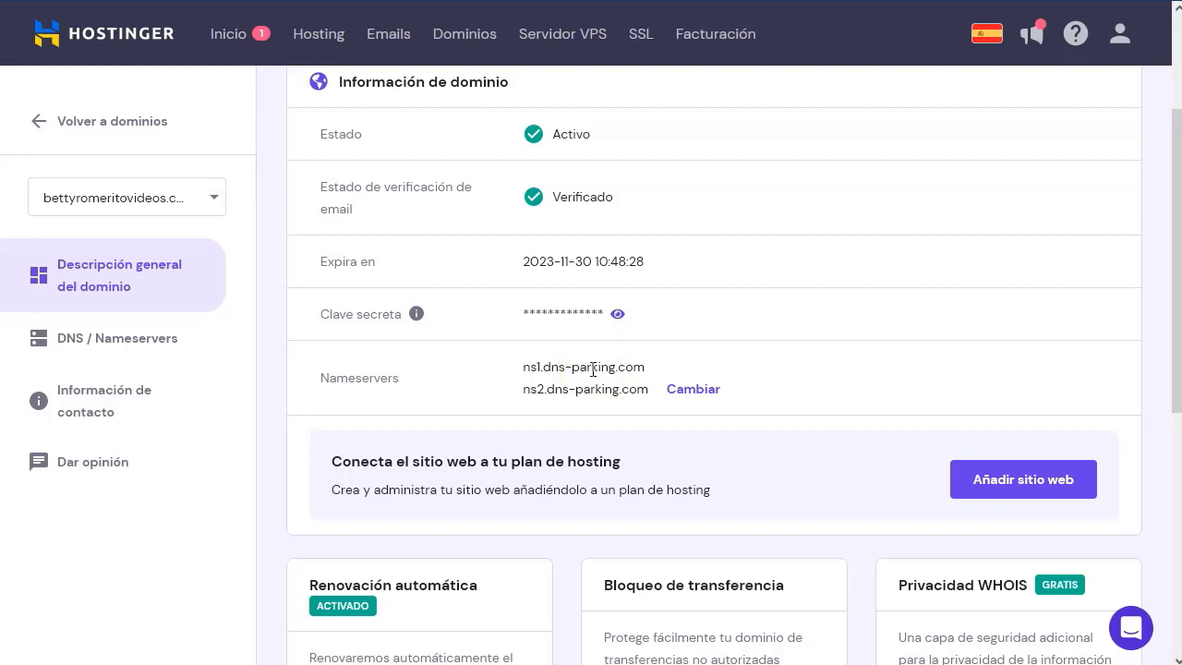
{"action": "double_click", "coordinate": [334, 378]}
{"action": "left_click", "coordinate": [483, 381]}
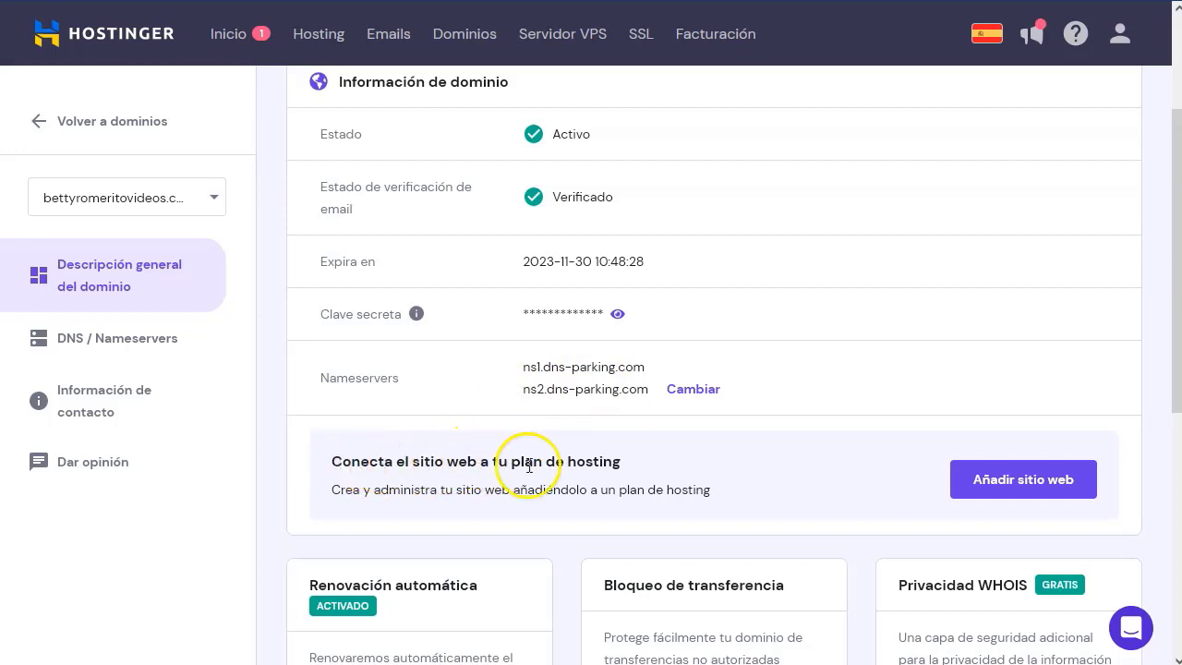
{"action": "scroll", "coordinate": [438, 475], "scroll_direction": "down", "scroll_amount": 1}
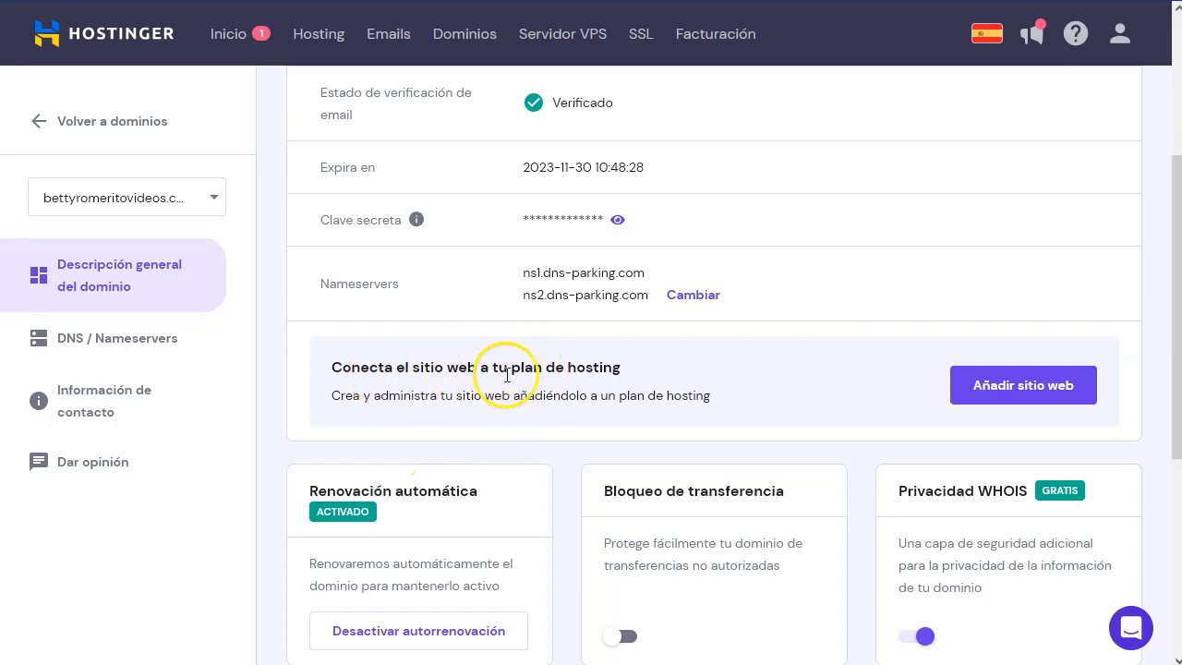
Connect the domain to the Premium Web Hosting plan.
{"action": "left_click", "coordinate": [1015, 395]}
{"action": "left_click", "coordinate": [434, 327]}
{"action": "left_click", "coordinate": [425, 367]}
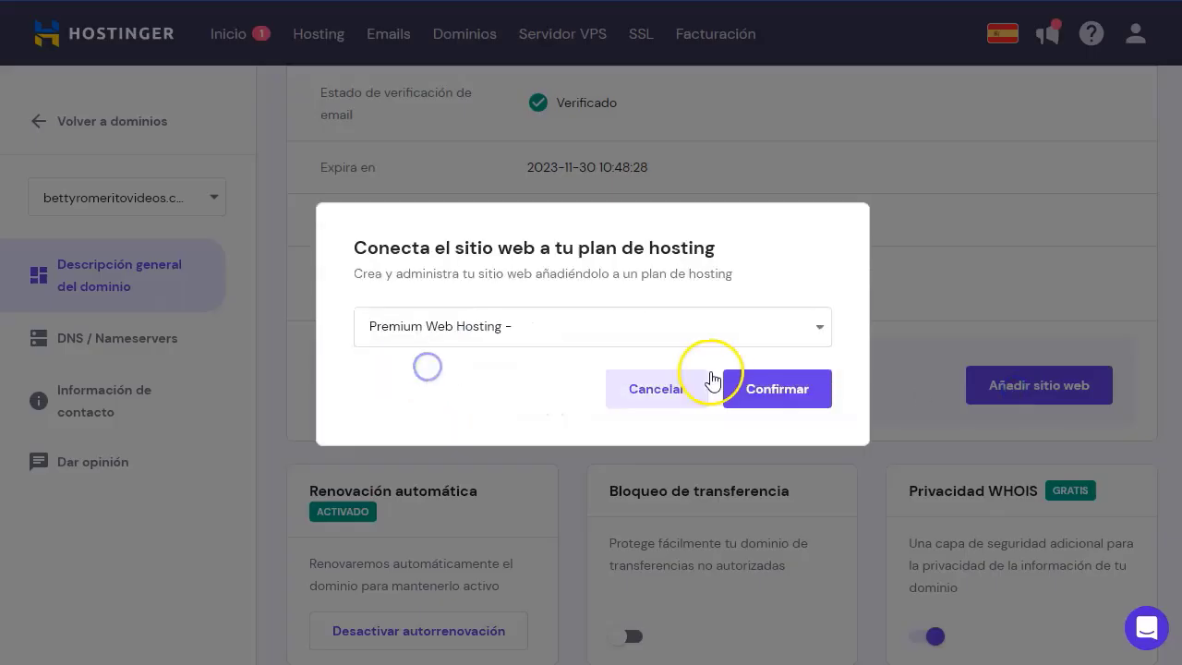
{"action": "left_click", "coordinate": [766, 391]}
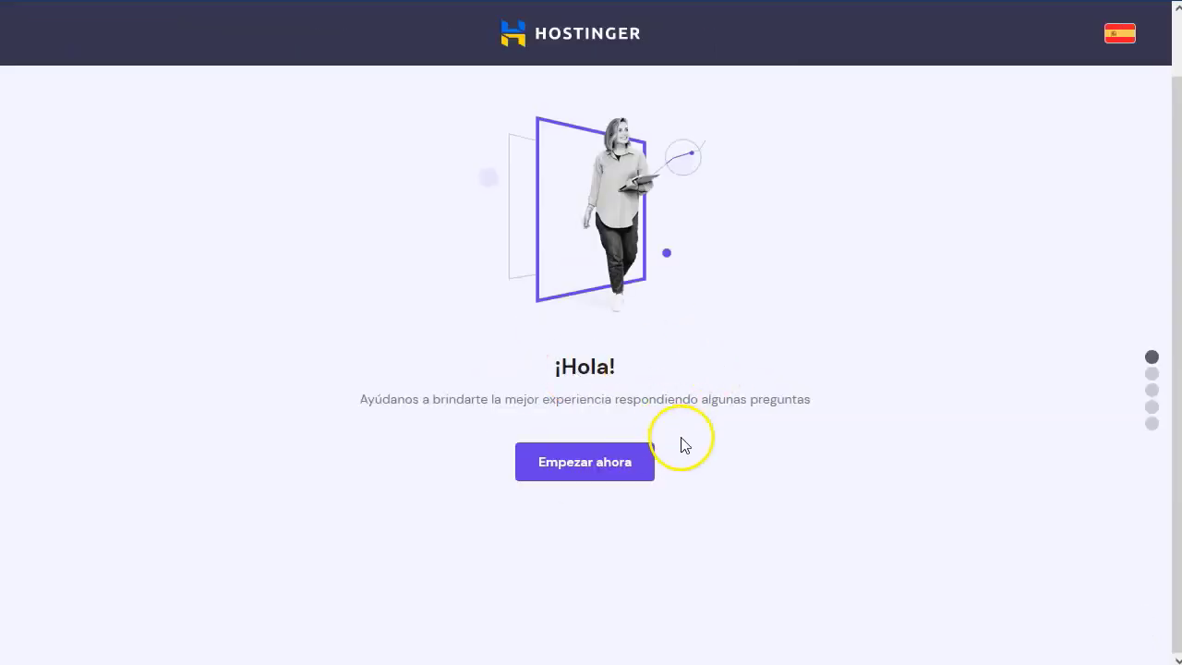
Answer the setup questions: para mí, yo mismo, Otro, and No, gracias.
{"action": "left_click", "coordinate": [618, 464]}
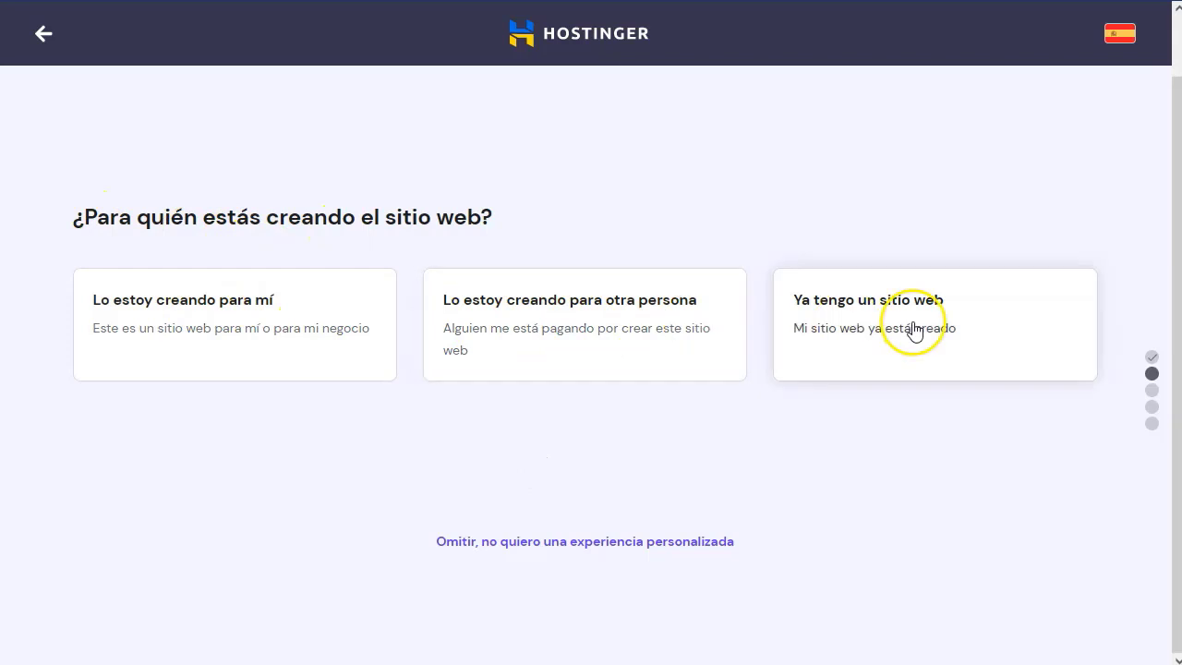
{"action": "left_click", "coordinate": [266, 336]}
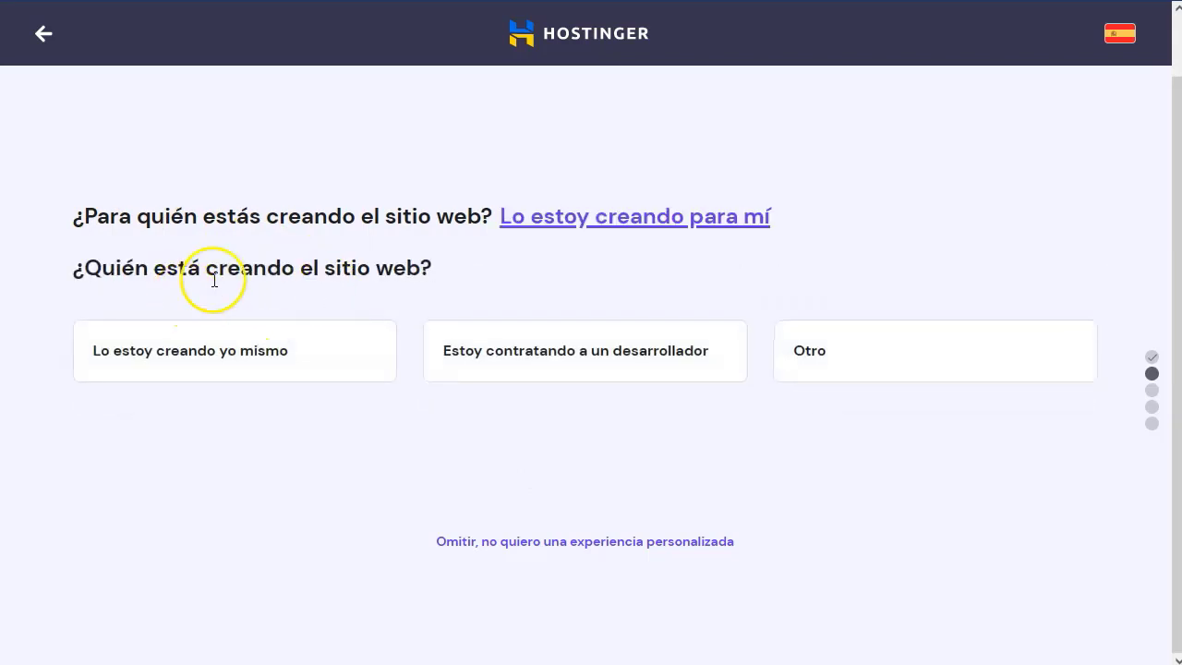
{"action": "left_click", "coordinate": [186, 360]}
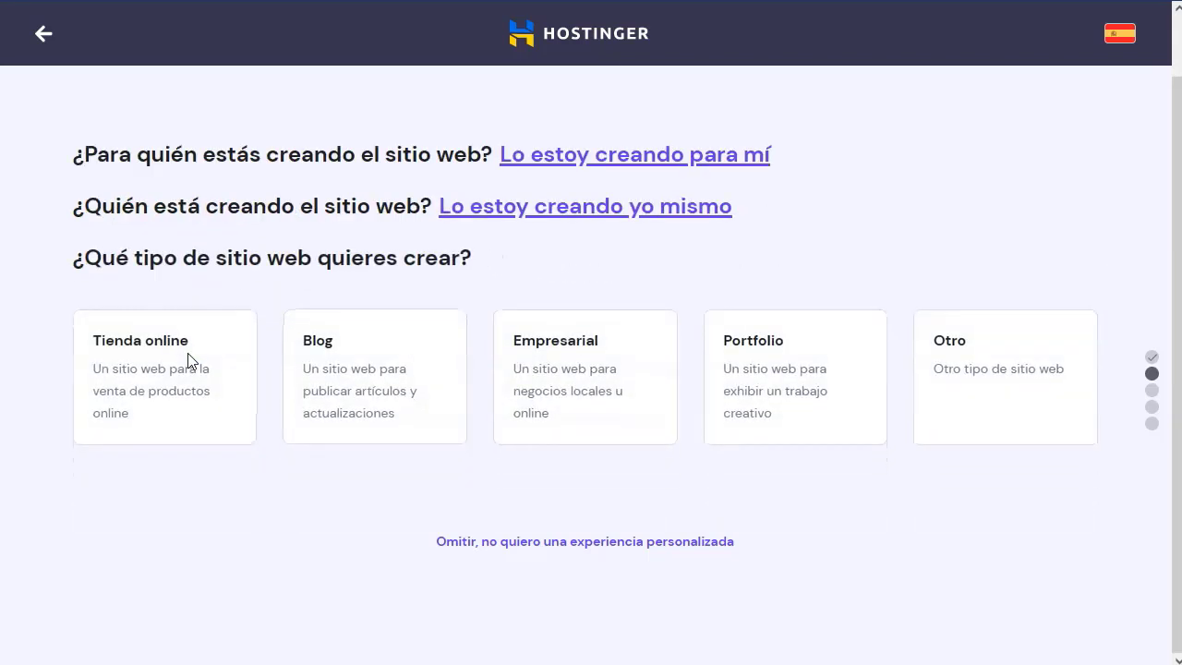
{"action": "left_click", "coordinate": [986, 392]}
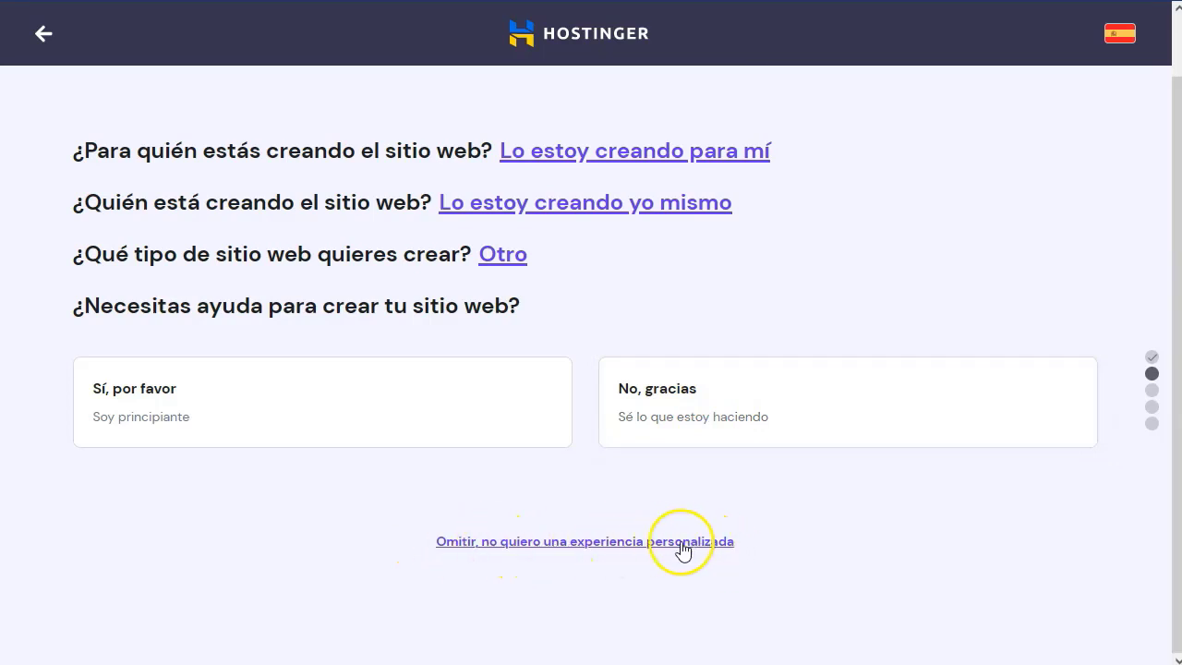
{"action": "left_click", "coordinate": [699, 412]}
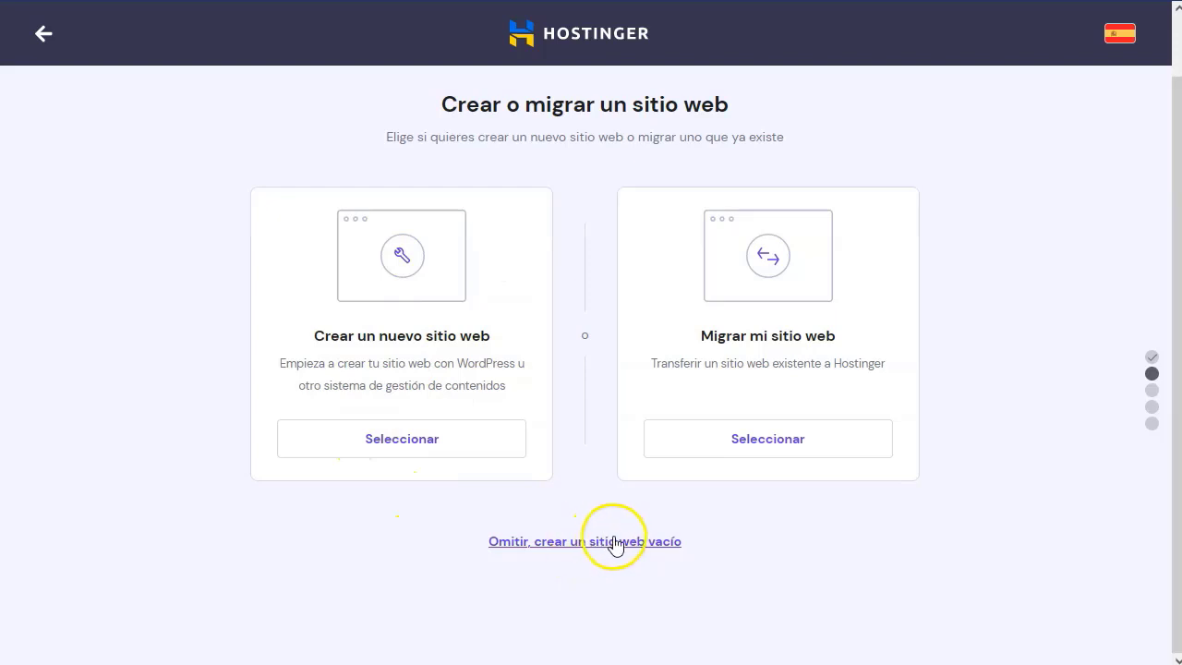
Choose to create a new website with WordPress as the platform.
{"action": "left_click", "coordinate": [396, 440]}
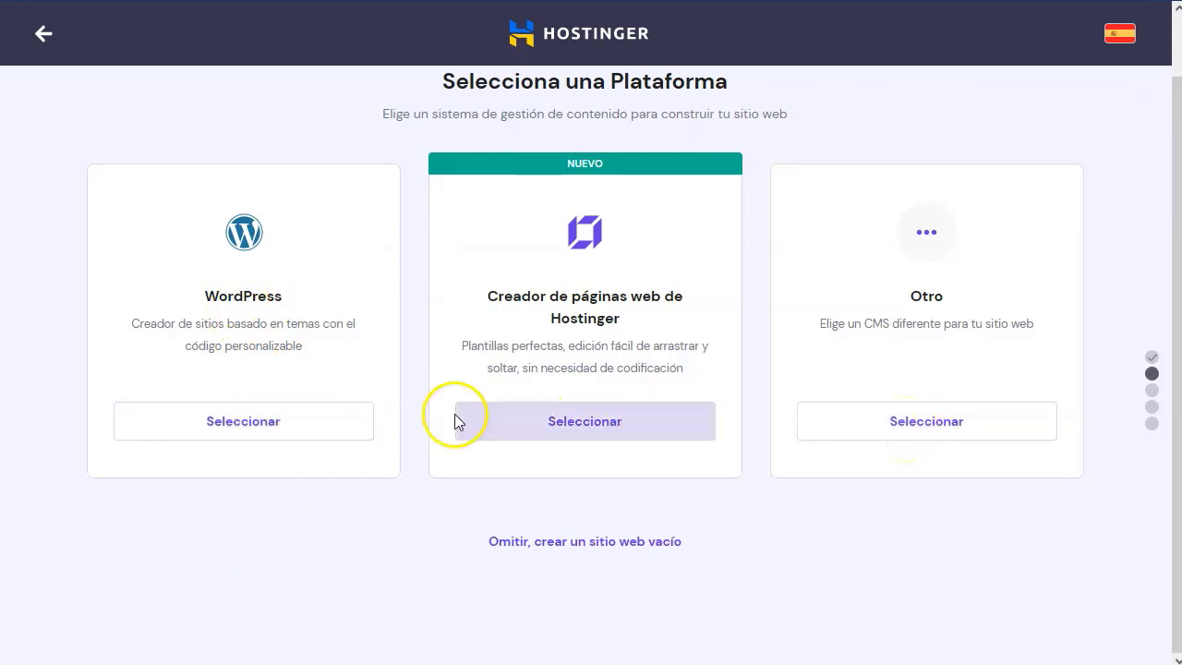
{"action": "left_click", "coordinate": [224, 425]}
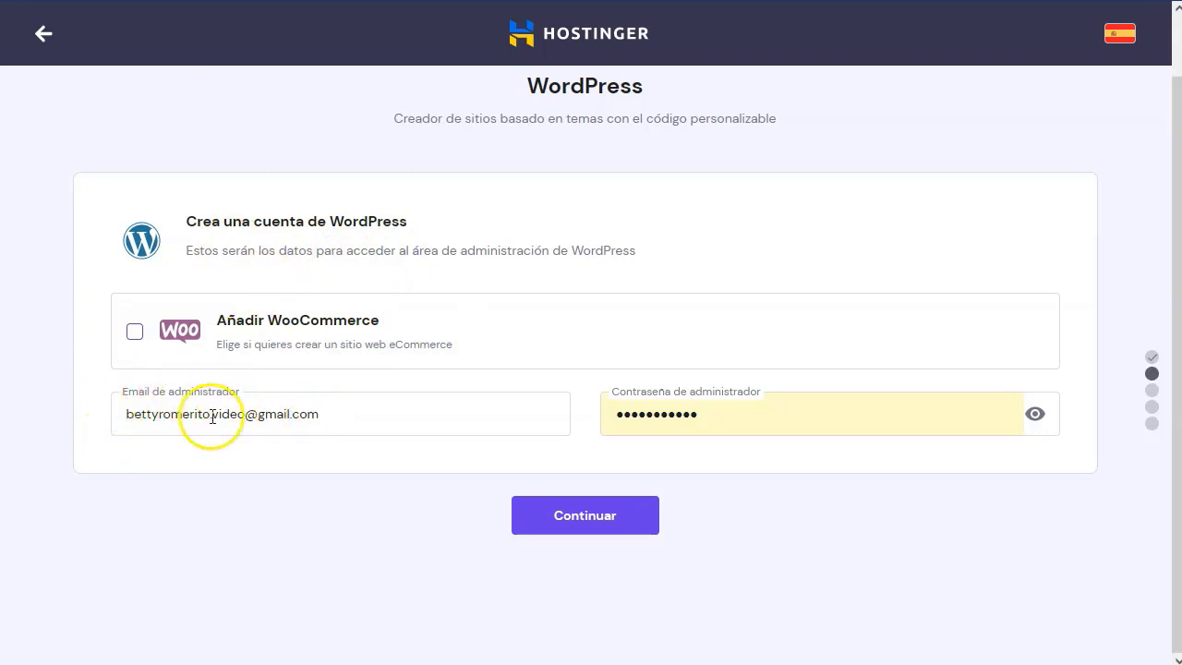
{"action": "left_click", "coordinate": [1036, 415]}
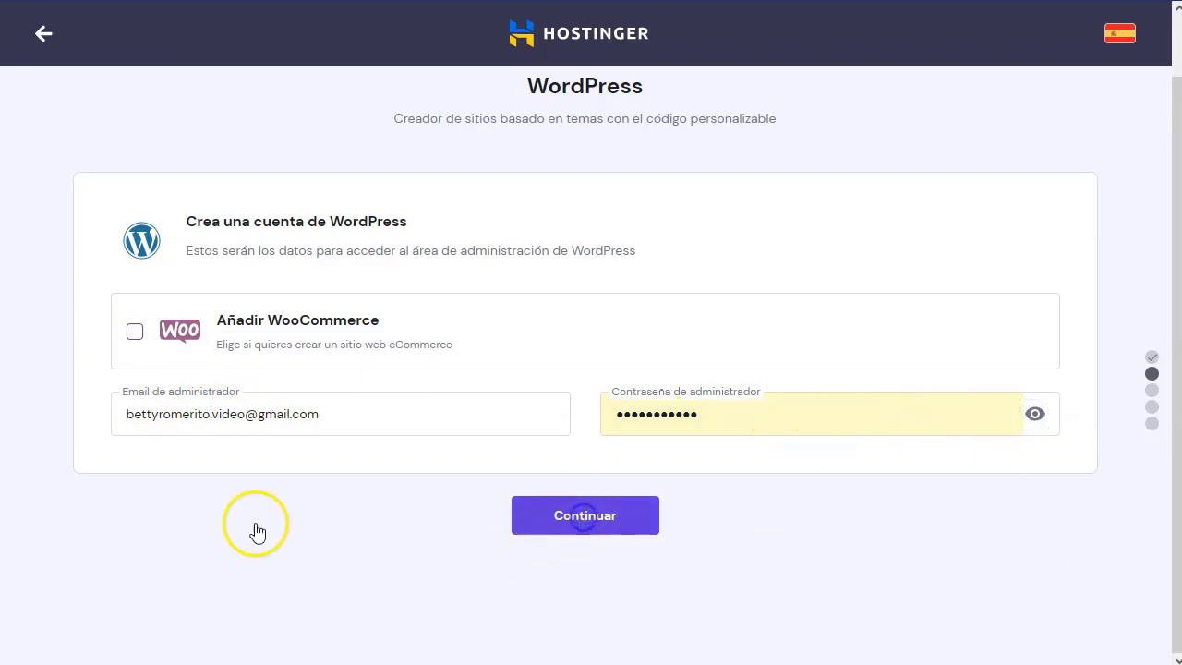
{"action": "scroll", "coordinate": [566, 232], "scroll_direction": "up", "scroll_amount": 1}
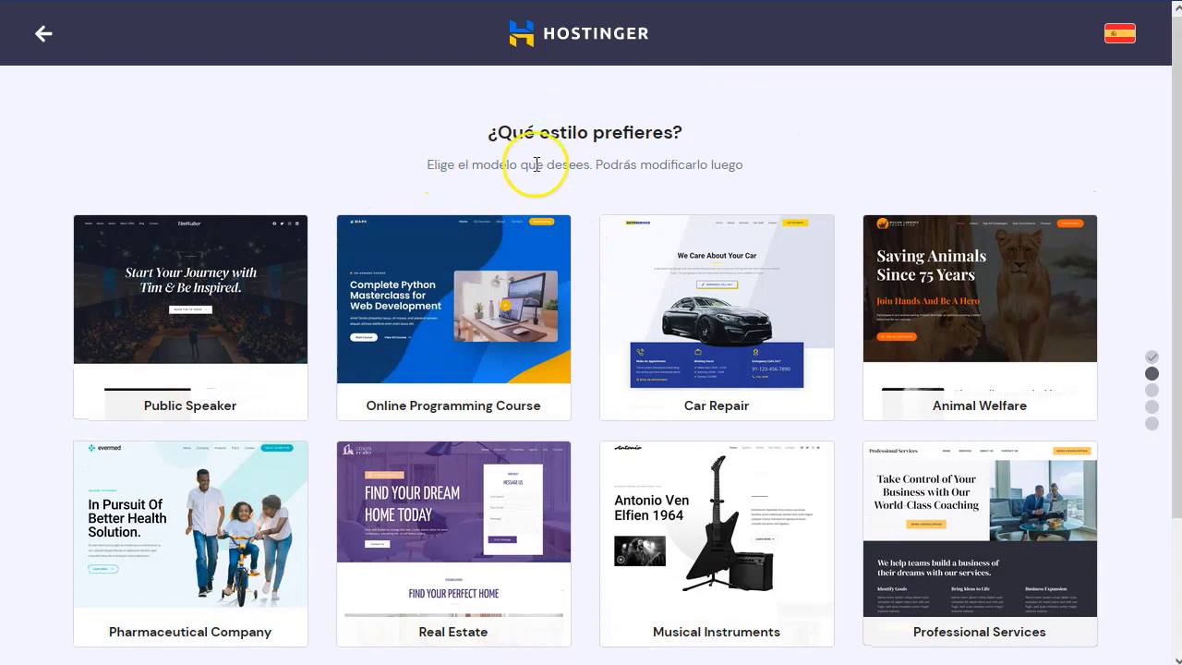
{"action": "scroll", "coordinate": [551, 304], "scroll_direction": "down", "scroll_amount": 2}
{"action": "scroll", "coordinate": [551, 303], "scroll_direction": "down", "scroll_amount": 1}
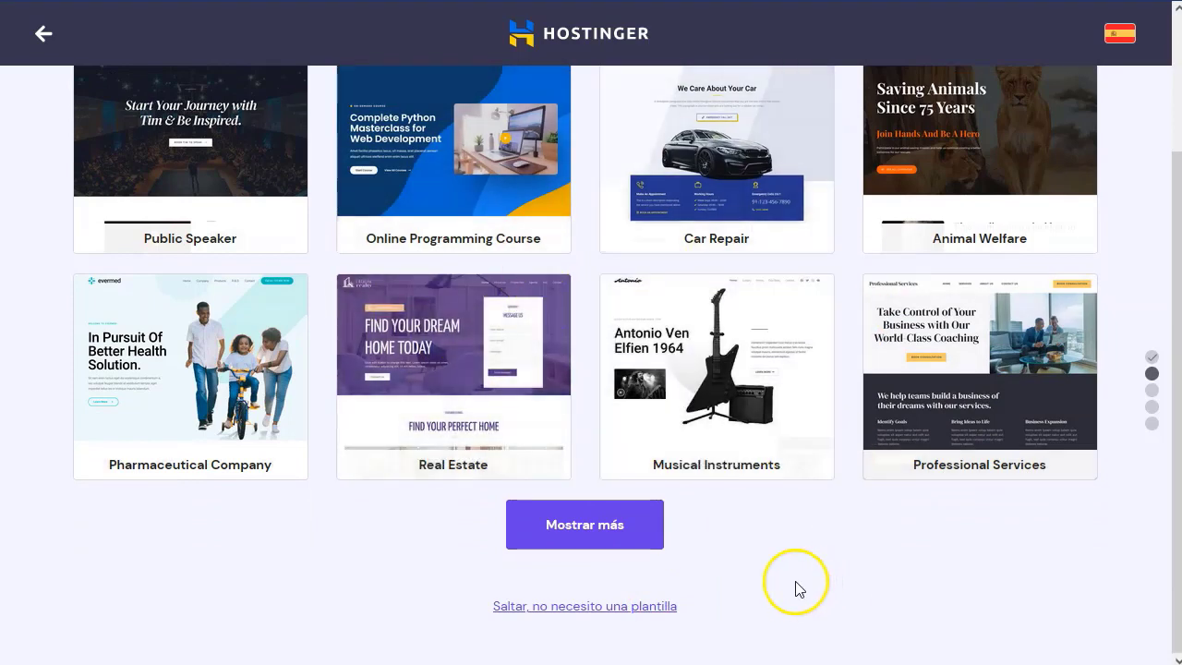
Skip the template and select the existing domain for the new site.
{"action": "left_click", "coordinate": [610, 607]}
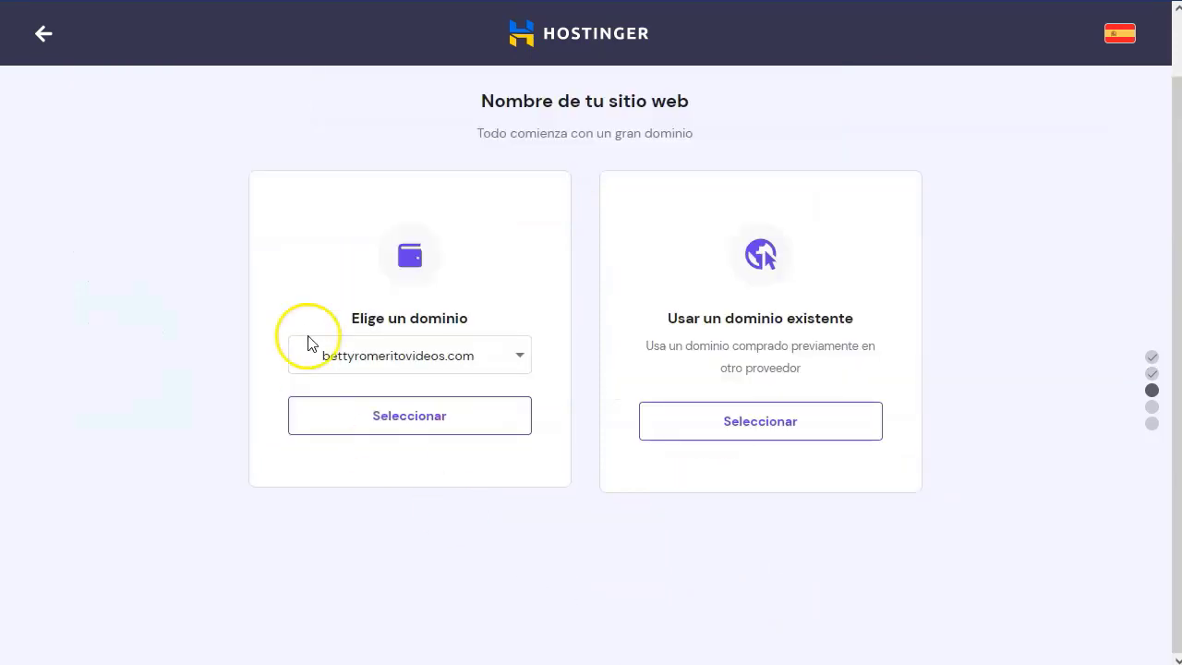
{"action": "left_click", "coordinate": [424, 356]}
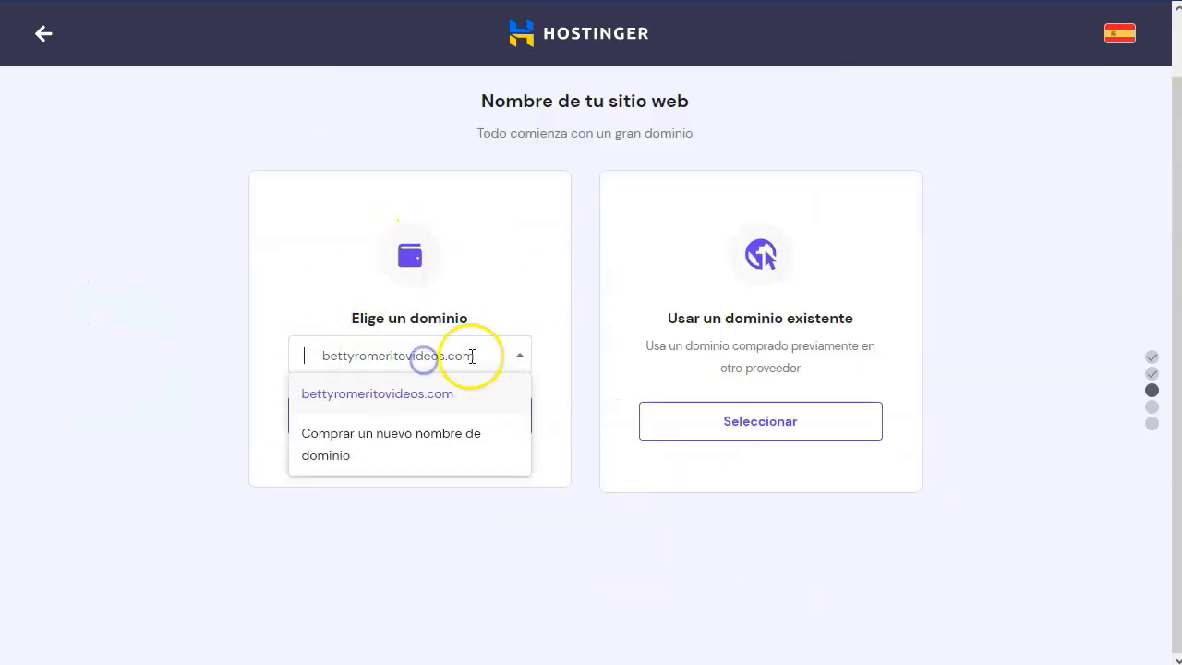
{"action": "left_click", "coordinate": [409, 396]}
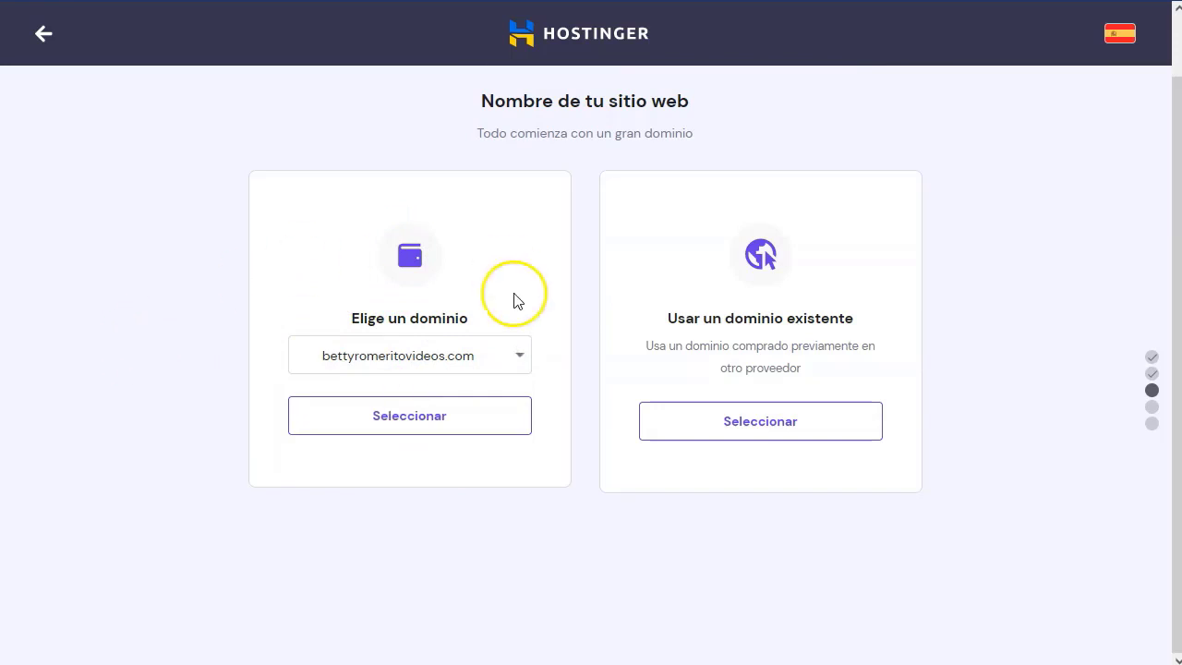
{"action": "left_click", "coordinate": [454, 426]}
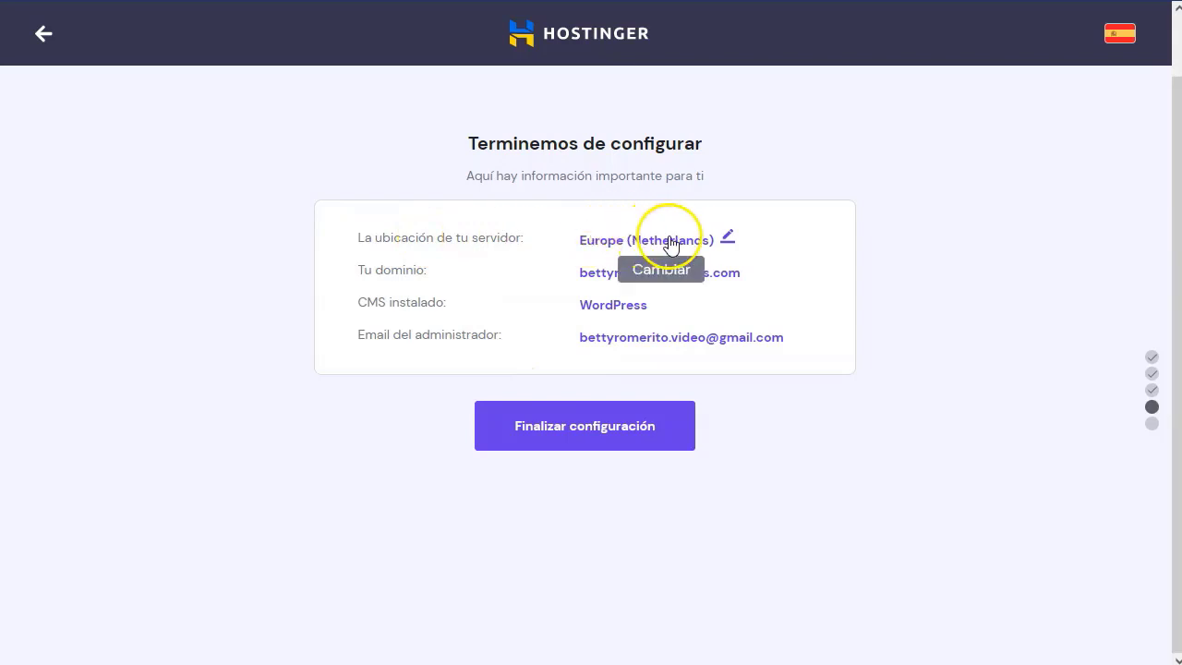
Change the server location to North America (USA, NC) and finish the site setup.
{"action": "left_click", "coordinate": [727, 238]}
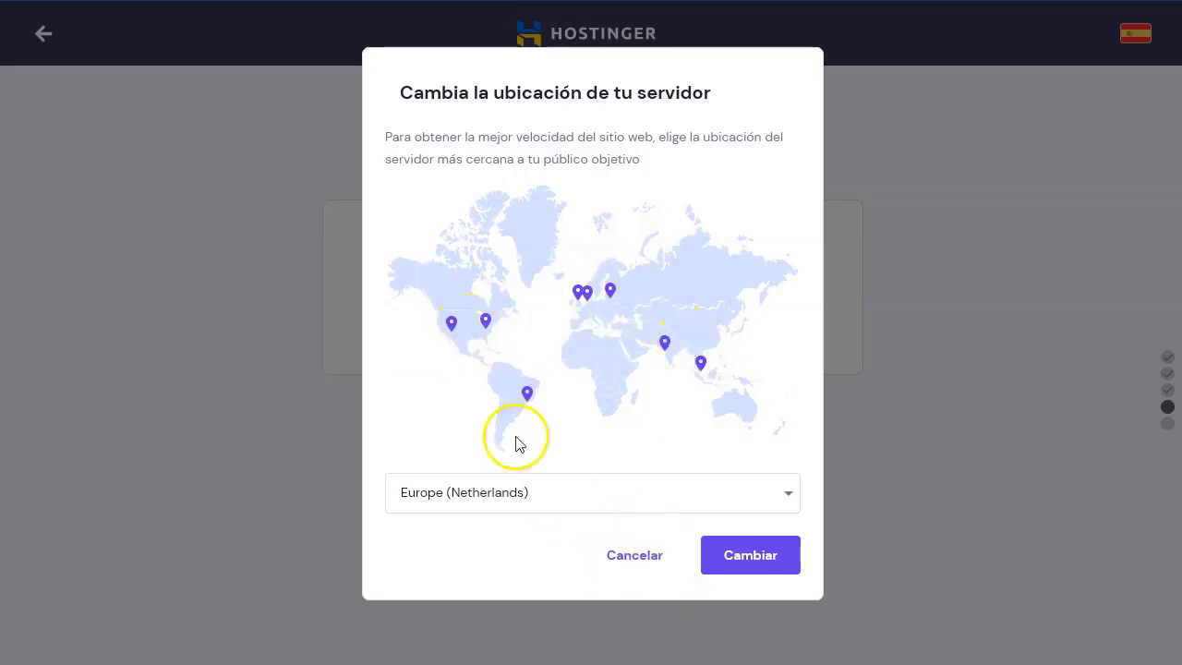
{"action": "left_click", "coordinate": [486, 323]}
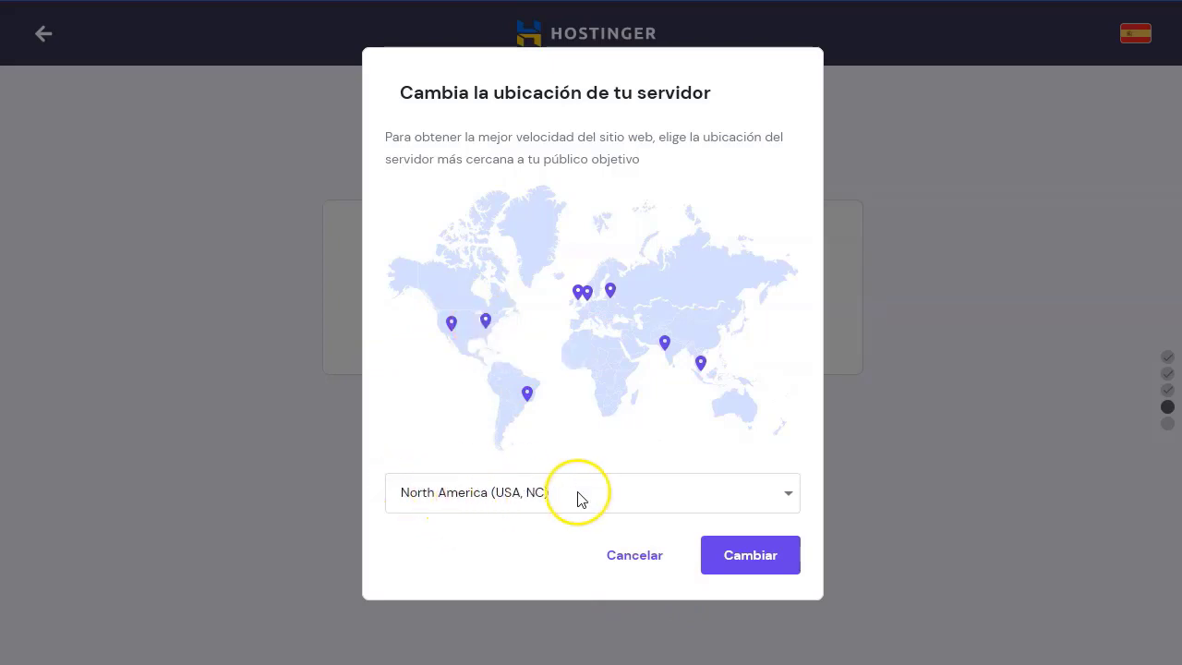
{"action": "left_click", "coordinate": [748, 556]}
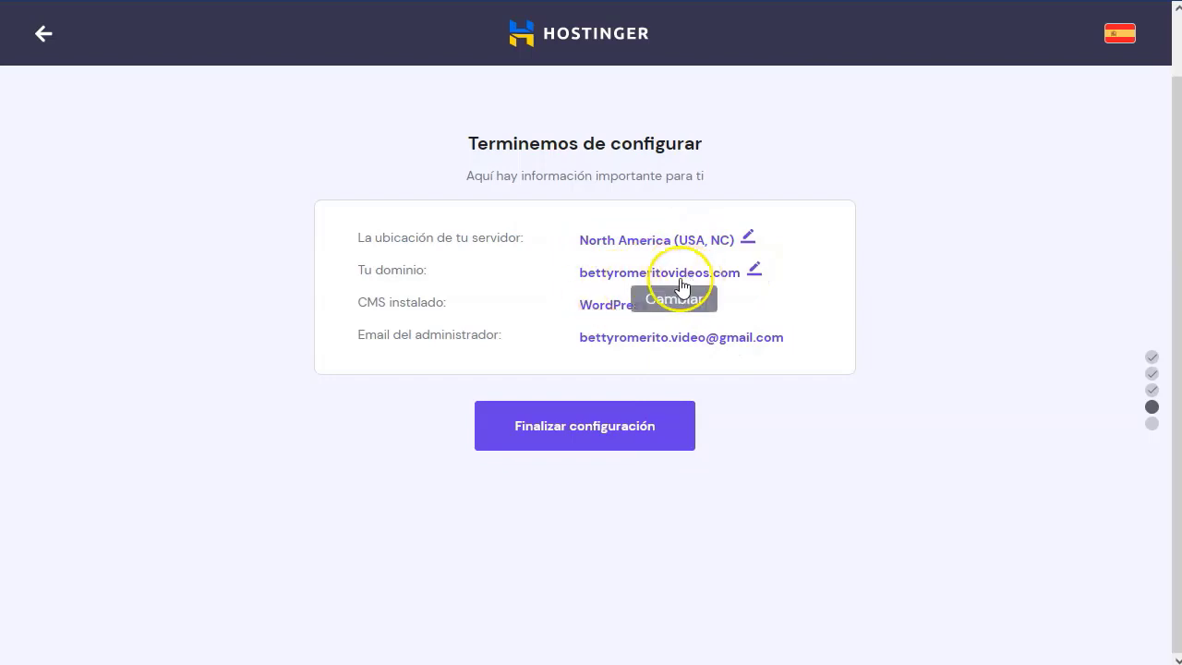
{"action": "left_click", "coordinate": [576, 430]}
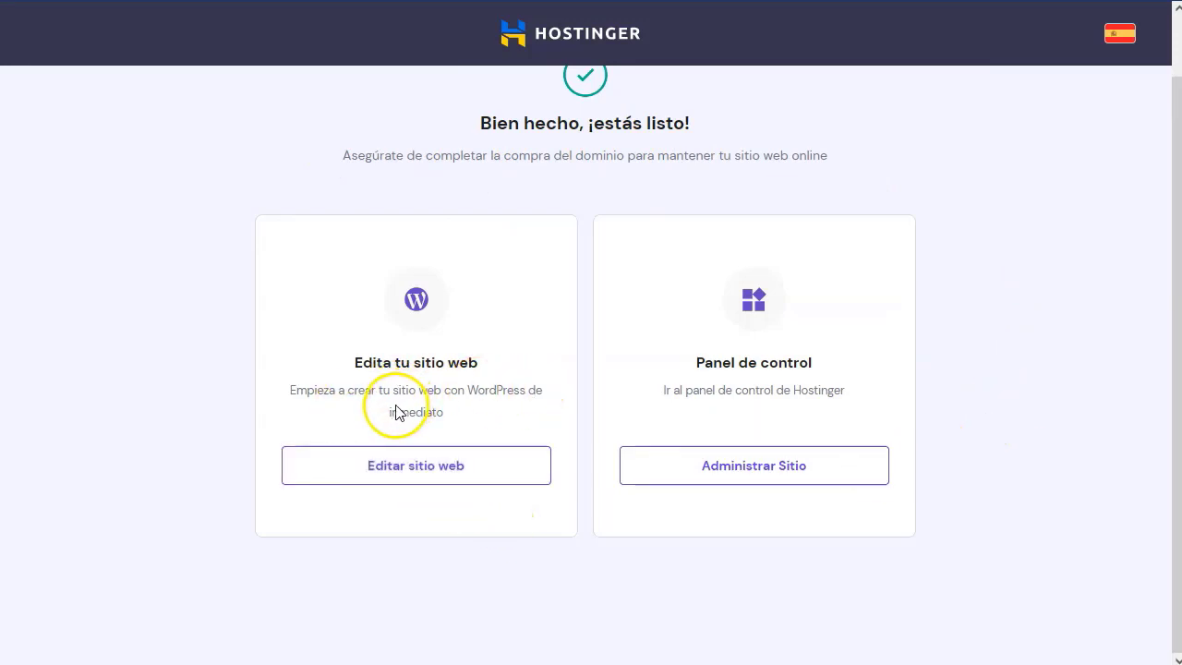
Open the site's control panel in a new tab and scroll through the hosting dashboard.
{"action": "left_click", "coordinate": [778, 473]}
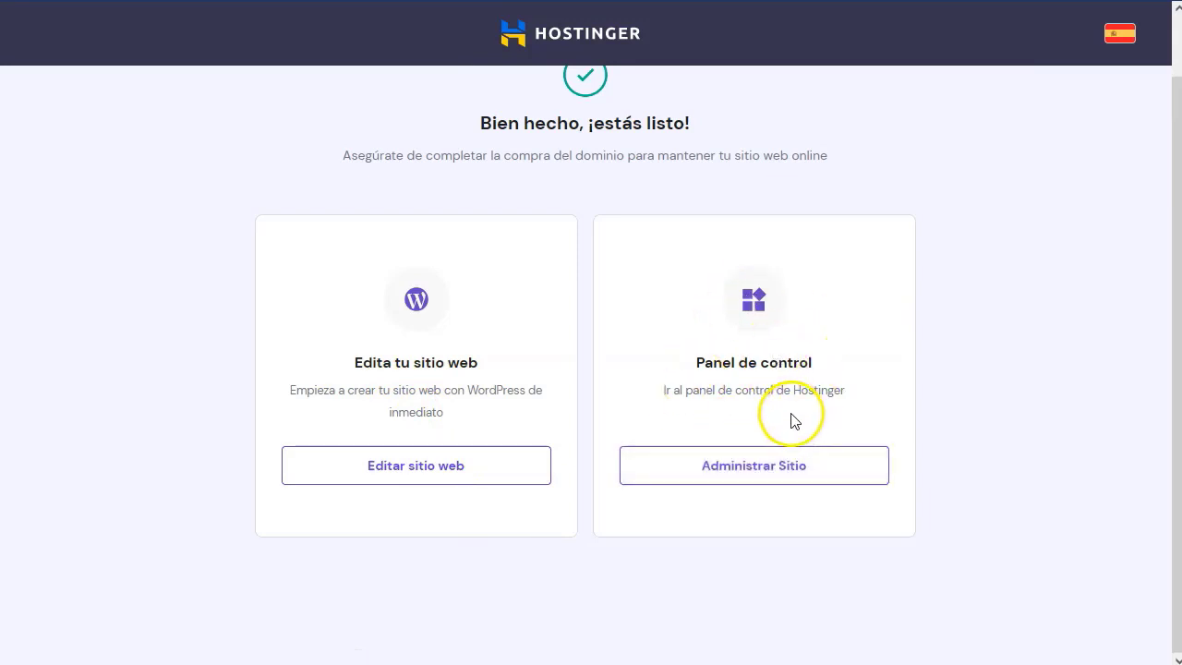
{"action": "right_click", "coordinate": [720, 476]}
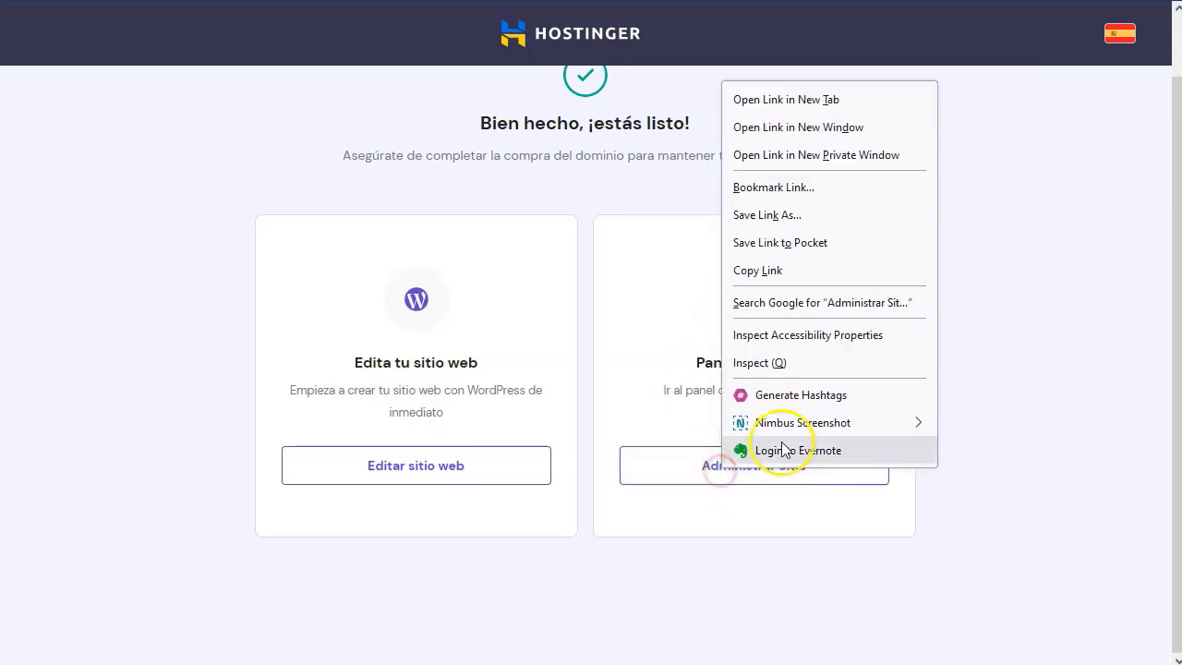
{"action": "left_click", "coordinate": [825, 104]}
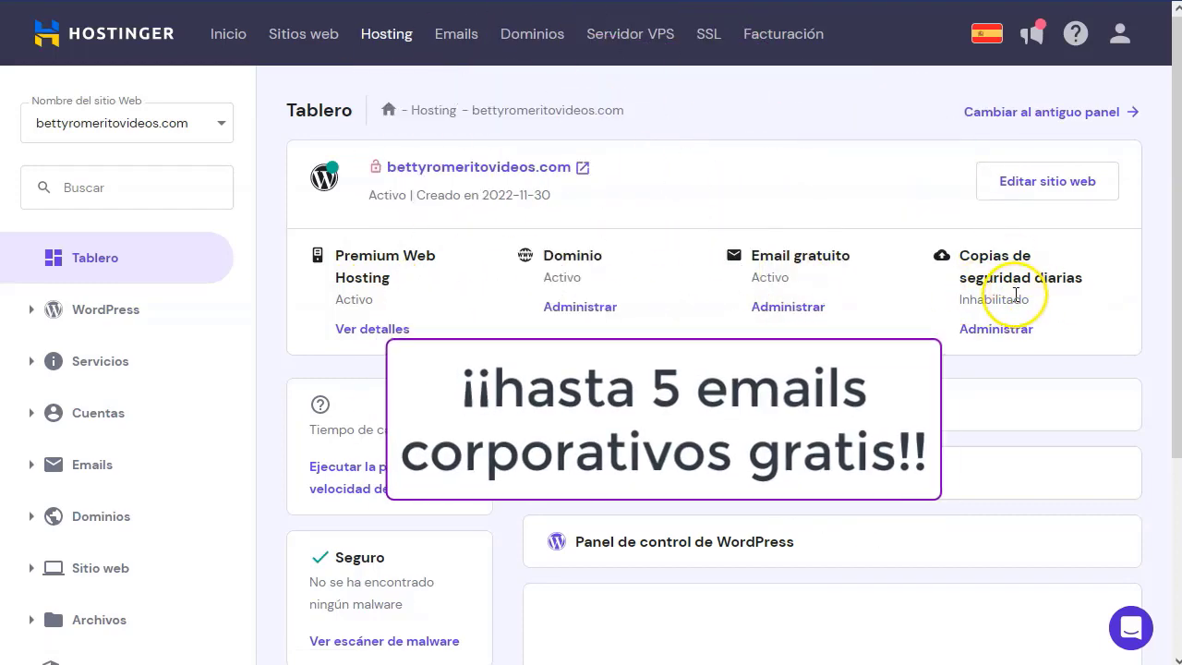
{"action": "scroll", "coordinate": [683, 314], "scroll_direction": "down", "scroll_amount": 1}
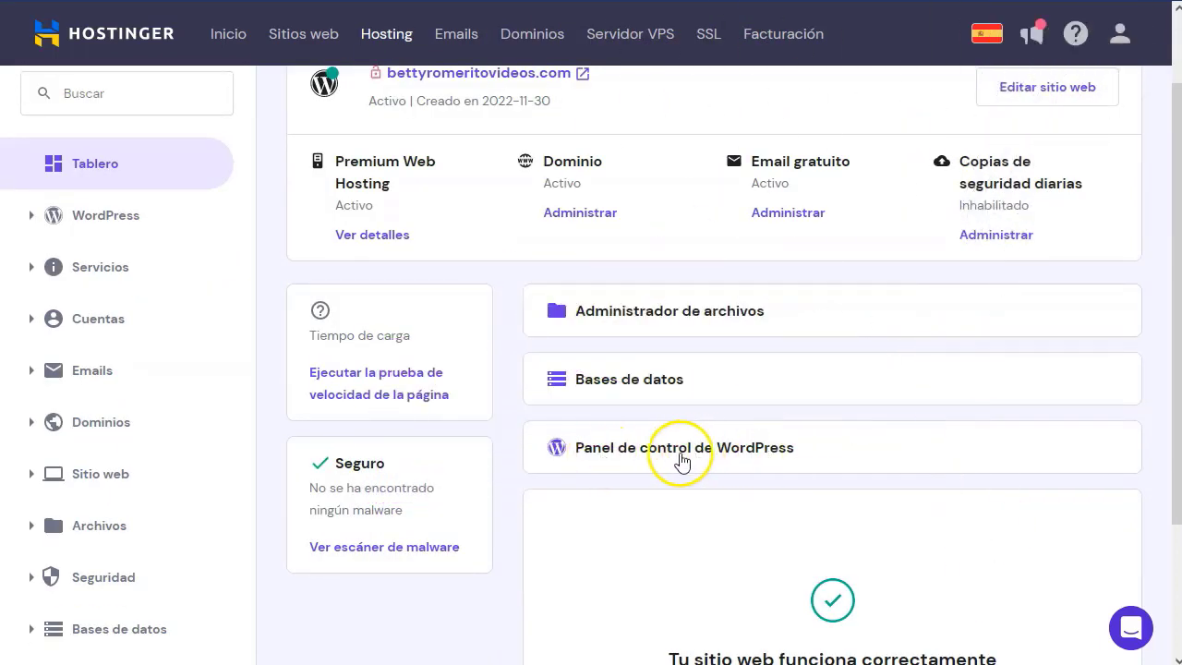
{"action": "scroll", "coordinate": [733, 461], "scroll_direction": "down", "scroll_amount": 2}
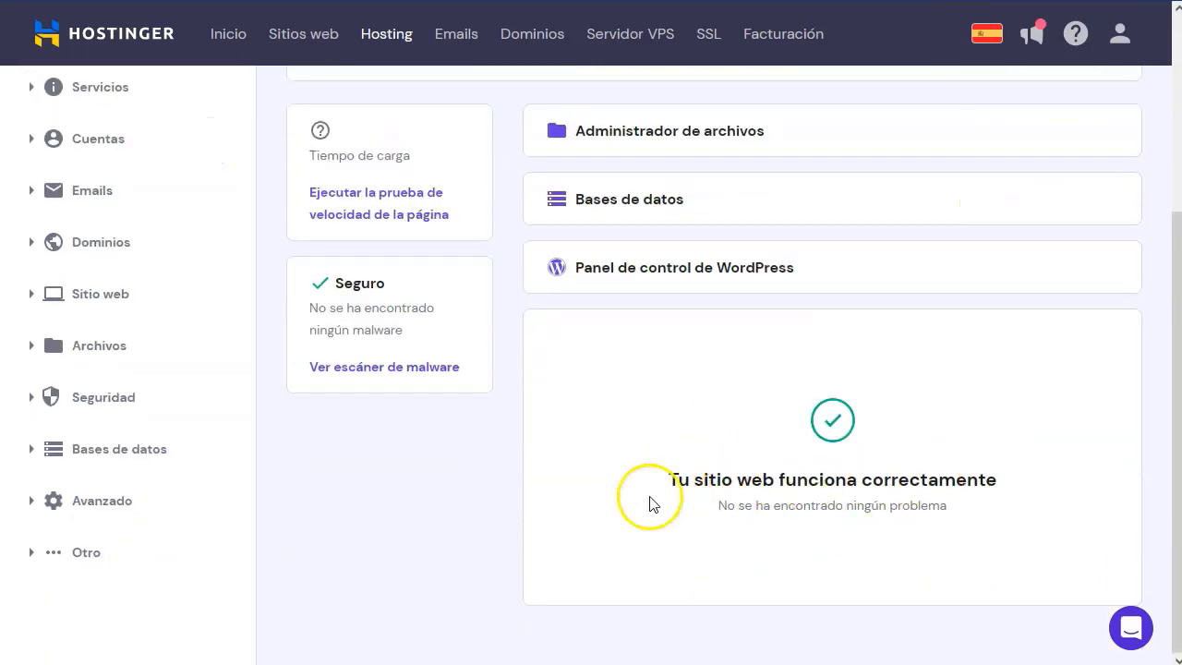
{"action": "scroll", "coordinate": [650, 503], "scroll_direction": "up", "scroll_amount": 2}
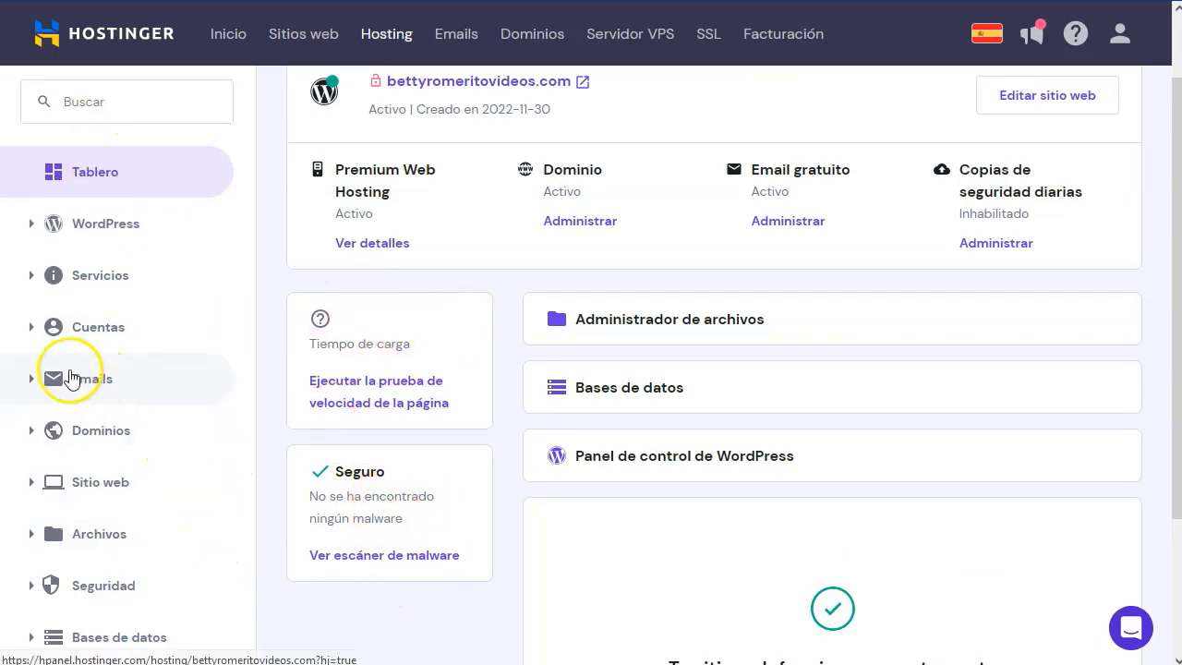
{"action": "scroll", "coordinate": [193, 490], "scroll_direction": "down", "scroll_amount": 2}
{"action": "scroll", "coordinate": [184, 507], "scroll_direction": "up", "scroll_amount": 3}
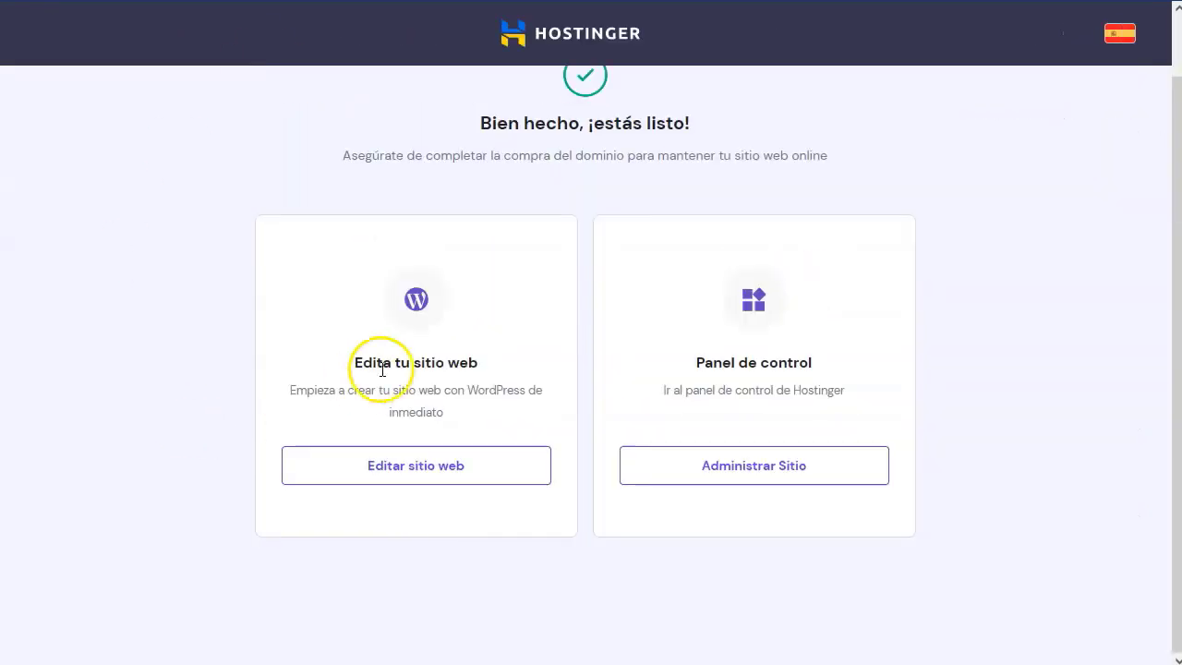
Open the site in WordPress, dismiss the preview notice and welcome guide, and go to Posts.
{"action": "left_click", "coordinate": [406, 473]}
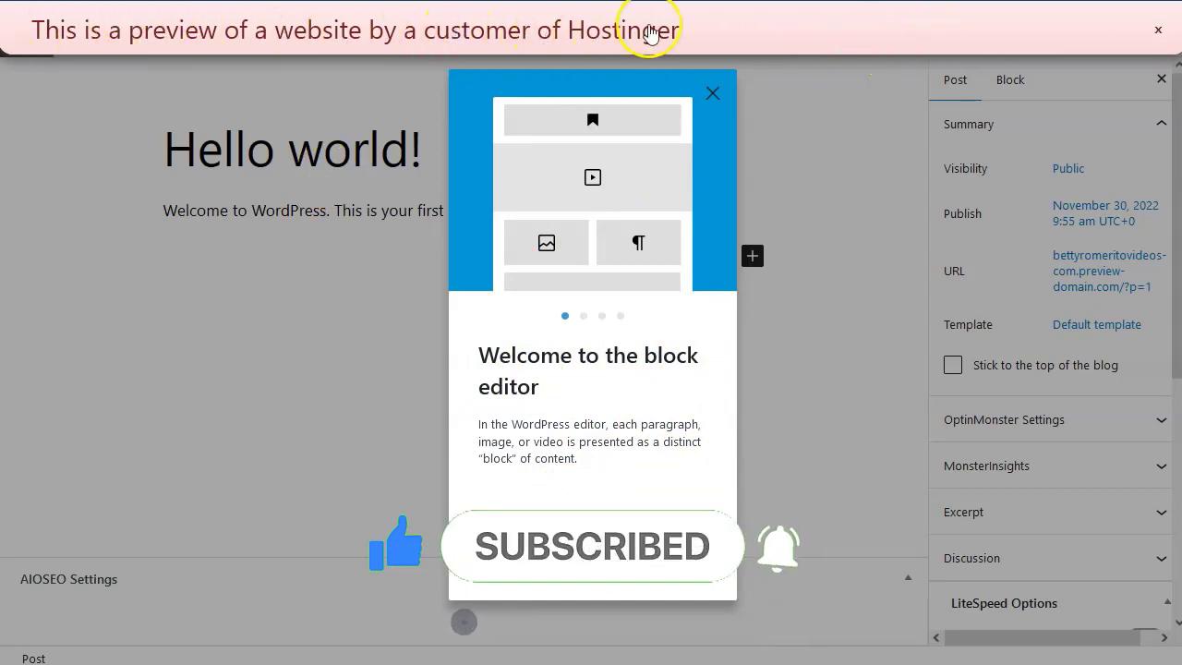
{"action": "left_click", "coordinate": [1159, 35]}
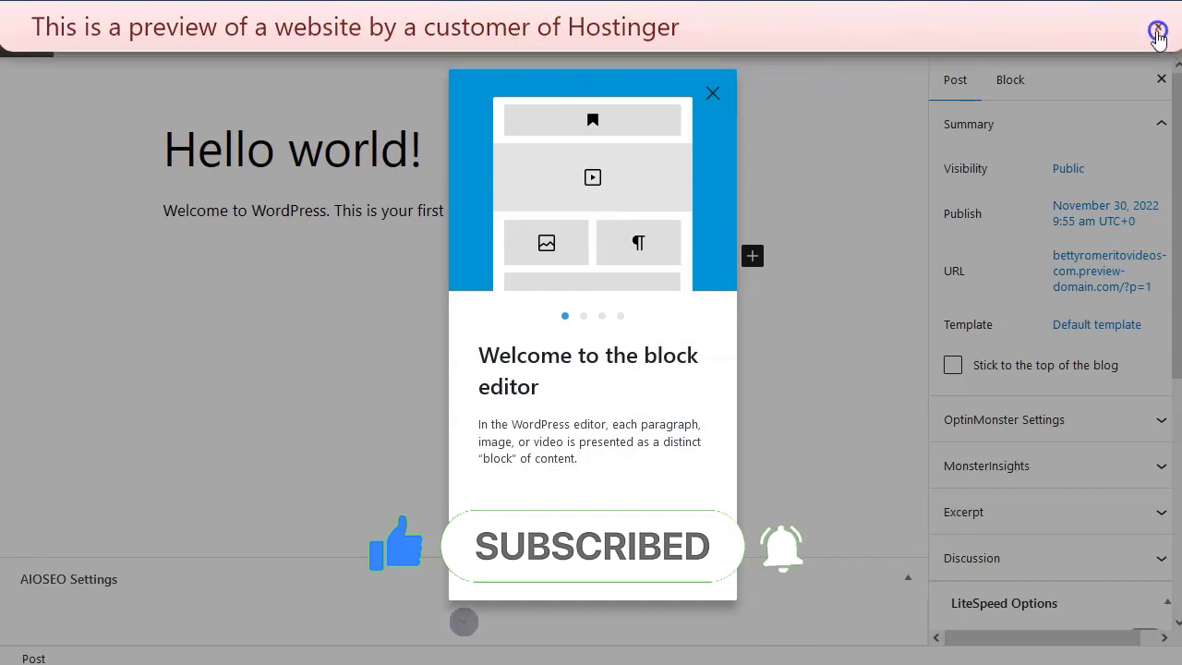
{"action": "left_click", "coordinate": [712, 92]}
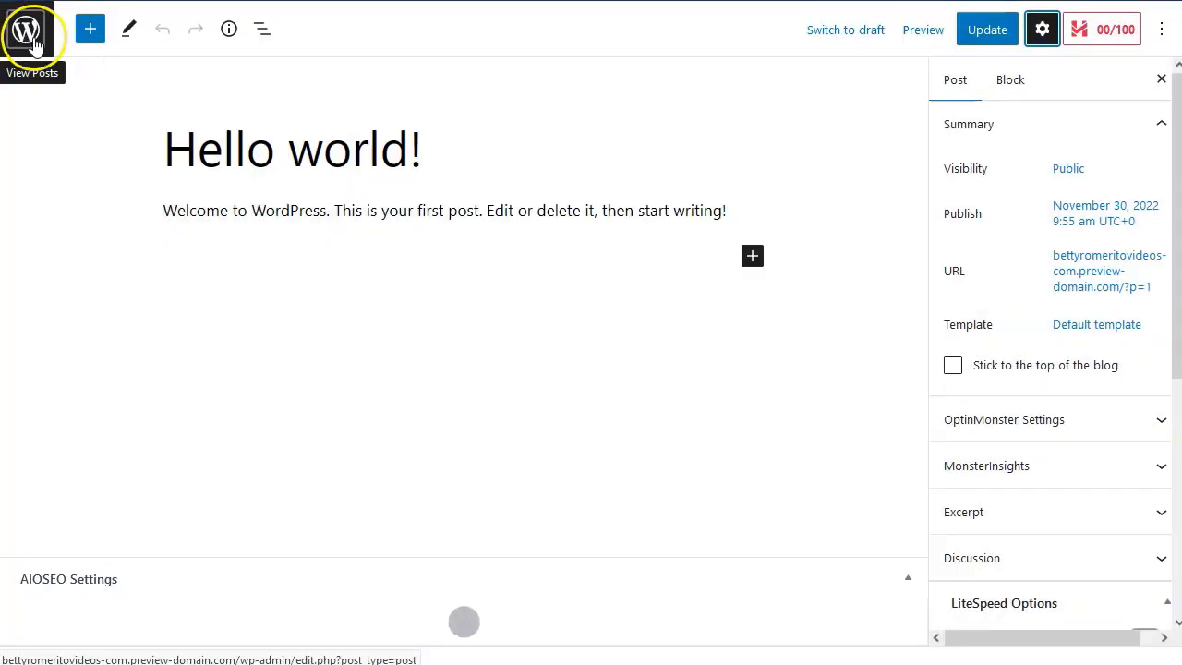
{"action": "left_click", "coordinate": [28, 37]}
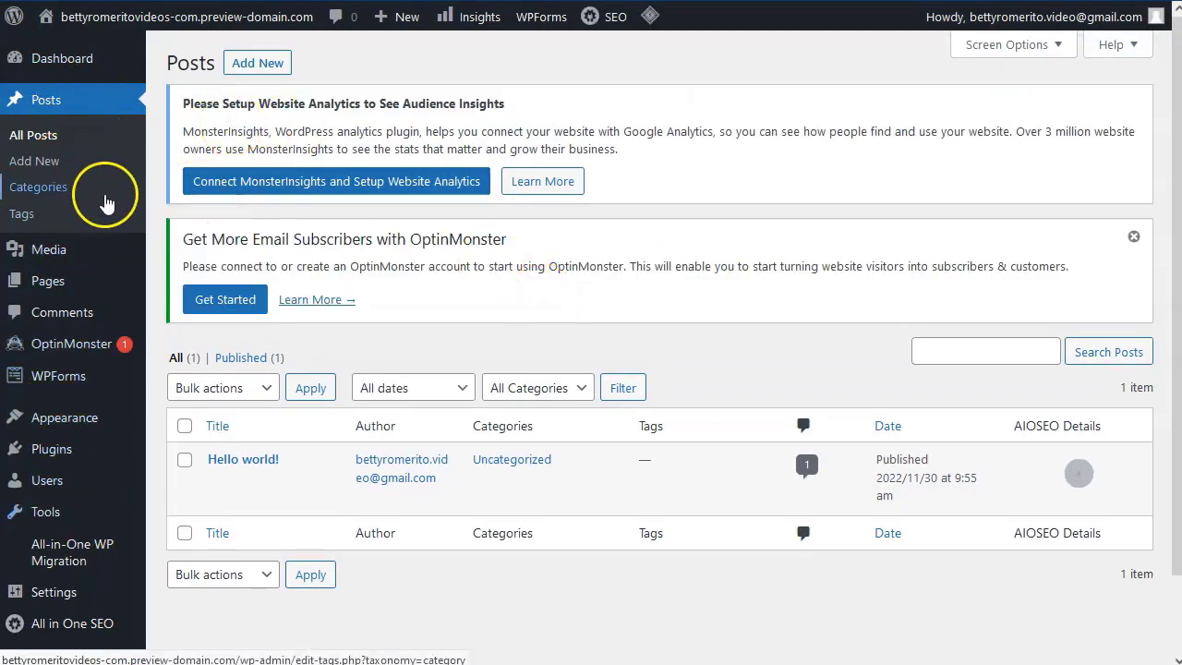
{"action": "mouse_move", "coordinate": [83, 346]}
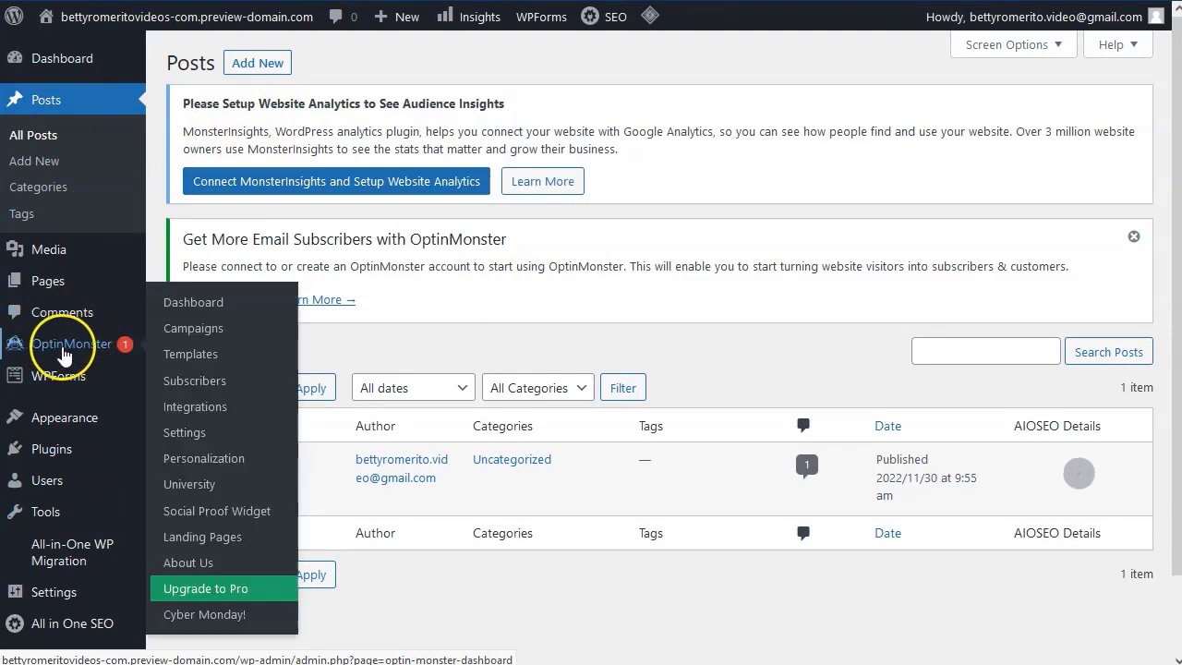
{"action": "mouse_move", "coordinate": [57, 381]}
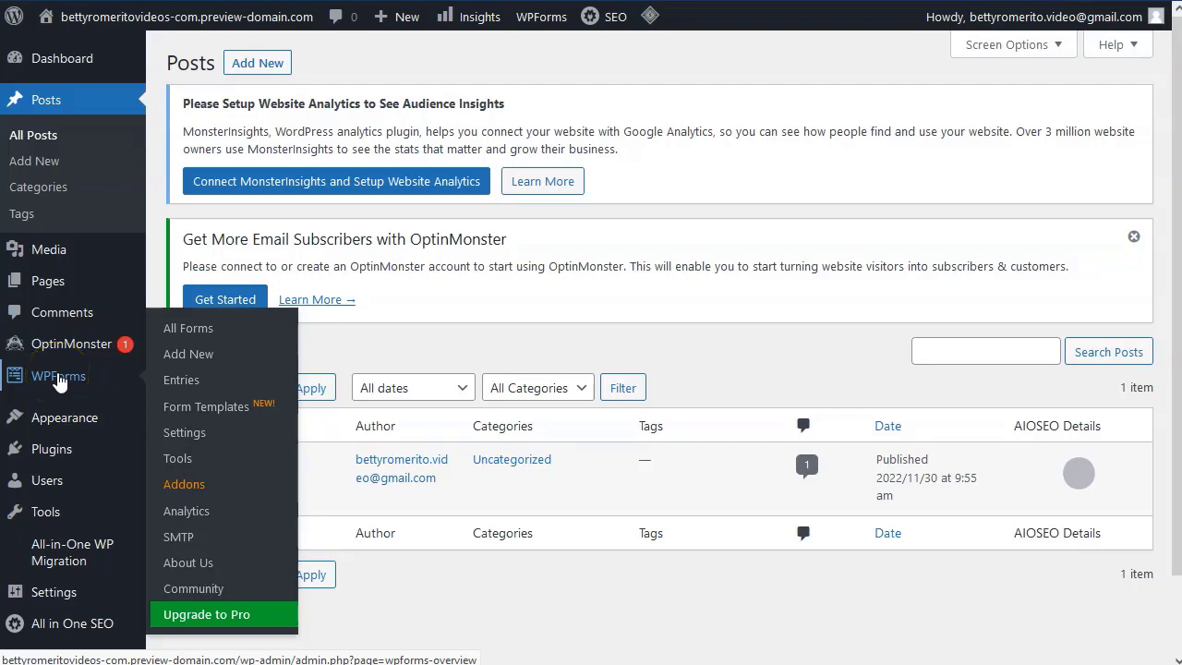
{"action": "mouse_move", "coordinate": [65, 561]}
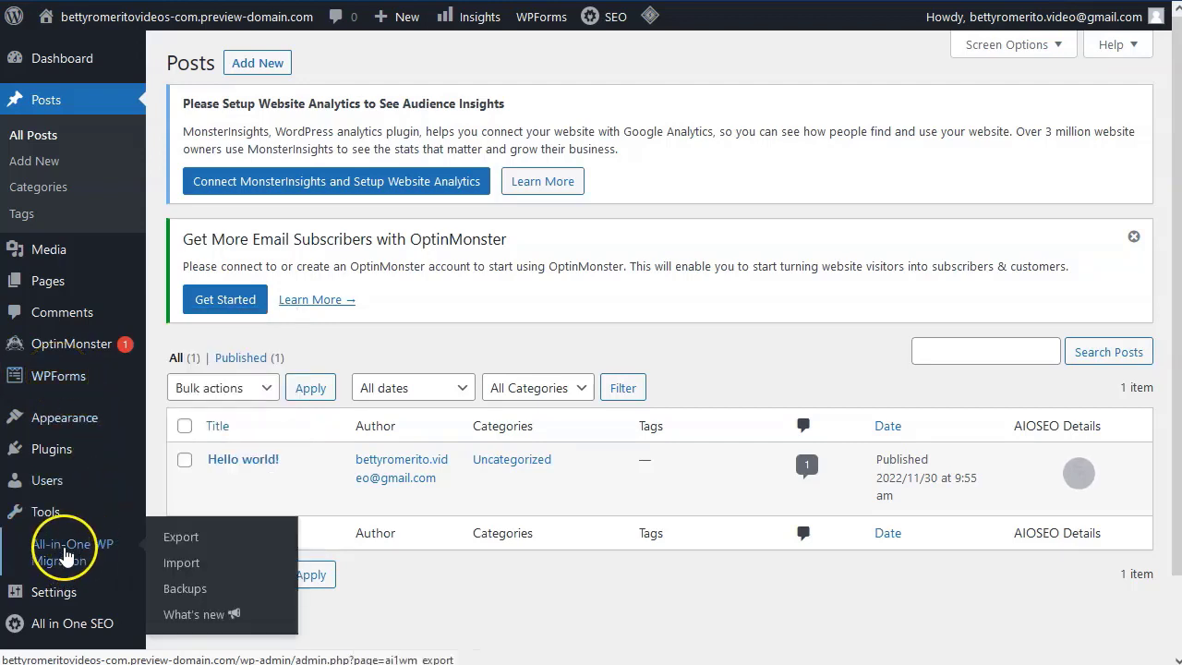
{"action": "mouse_move", "coordinate": [75, 633]}
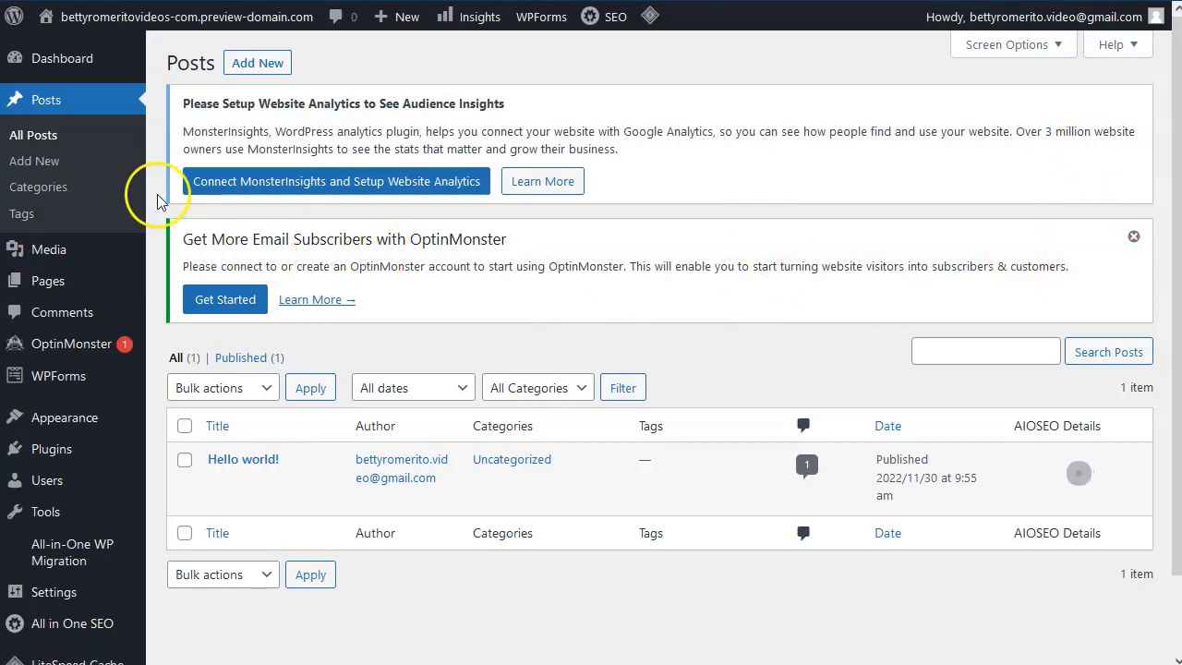
{"action": "mouse_move", "coordinate": [53, 457]}
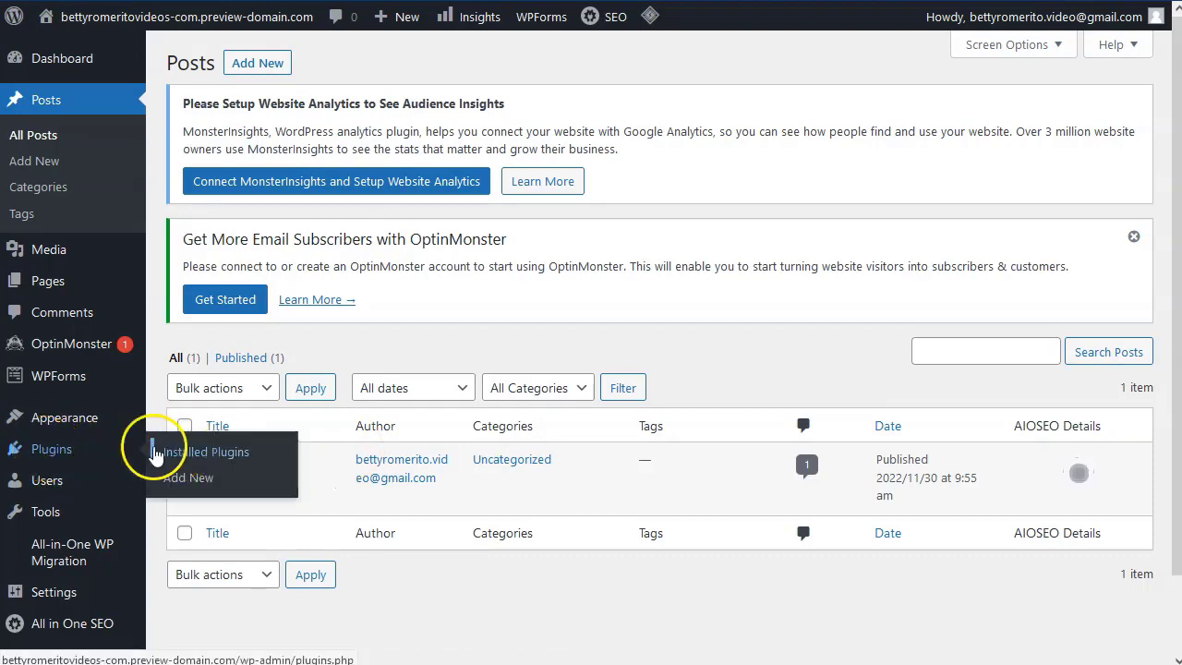
Delete the Hello Dolly plugin from the Installed Plugins list.
{"action": "left_click", "coordinate": [60, 459]}
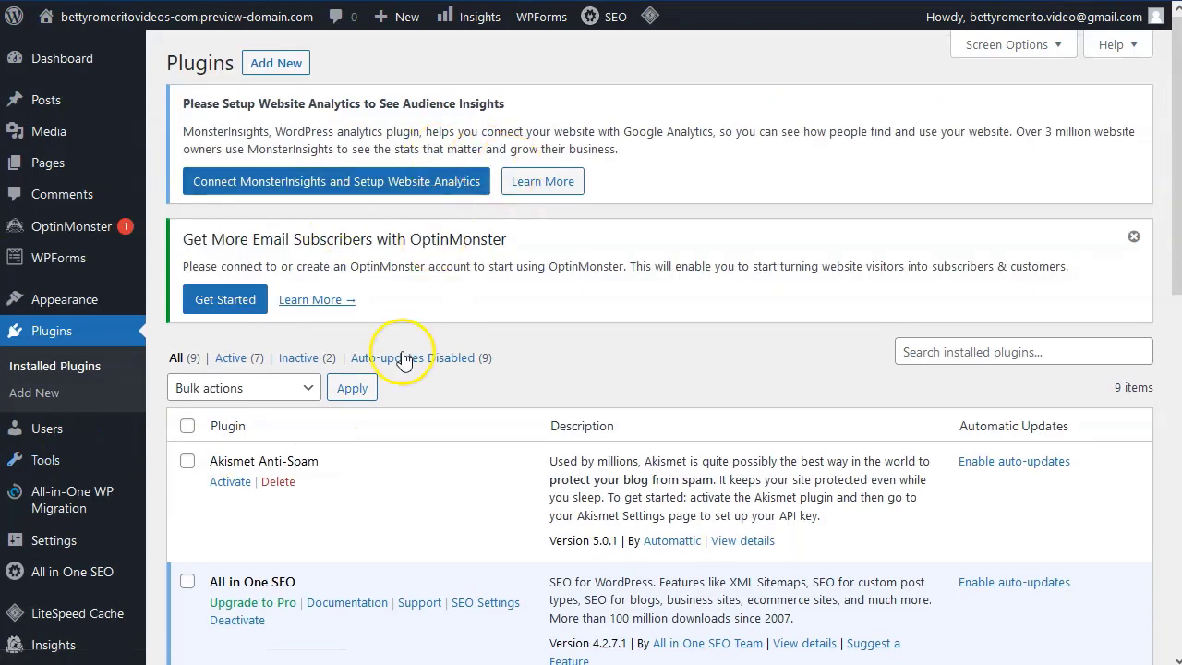
{"action": "scroll", "coordinate": [404, 360], "scroll_direction": "down", "scroll_amount": 2}
{"action": "scroll", "coordinate": [314, 337], "scroll_direction": "down", "scroll_amount": 1}
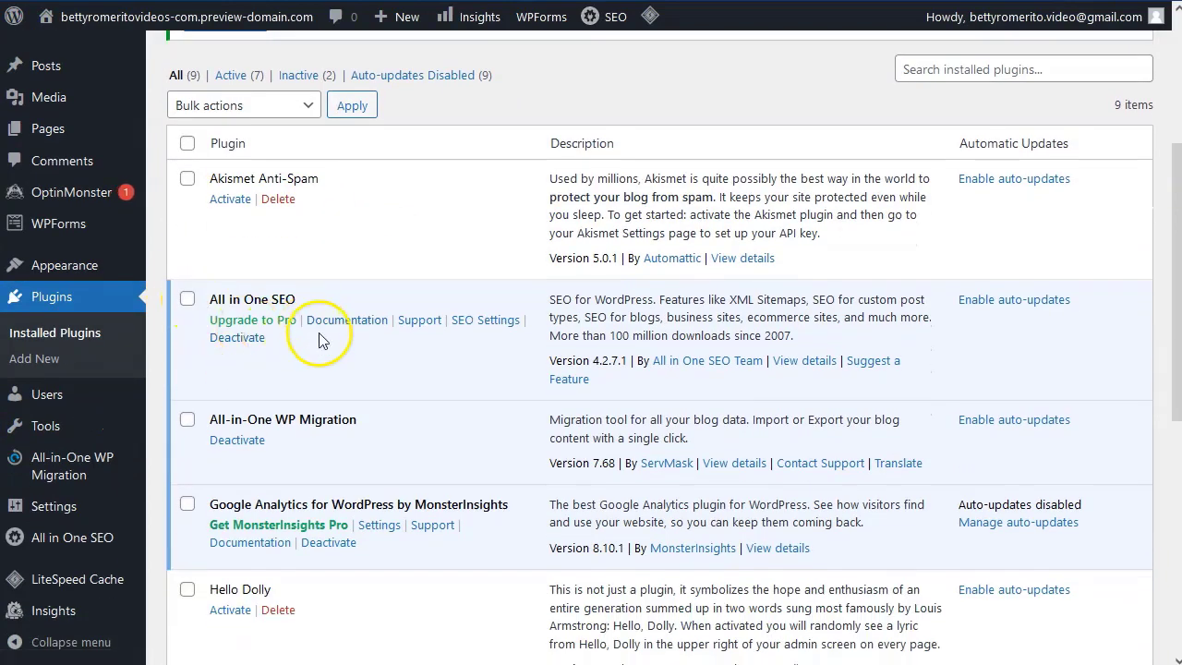
{"action": "scroll", "coordinate": [318, 340], "scroll_direction": "down", "scroll_amount": 5}
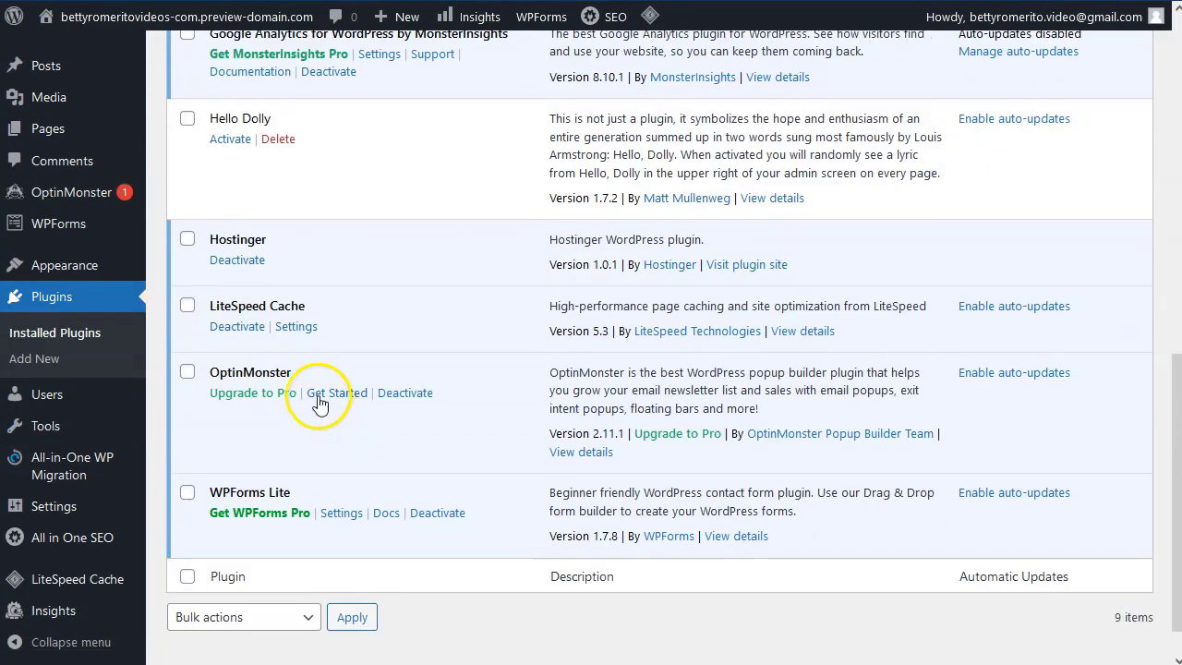
{"action": "scroll", "coordinate": [212, 404], "scroll_direction": "up", "scroll_amount": 3}
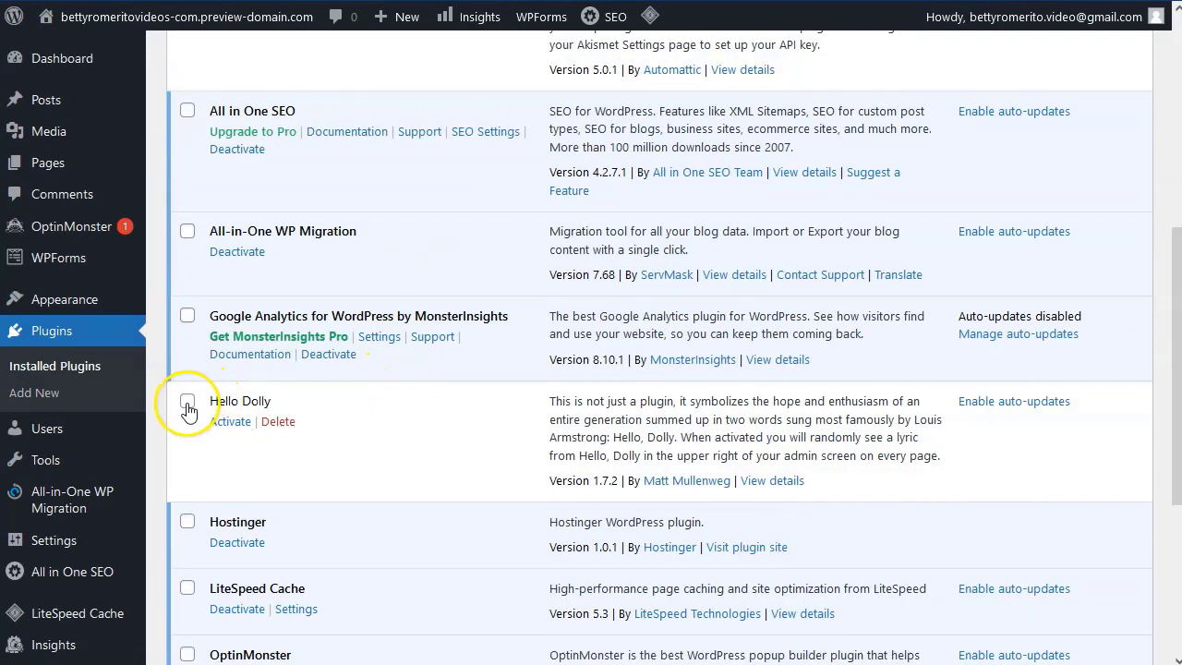
{"action": "left_click", "coordinate": [282, 422]}
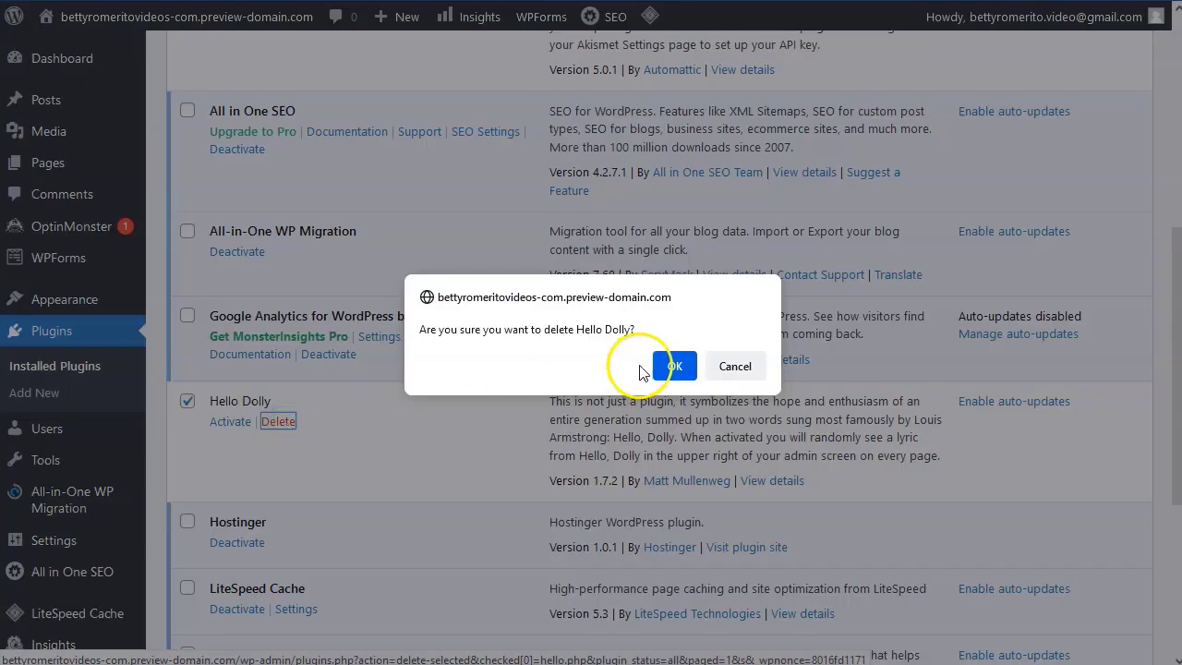
{"action": "left_click", "coordinate": [673, 367]}
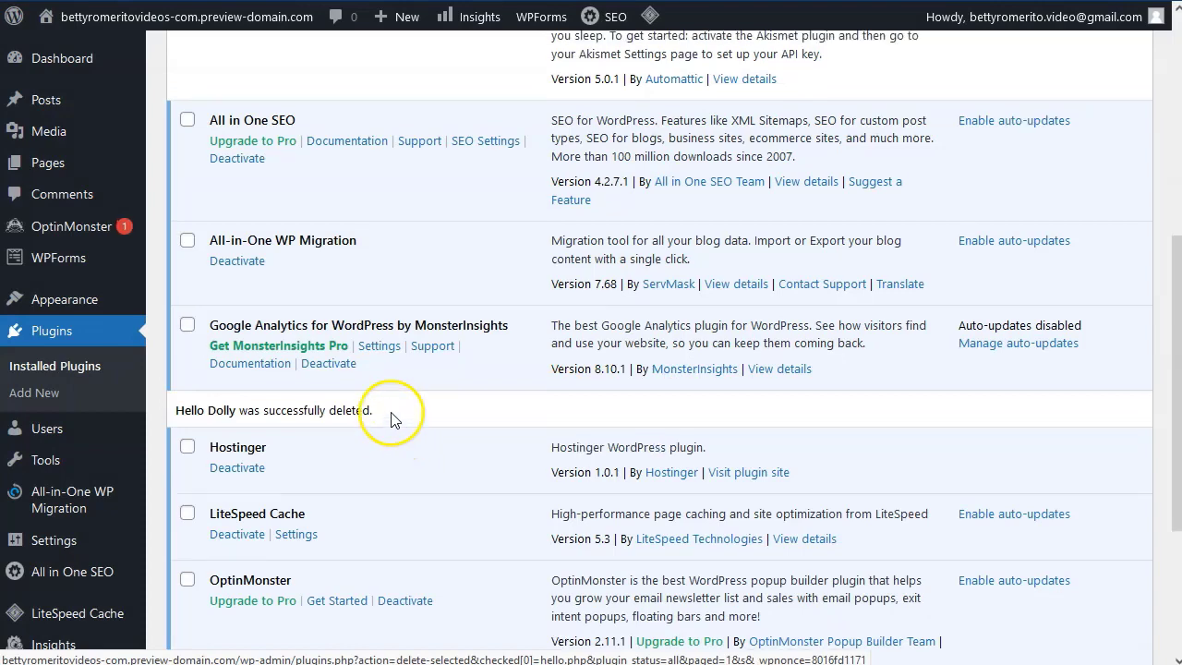
Delete the Akismet Anti-Spam plugin as well.
{"action": "scroll", "coordinate": [392, 416], "scroll_direction": "up", "scroll_amount": 4}
{"action": "left_click", "coordinate": [186, 367]}
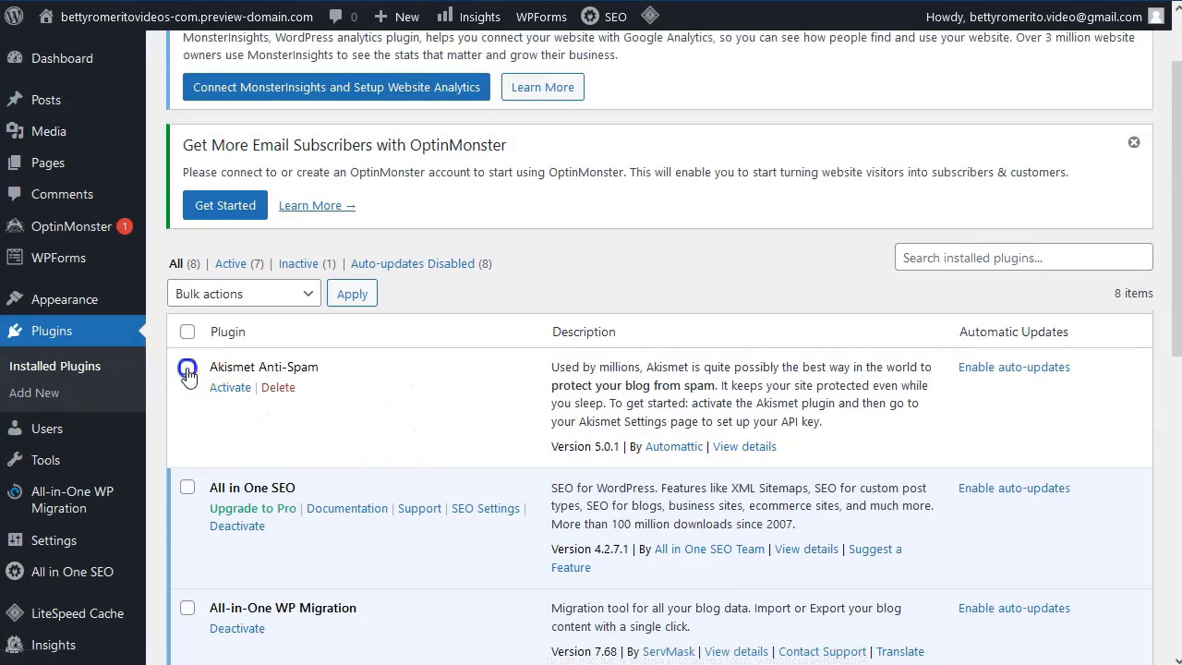
{"action": "left_click", "coordinate": [279, 389]}
{"action": "left_click", "coordinate": [672, 366]}
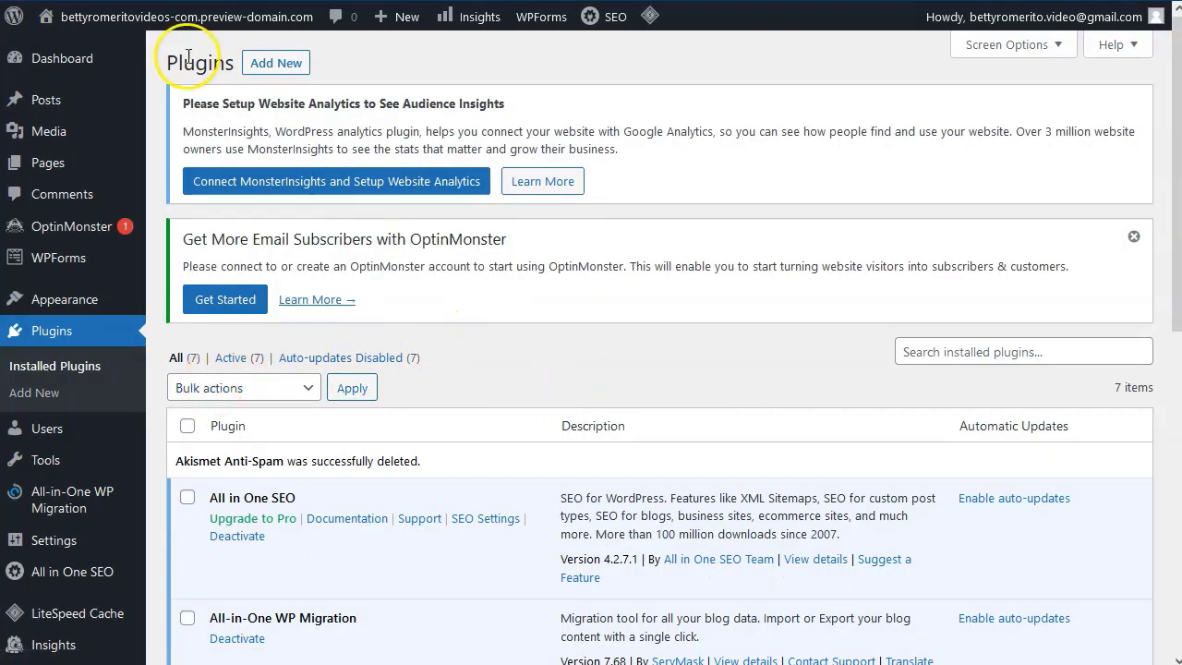
Search the plugin directory for 'elemen' and install Elementor Website Builder.
{"action": "left_click", "coordinate": [291, 63]}
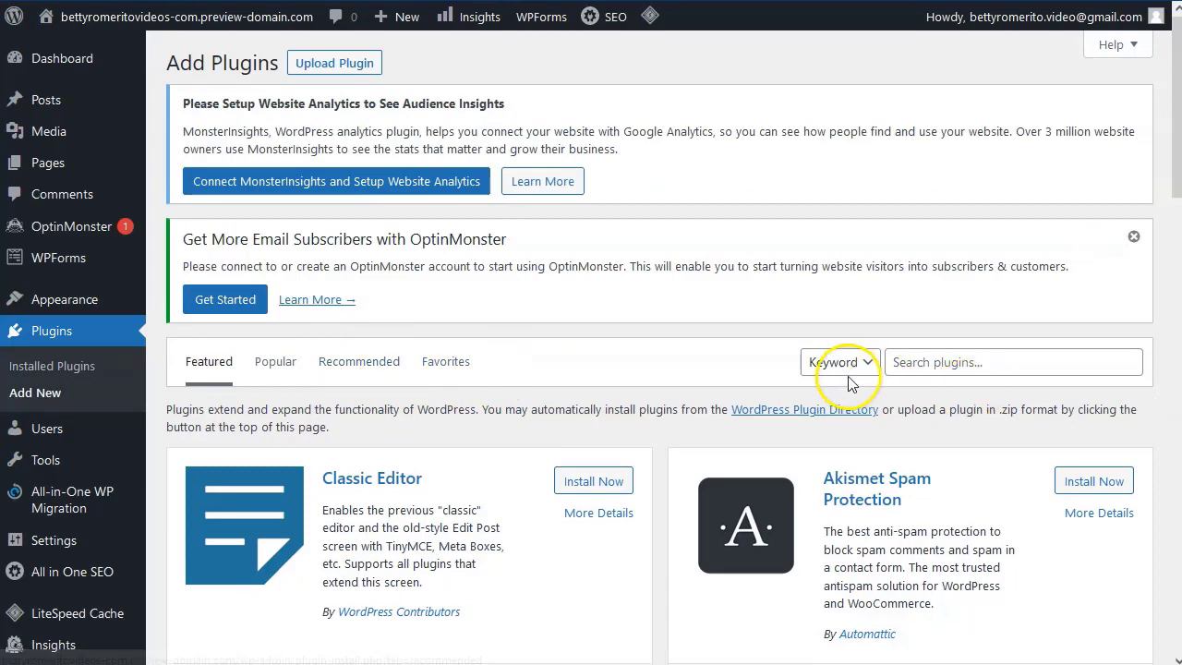
{"action": "left_click", "coordinate": [992, 363]}
{"action": "type", "text": "e"}
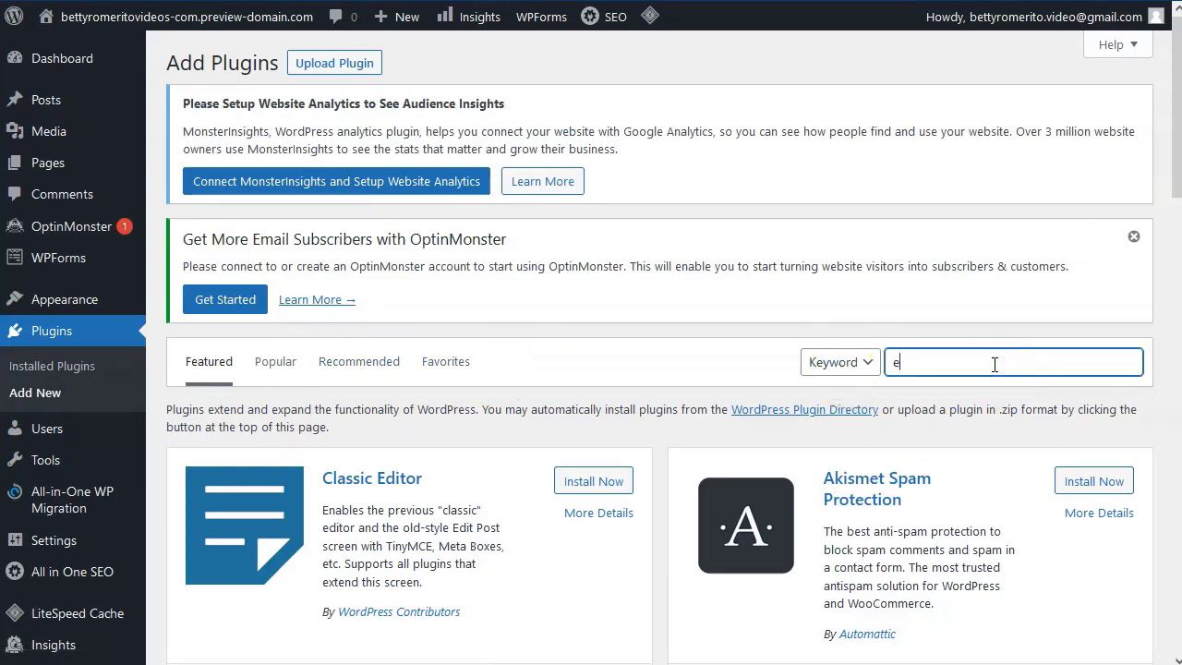
{"action": "type", "text": "lementor"}
{"action": "scroll", "coordinate": [601, 335], "scroll_direction": "down", "scroll_amount": 2}
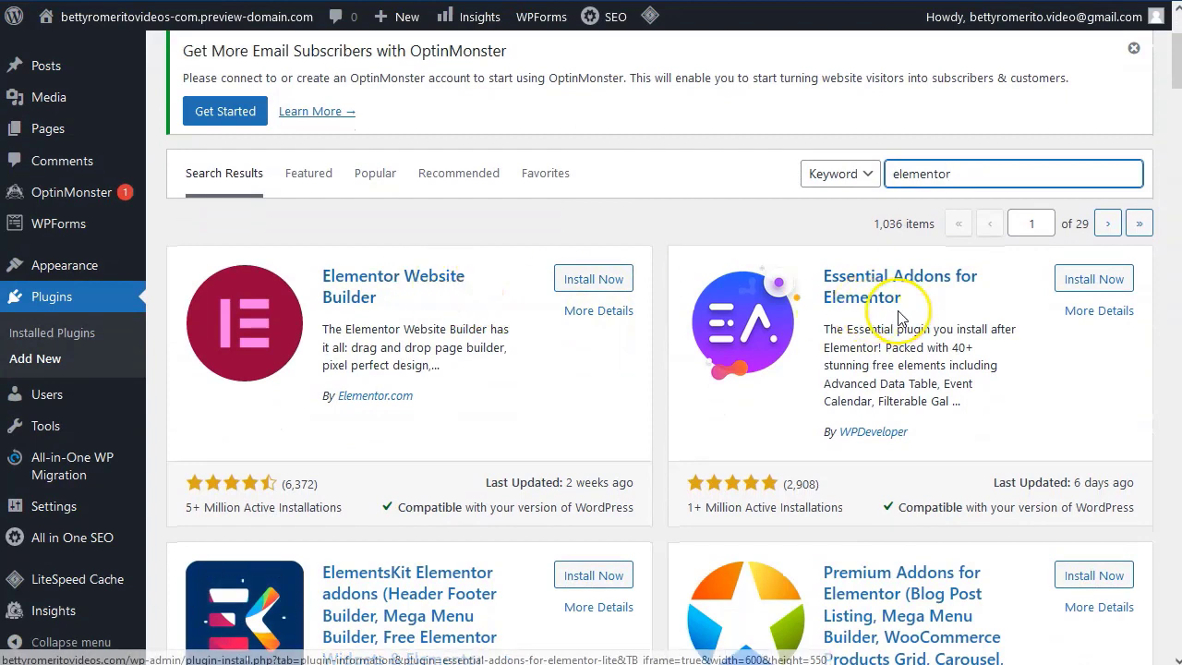
{"action": "scroll", "coordinate": [920, 311], "scroll_direction": "down", "scroll_amount": 1}
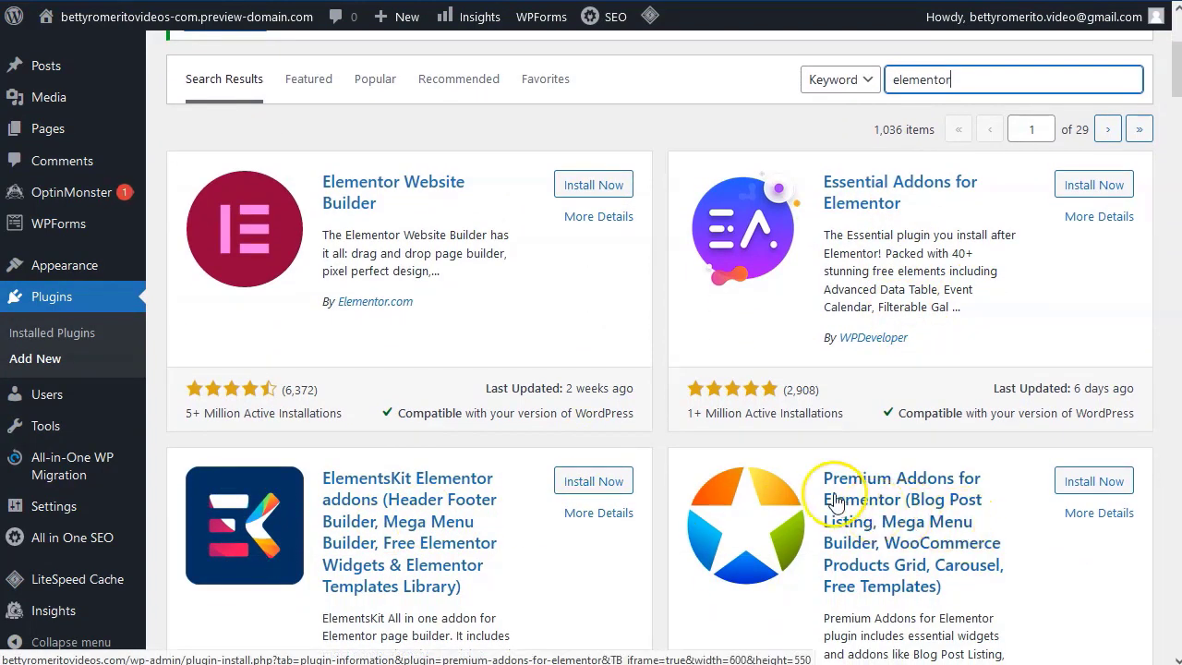
{"action": "scroll", "coordinate": [794, 498], "scroll_direction": "up", "scroll_amount": 2}
{"action": "scroll", "coordinate": [600, 462], "scroll_direction": "down", "scroll_amount": 1}
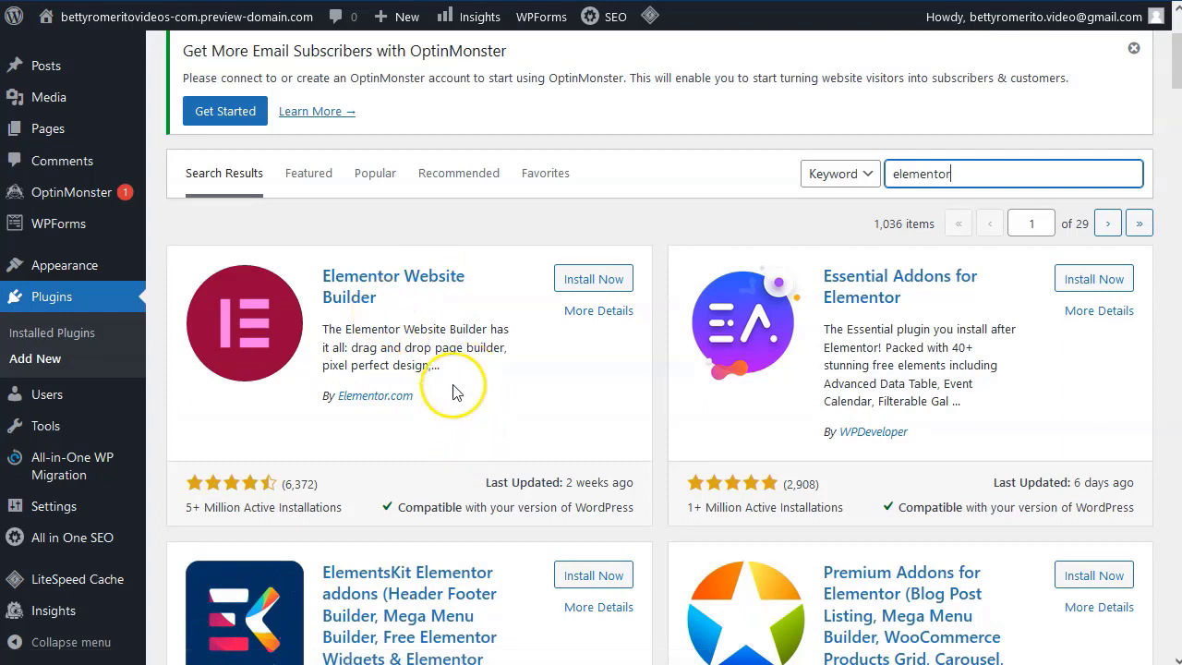
{"action": "left_click", "coordinate": [596, 280]}
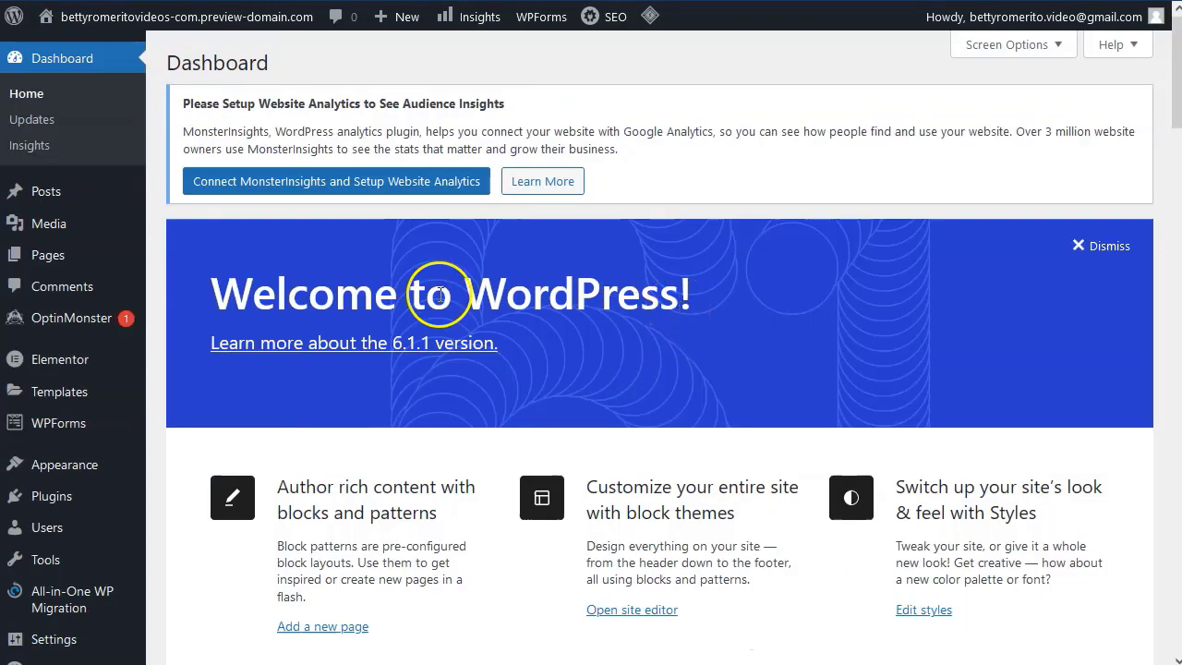
Open the live site in a new browser tab from the Visit Site link.
{"action": "mouse_move", "coordinate": [103, 360]}
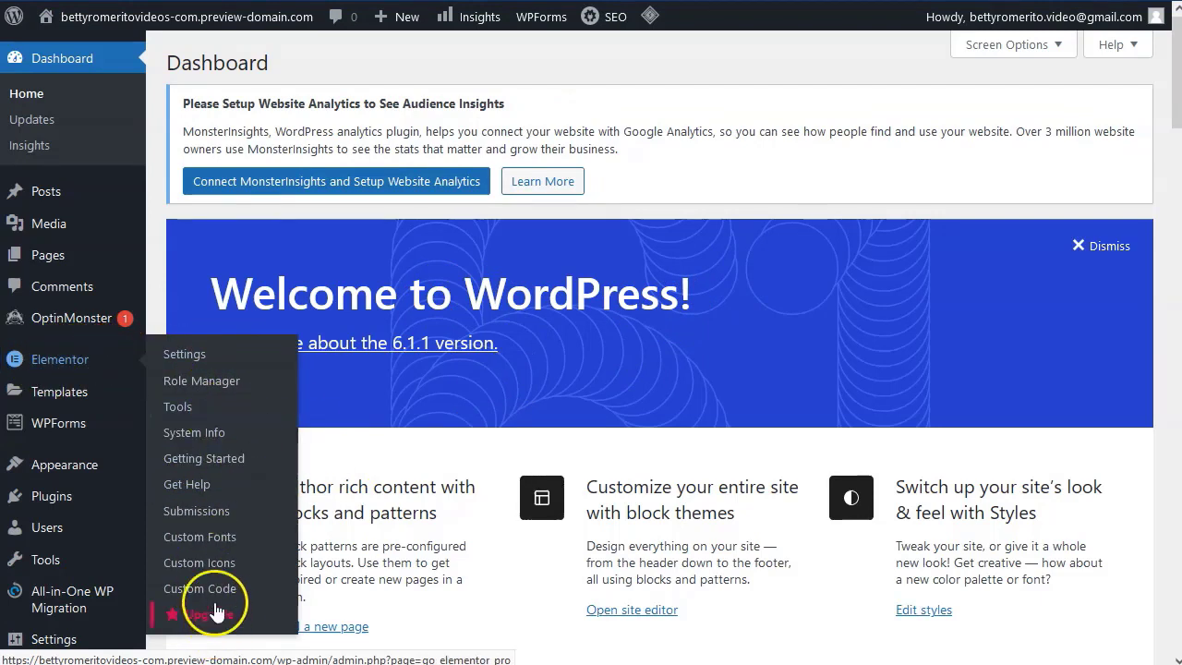
{"action": "scroll", "coordinate": [304, 298], "scroll_direction": "down", "scroll_amount": 5}
{"action": "scroll", "coordinate": [304, 314], "scroll_direction": "up", "scroll_amount": 5}
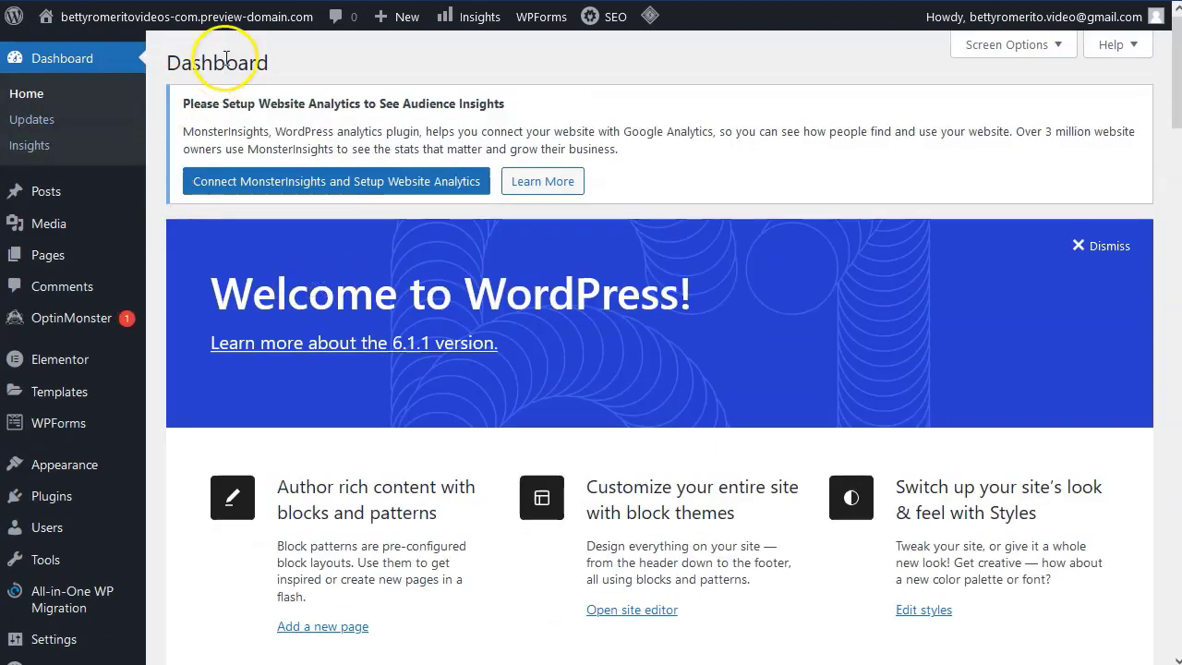
{"action": "mouse_move", "coordinate": [116, 16]}
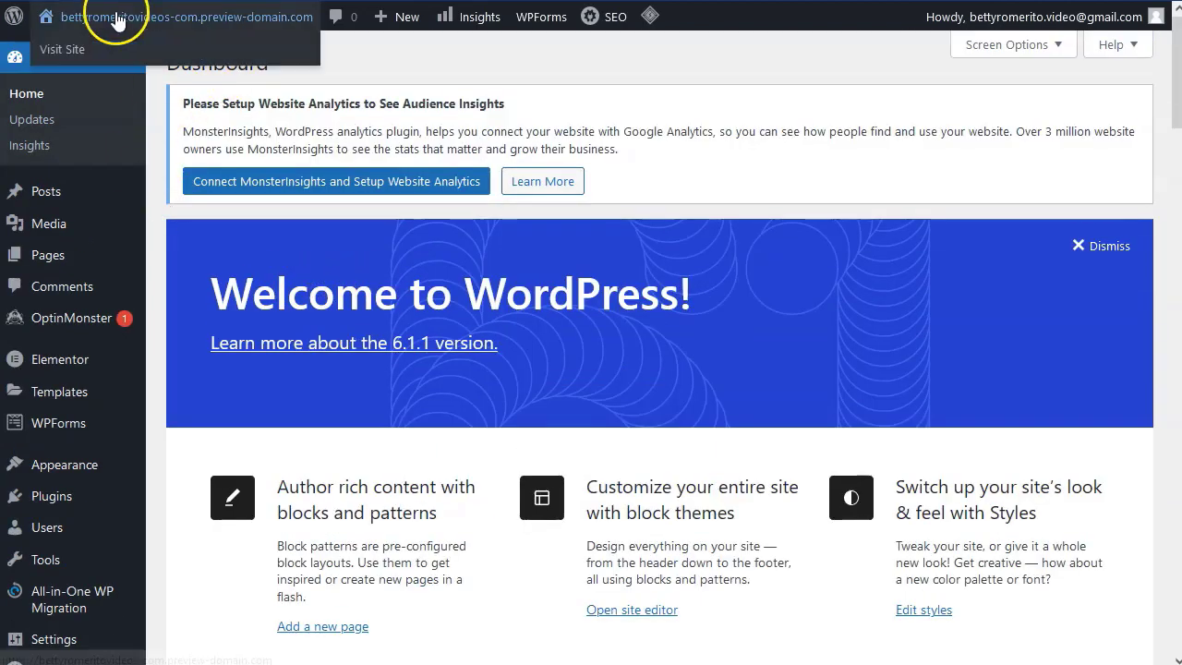
{"action": "right_click", "coordinate": [70, 58]}
{"action": "left_click", "coordinate": [166, 71]}
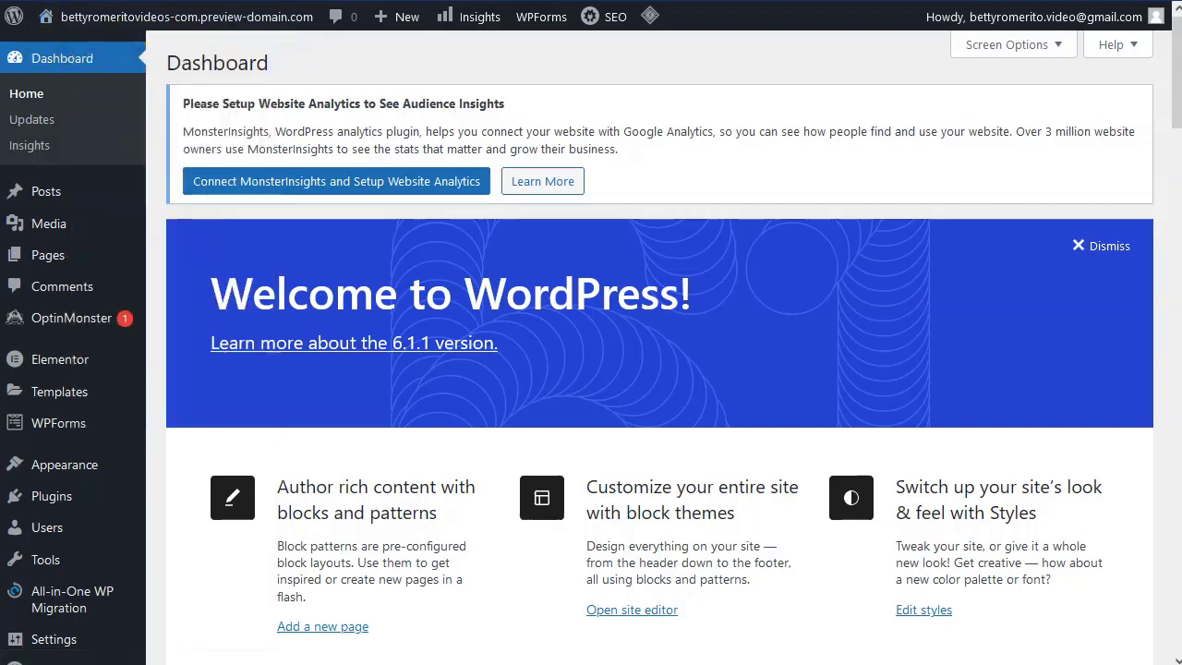
Switch to the new tab and scroll through the 'Mindblown' homepage.
{"action": "key", "text": "ctrl+Tab"}
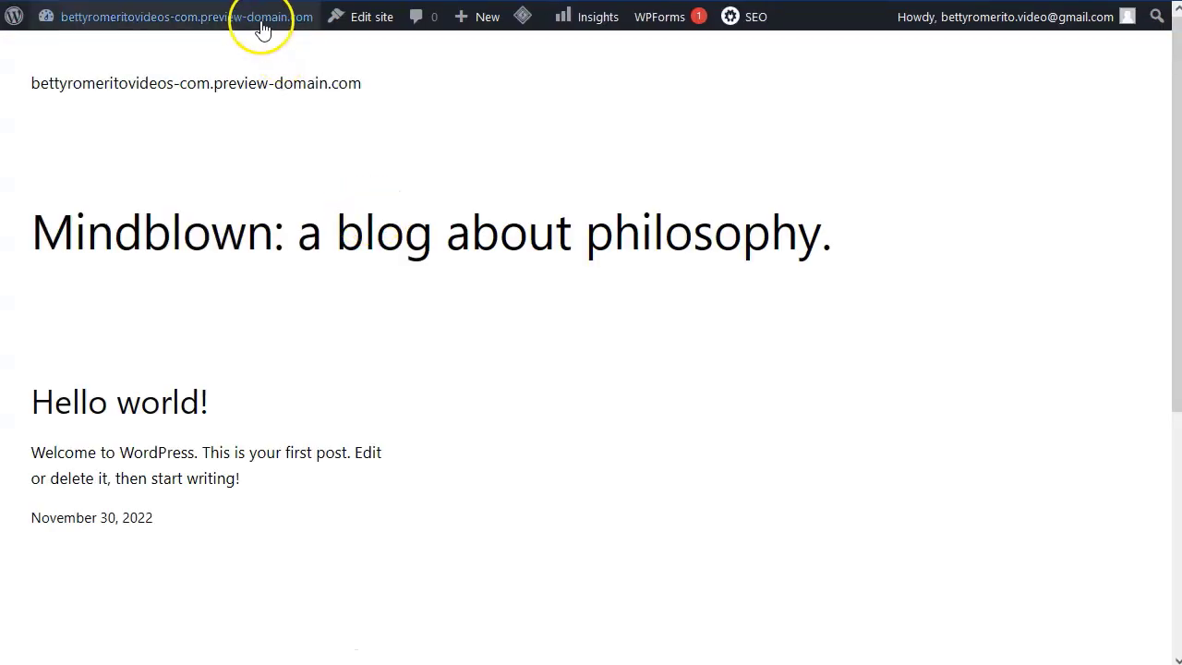
{"action": "mouse_move", "coordinate": [248, 28]}
{"action": "mouse_move", "coordinate": [189, 15]}
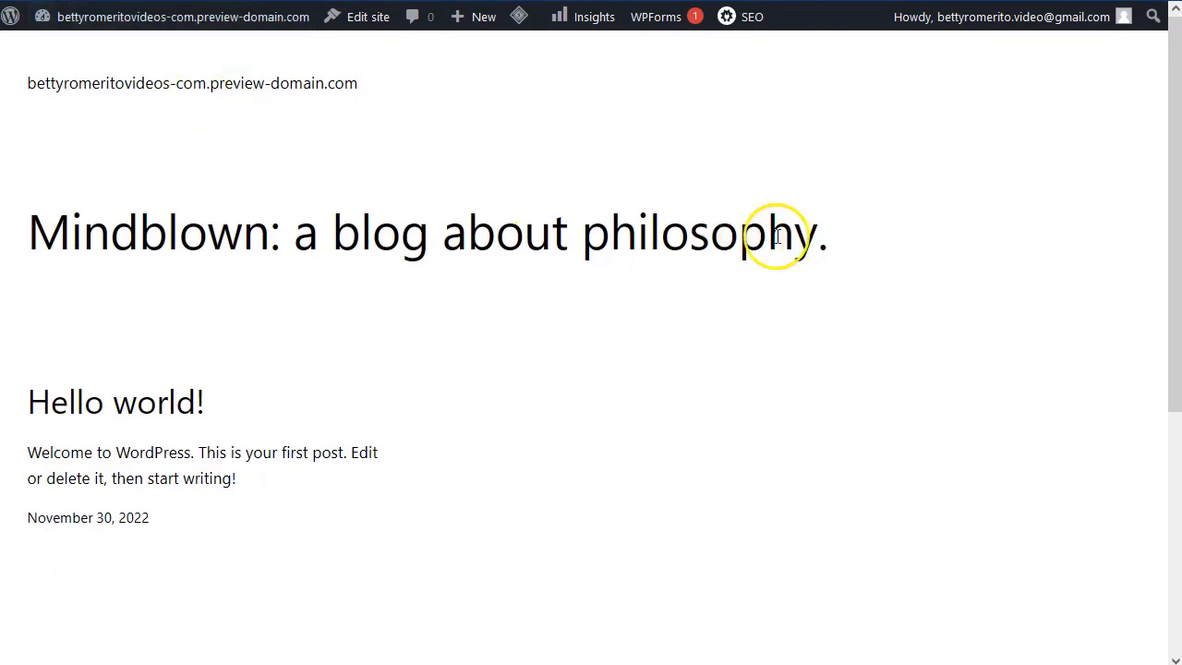
{"action": "scroll", "coordinate": [527, 342], "scroll_direction": "down", "scroll_amount": 3}
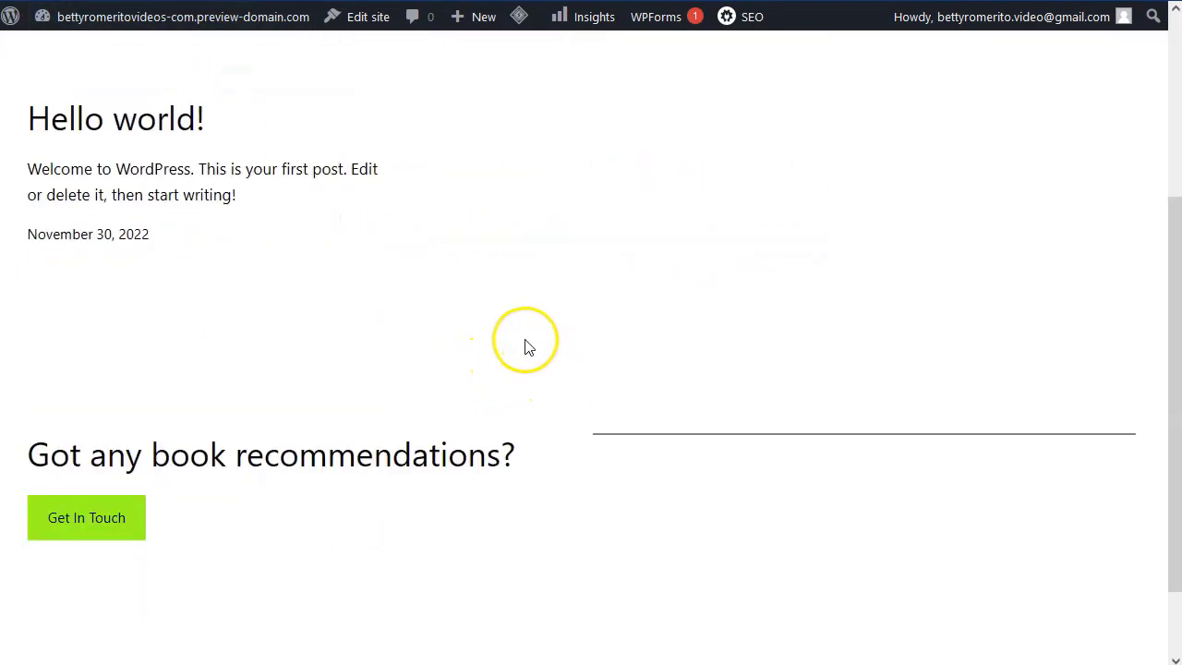
{"action": "scroll", "coordinate": [520, 350], "scroll_direction": "down", "scroll_amount": 1}
{"action": "scroll", "coordinate": [523, 329], "scroll_direction": "up", "scroll_amount": 4}
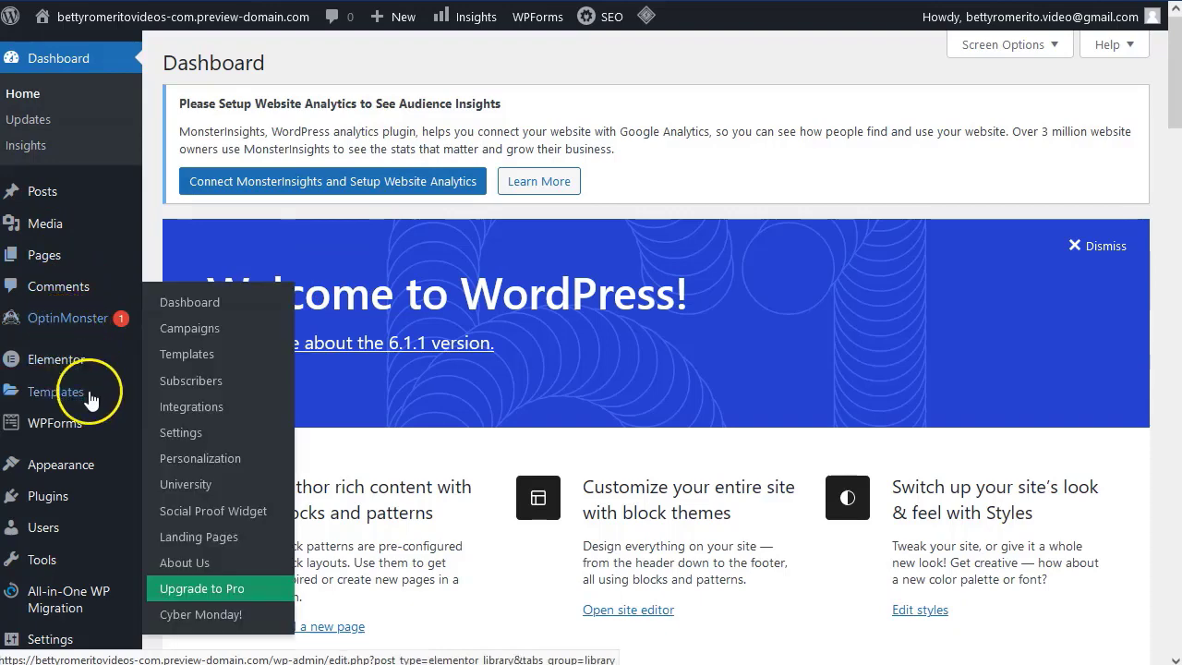
Browse the installable themes under Appearance > Themes > Add New.
{"action": "mouse_move", "coordinate": [51, 471]}
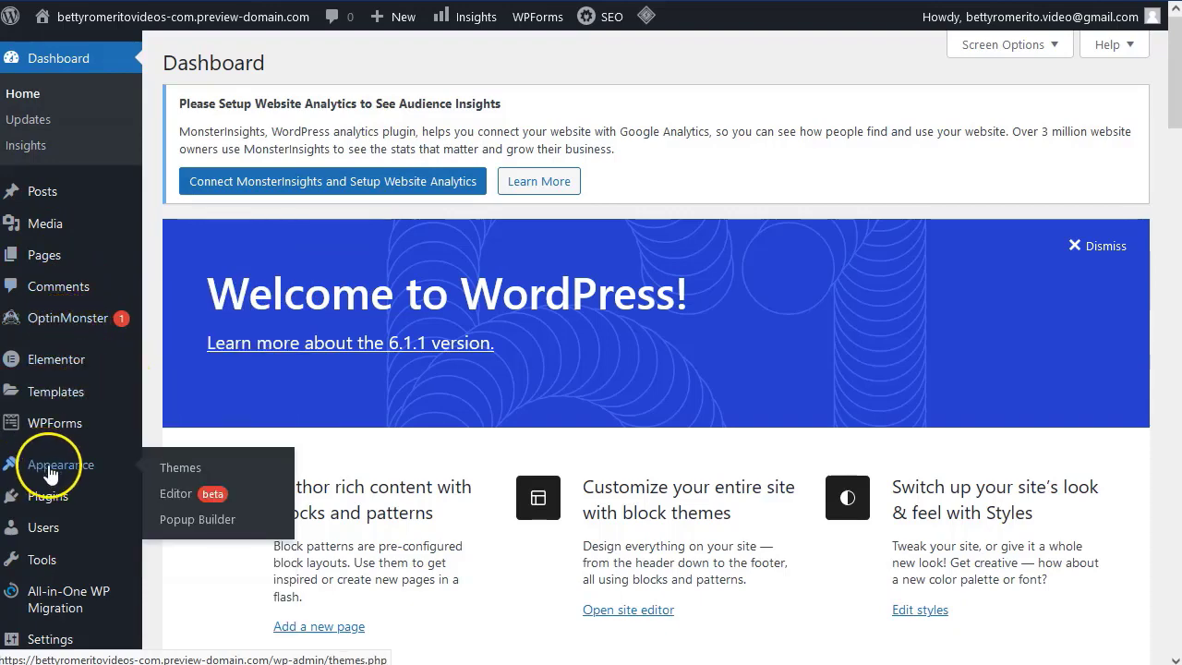
{"action": "left_click", "coordinate": [180, 470]}
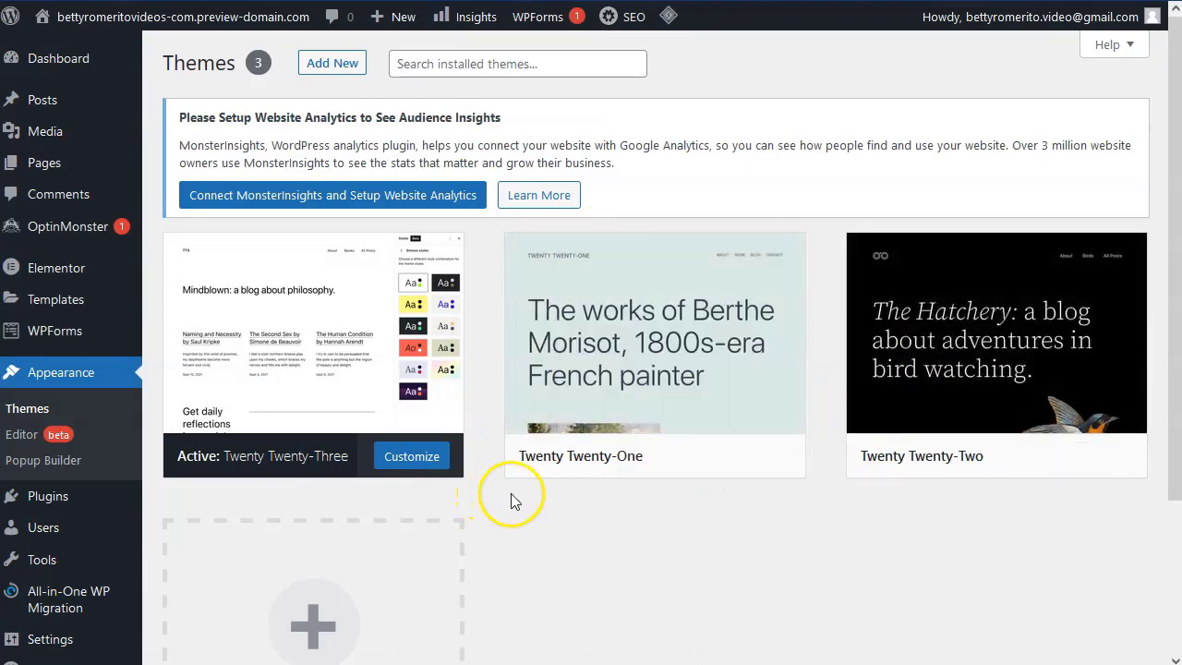
{"action": "left_click", "coordinate": [332, 64]}
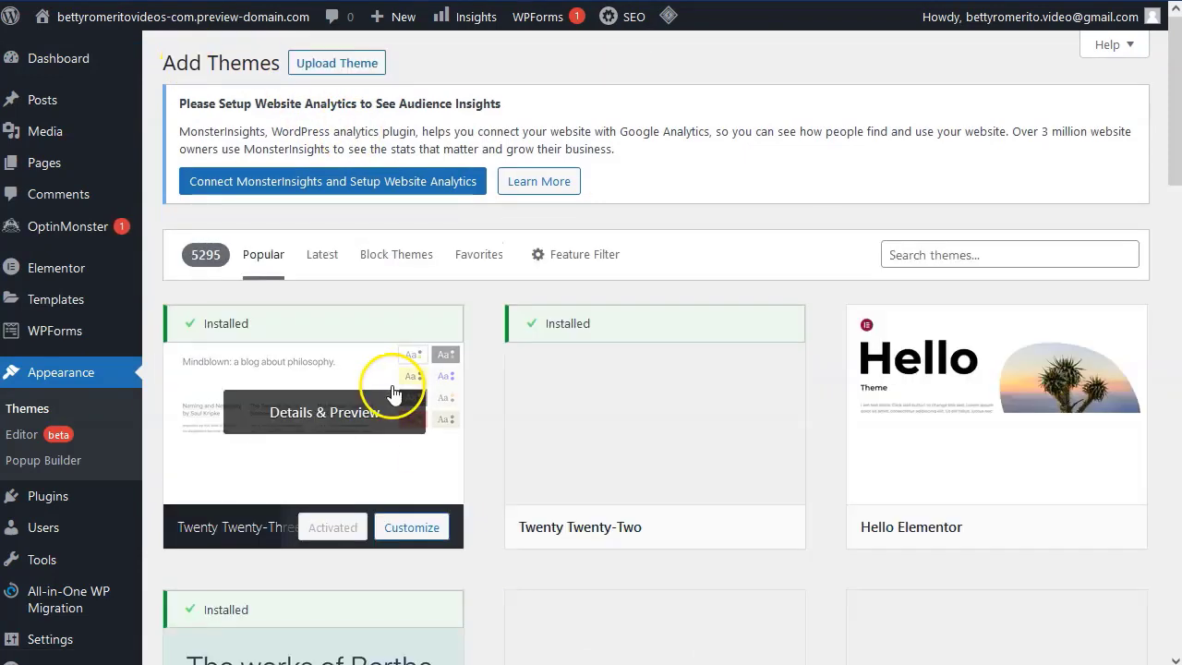
{"action": "scroll", "coordinate": [483, 436], "scroll_direction": "down", "scroll_amount": 7}
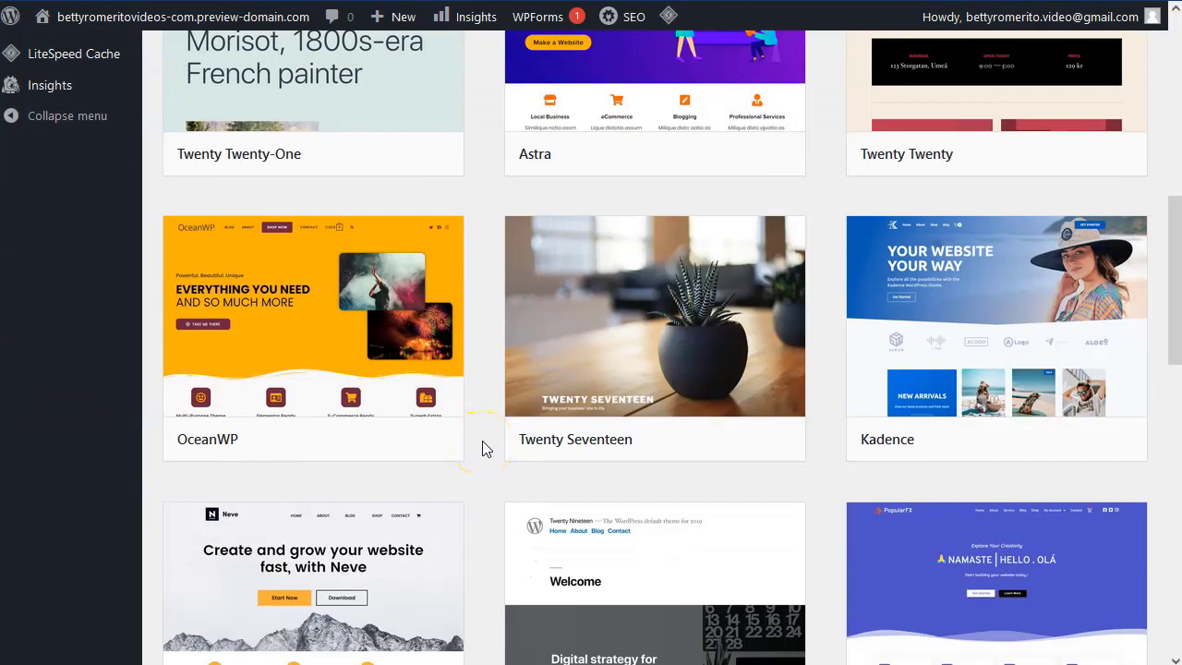
{"action": "scroll", "coordinate": [496, 454], "scroll_direction": "down", "scroll_amount": 5}
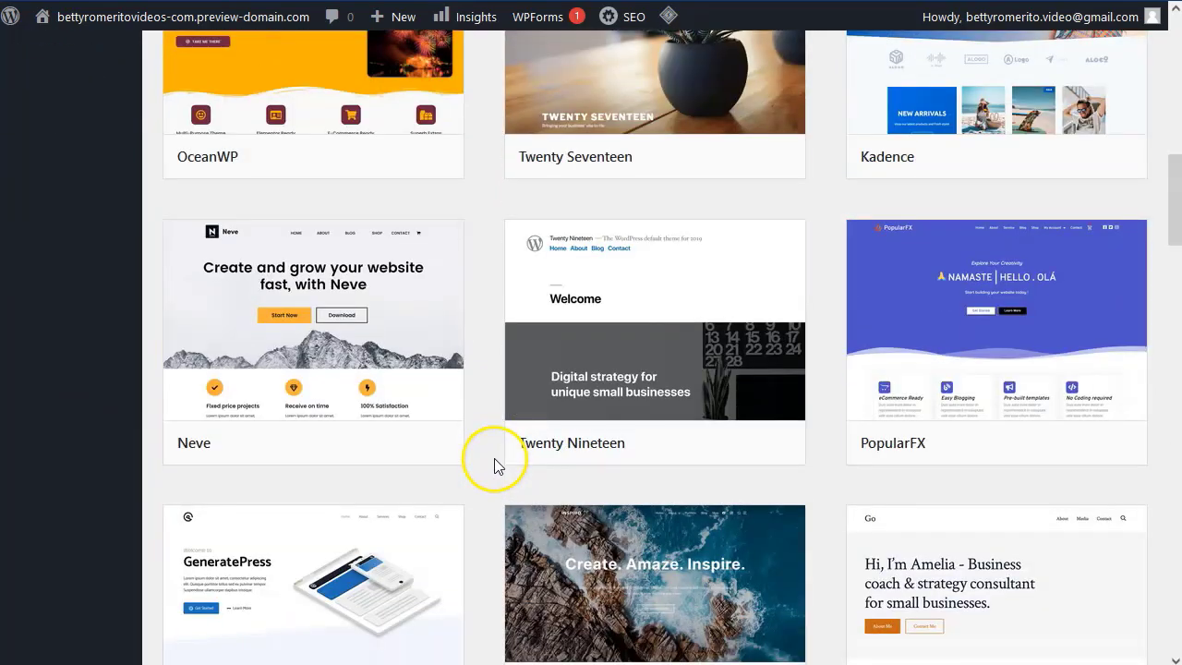
{"action": "scroll", "coordinate": [494, 458], "scroll_direction": "up", "scroll_amount": 9}
{"action": "scroll", "coordinate": [492, 451], "scroll_direction": "up", "scroll_amount": 3}
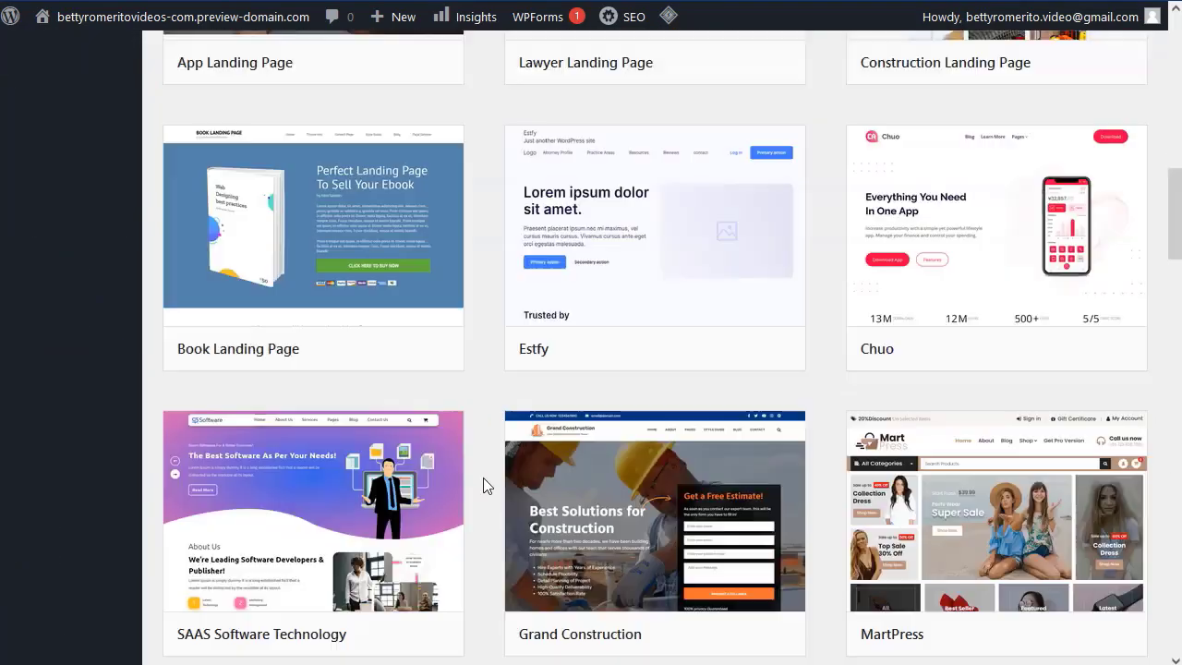
Search the themes for 'landing', then start a new page from Pages > Add New.
{"action": "scroll", "coordinate": [484, 476], "scroll_direction": "up", "scroll_amount": 5}
{"action": "scroll", "coordinate": [484, 473], "scroll_direction": "up", "scroll_amount": 6}
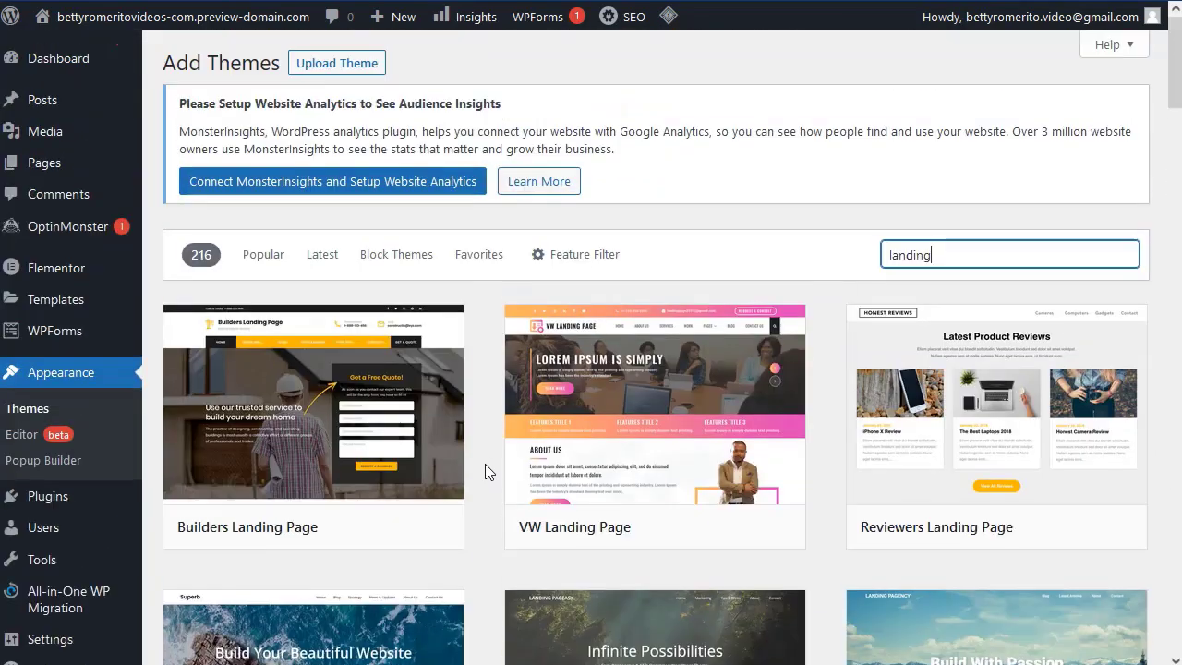
{"action": "left_click", "coordinate": [497, 432]}
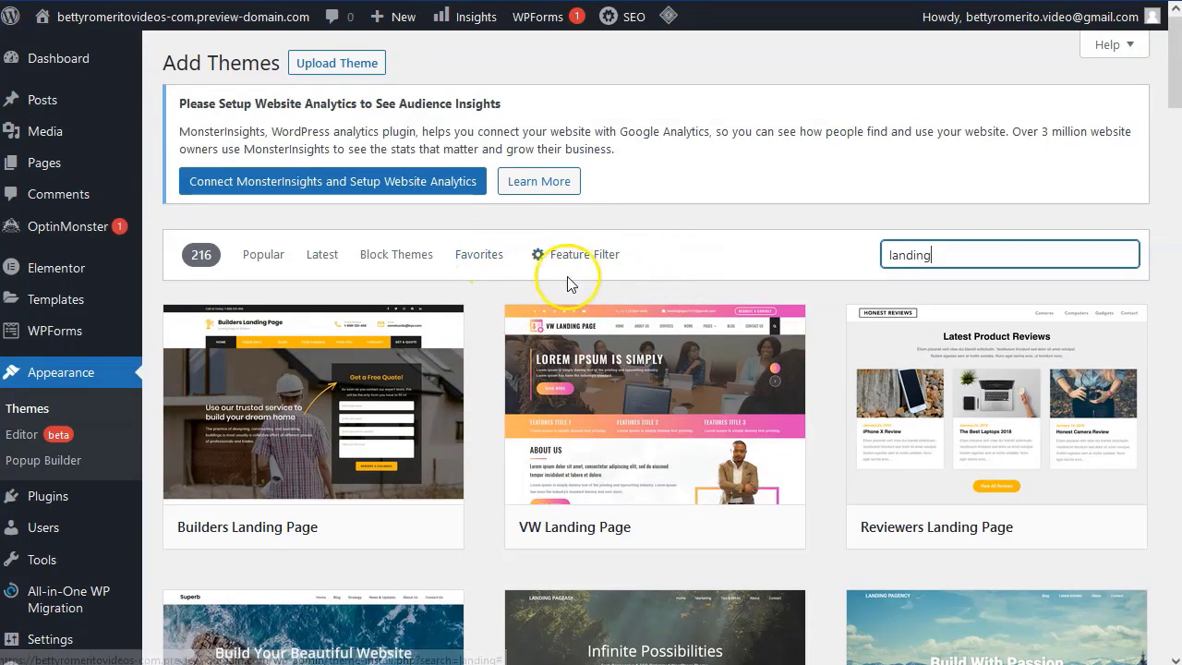
{"action": "left_click", "coordinate": [40, 167]}
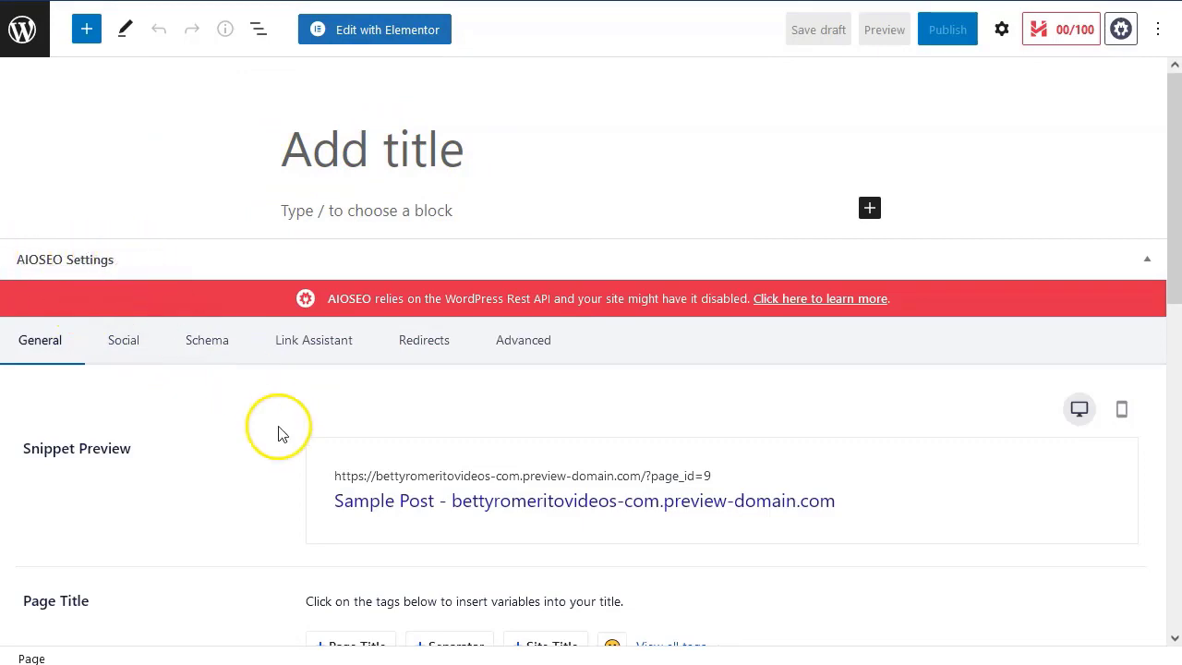
Enter 'test landing' as the page title and launch the Elementor editor for it.
{"action": "scroll", "coordinate": [276, 439], "scroll_direction": "down", "scroll_amount": 3}
{"action": "scroll", "coordinate": [313, 490], "scroll_direction": "down", "scroll_amount": 5}
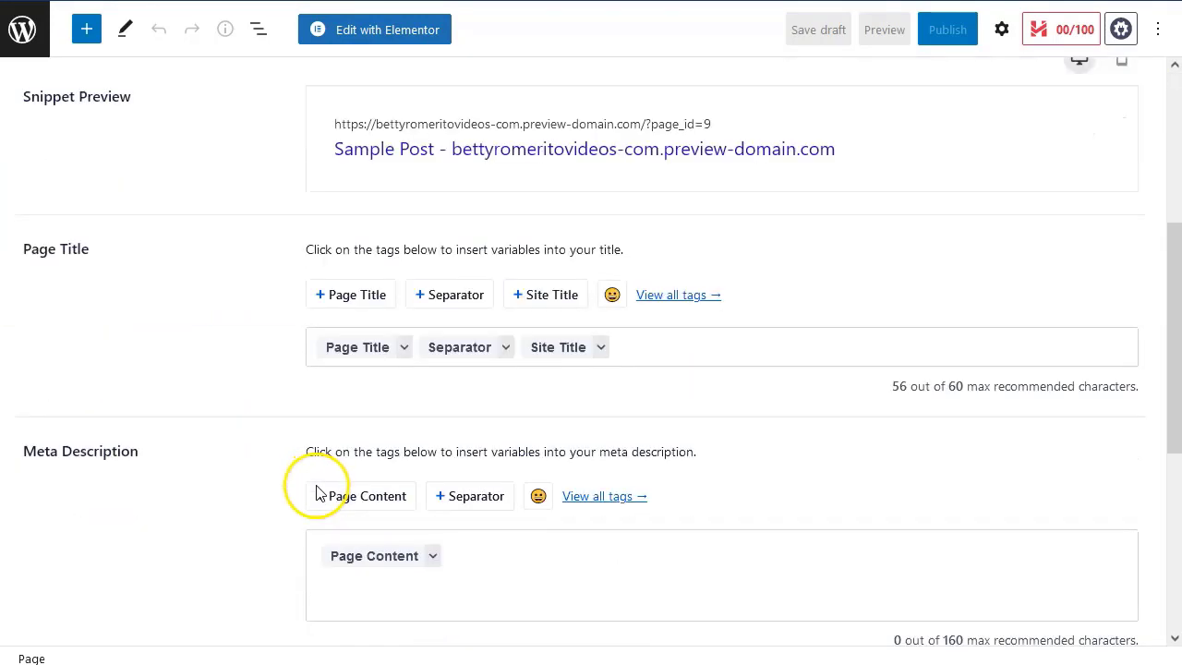
{"action": "scroll", "coordinate": [306, 498], "scroll_direction": "up", "scroll_amount": 7}
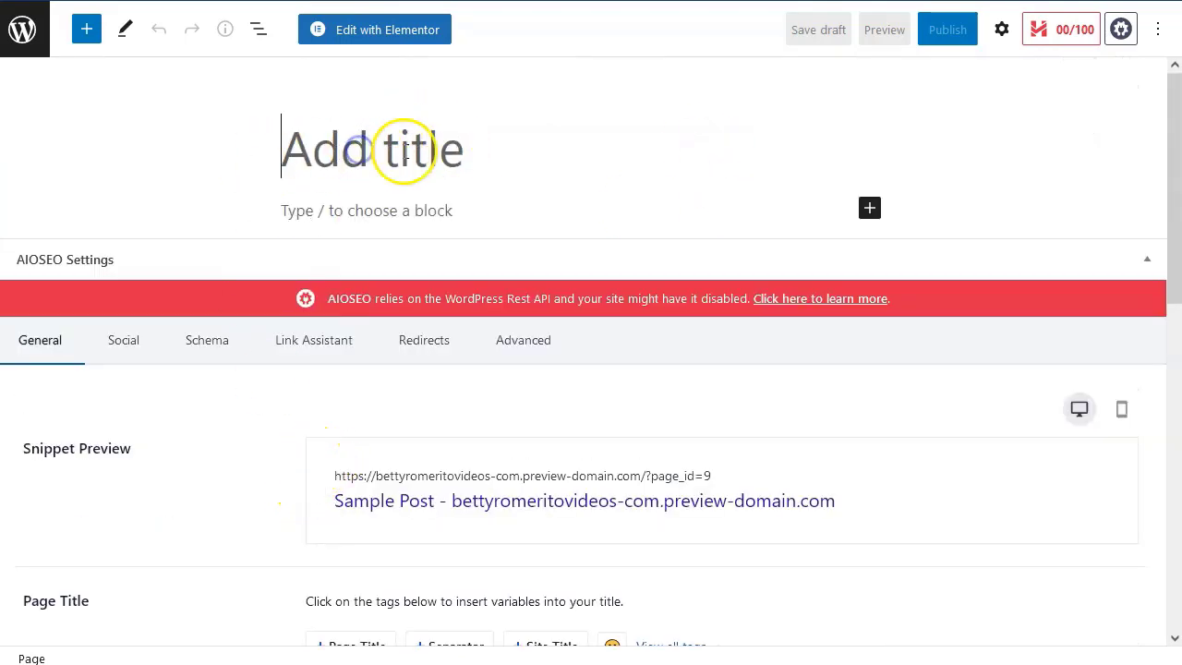
{"action": "type", "text": "test "}
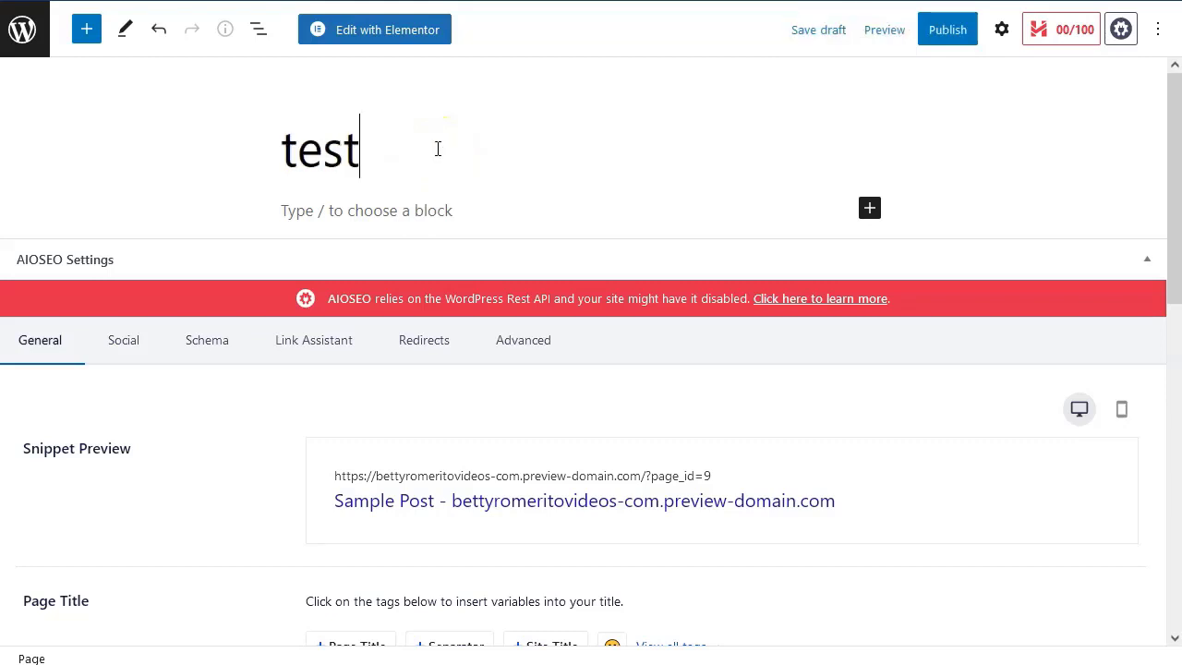
{"action": "type", "text": "landings"}
{"action": "key", "text": "BackSpace"}
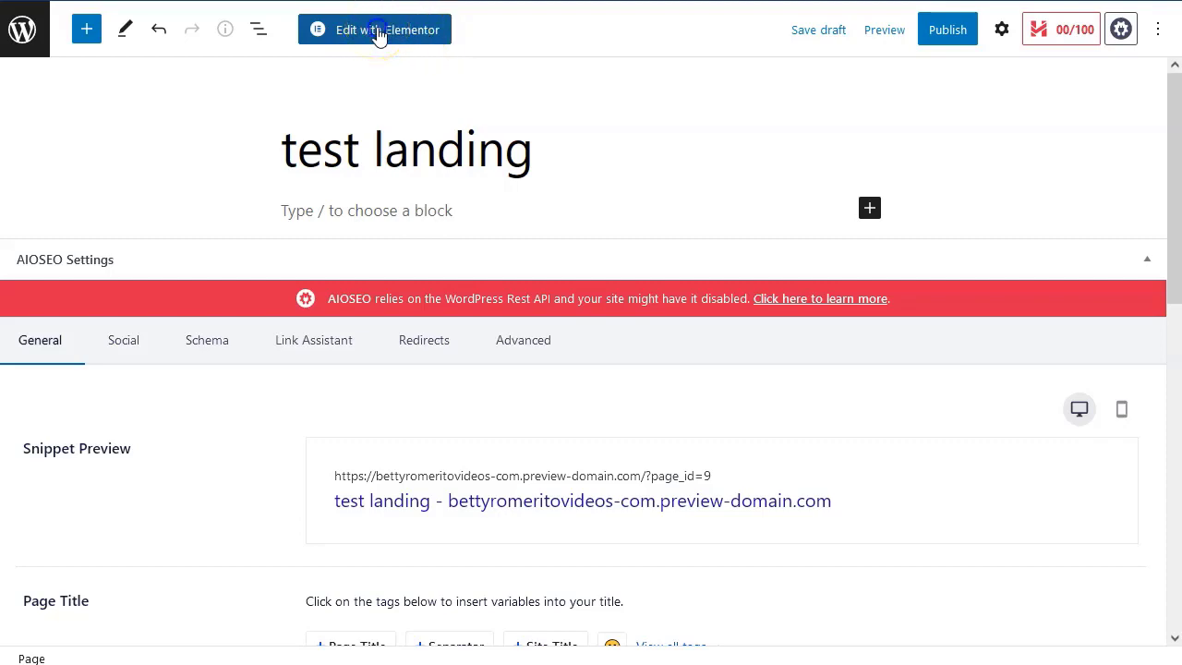
{"action": "left_click", "coordinate": [377, 31]}
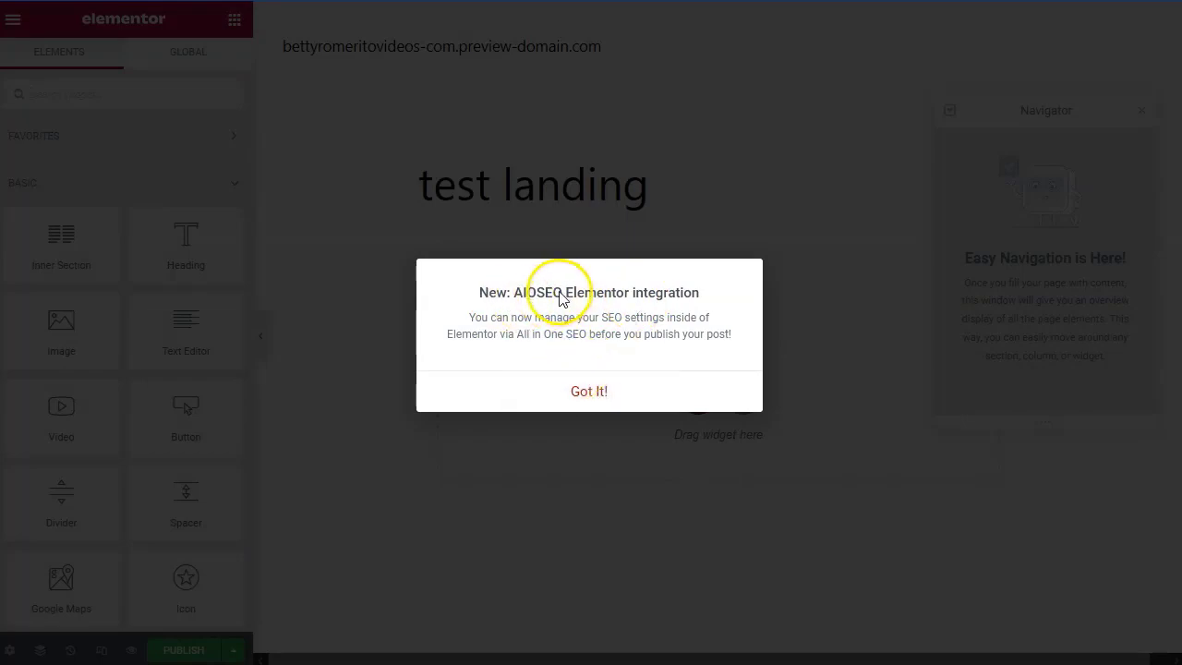
Dismiss the SEO notice and set the page layout to Elementor Canvas.
{"action": "left_click", "coordinate": [582, 391]}
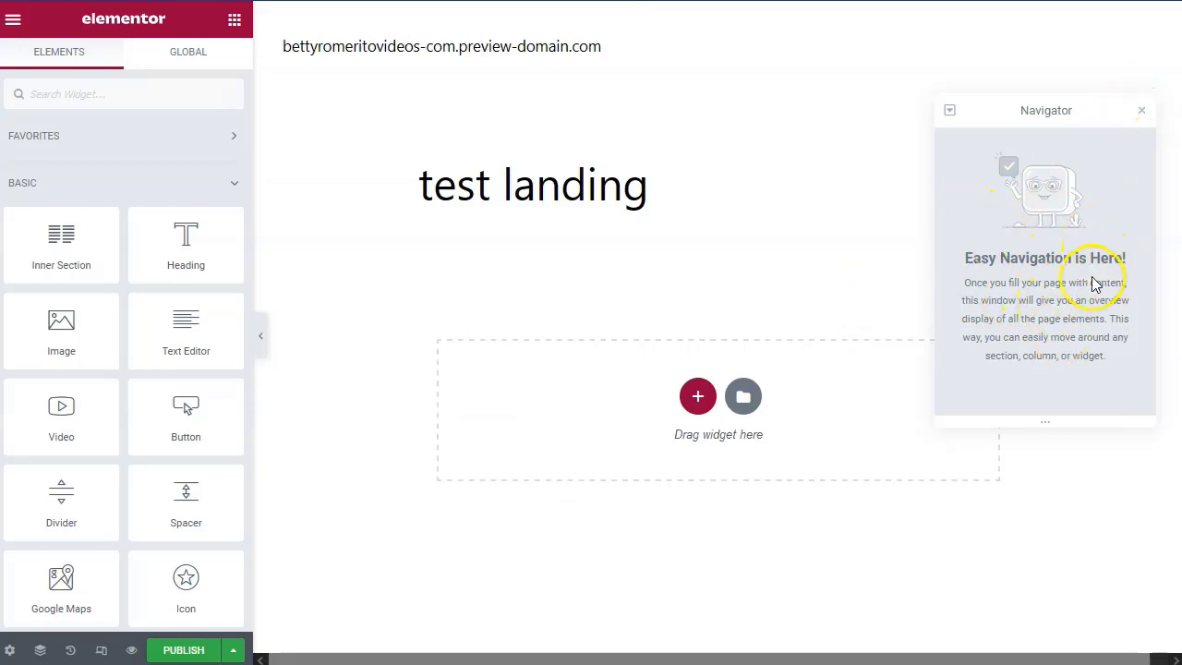
{"action": "left_click", "coordinate": [1142, 112]}
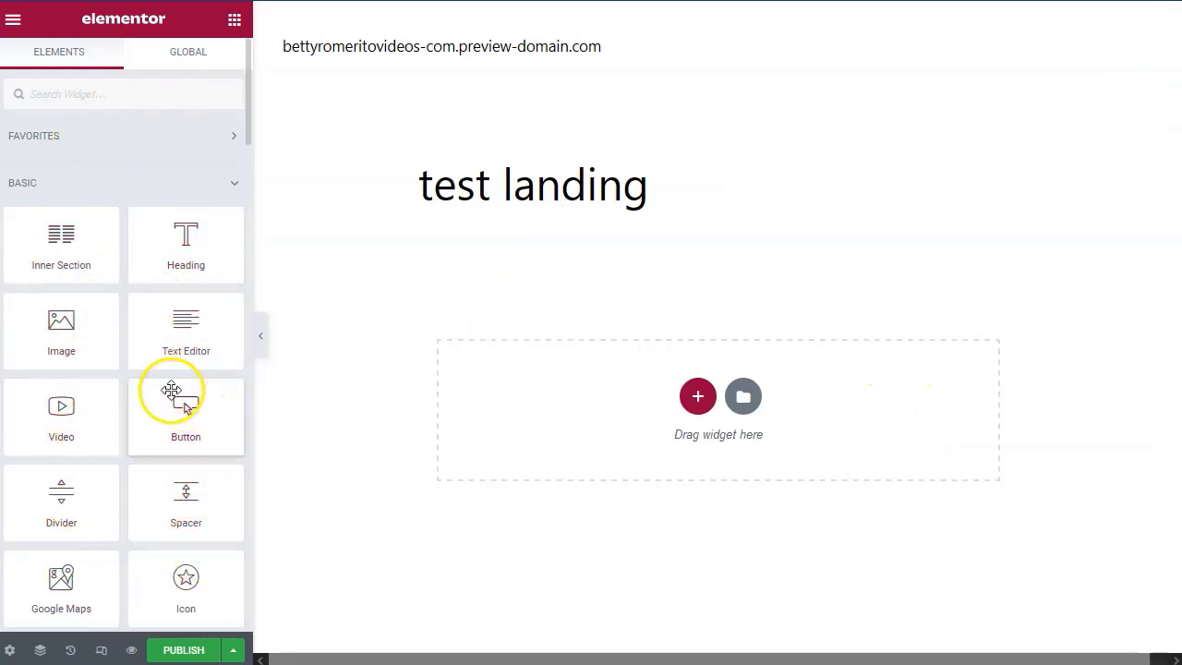
{"action": "left_click", "coordinate": [10, 651]}
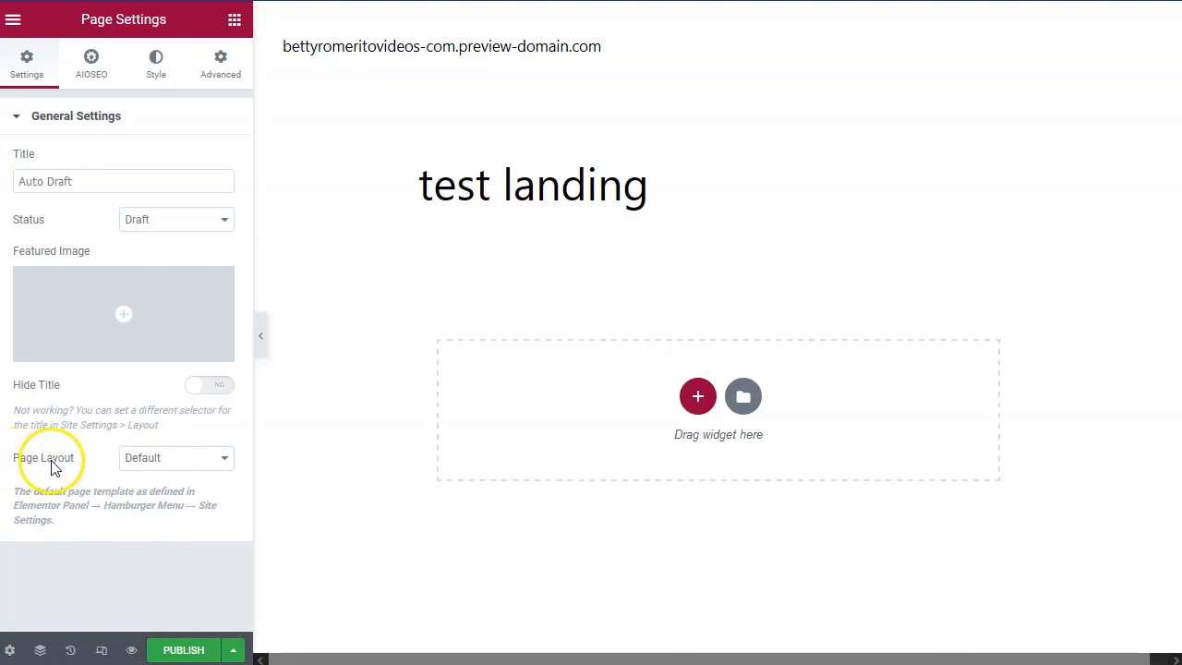
{"action": "left_click", "coordinate": [190, 457]}
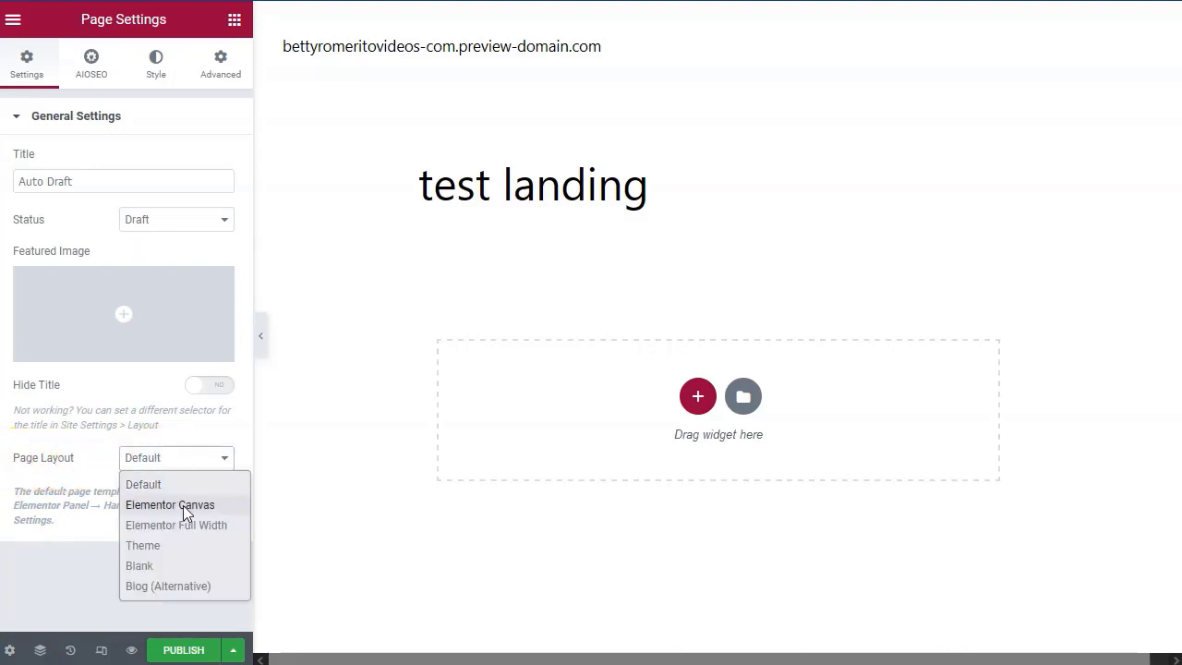
{"action": "left_click", "coordinate": [183, 505]}
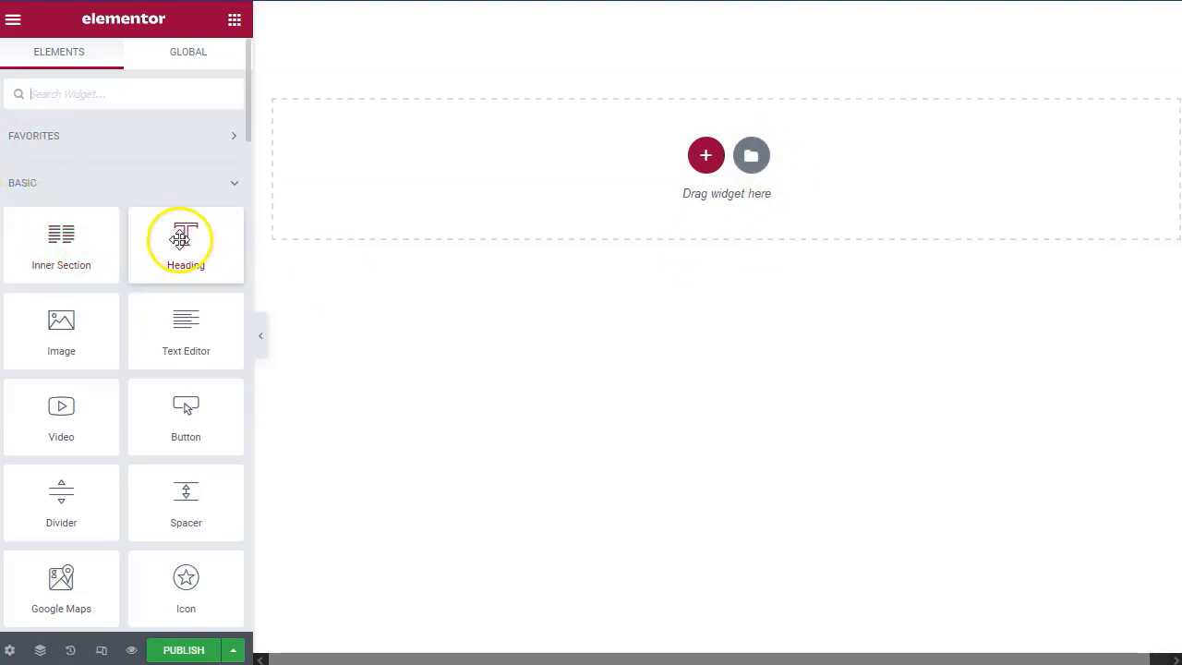
Add a Heading widget and try Medium and XXL sizes before returning to Default.
{"action": "left_click_drag", "start_coordinate": [185, 237], "coordinate": [624, 171]}
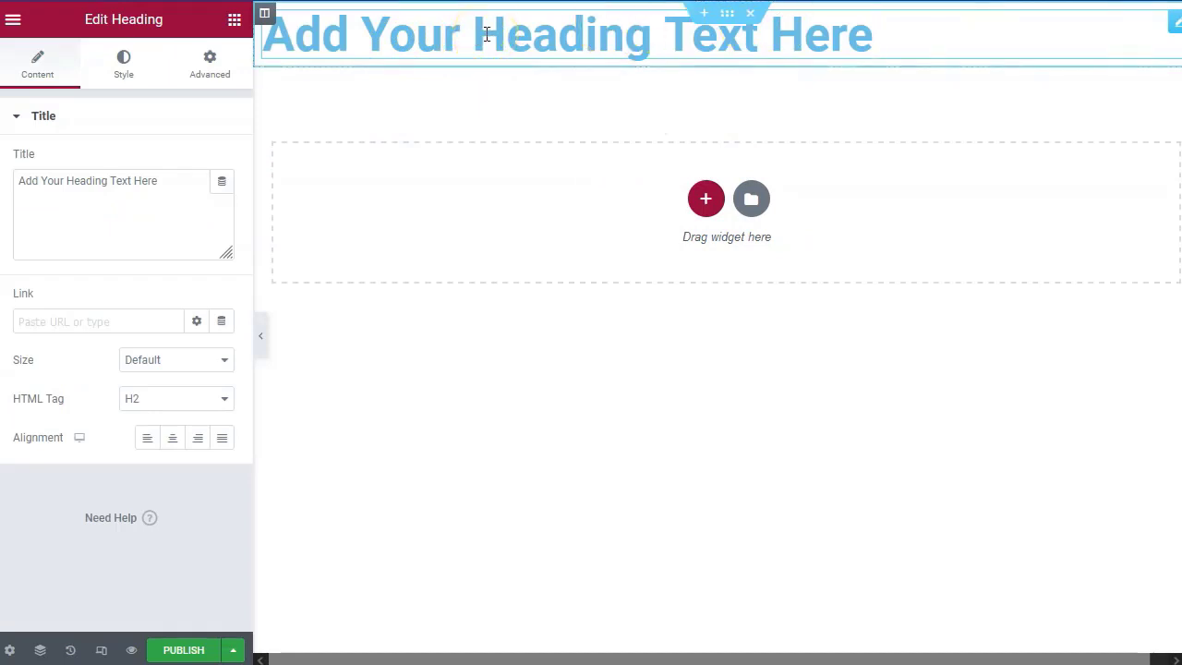
{"action": "left_click", "coordinate": [160, 365]}
{"action": "left_click", "coordinate": [159, 366]}
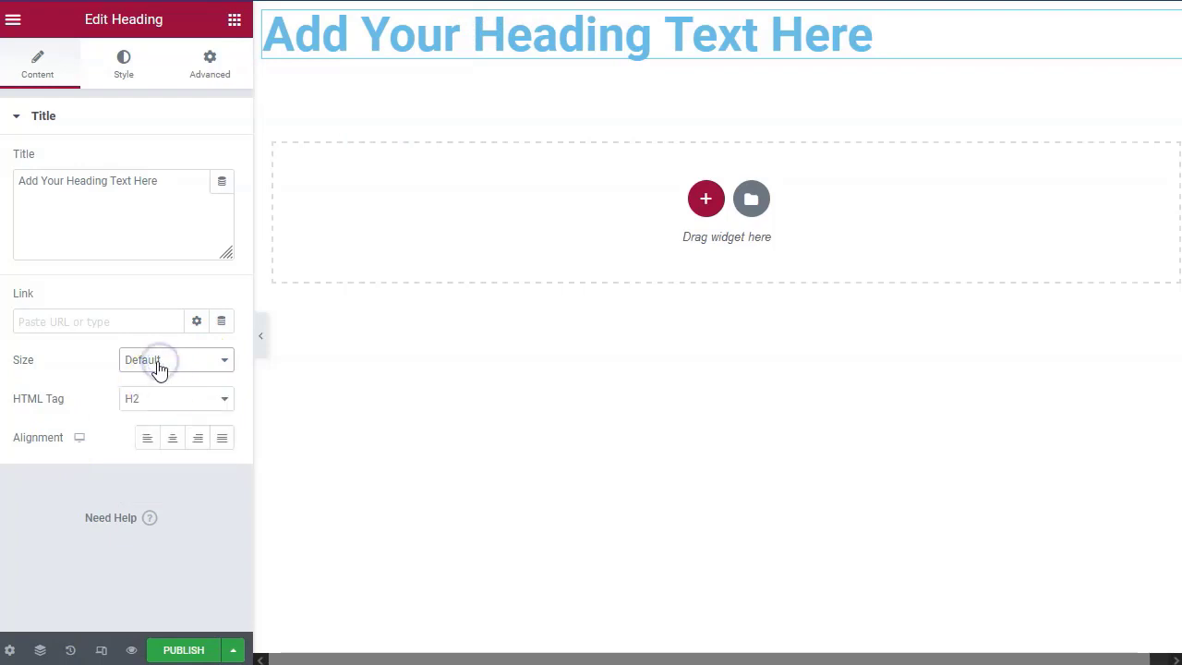
{"action": "left_click", "coordinate": [159, 368]}
{"action": "left_click", "coordinate": [156, 427]}
{"action": "left_click", "coordinate": [191, 361]}
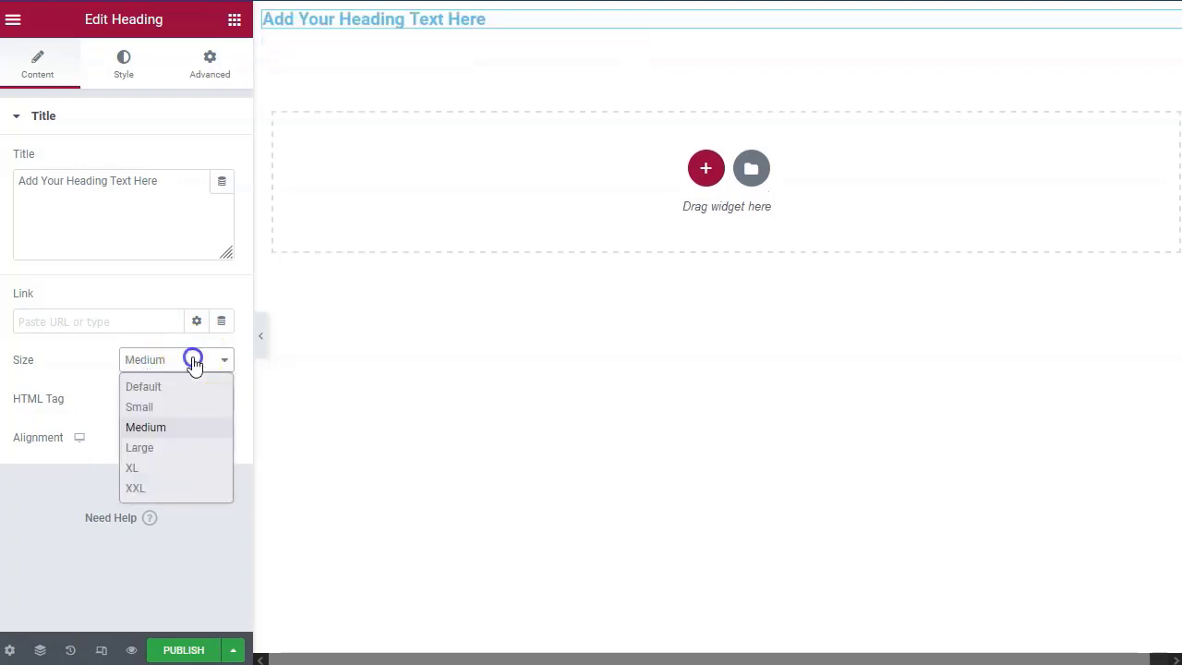
{"action": "left_click", "coordinate": [163, 493]}
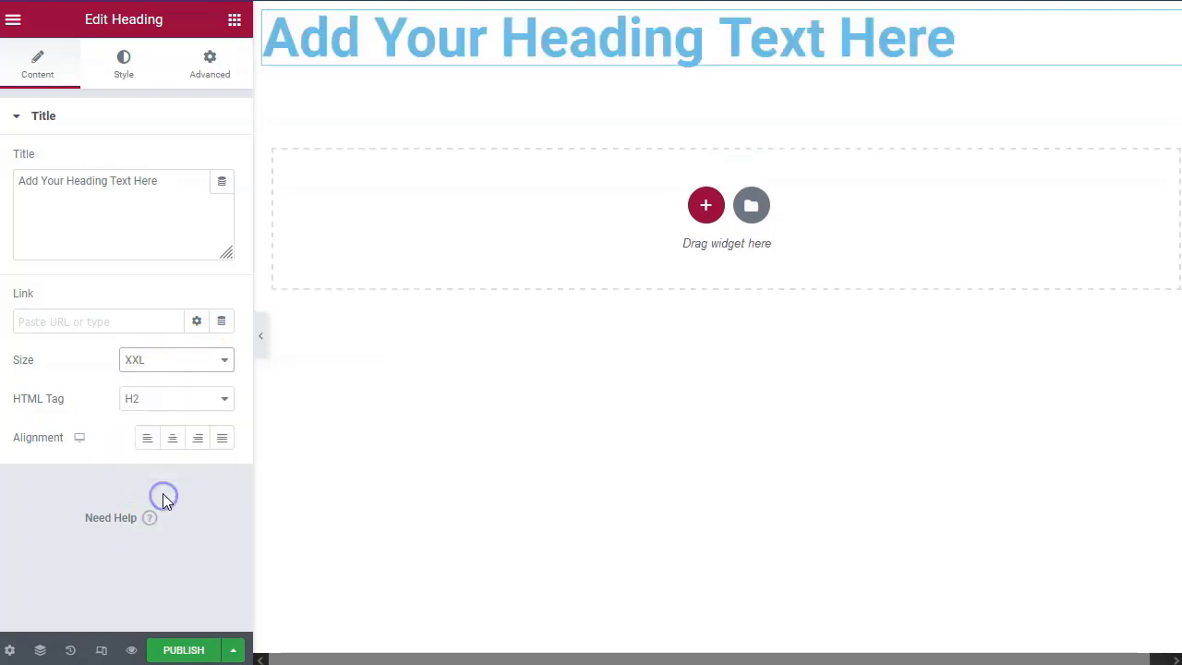
{"action": "left_click", "coordinate": [181, 366]}
{"action": "left_click", "coordinate": [169, 386]}
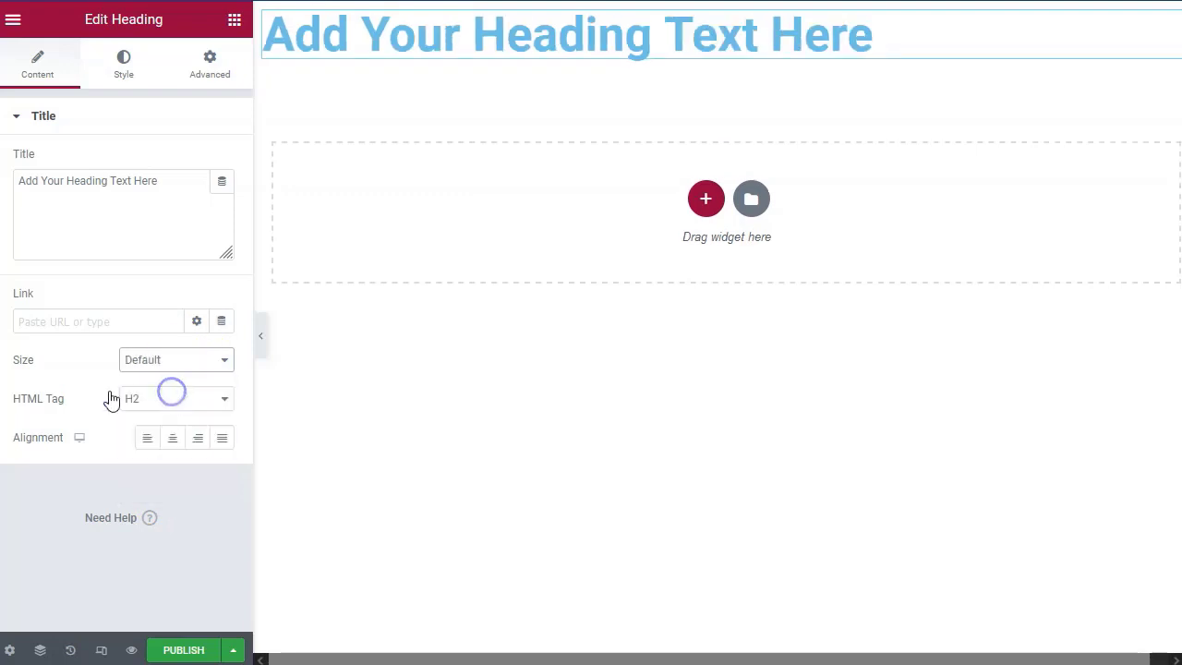
Switch the heading tag to H1 and back to H2, then delete the heading.
{"action": "left_click", "coordinate": [188, 402]}
{"action": "left_click", "coordinate": [172, 425]}
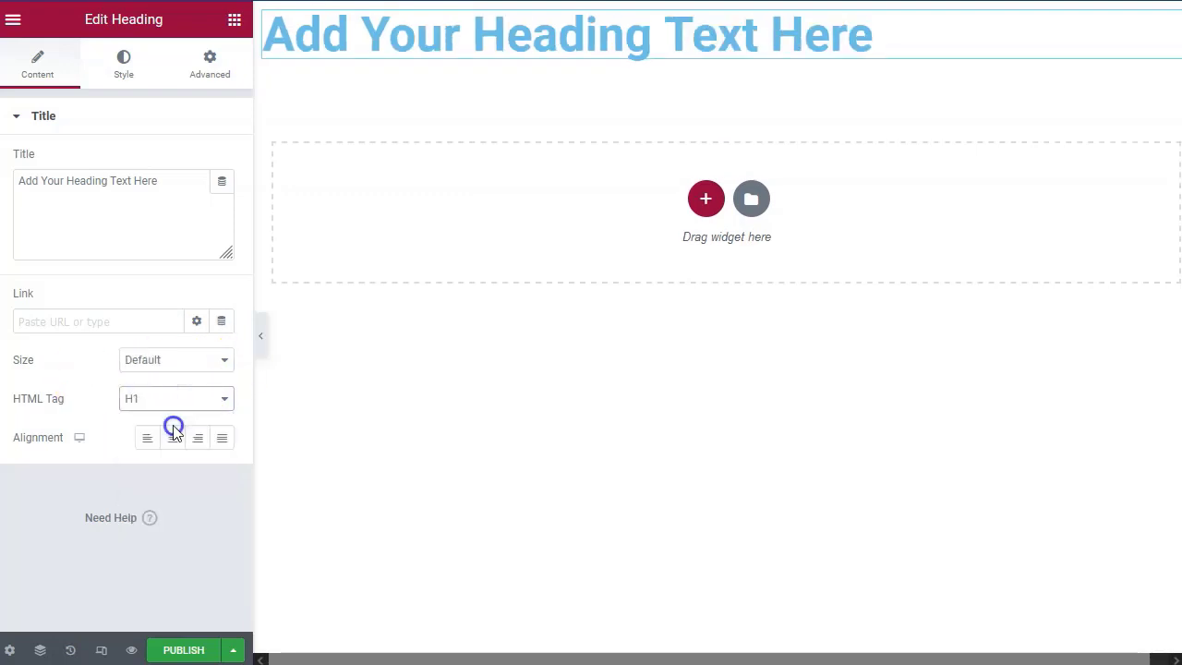
{"action": "left_click", "coordinate": [177, 401]}
{"action": "left_click", "coordinate": [163, 446]}
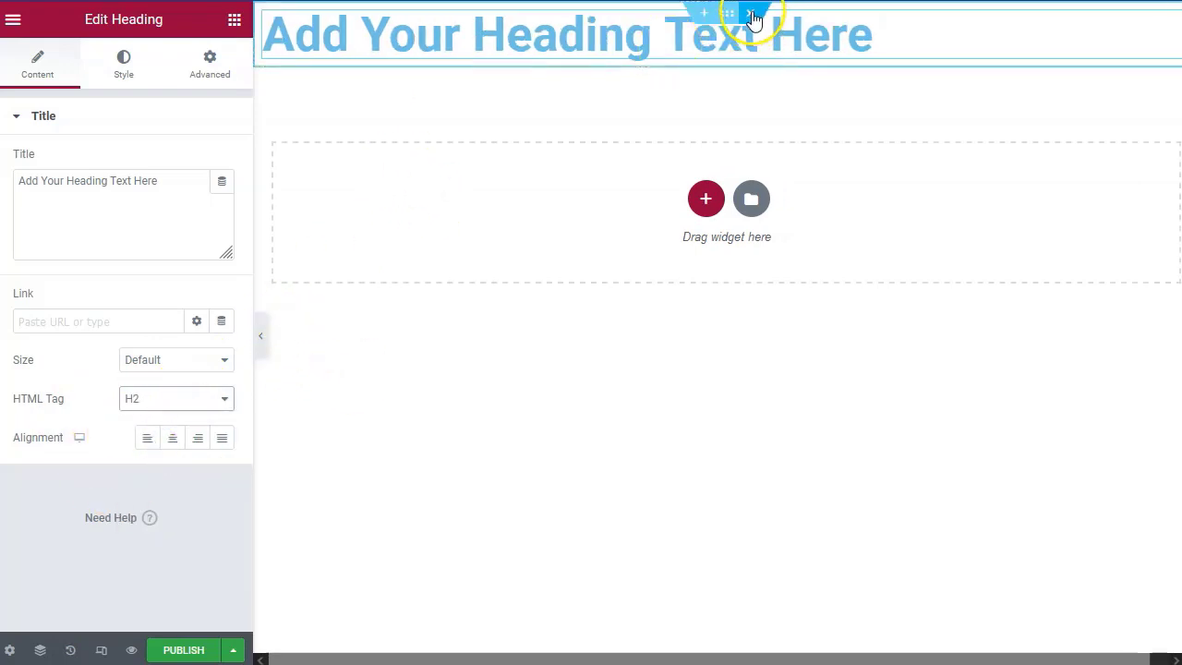
{"action": "left_click", "coordinate": [750, 14]}
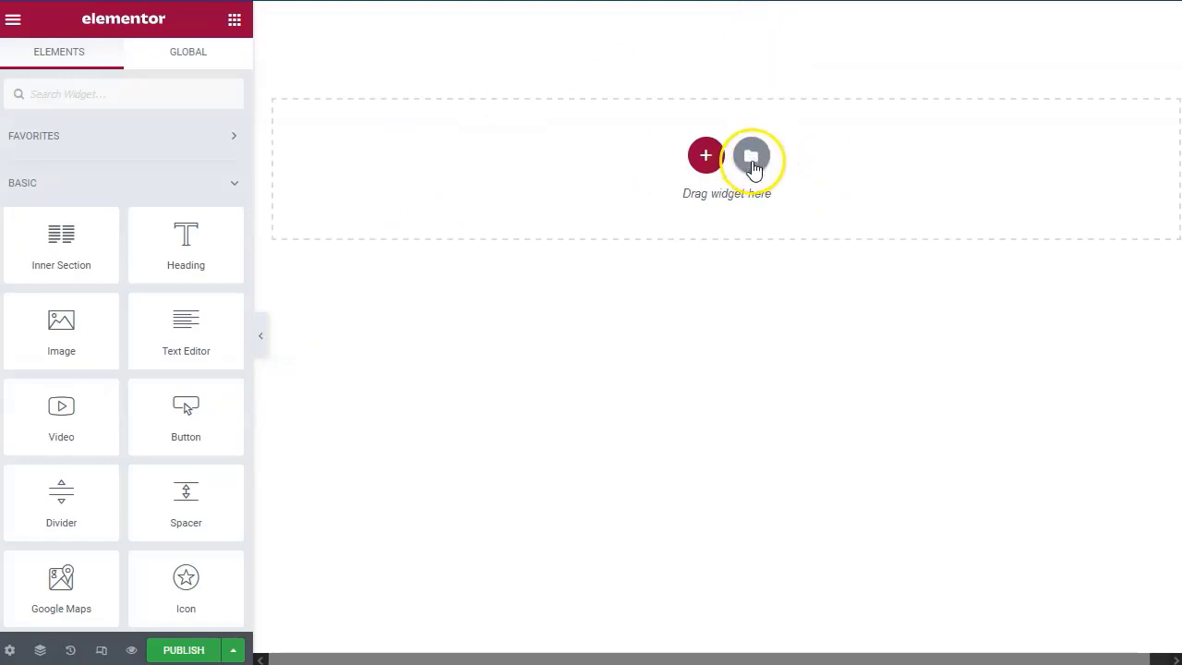
Open the template library, look through Blocks, Pages and the empty My Templates, ending on Pages.
{"action": "left_click", "coordinate": [753, 156]}
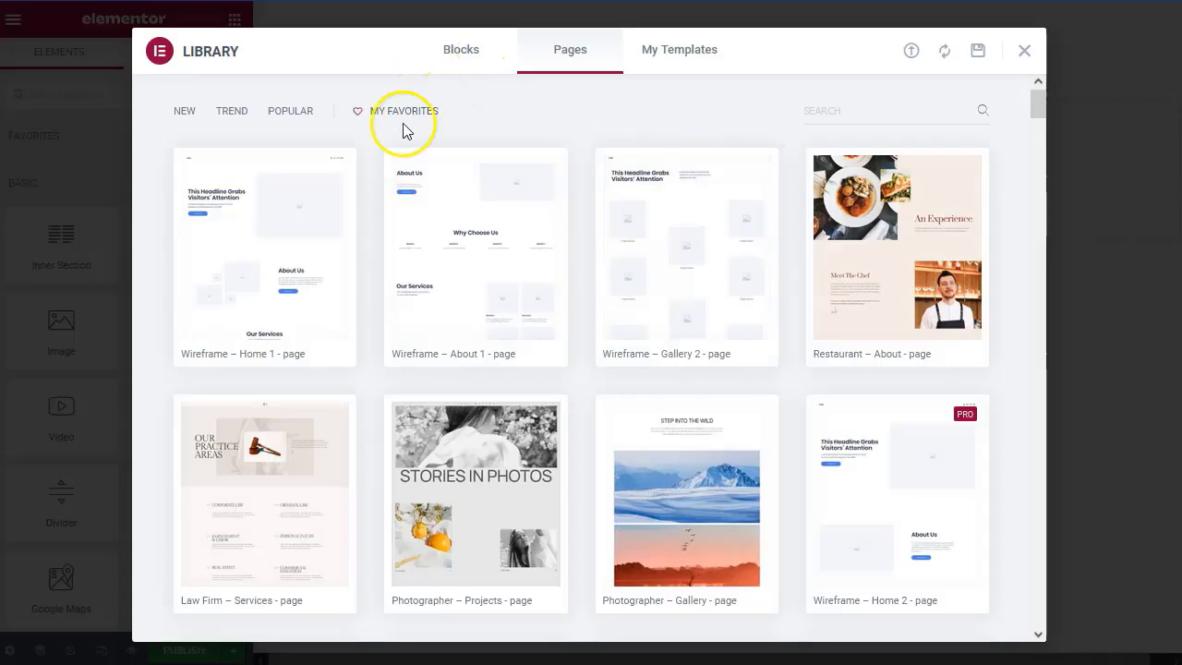
{"action": "left_click", "coordinate": [463, 52]}
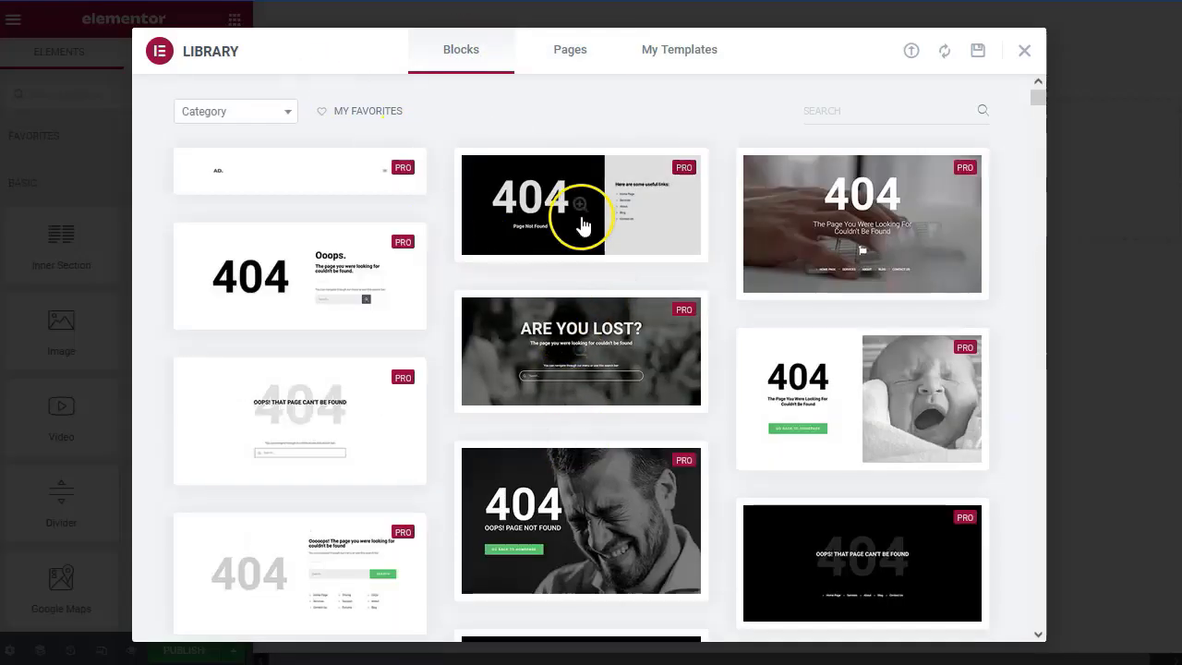
{"action": "left_click", "coordinate": [577, 52]}
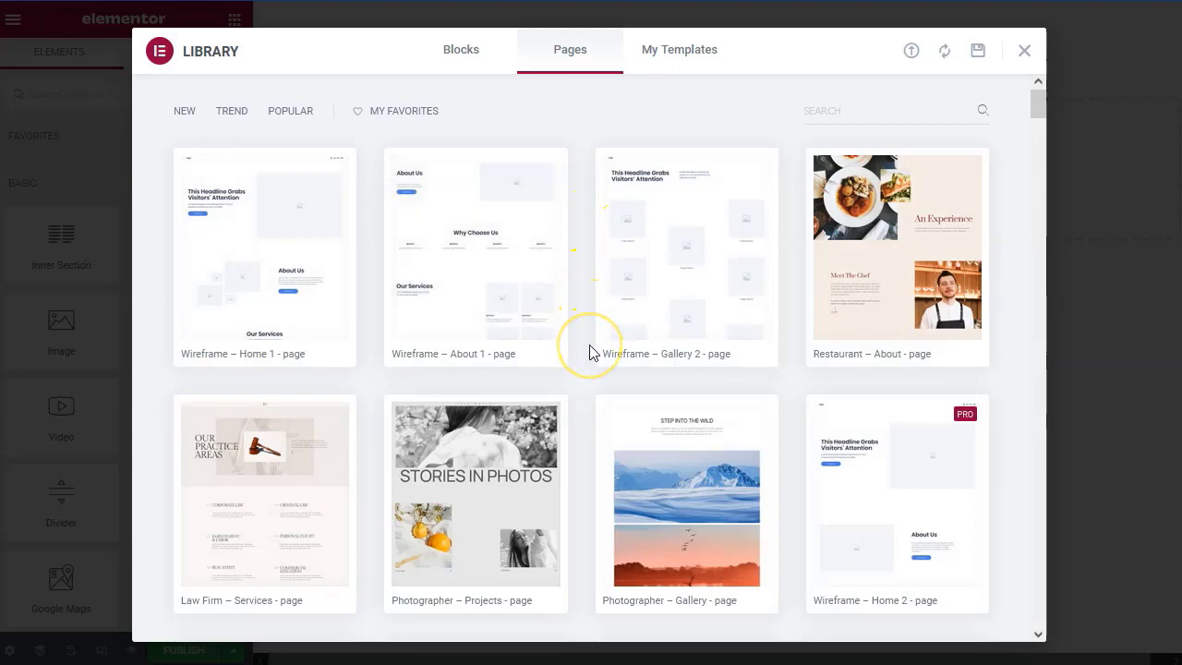
{"action": "scroll", "coordinate": [591, 355], "scroll_direction": "down", "scroll_amount": 2}
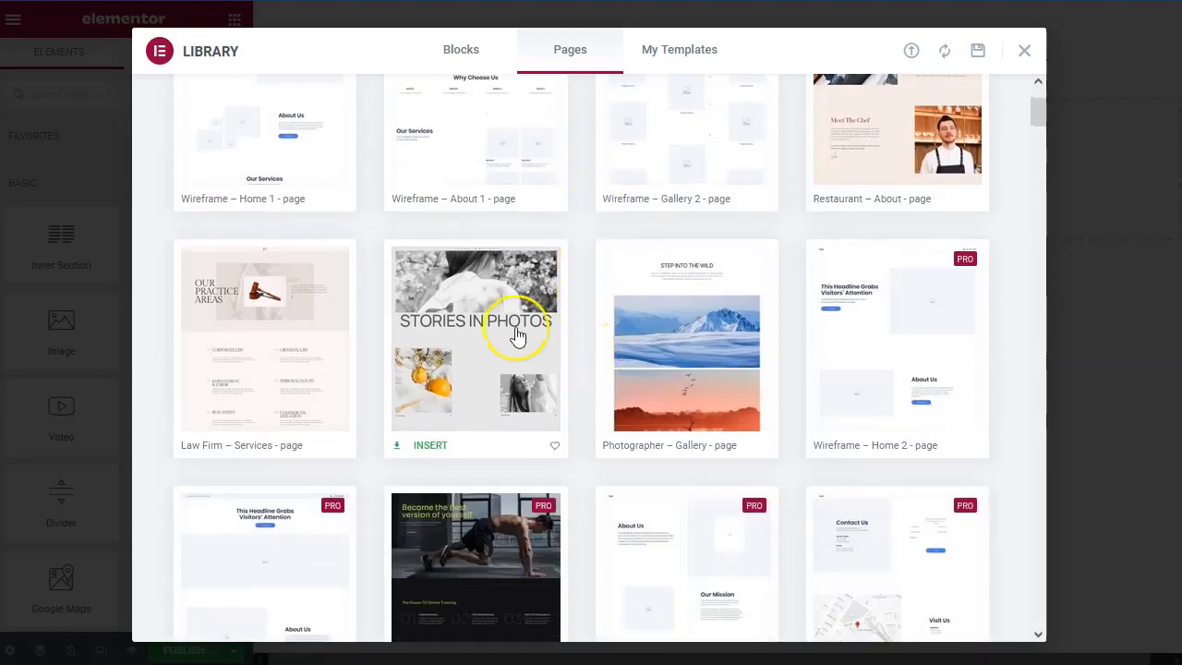
{"action": "scroll", "coordinate": [581, 406], "scroll_direction": "down", "scroll_amount": 3}
{"action": "scroll", "coordinate": [578, 431], "scroll_direction": "down", "scroll_amount": 3}
{"action": "scroll", "coordinate": [596, 416], "scroll_direction": "up", "scroll_amount": 10}
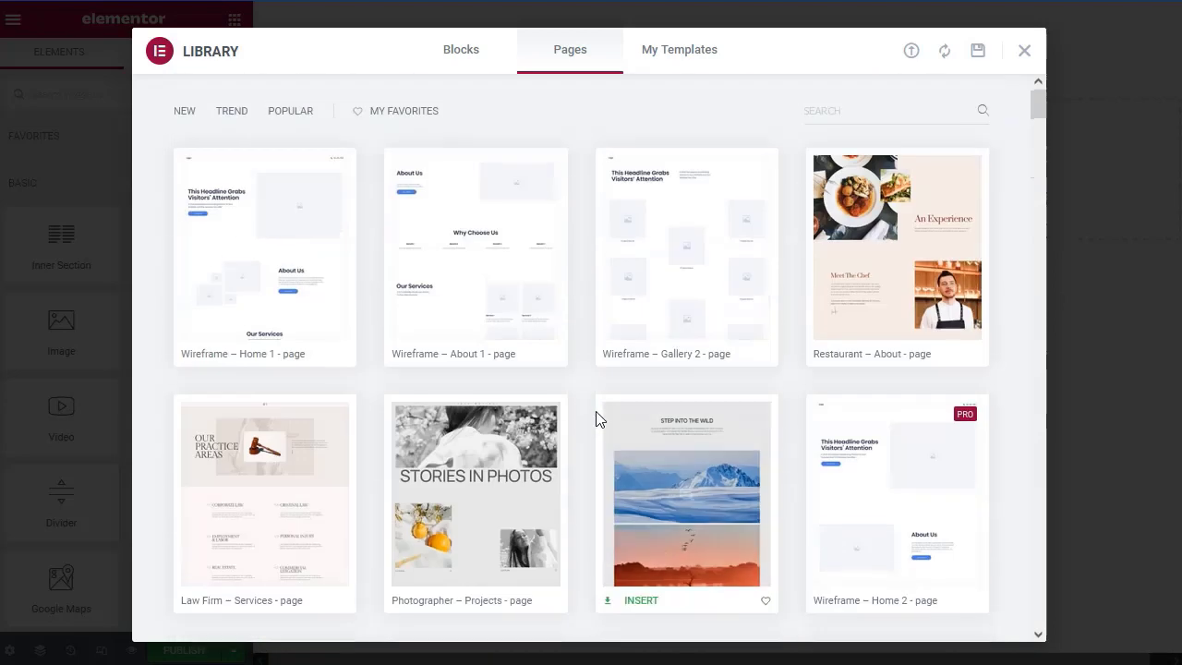
{"action": "left_click", "coordinate": [695, 55]}
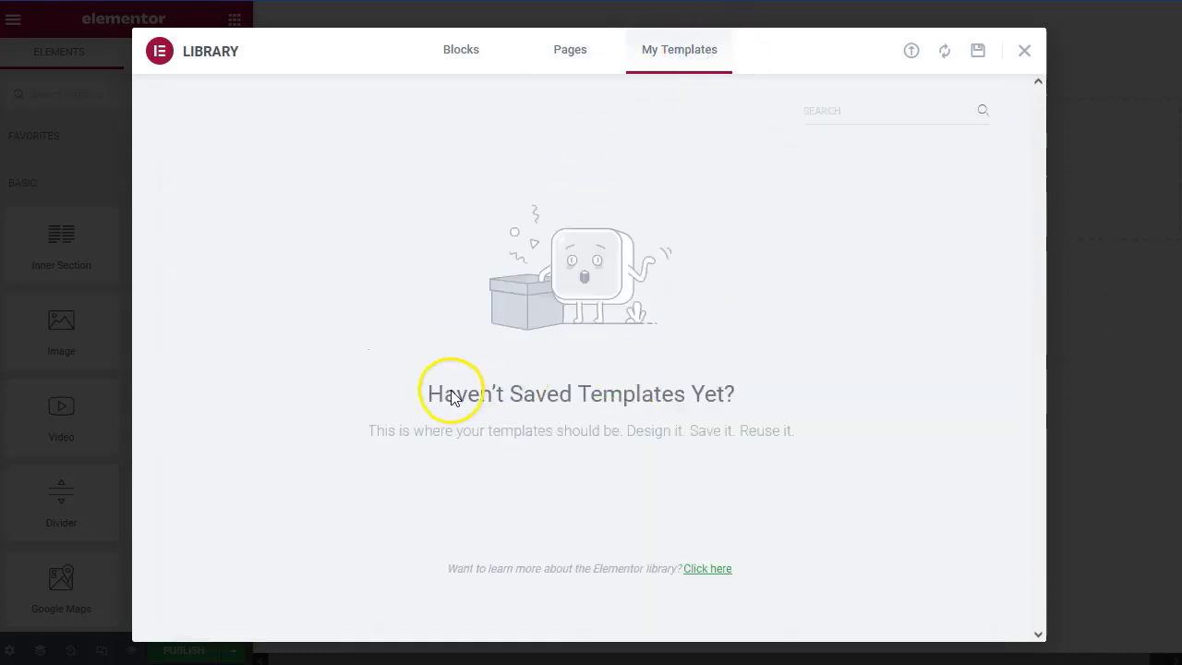
{"action": "left_click", "coordinate": [567, 48]}
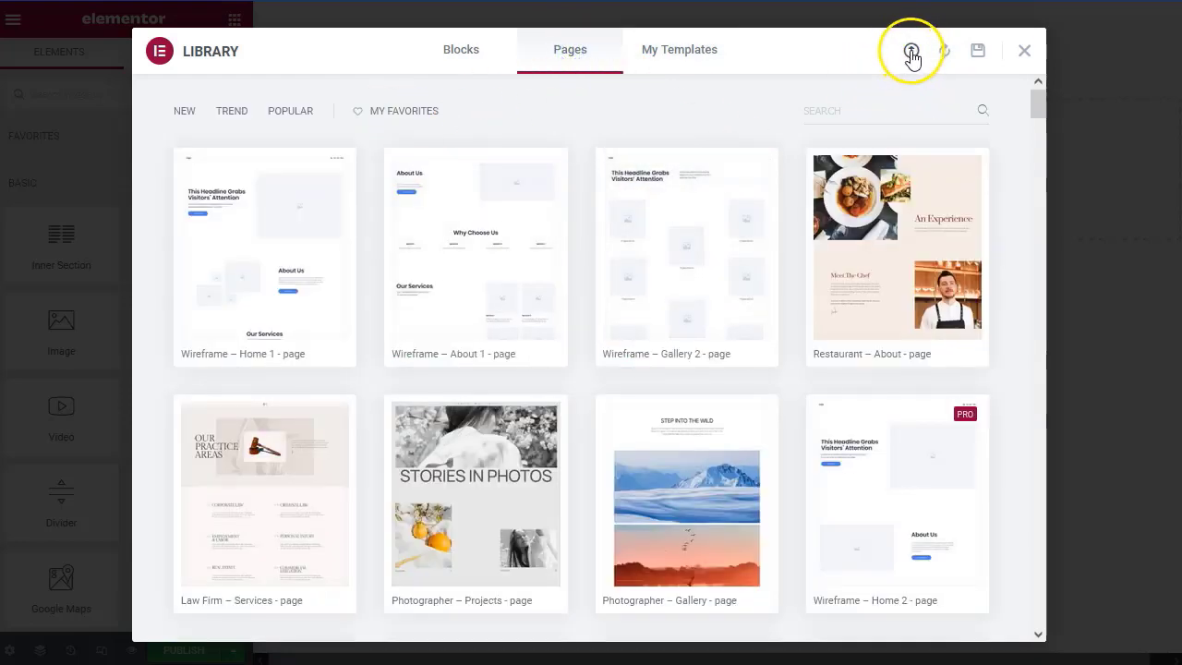
Import '12 Curso Ovos de Páscoa.json' into the library without enabling unfiltered uploads.
{"action": "left_click", "coordinate": [911, 54]}
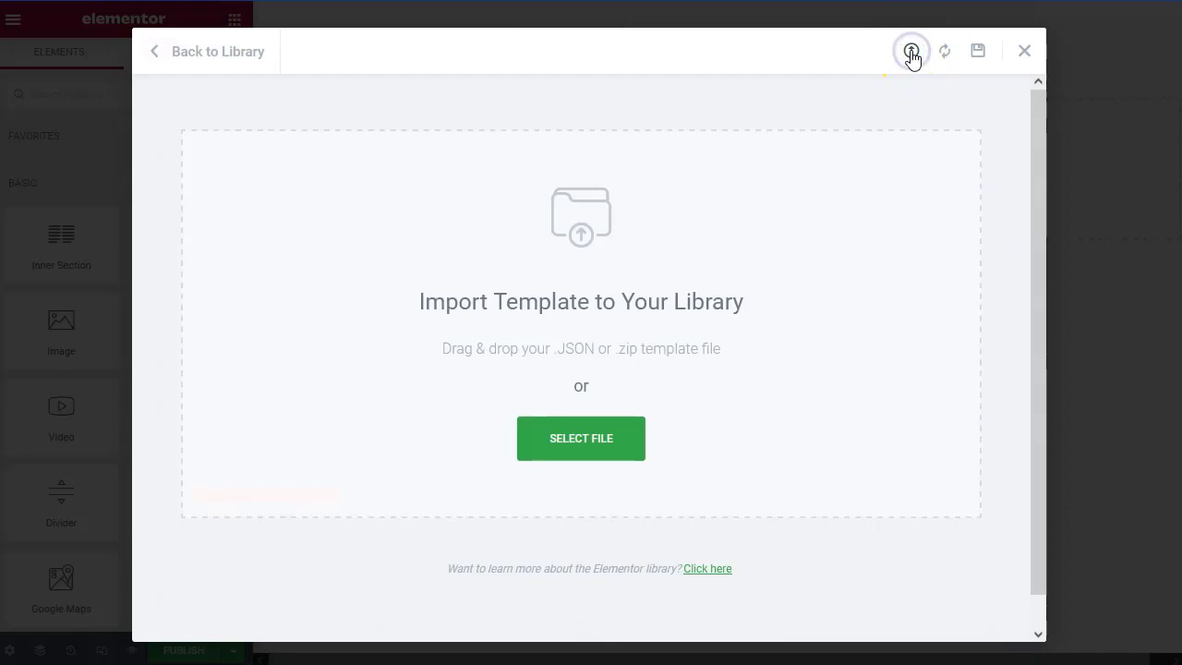
{"action": "left_click", "coordinate": [580, 439]}
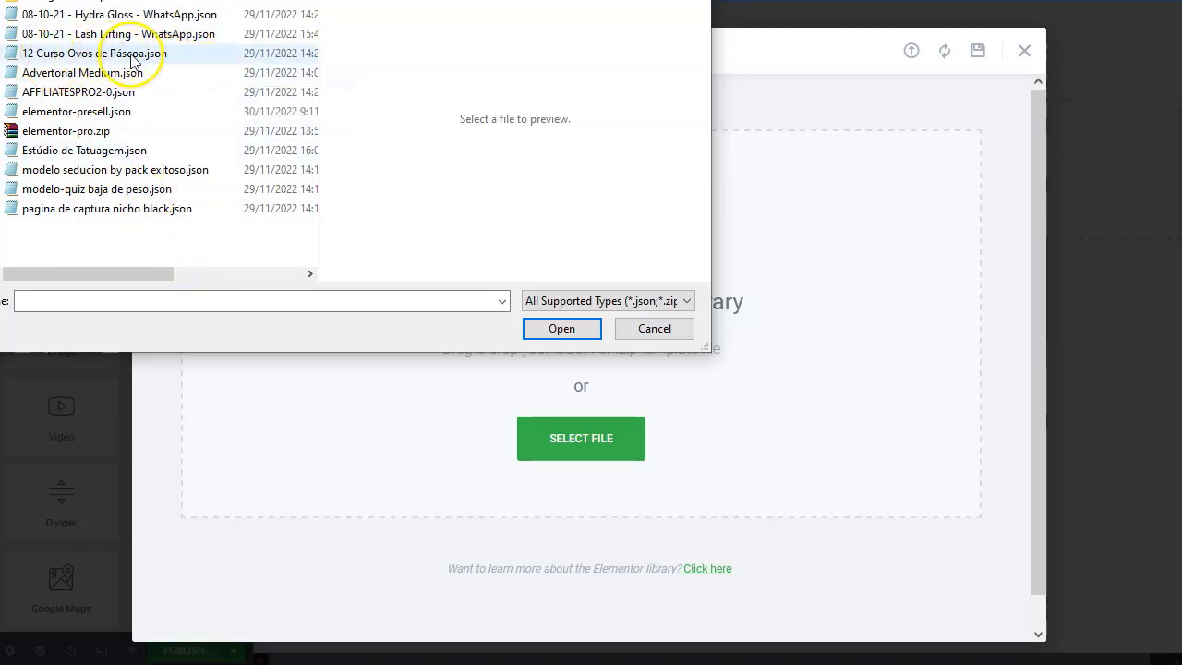
{"action": "left_click", "coordinate": [193, 57]}
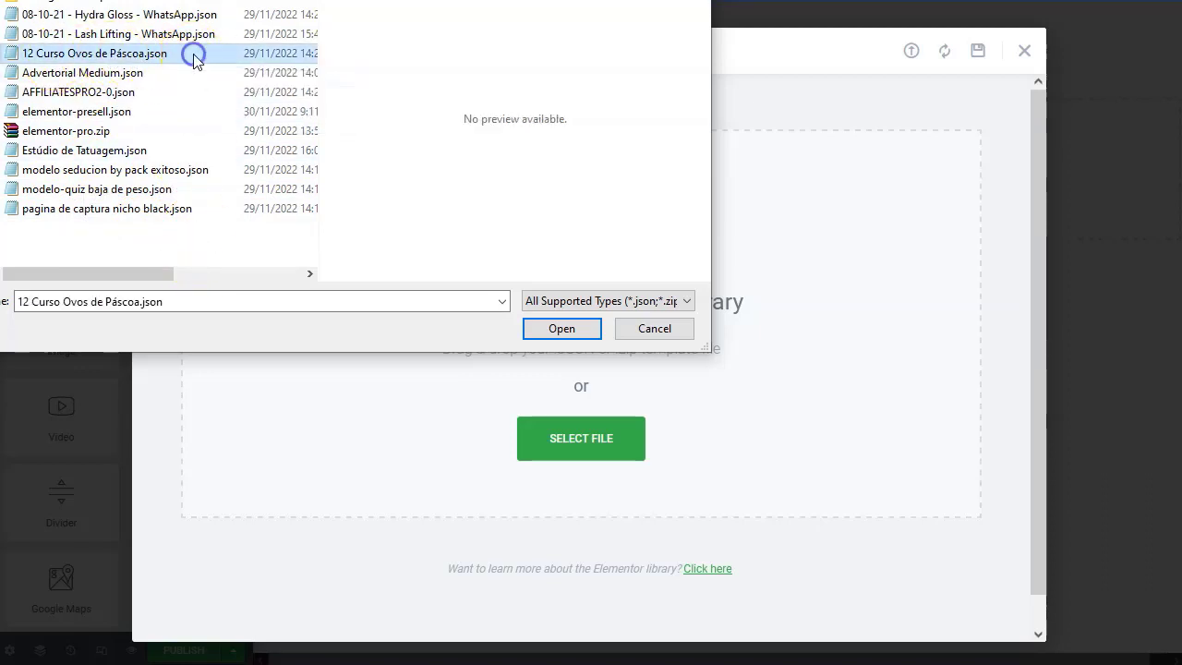
{"action": "left_click", "coordinate": [560, 329]}
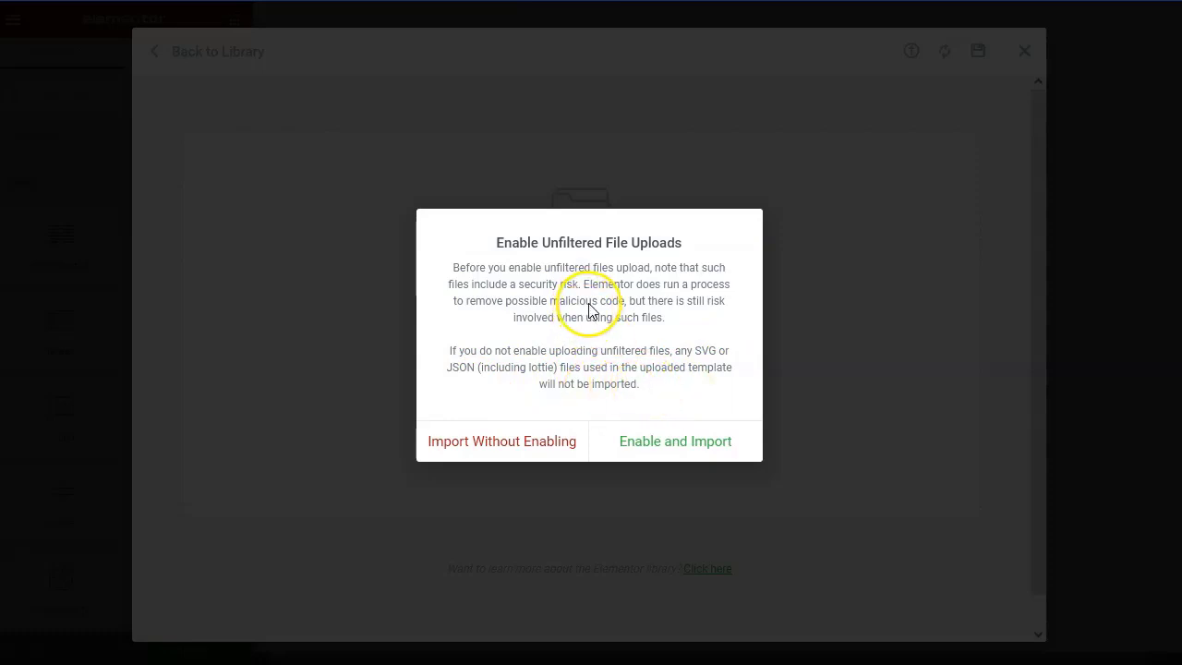
{"action": "left_click", "coordinate": [516, 444]}
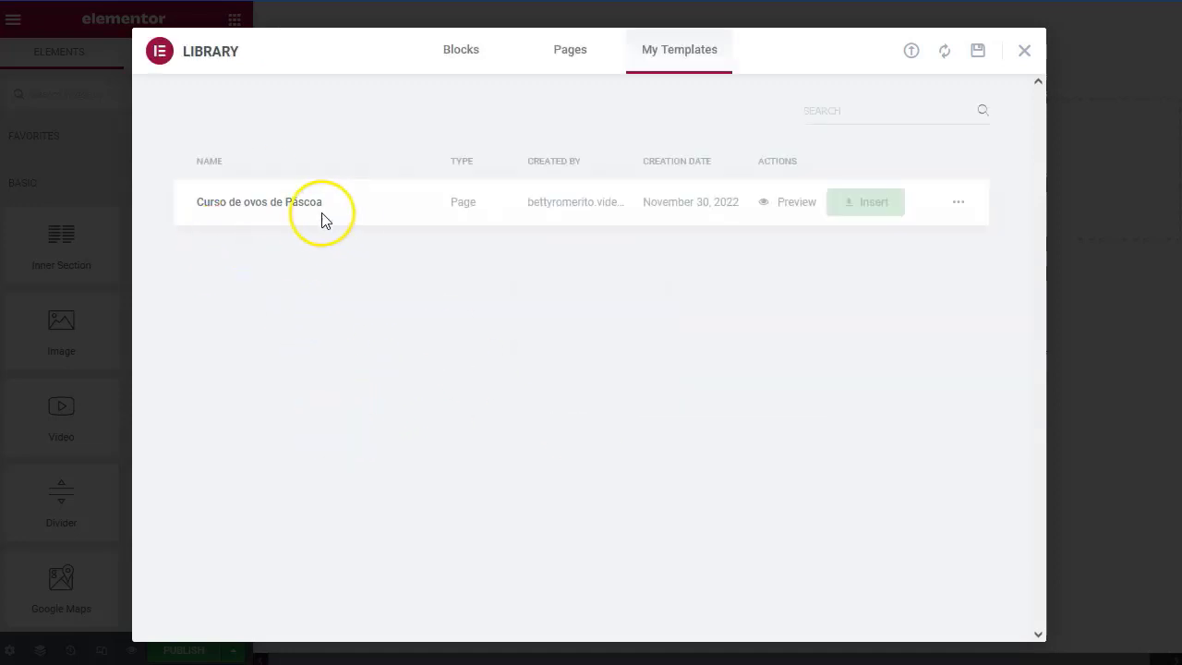
Preview the imported 'Curso de ovos de Páscoa' template, scrolling through the page.
{"action": "left_click", "coordinate": [788, 203]}
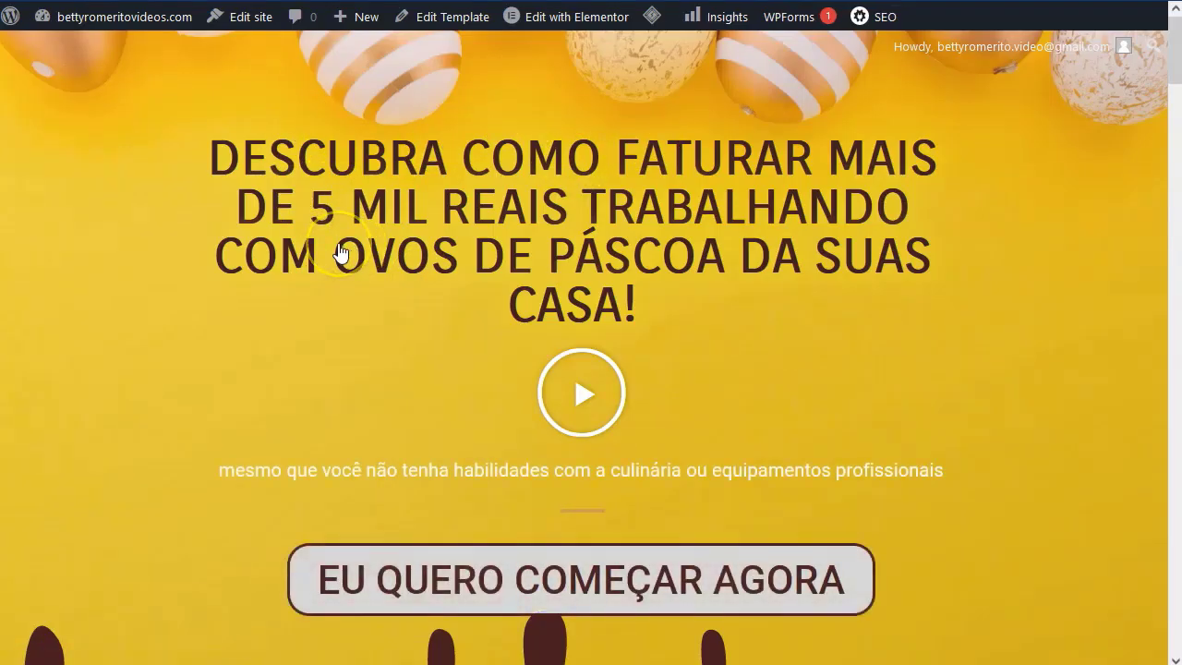
{"action": "scroll", "coordinate": [338, 255], "scroll_direction": "down", "scroll_amount": 5}
{"action": "scroll", "coordinate": [339, 254], "scroll_direction": "down", "scroll_amount": 20}
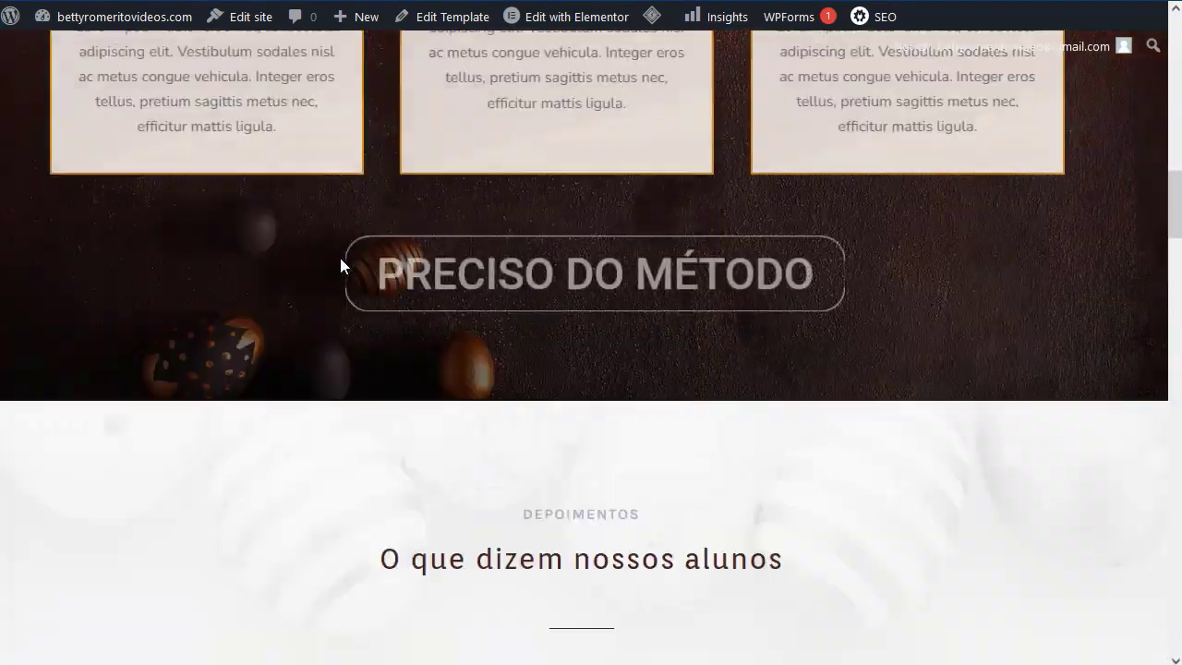
{"action": "scroll", "coordinate": [342, 264], "scroll_direction": "down", "scroll_amount": 20}
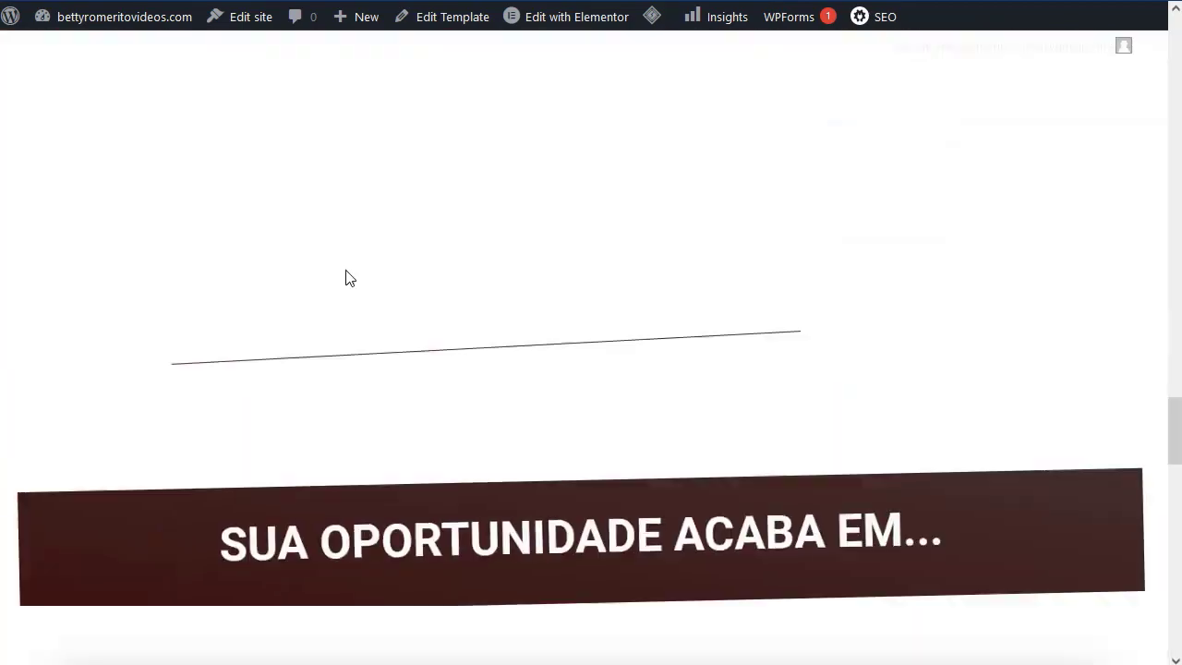
{"action": "scroll", "coordinate": [349, 273], "scroll_direction": "down", "scroll_amount": 10}
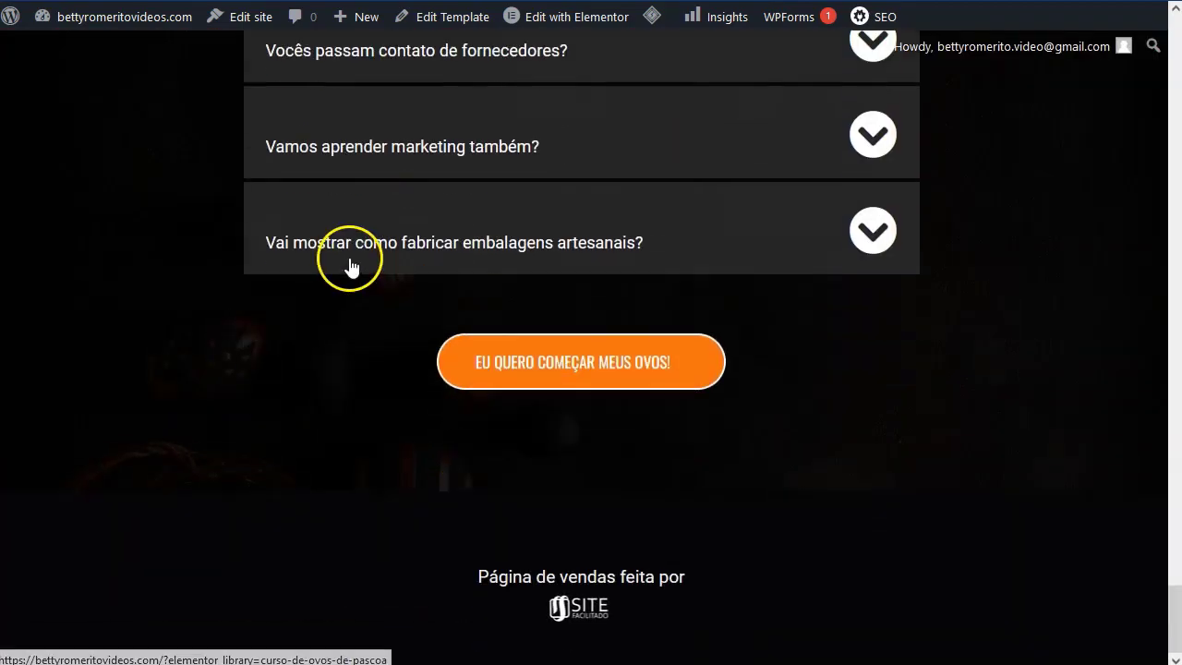
{"action": "scroll", "coordinate": [349, 263], "scroll_direction": "up", "scroll_amount": 20}
{"action": "scroll", "coordinate": [343, 257], "scroll_direction": "up", "scroll_amount": 20}
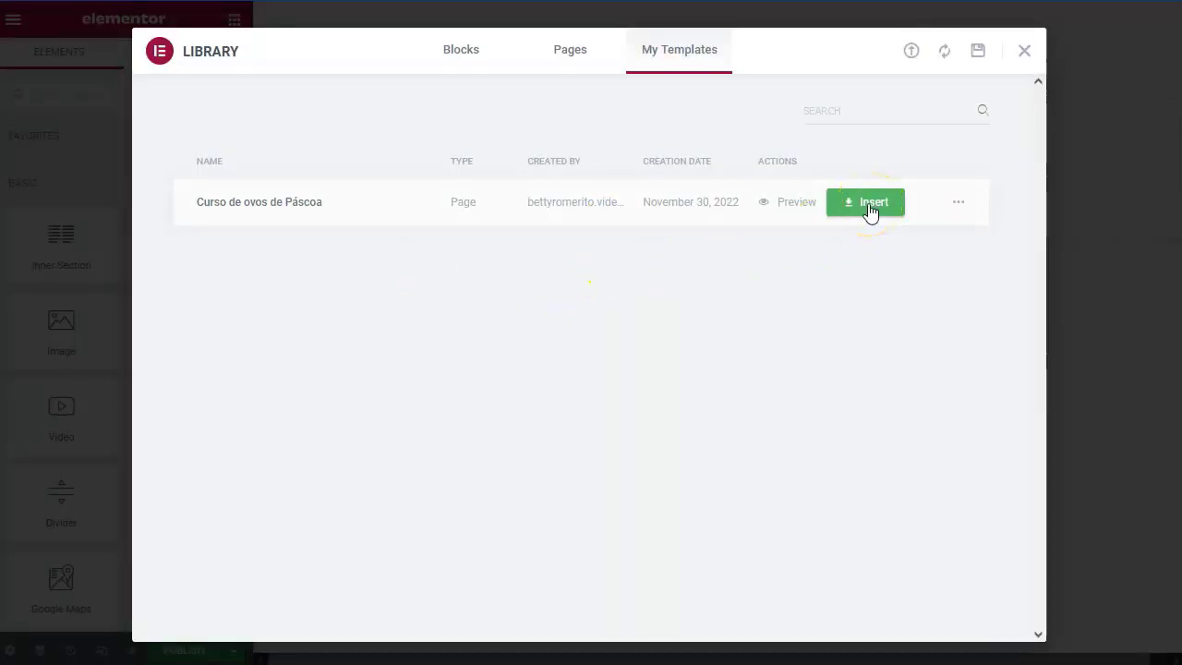
Import 'Estúdio de Tatuagem.json' and preview the resulting Inked template.
{"action": "left_click", "coordinate": [910, 52]}
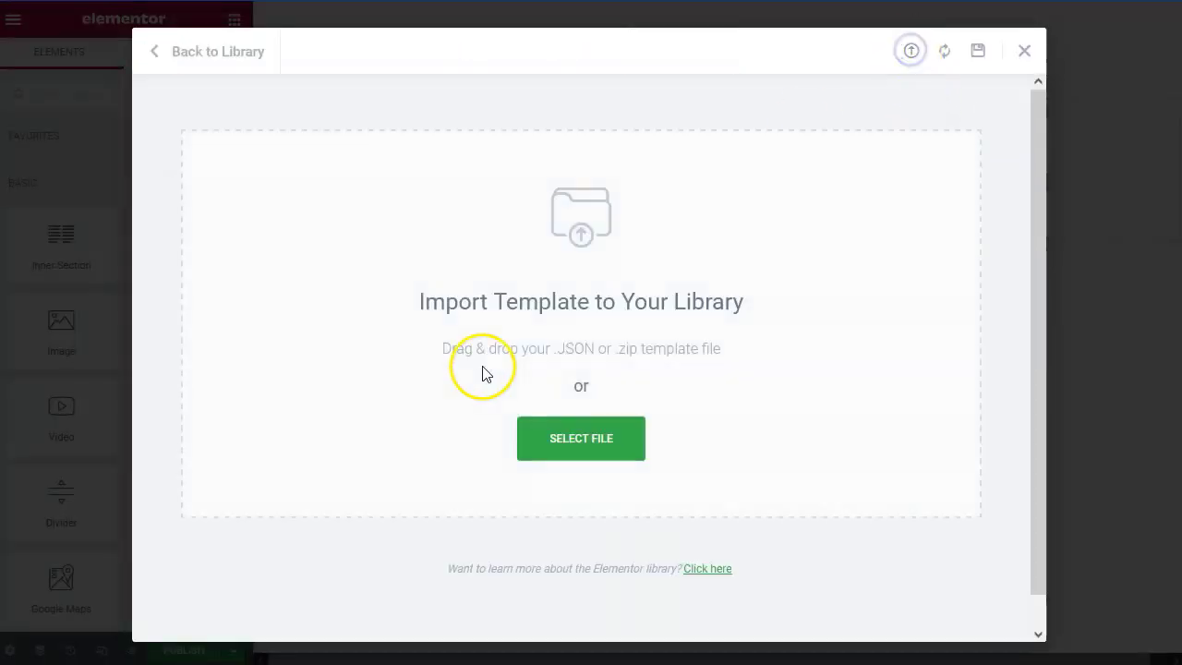
{"action": "left_click", "coordinate": [588, 437]}
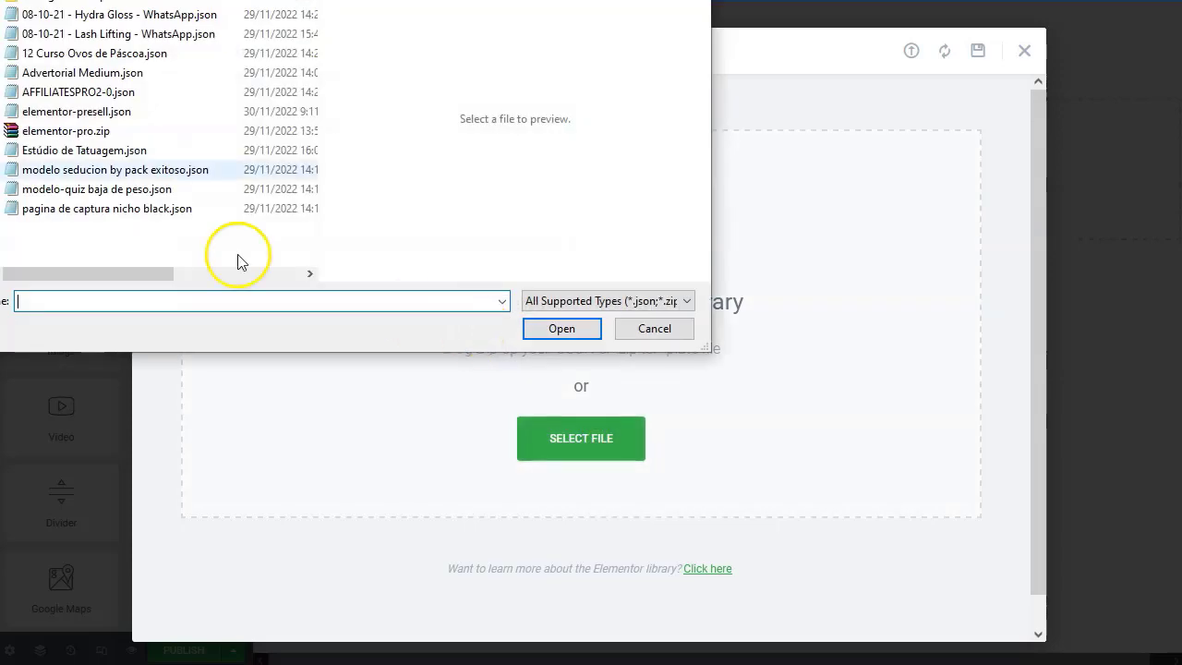
{"action": "left_click", "coordinate": [174, 150]}
{"action": "double_click", "coordinate": [175, 152]}
{"action": "left_click", "coordinate": [517, 439]}
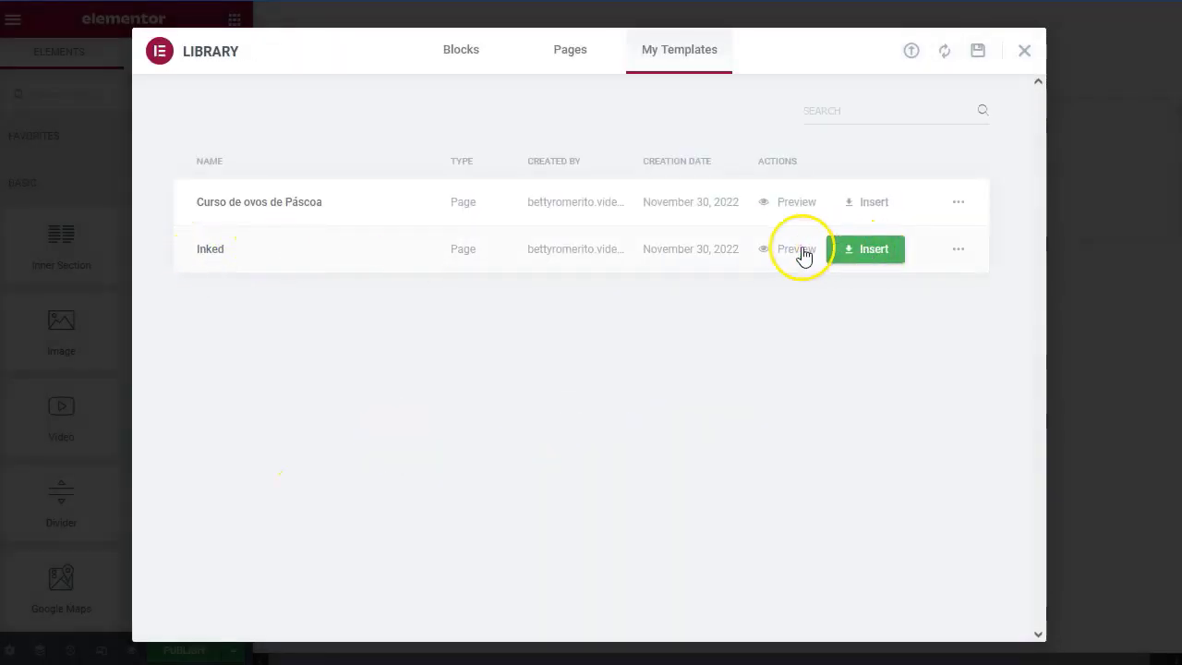
{"action": "left_click", "coordinate": [781, 249]}
{"action": "scroll", "coordinate": [910, 338], "scroll_direction": "down", "scroll_amount": 15}
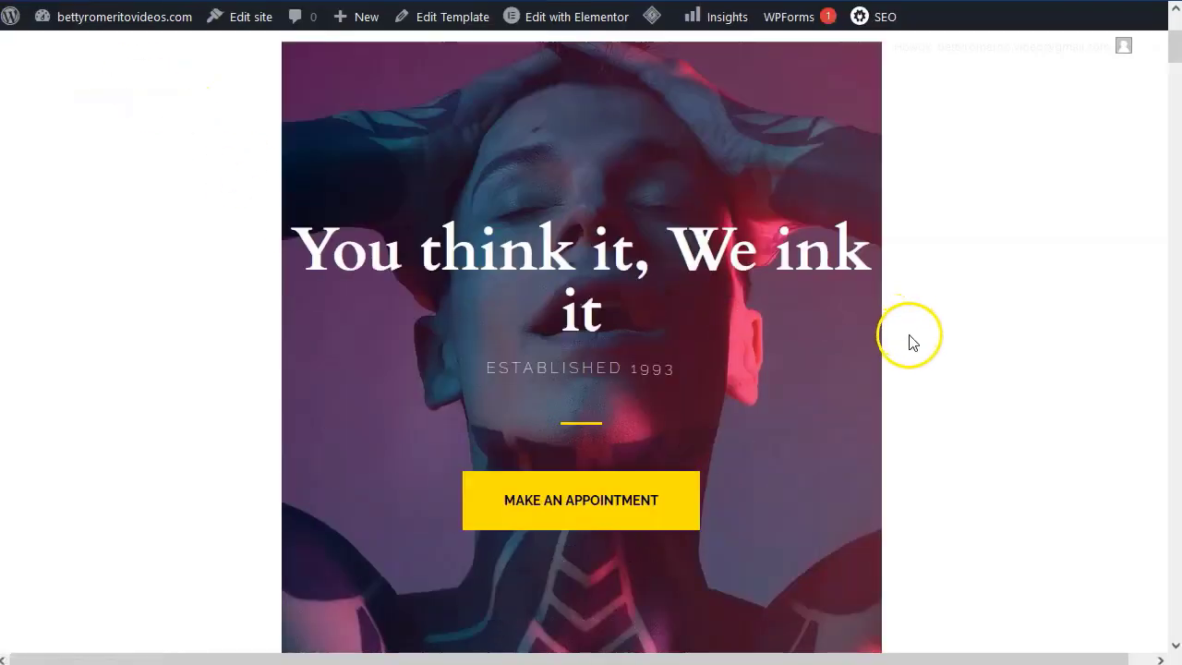
{"action": "scroll", "coordinate": [920, 396], "scroll_direction": "down", "scroll_amount": 15}
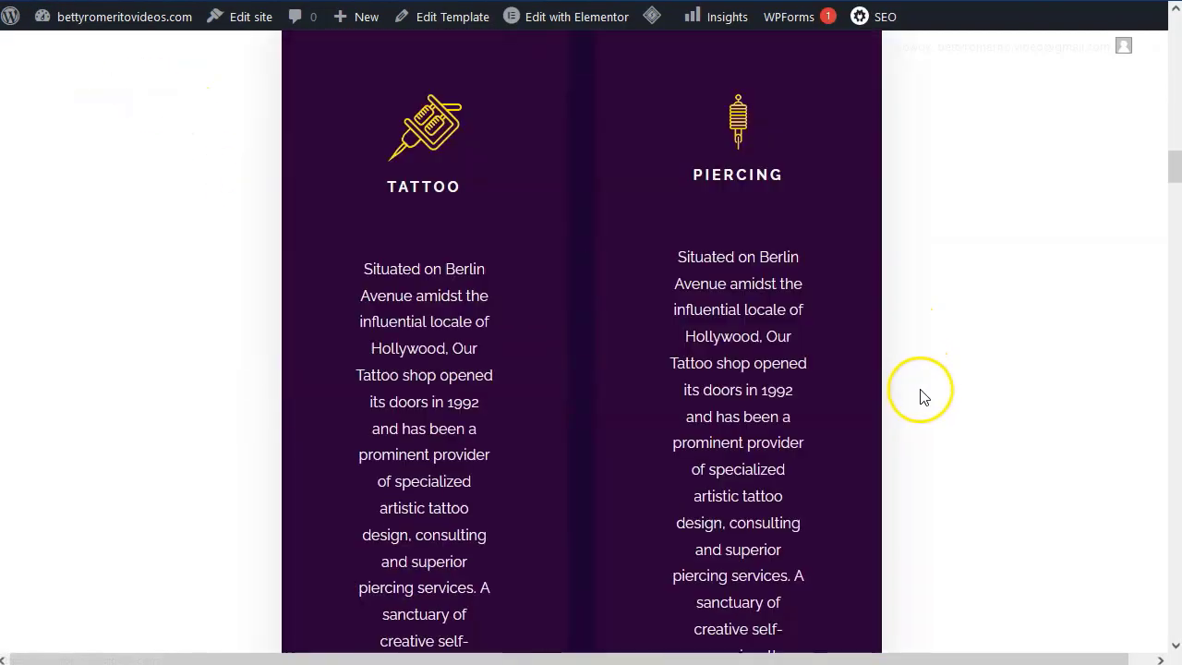
{"action": "scroll", "coordinate": [903, 369], "scroll_direction": "up", "scroll_amount": 20}
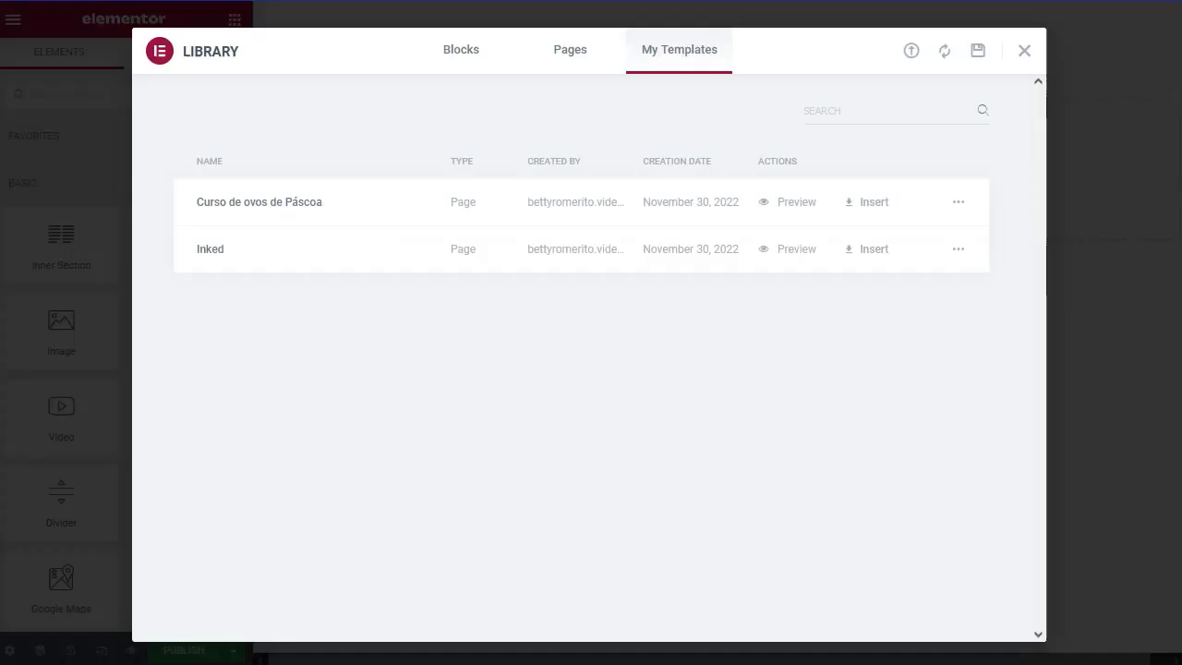
Import one more template, then insert 'Curso de ovos de Páscoa' with its page settings applied.
{"action": "left_click", "coordinate": [910, 52]}
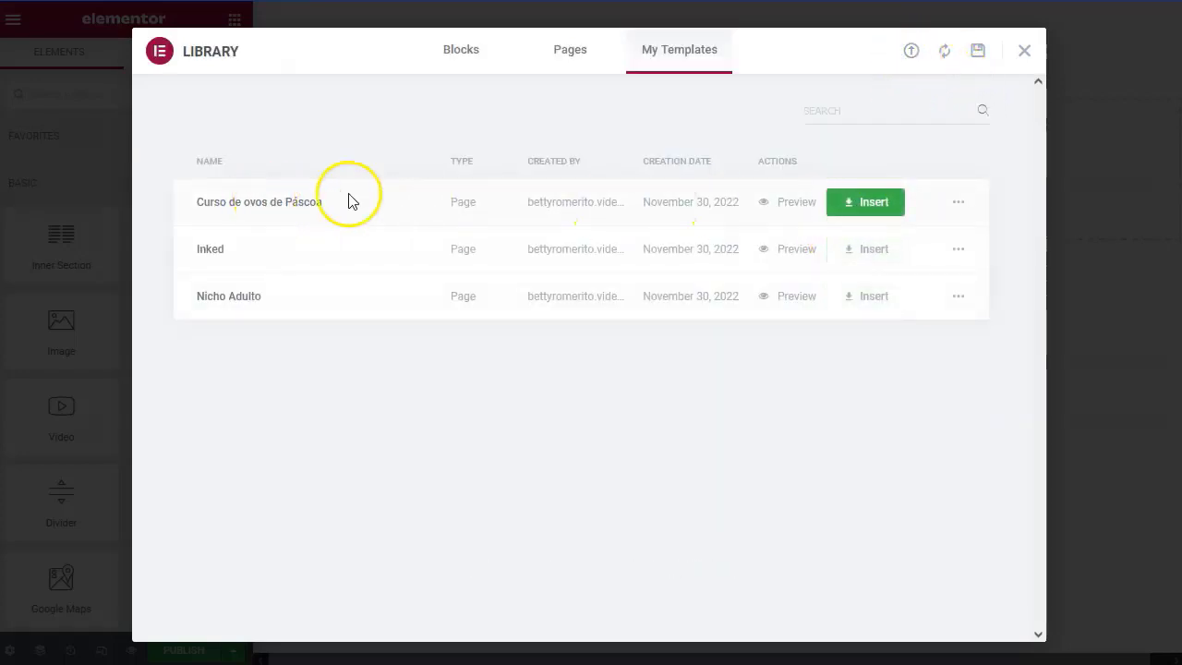
{"action": "left_click", "coordinate": [868, 203]}
{"action": "left_click", "coordinate": [681, 392]}
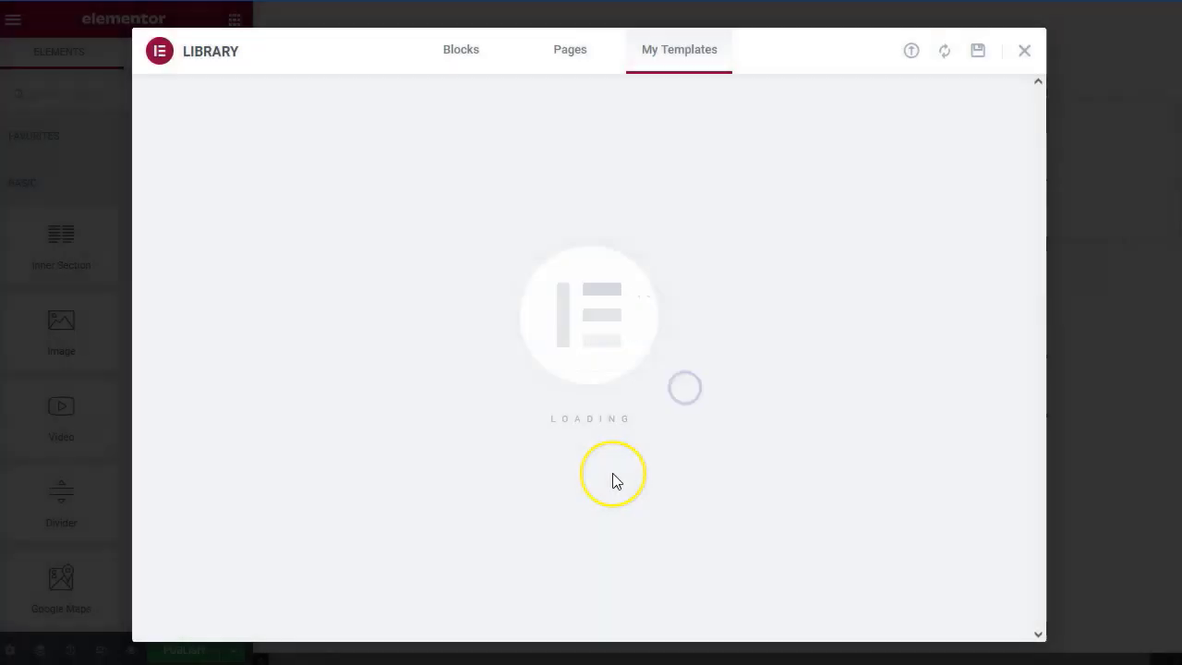
Replace the hero button text 'EU QUERO COMEÇAR AGORA' with 'QUIERO EMPEZAR HOY MISMO'.
{"action": "scroll", "coordinate": [471, 374], "scroll_direction": "down", "scroll_amount": 2}
{"action": "scroll", "coordinate": [447, 406], "scroll_direction": "down", "scroll_amount": 12}
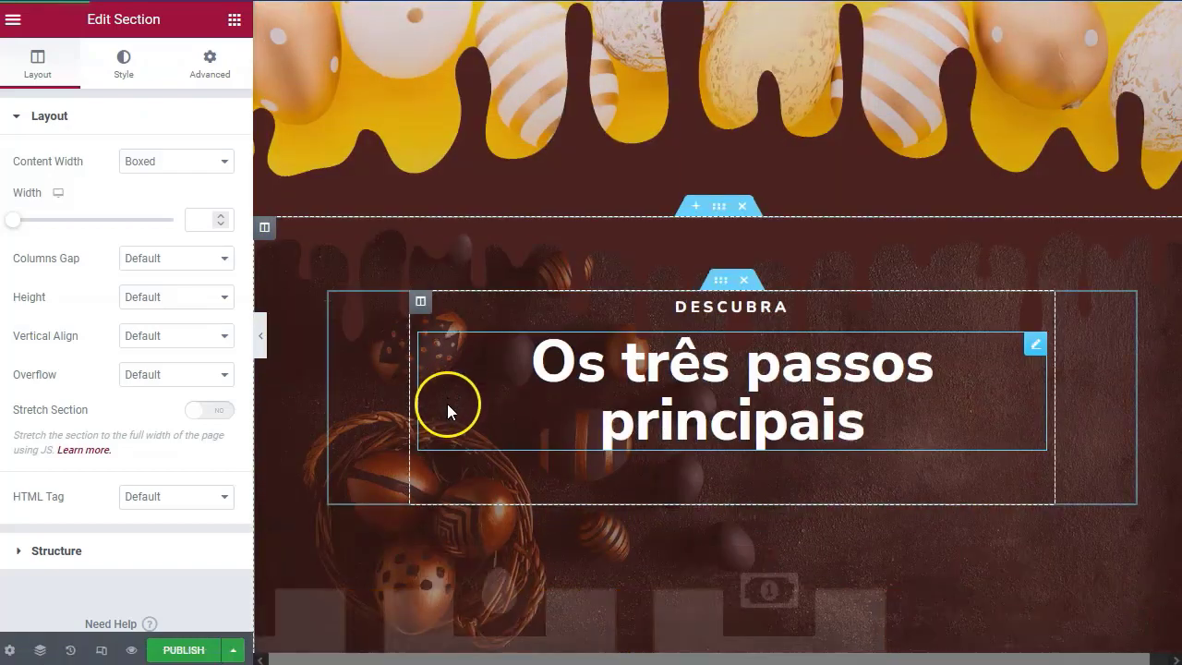
{"action": "scroll", "coordinate": [438, 436], "scroll_direction": "down", "scroll_amount": 15}
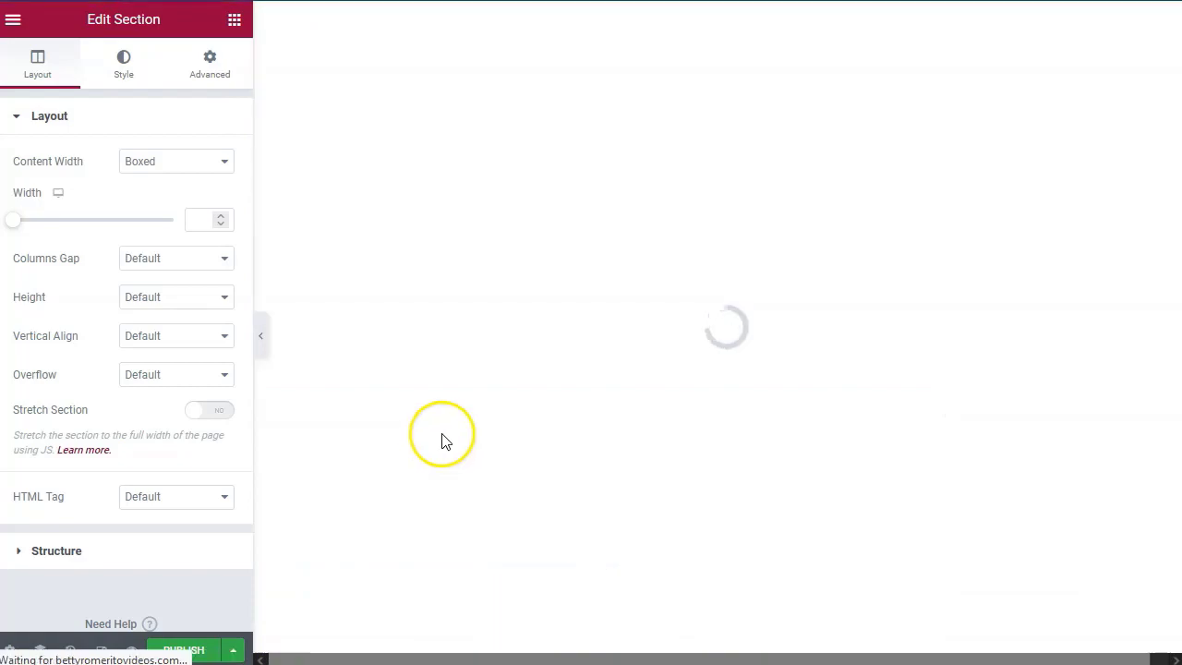
{"action": "scroll", "coordinate": [413, 387], "scroll_direction": "down", "scroll_amount": 2}
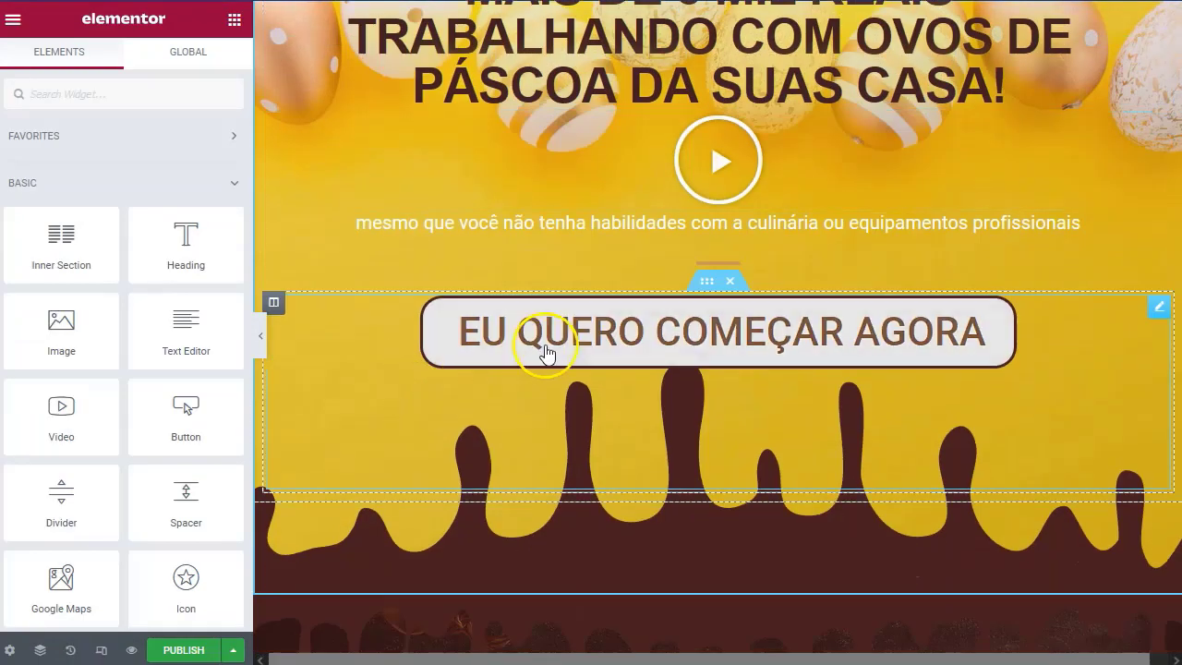
{"action": "left_click", "coordinate": [527, 337]}
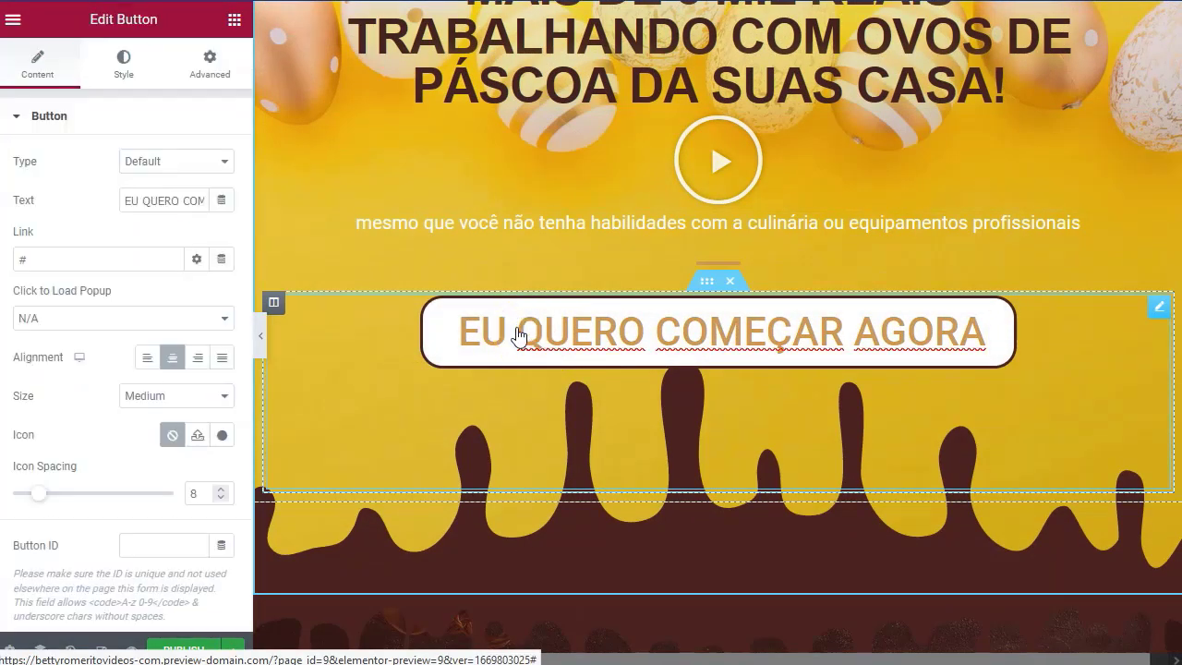
{"action": "left_click", "coordinate": [39, 155]}
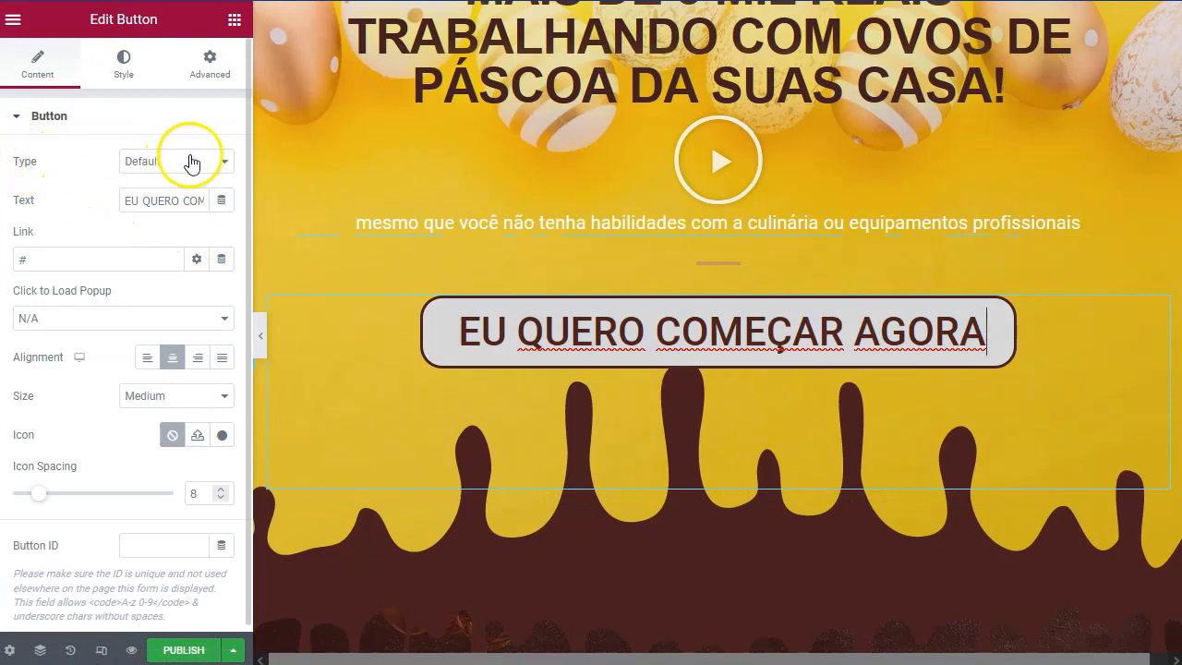
{"action": "double_click", "coordinate": [158, 201]}
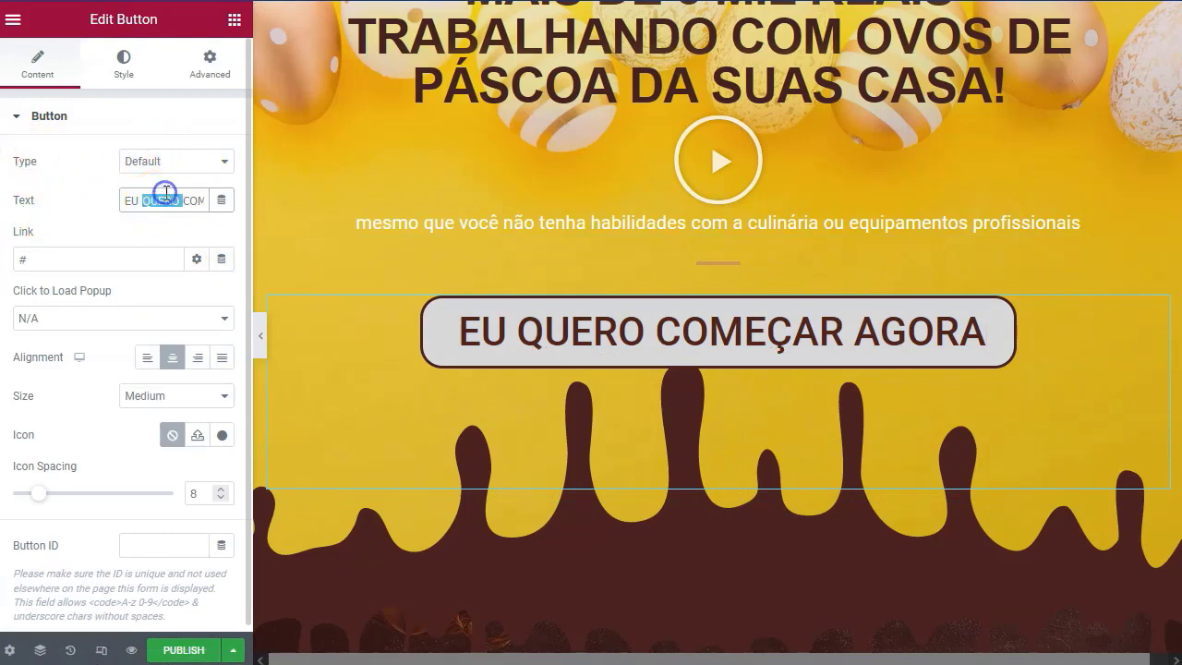
{"action": "type", "text": "QUIERO EMPEZAR HOY MISMO"}
{"action": "left_click", "coordinate": [24, 258]}
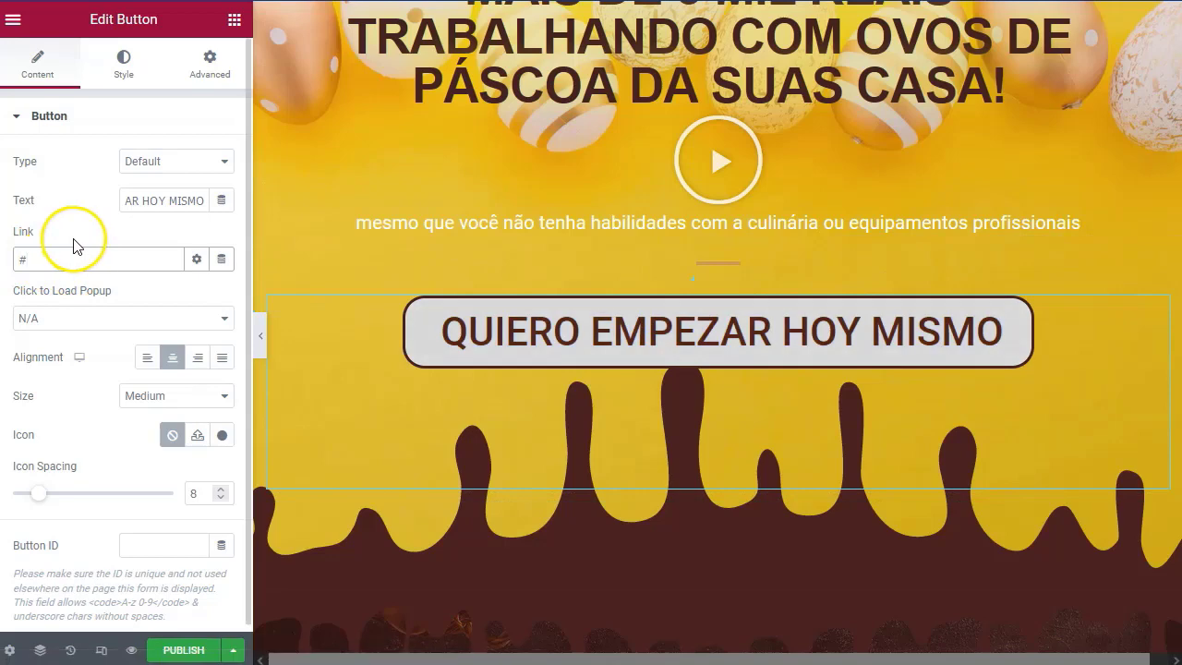
Check the button's Hover style colours, then select the three-step cards section.
{"action": "left_click", "coordinate": [123, 61]}
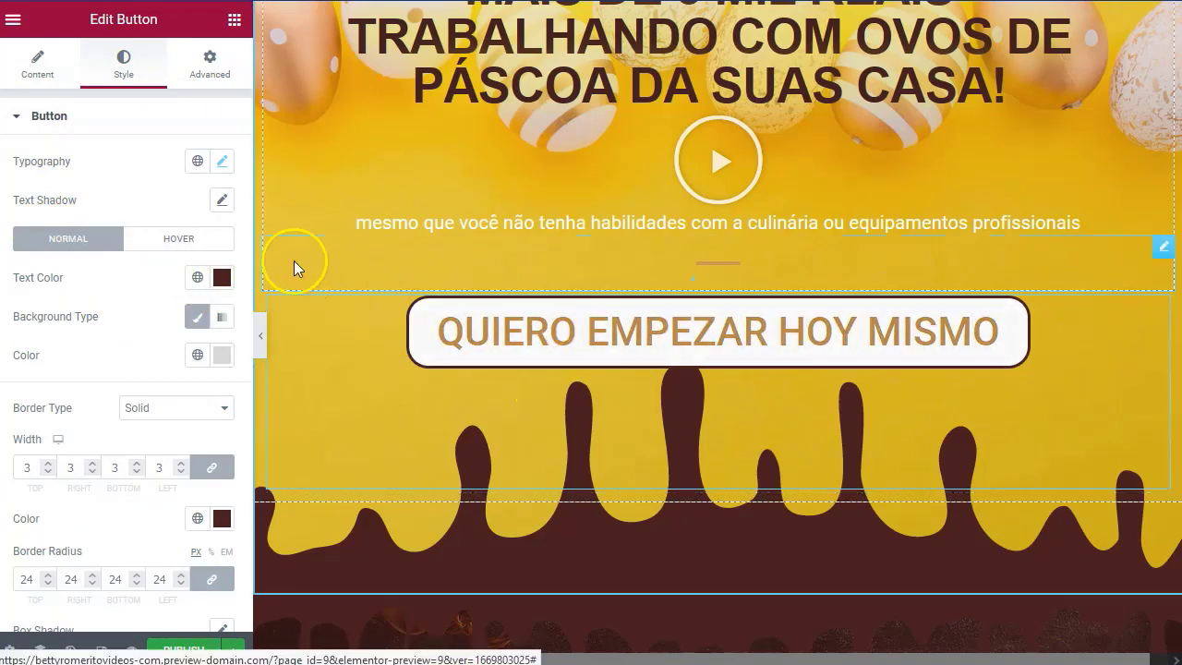
{"action": "left_click", "coordinate": [169, 242]}
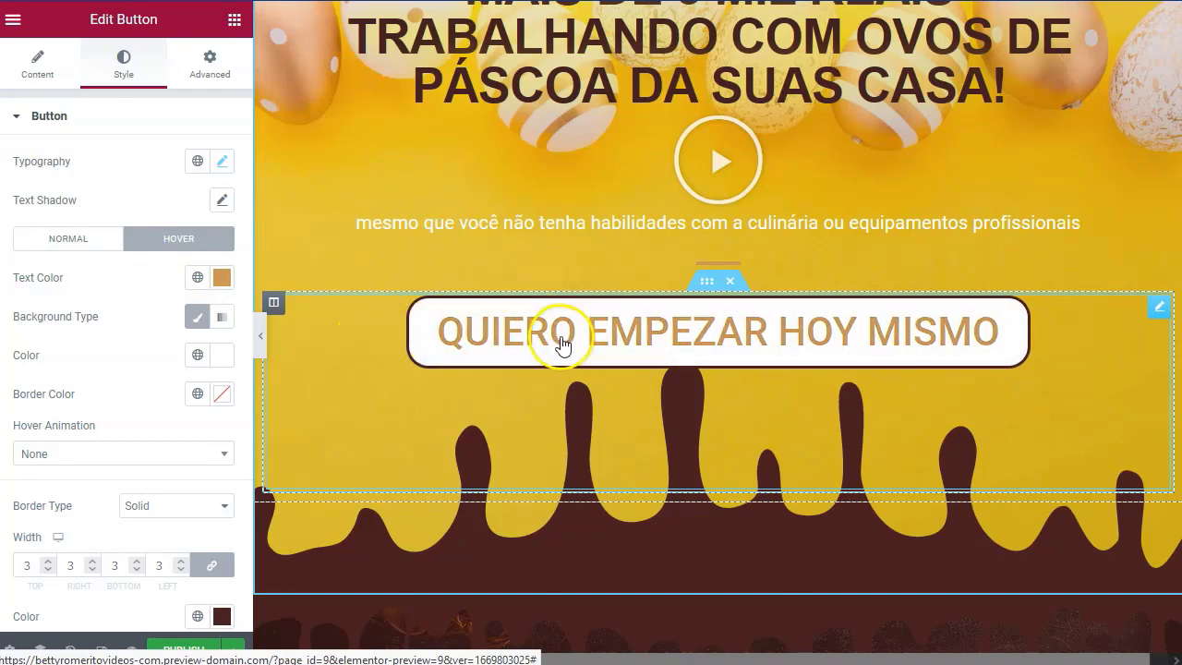
{"action": "left_click", "coordinate": [720, 186]}
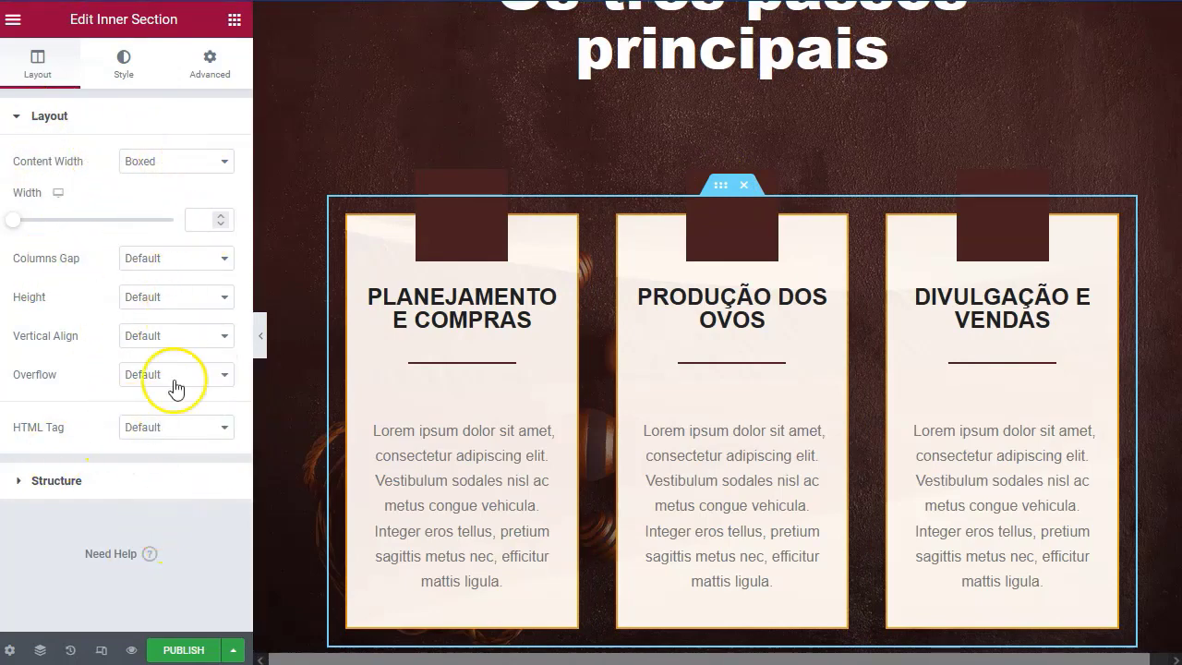
Review the section's Structure presets, Normal/Hover background, Background Overlay, Shape Divider and Typography options.
{"action": "left_click", "coordinate": [57, 481]}
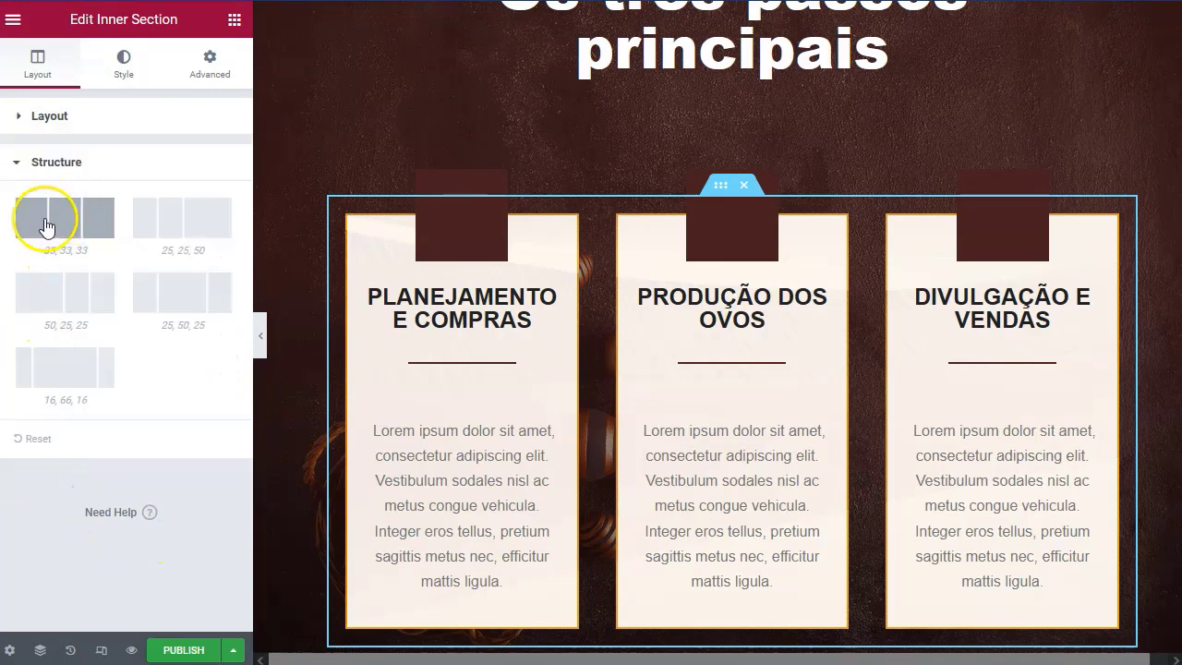
{"action": "left_click", "coordinate": [123, 67]}
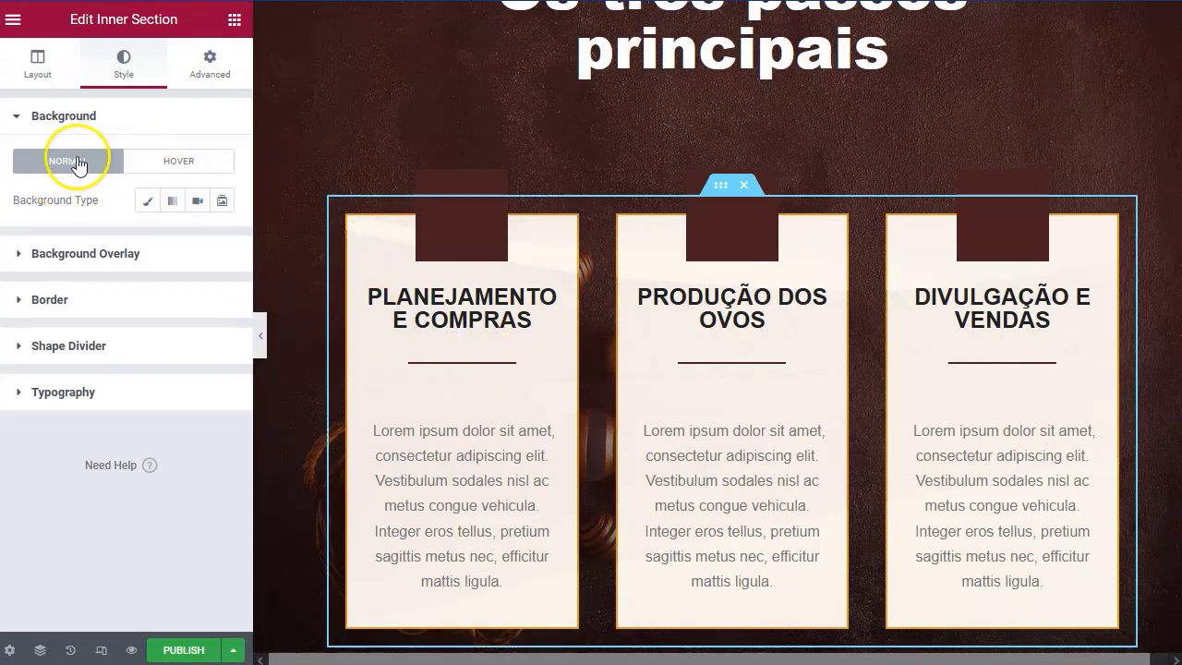
{"action": "left_click", "coordinate": [183, 162]}
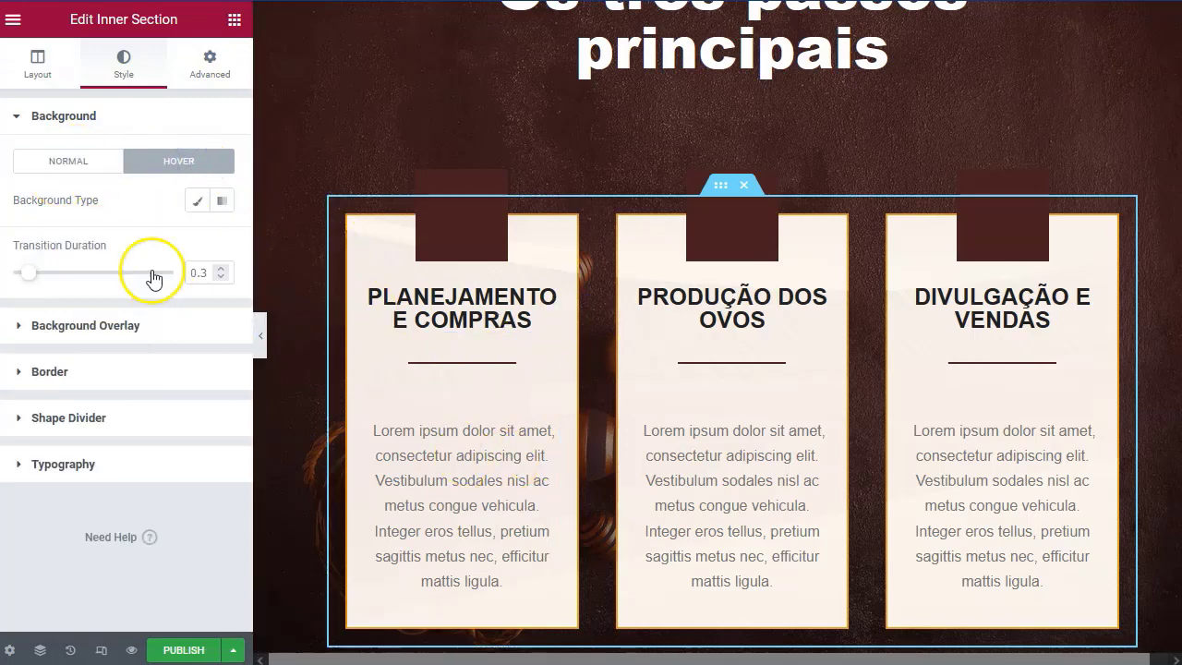
{"action": "left_click", "coordinate": [57, 164]}
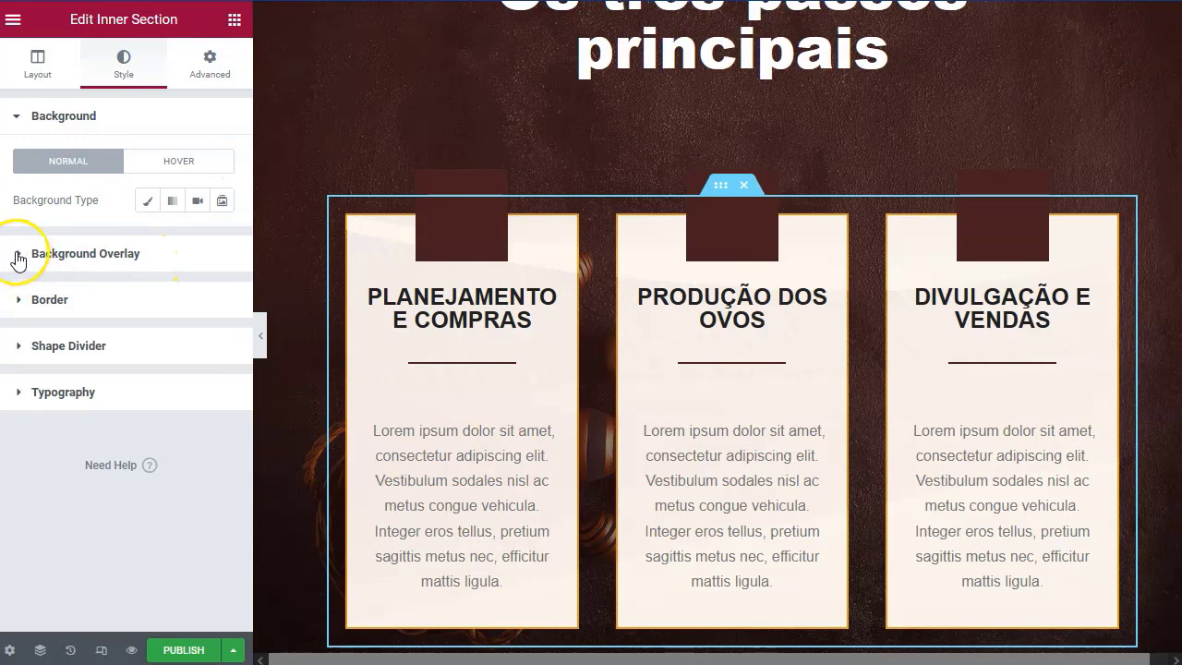
{"action": "left_click", "coordinate": [17, 255]}
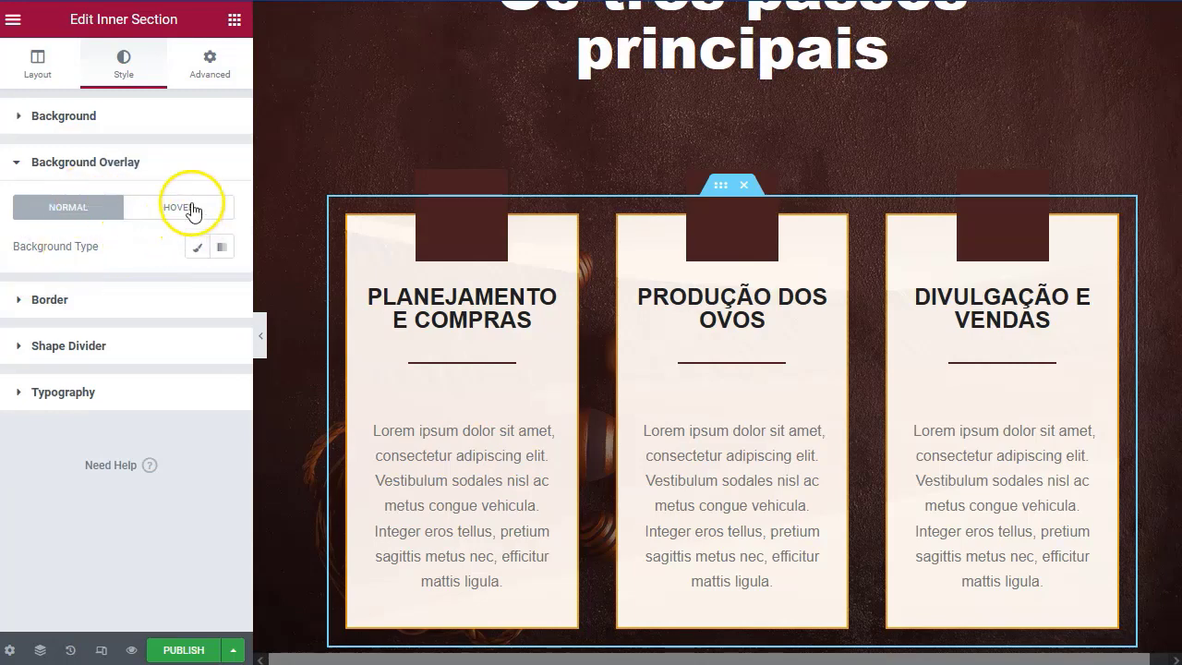
{"action": "left_click", "coordinate": [62, 164]}
{"action": "left_click", "coordinate": [66, 257]}
{"action": "left_click", "coordinate": [67, 256]}
{"action": "left_click", "coordinate": [67, 303]}
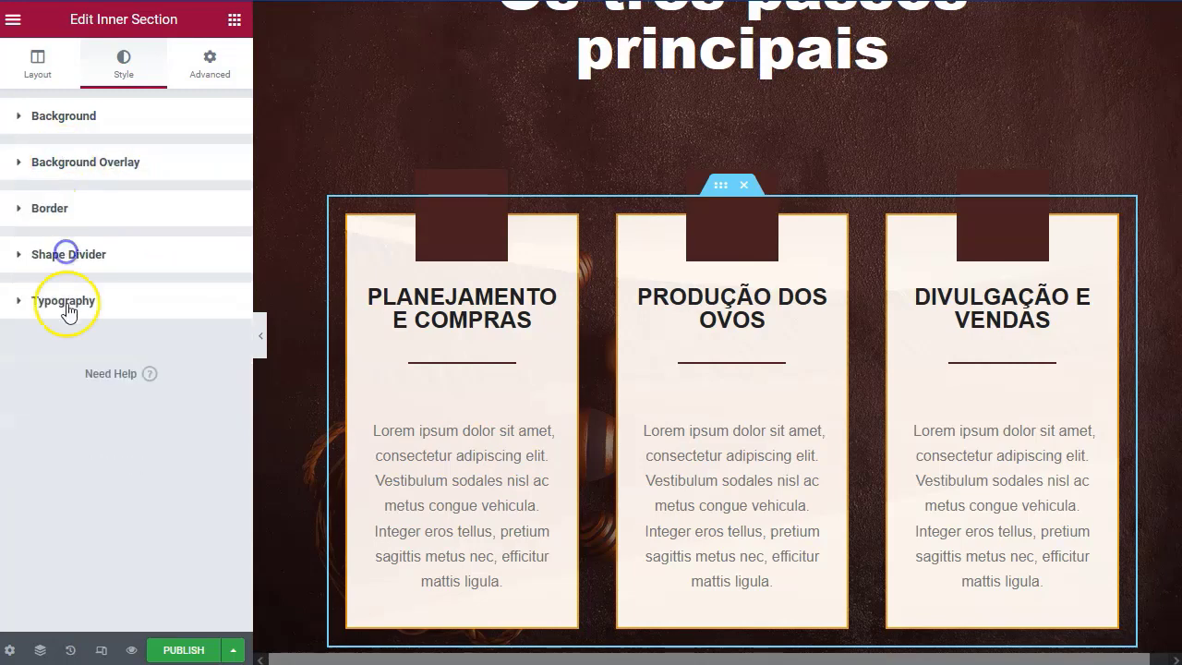
{"action": "left_click", "coordinate": [67, 305]}
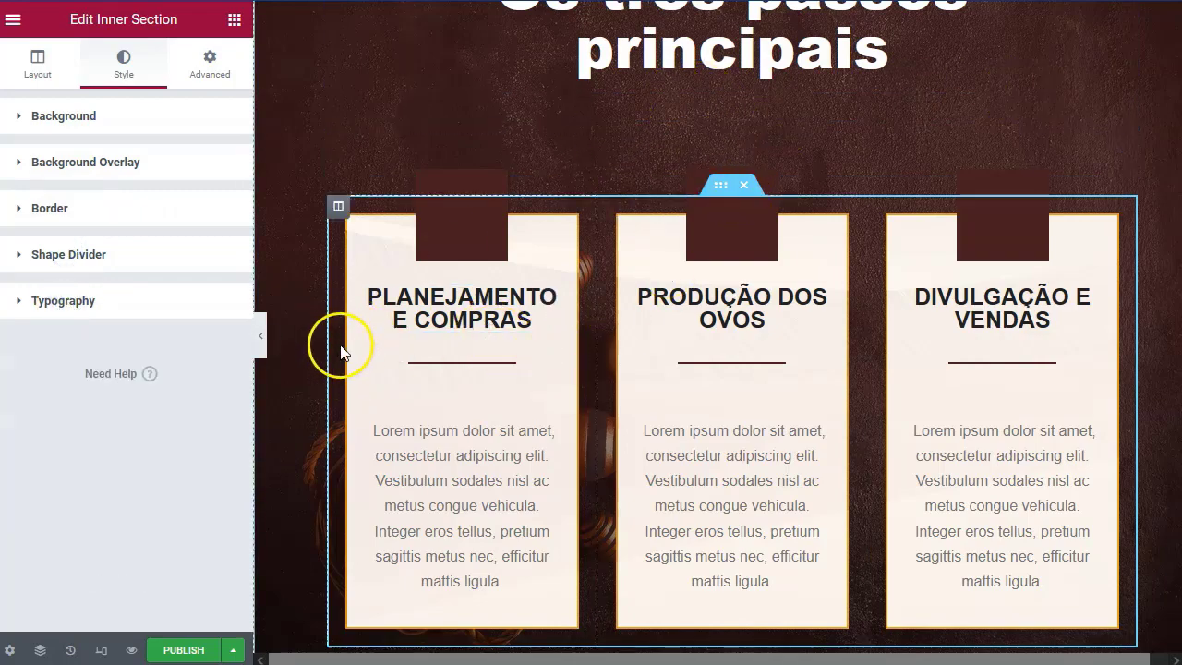
Select the PRECISO DO MÉTODO button and review its text setting.
{"action": "scroll", "coordinate": [300, 413], "scroll_direction": "down", "scroll_amount": 5}
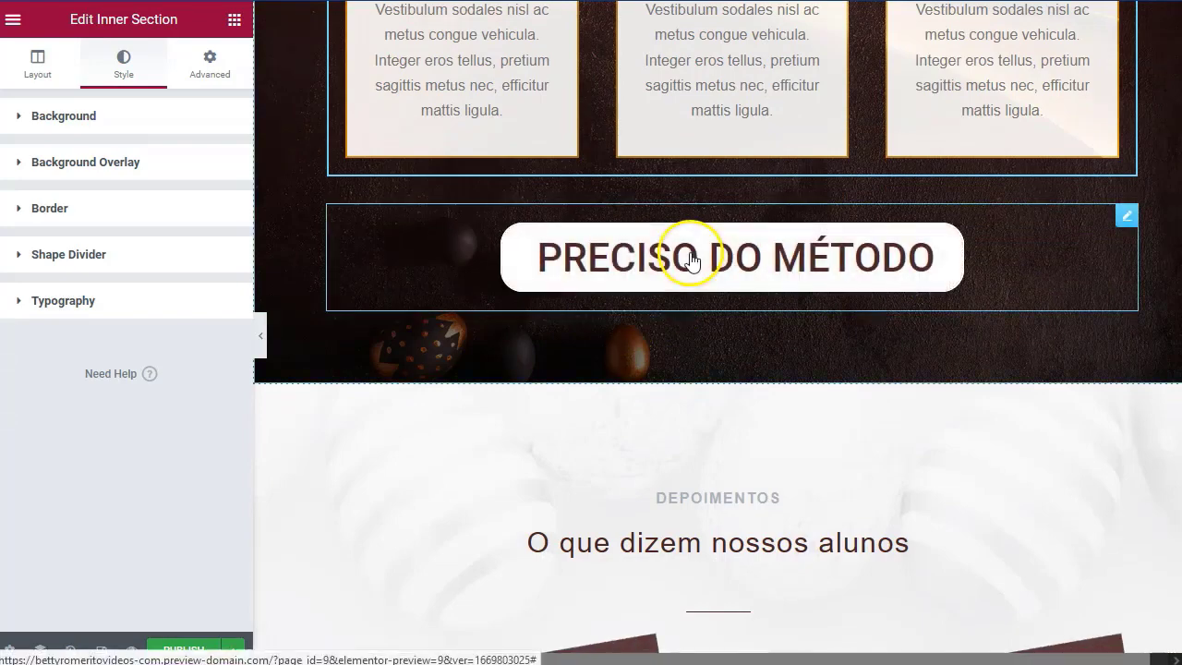
{"action": "left_click", "coordinate": [659, 250]}
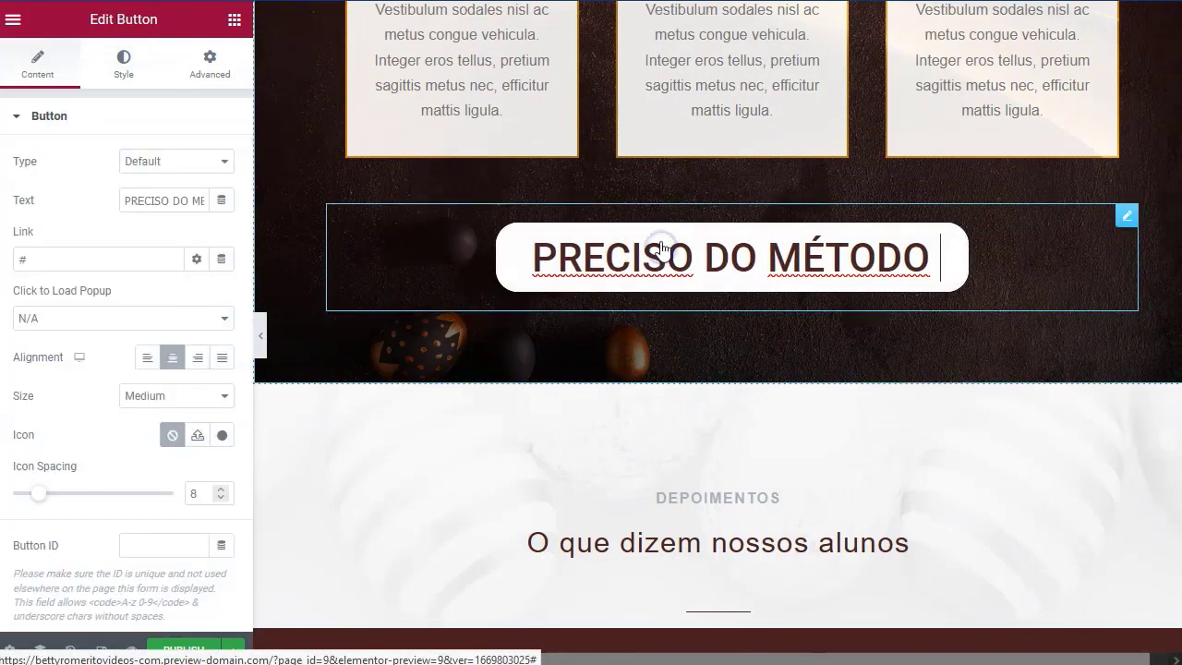
{"action": "left_click", "coordinate": [175, 195]}
Publish the landing page and view the live published version.
{"action": "scroll", "coordinate": [470, 397], "scroll_direction": "down", "scroll_amount": 4}
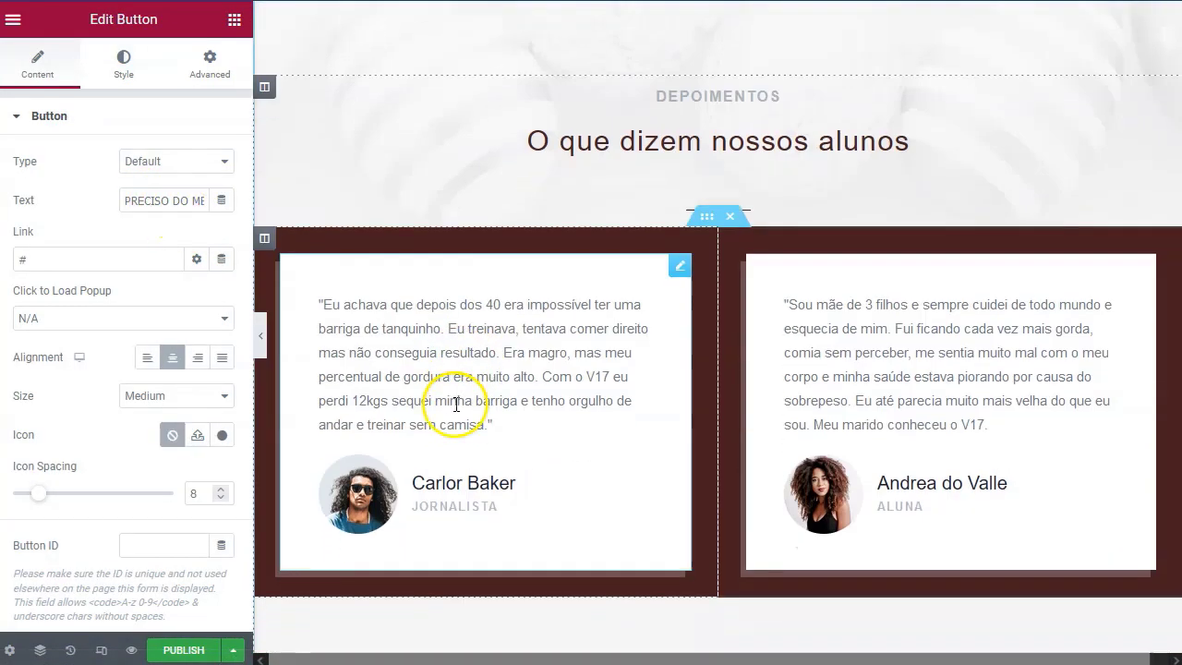
{"action": "scroll", "coordinate": [456, 403], "scroll_direction": "down", "scroll_amount": 3}
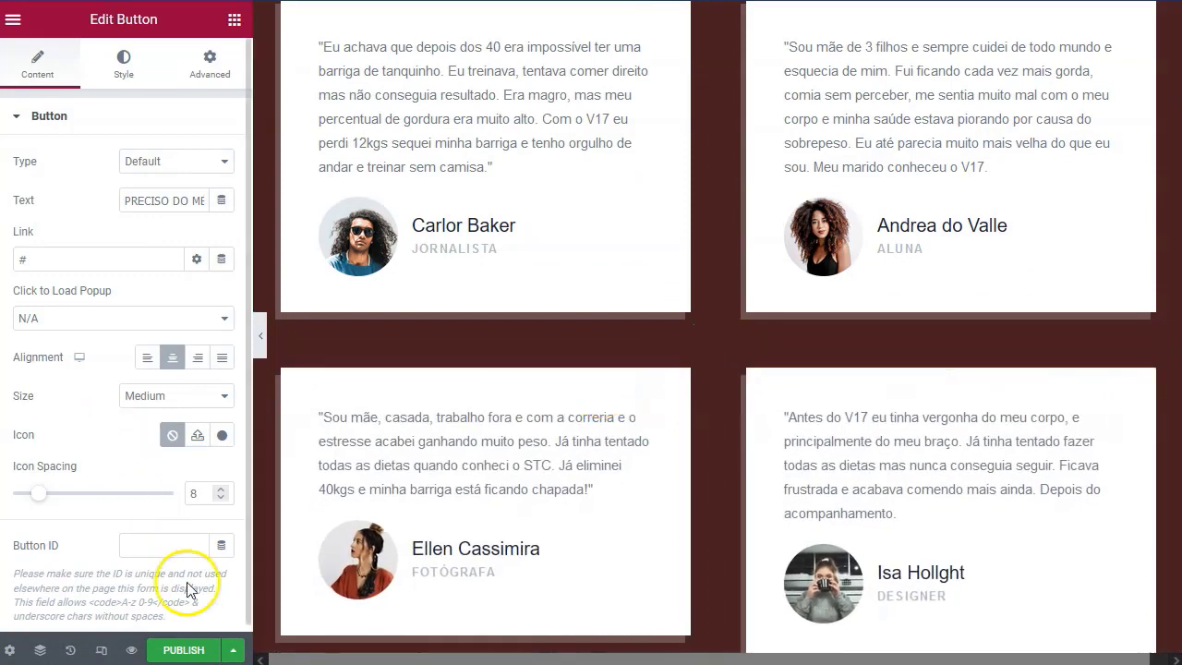
{"action": "left_click", "coordinate": [182, 650]}
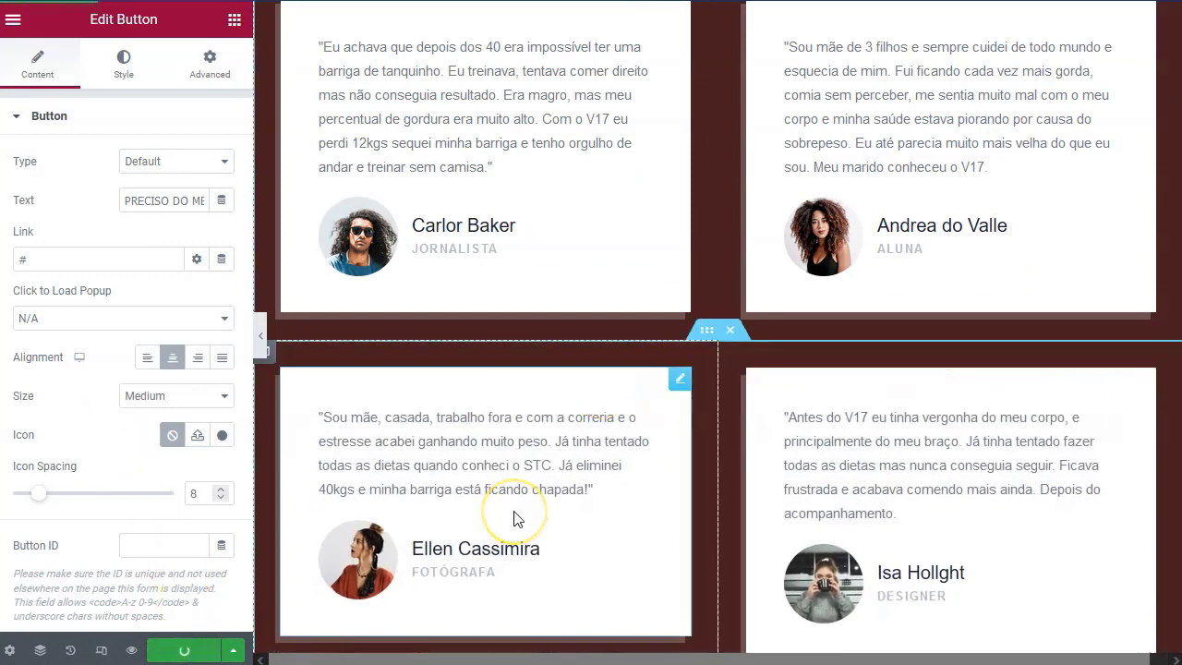
{"action": "left_click", "coordinate": [196, 600]}
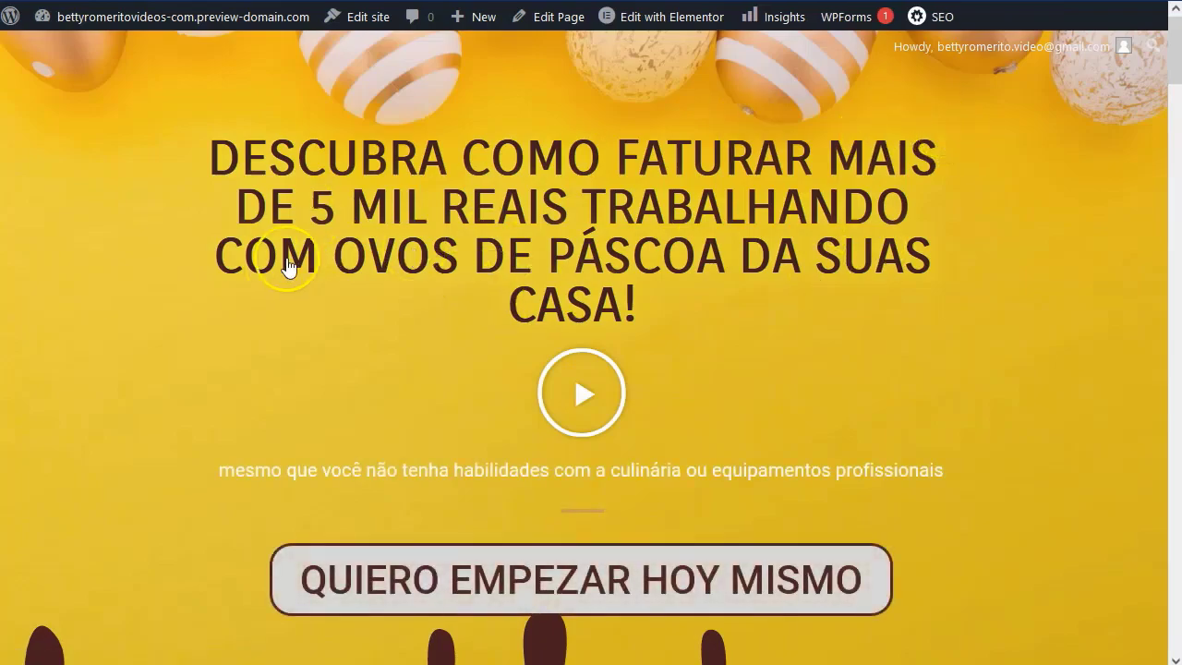
{"action": "scroll", "coordinate": [268, 305], "scroll_direction": "down", "scroll_amount": 3}
{"action": "scroll", "coordinate": [252, 331], "scroll_direction": "down", "scroll_amount": 15}
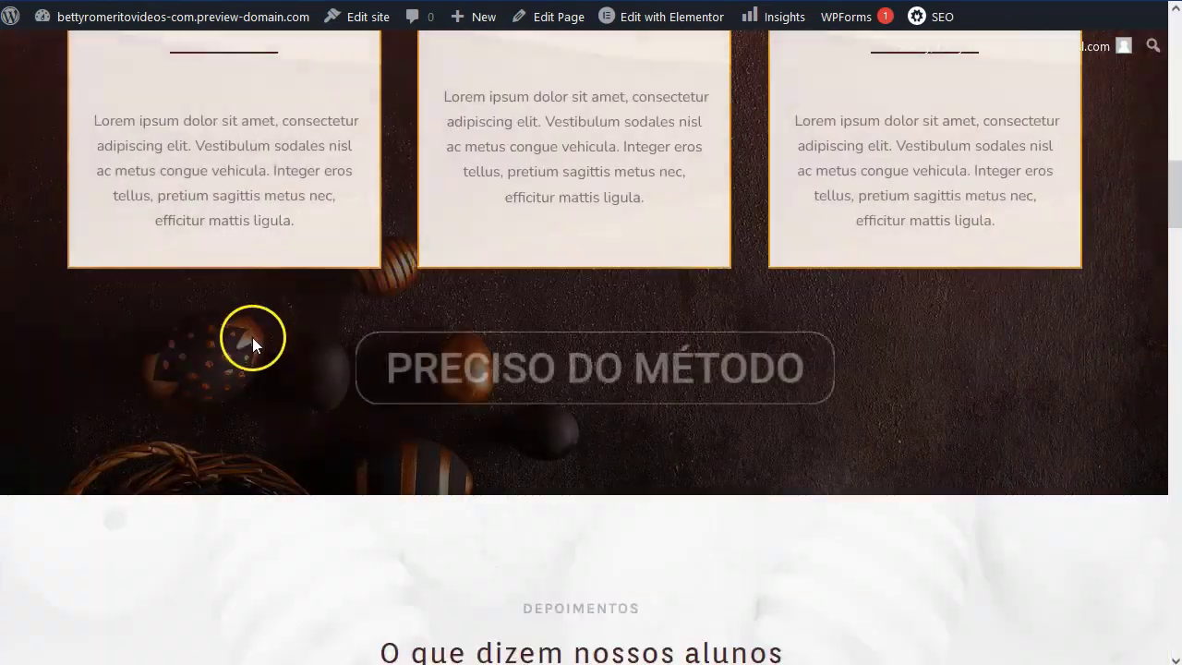
{"action": "scroll", "coordinate": [359, 361], "scroll_direction": "down", "scroll_amount": 15}
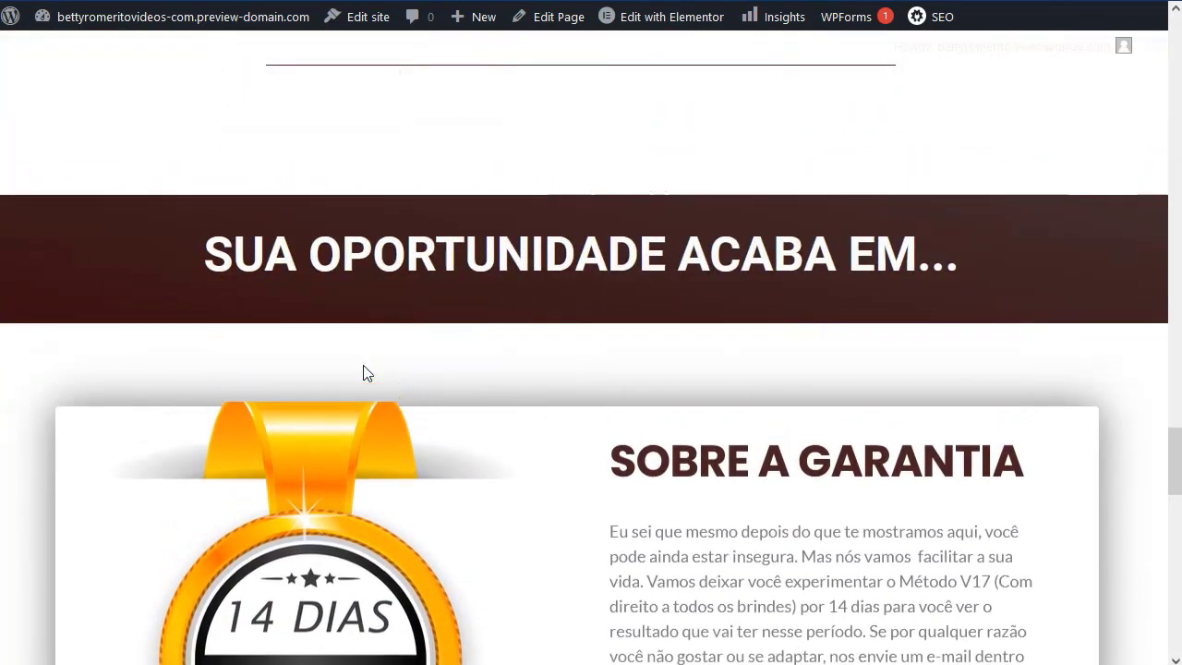
{"action": "scroll", "coordinate": [365, 374], "scroll_direction": "down", "scroll_amount": 8}
{"action": "scroll", "coordinate": [367, 392], "scroll_direction": "down", "scroll_amount": 9}
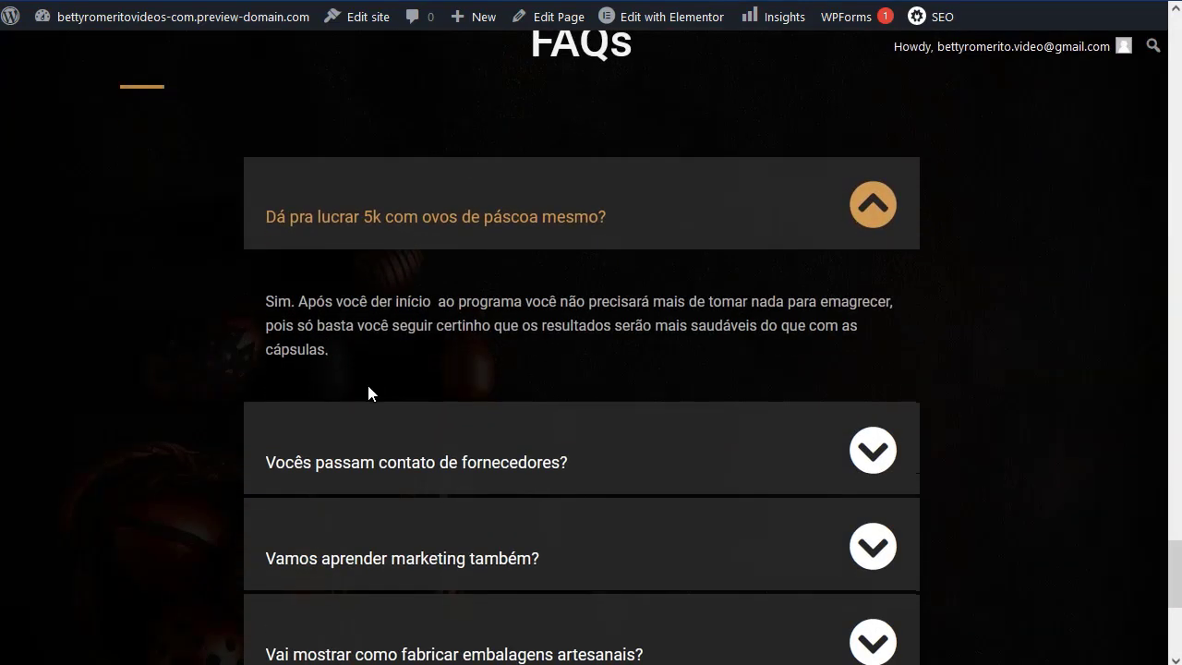
{"action": "scroll", "coordinate": [385, 369], "scroll_direction": "up", "scroll_amount": 20}
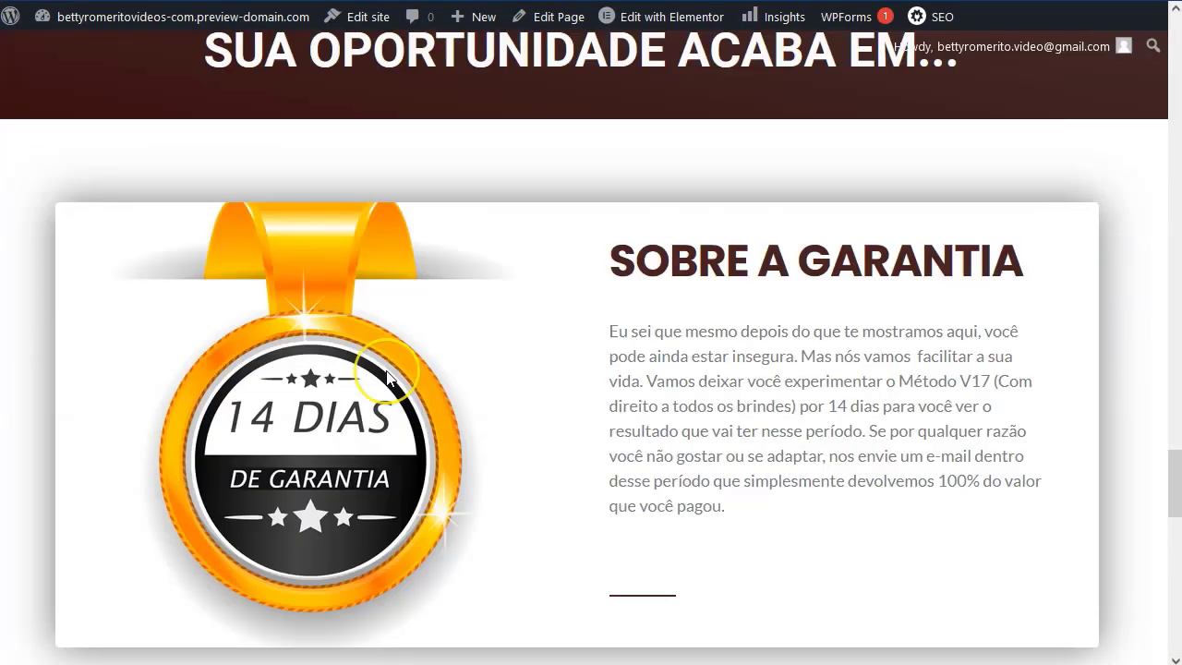
{"action": "scroll", "coordinate": [385, 370], "scroll_direction": "up", "scroll_amount": 20}
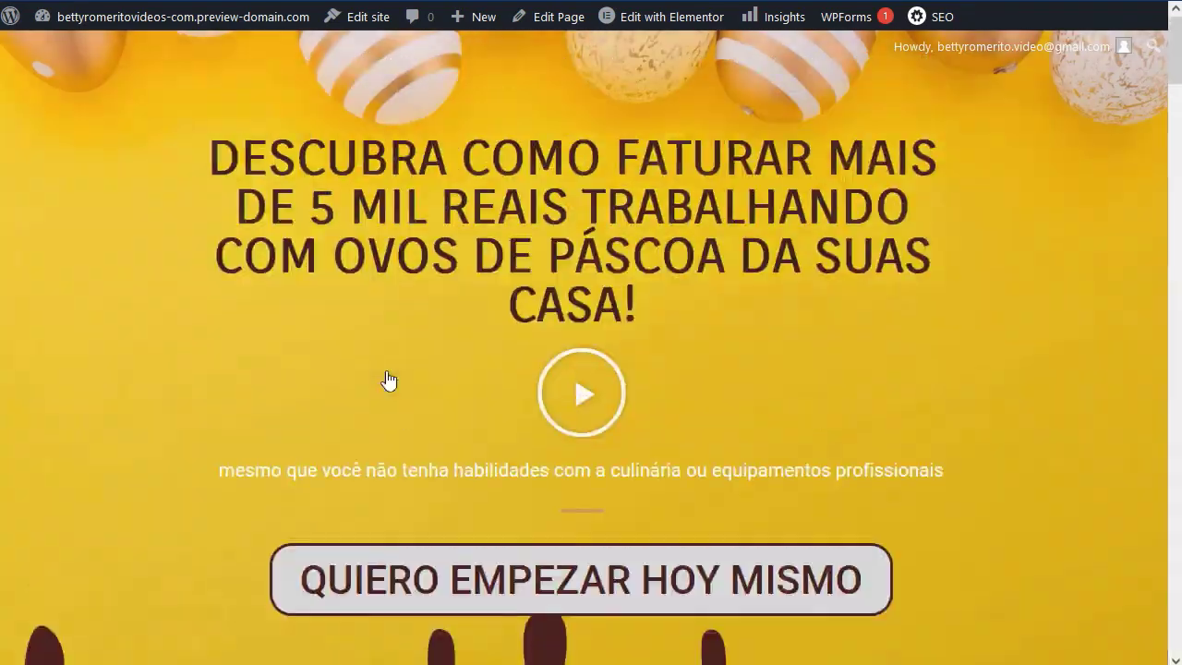
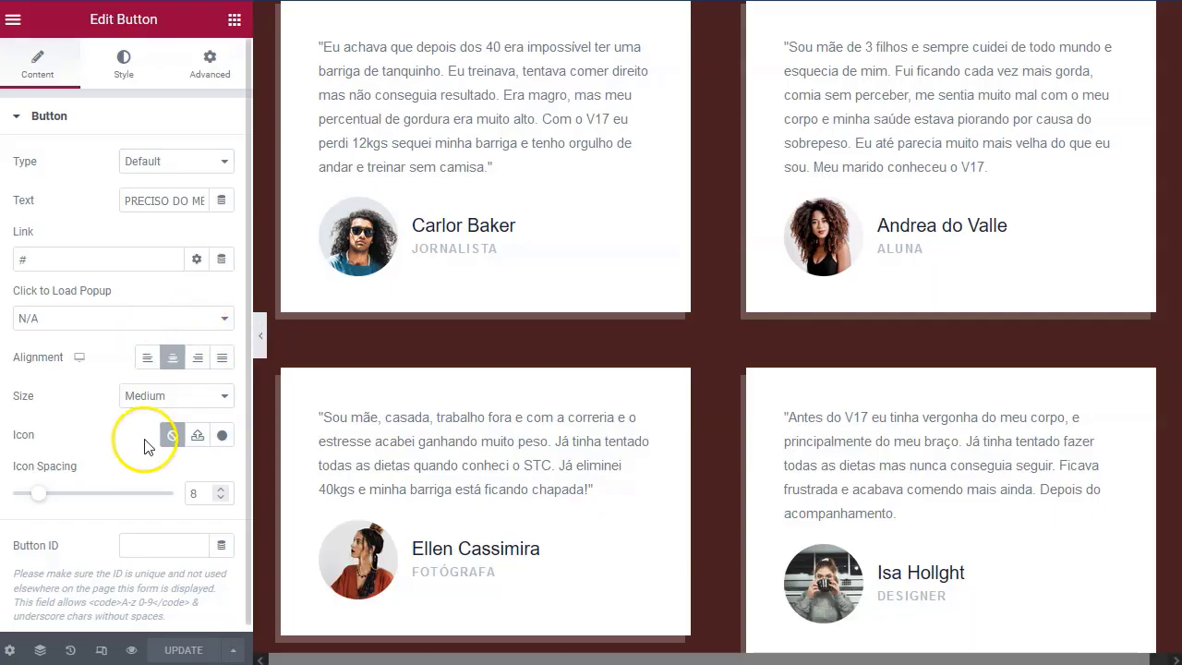
Exit the Elementor editor and create a new page via Pages > Add New.
{"action": "left_click", "coordinate": [15, 22]}
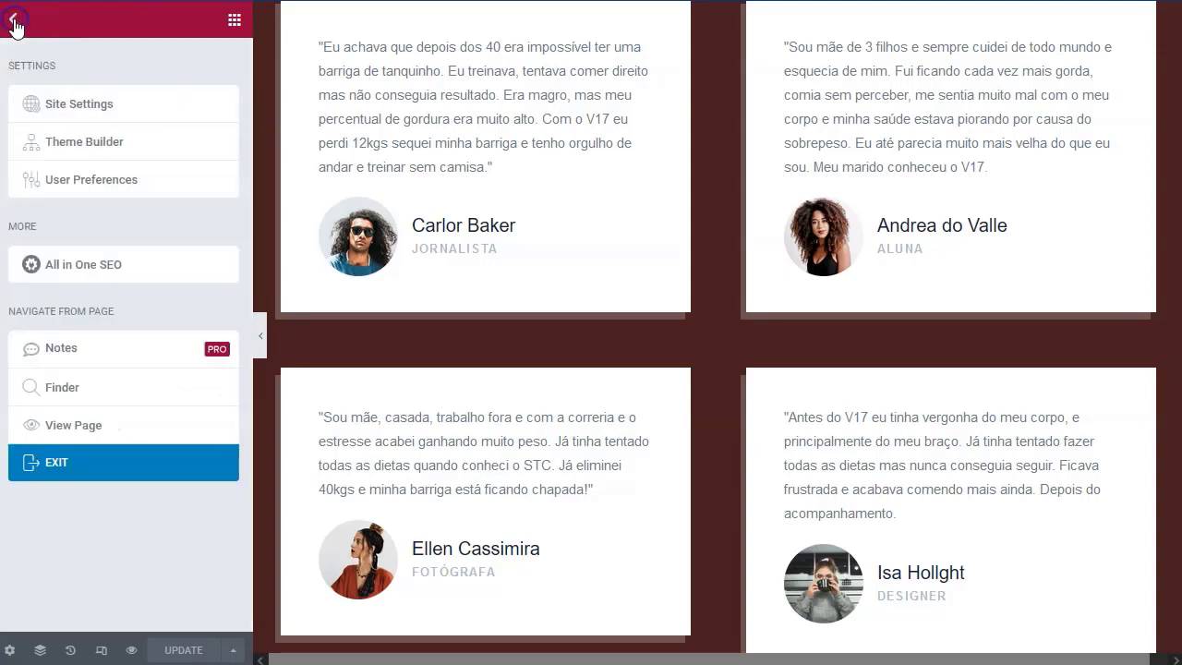
{"action": "left_click", "coordinate": [53, 465]}
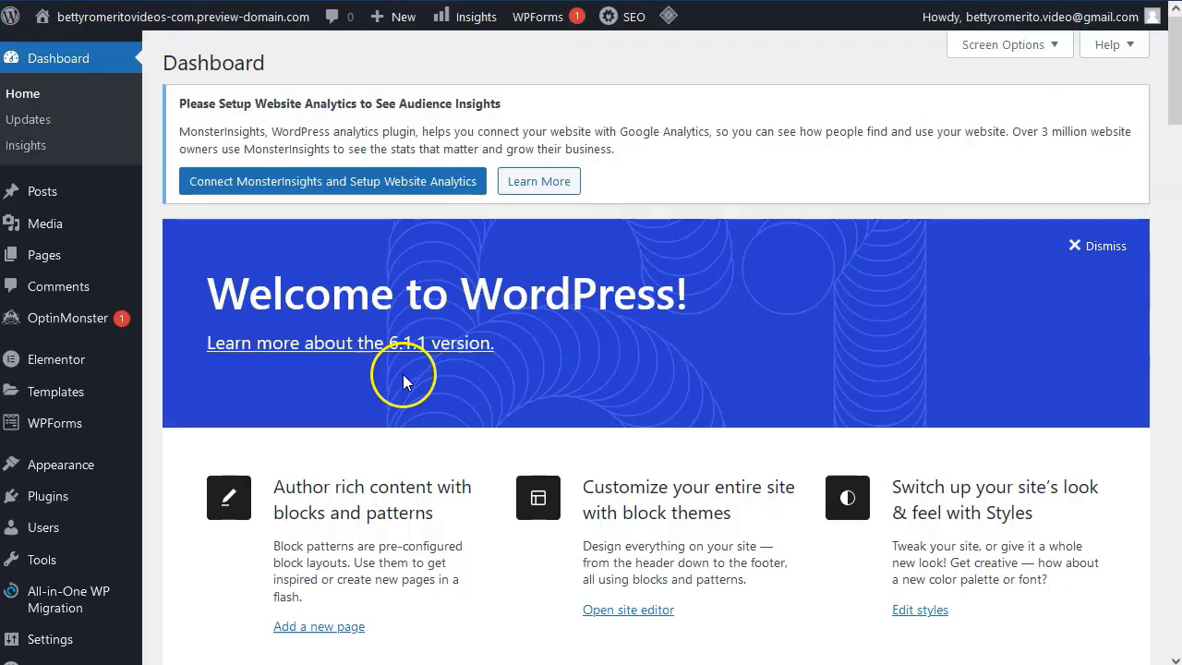
{"action": "scroll", "coordinate": [403, 375], "scroll_direction": "down", "scroll_amount": 3}
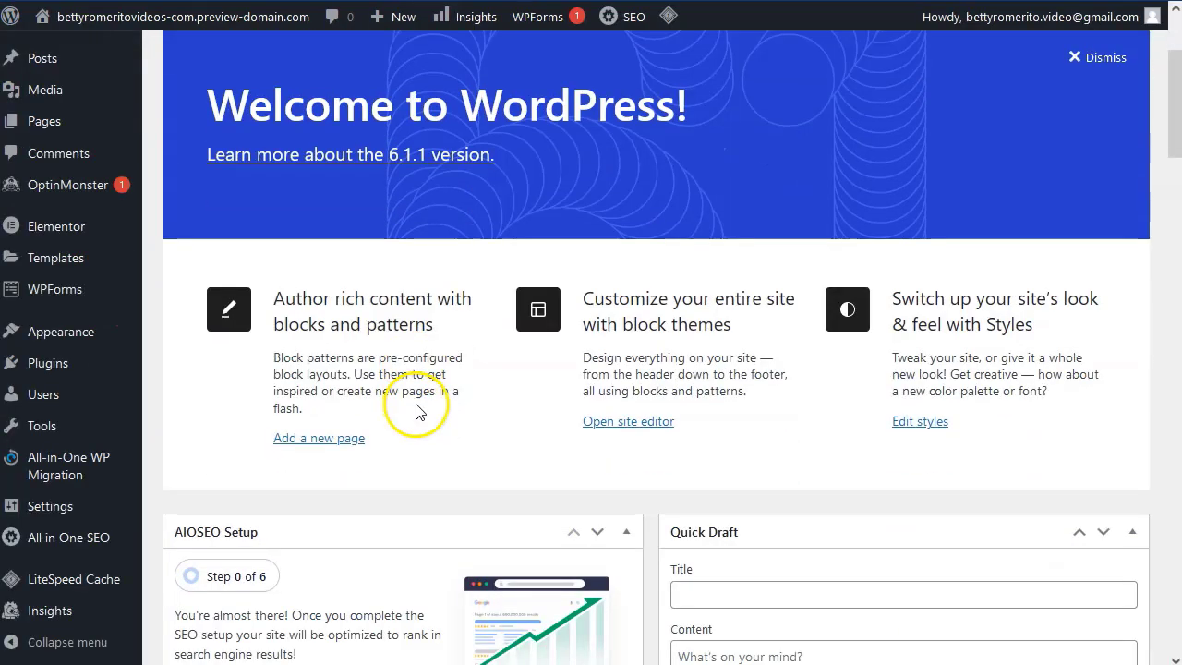
{"action": "scroll", "coordinate": [412, 392], "scroll_direction": "up", "scroll_amount": 3}
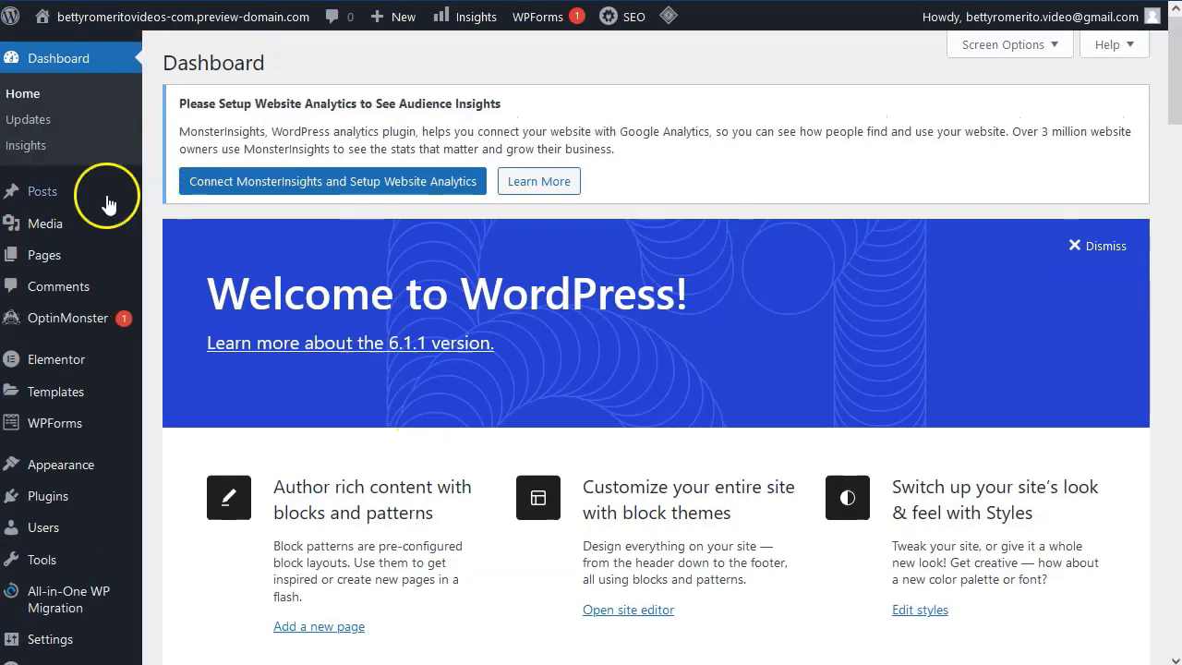
{"action": "left_click", "coordinate": [50, 259]}
{"action": "left_click", "coordinate": [258, 61]}
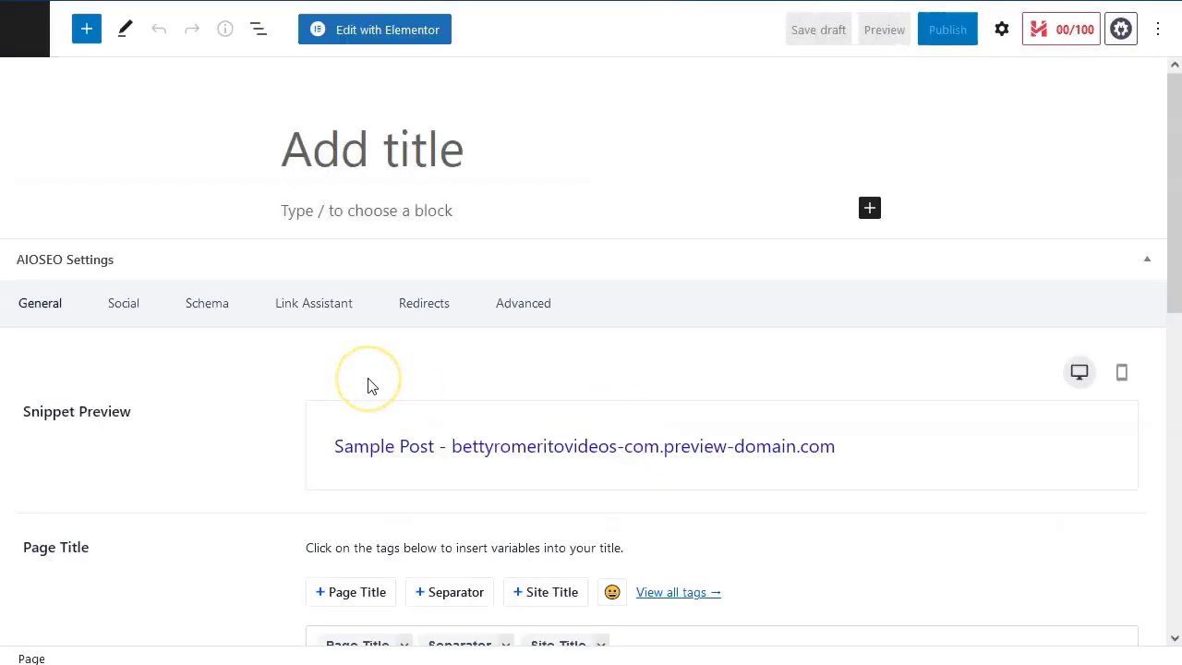
Open the new page in Elementor and set its Page Layout to Elementor Canvas.
{"action": "left_click", "coordinate": [386, 30]}
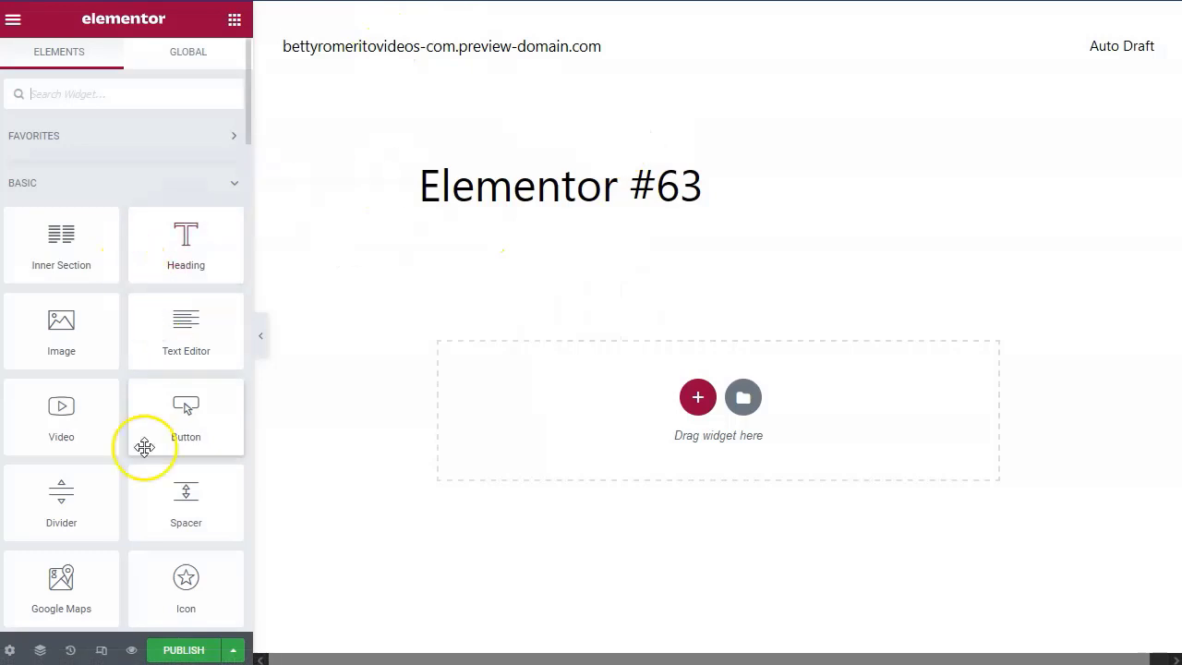
{"action": "left_click", "coordinate": [11, 651]}
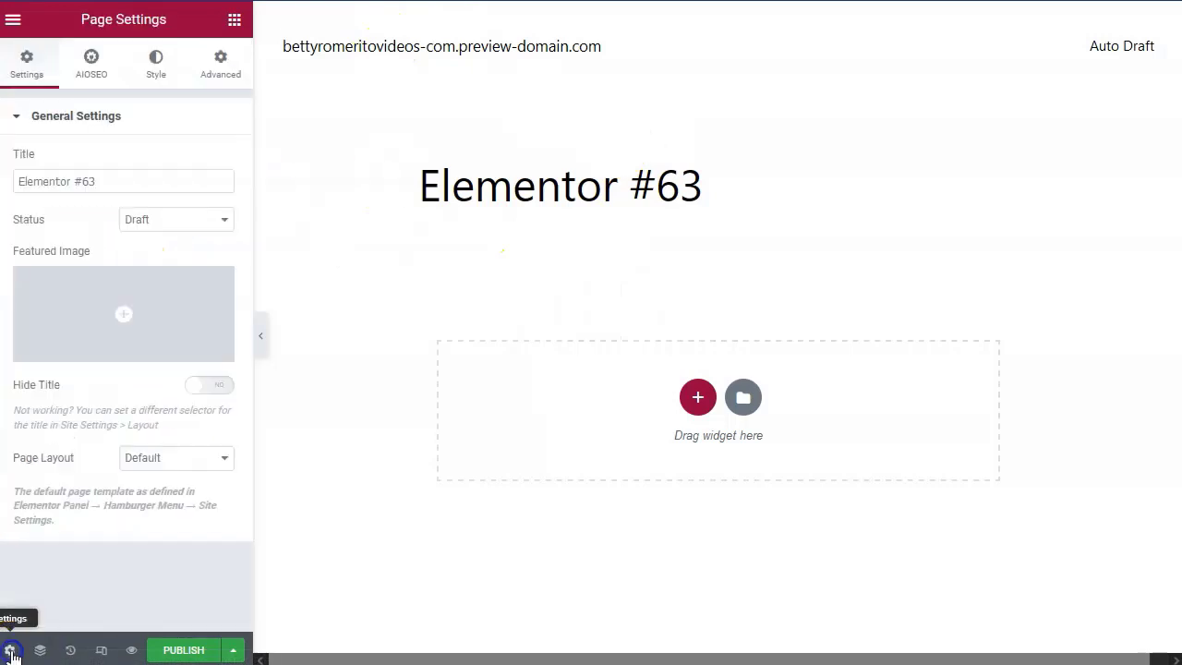
{"action": "left_click", "coordinate": [175, 469]}
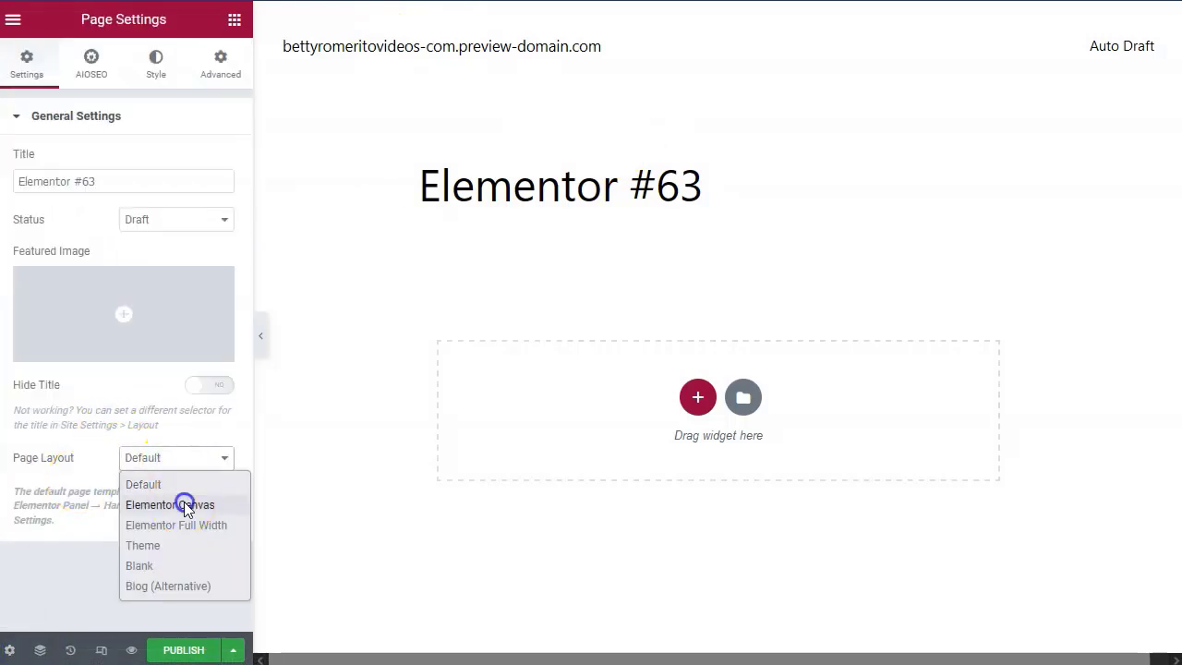
{"action": "left_click", "coordinate": [185, 503]}
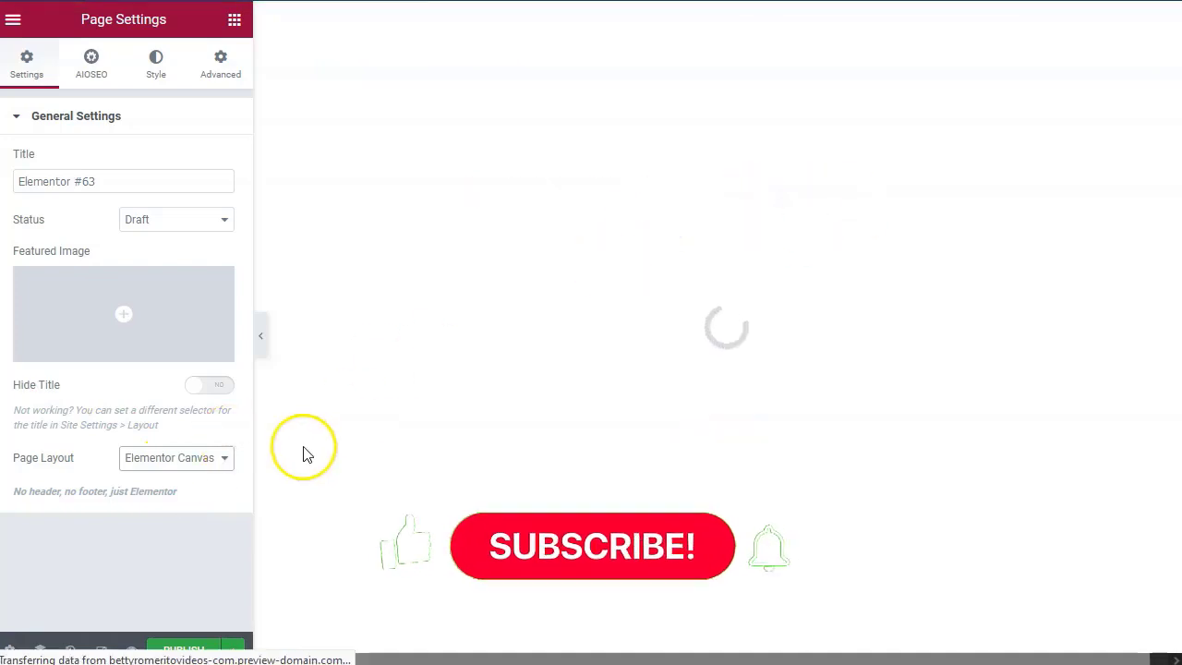
Insert the saved 'Nicho Adulto' template from My Templates into the page.
{"action": "left_click", "coordinate": [752, 159]}
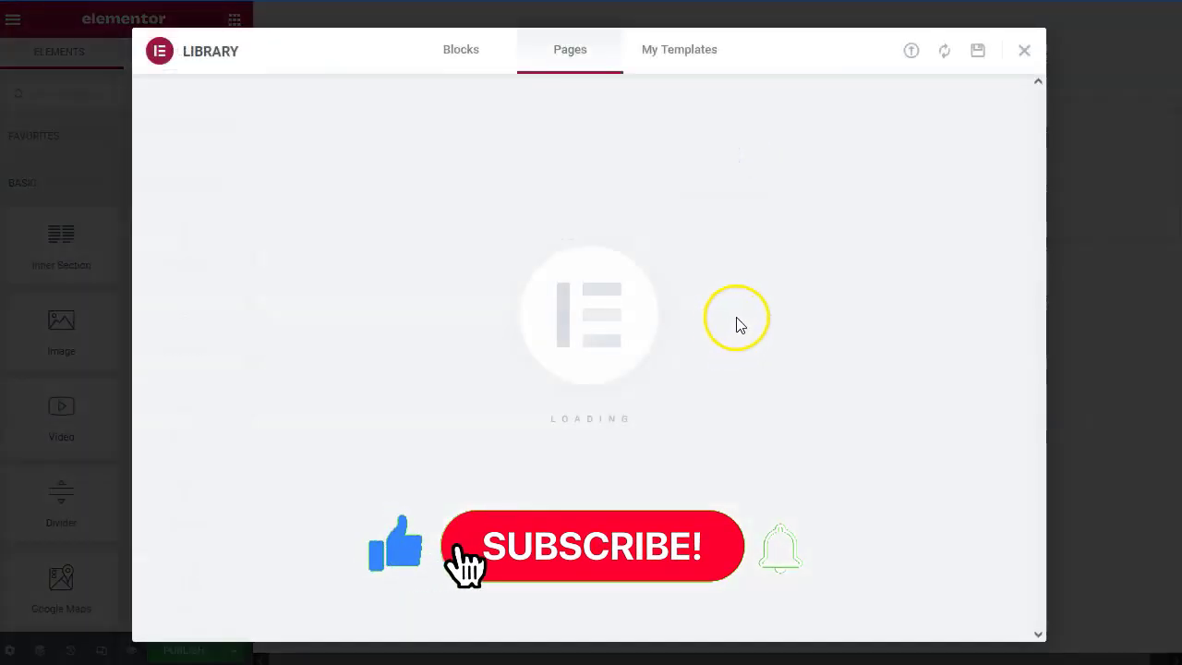
{"action": "left_click", "coordinate": [681, 51]}
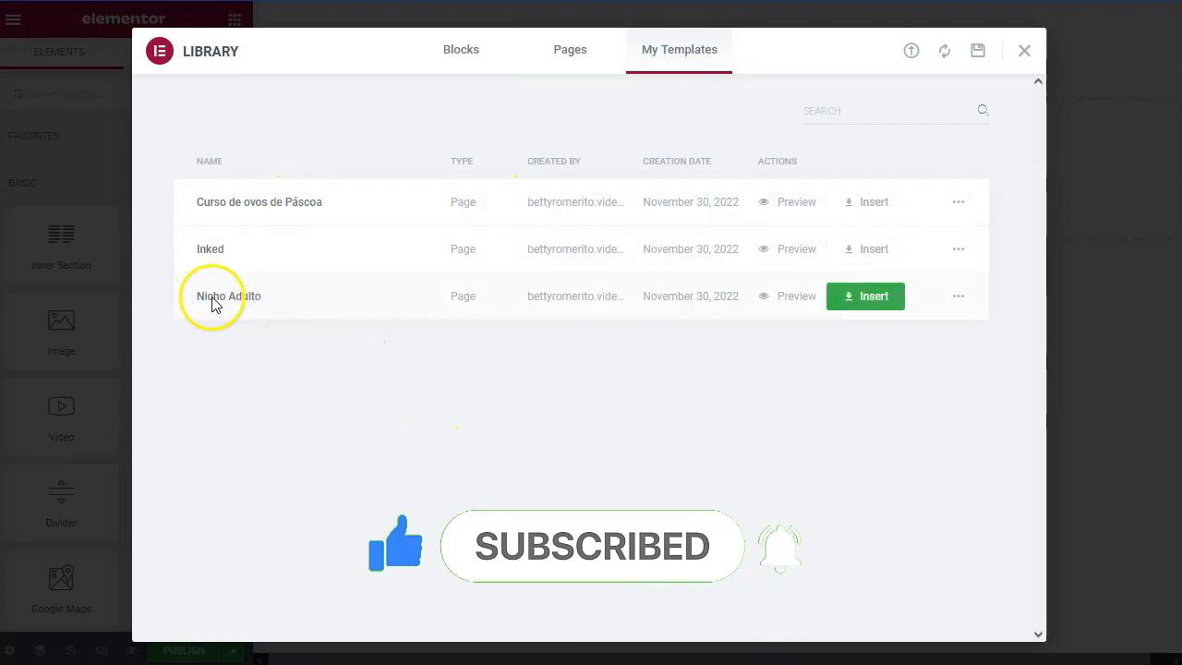
{"action": "left_click", "coordinate": [867, 296]}
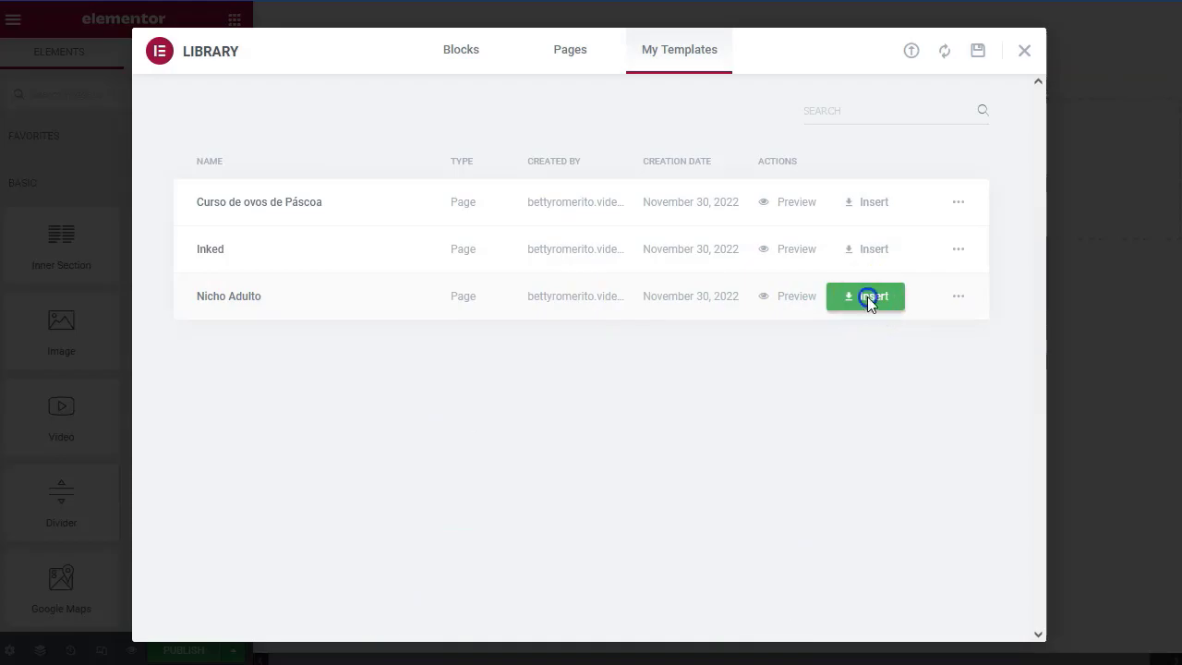
{"action": "scroll", "coordinate": [612, 378], "scroll_direction": "down", "scroll_amount": 5}
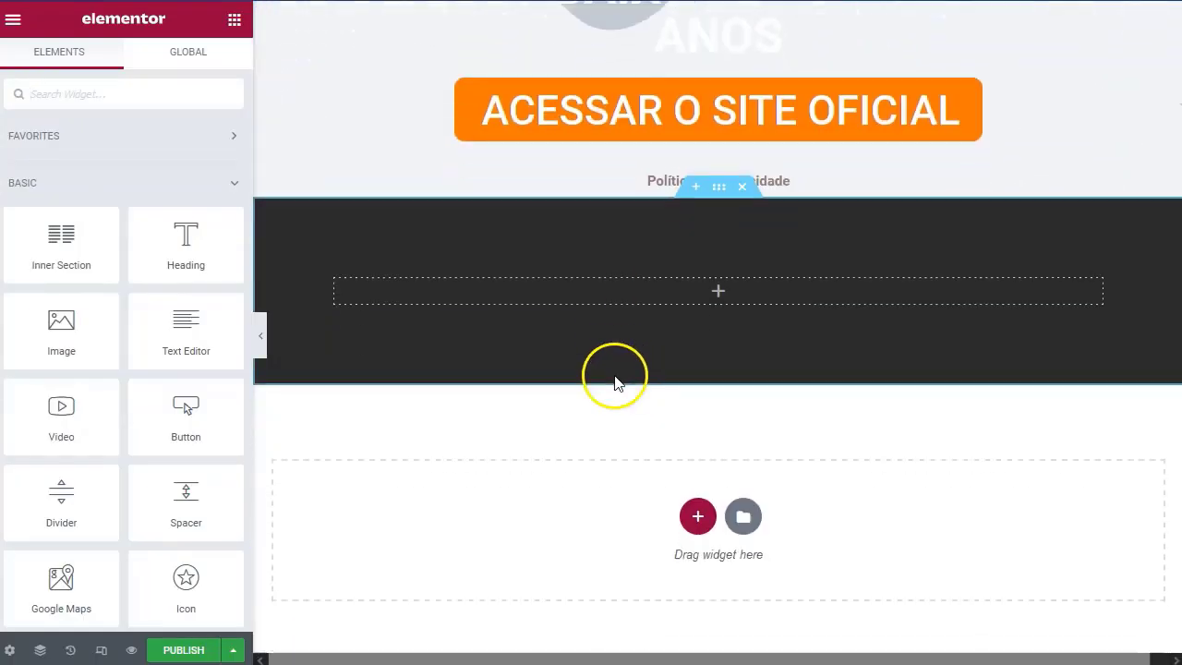
Give the top section an uploaded pink lips image as its background.
{"action": "scroll", "coordinate": [612, 361], "scroll_direction": "up", "scroll_amount": 5}
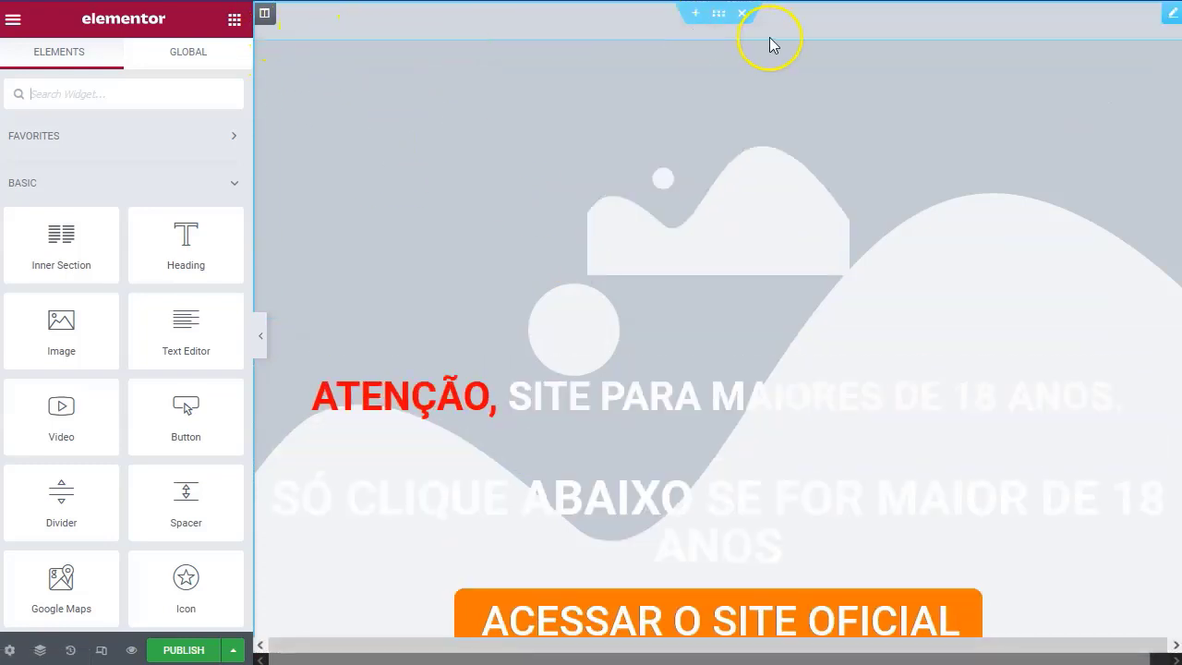
{"action": "left_click", "coordinate": [718, 15]}
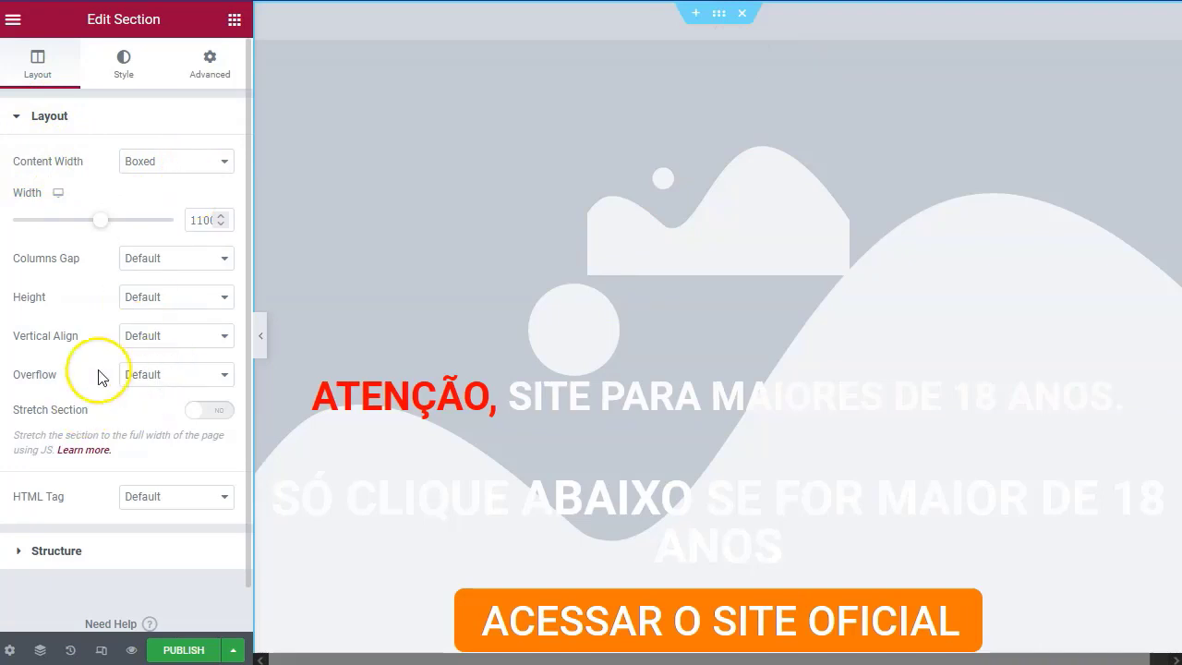
{"action": "left_click", "coordinate": [127, 63]}
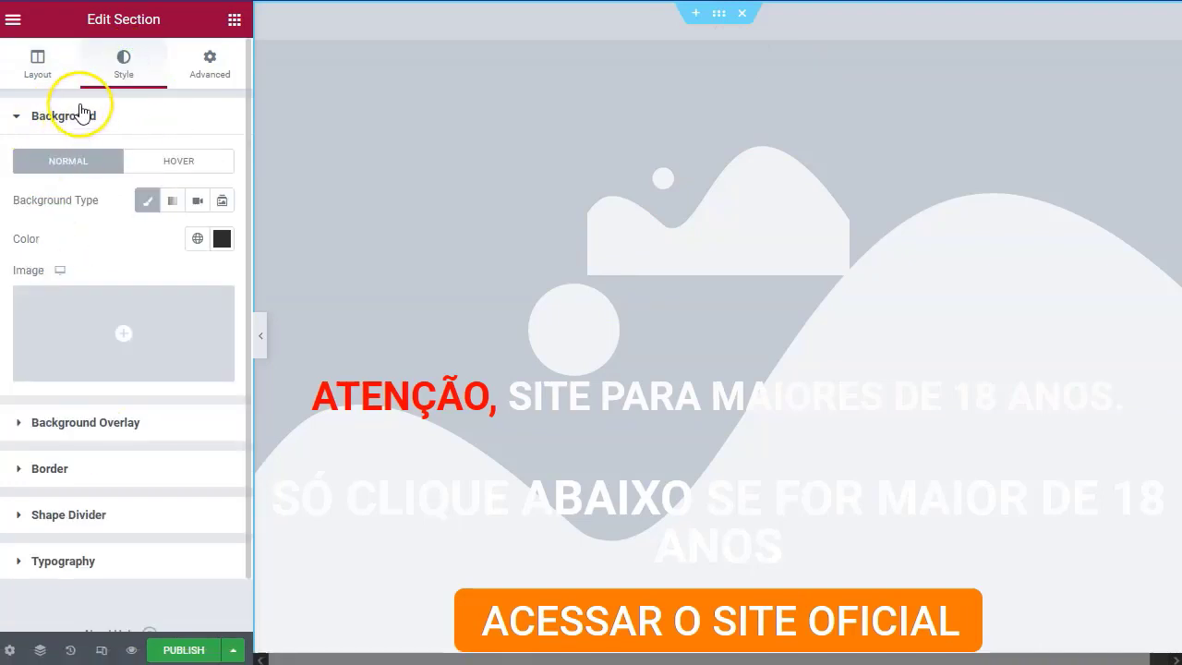
{"action": "mouse_move", "coordinate": [132, 316]}
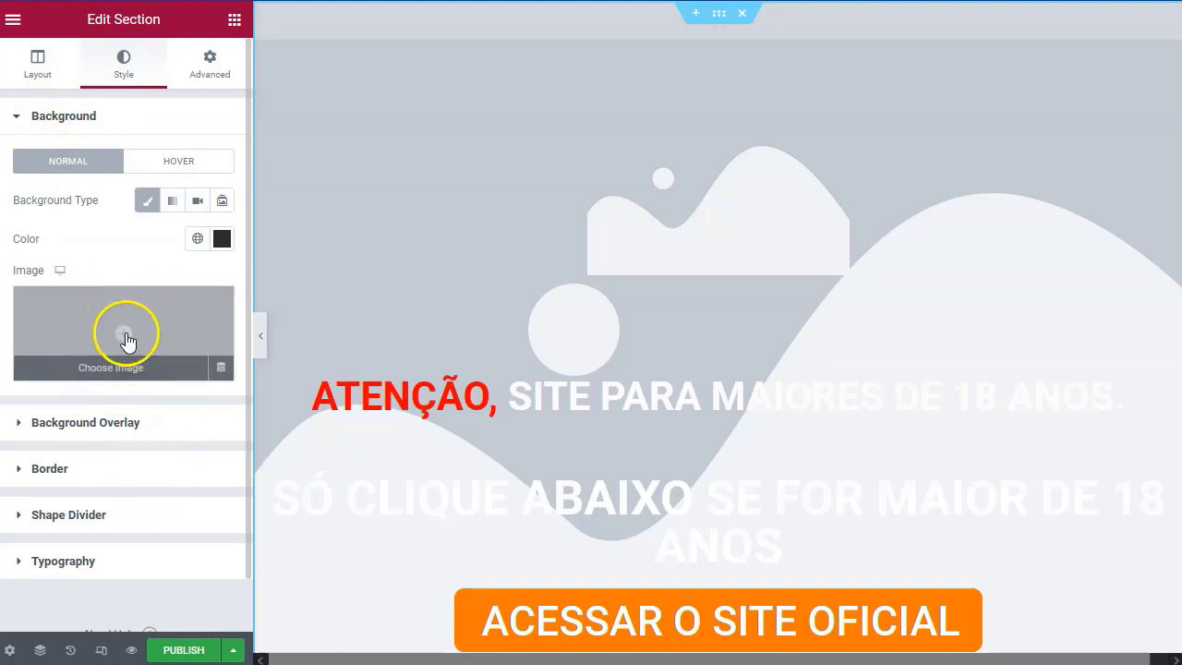
{"action": "left_click", "coordinate": [126, 338]}
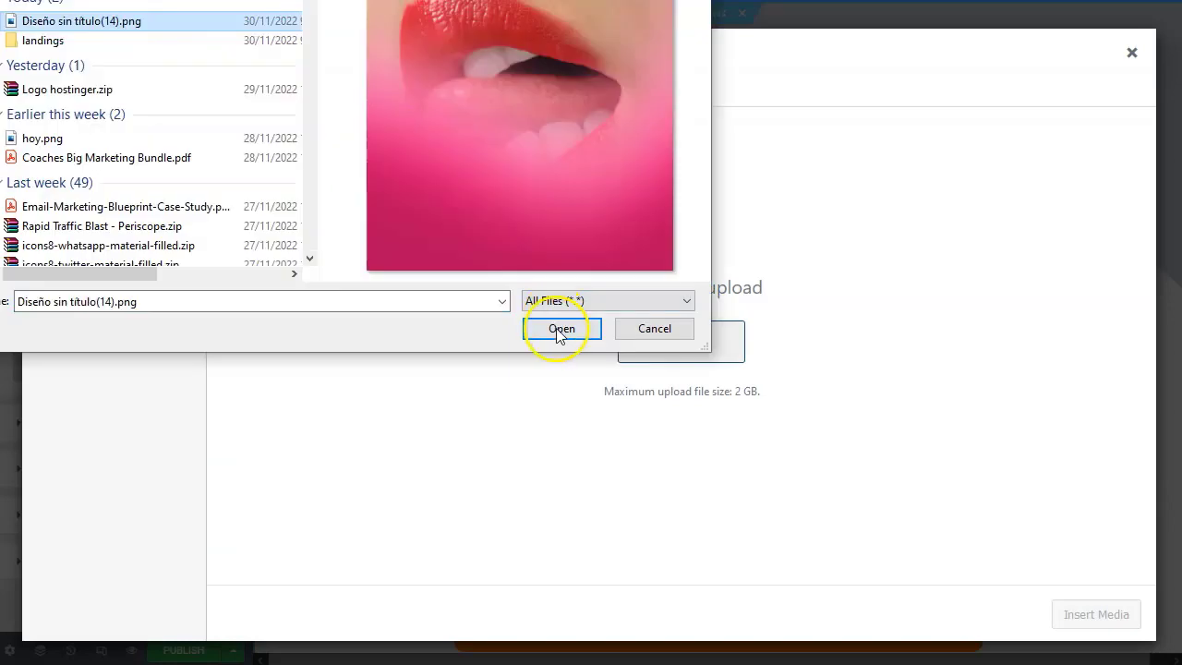
{"action": "left_click", "coordinate": [559, 328]}
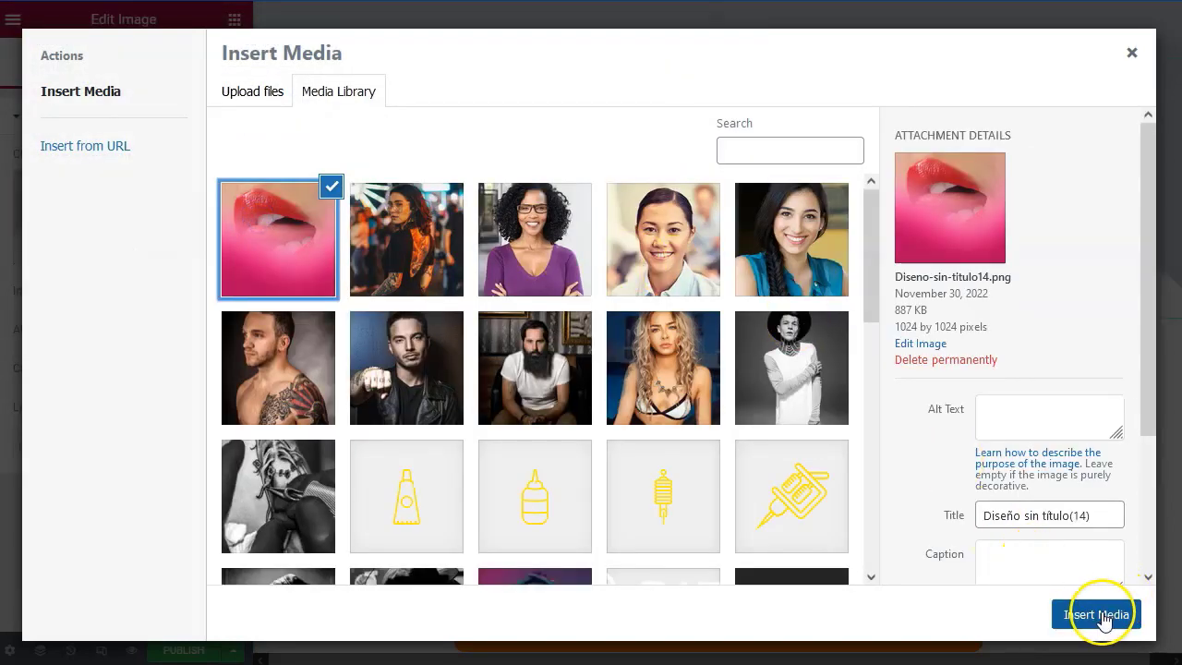
{"action": "left_click", "coordinate": [1098, 613]}
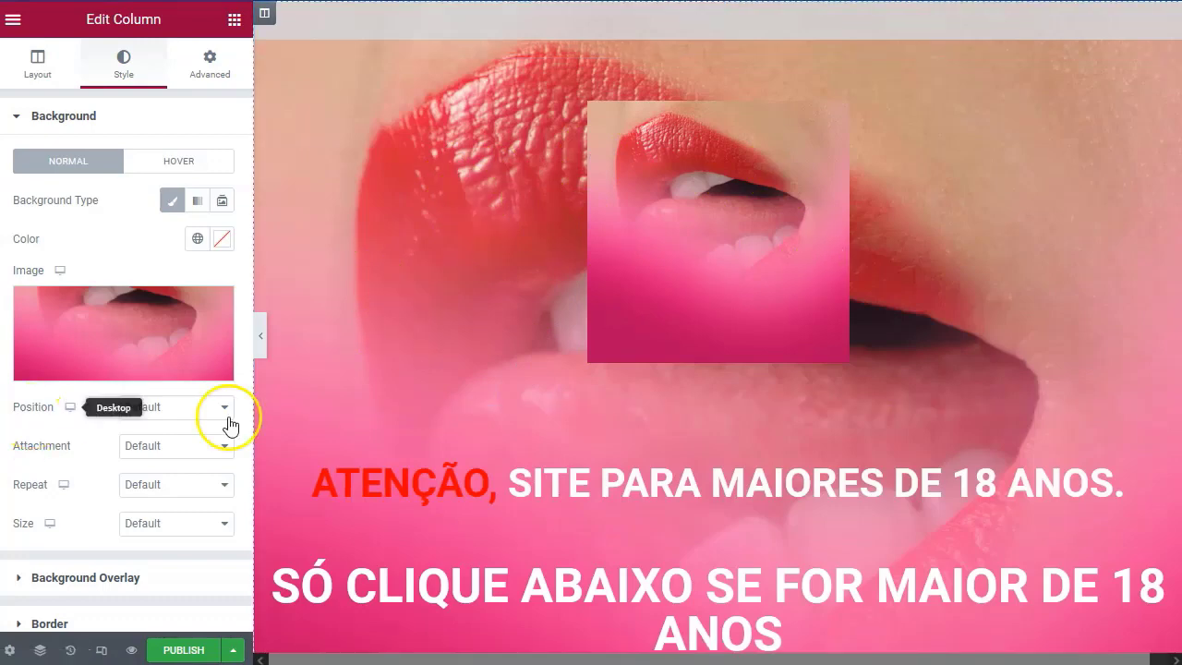
Center the background image position and review the page.
{"action": "left_click", "coordinate": [170, 407]}
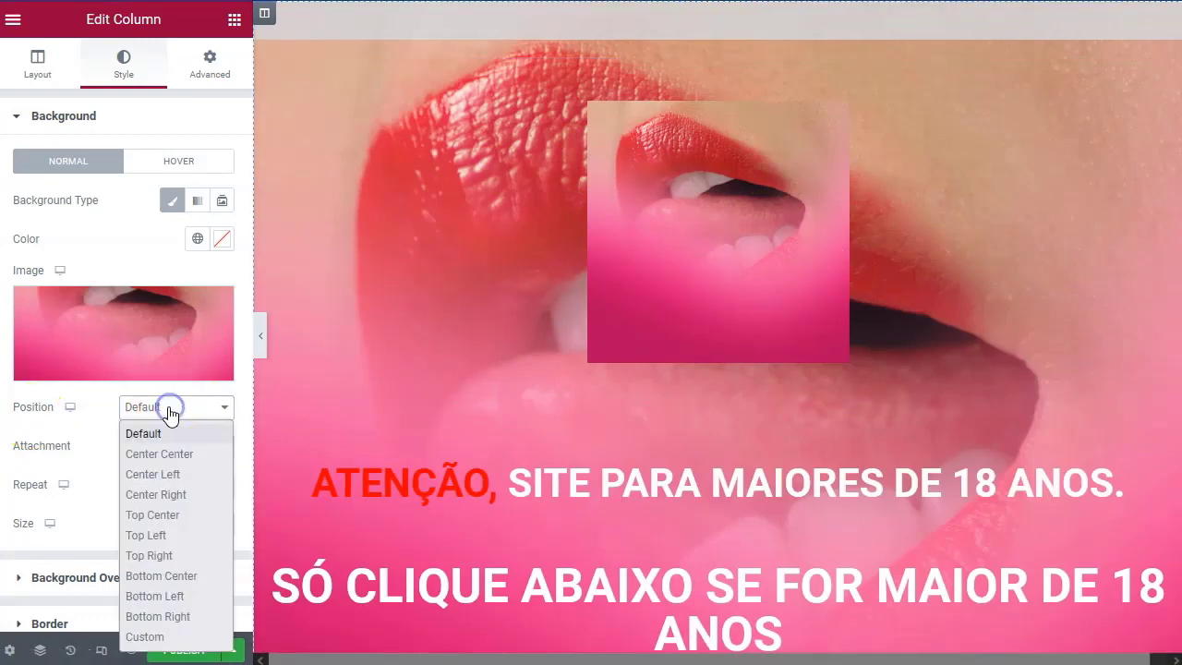
{"action": "left_click", "coordinate": [198, 457]}
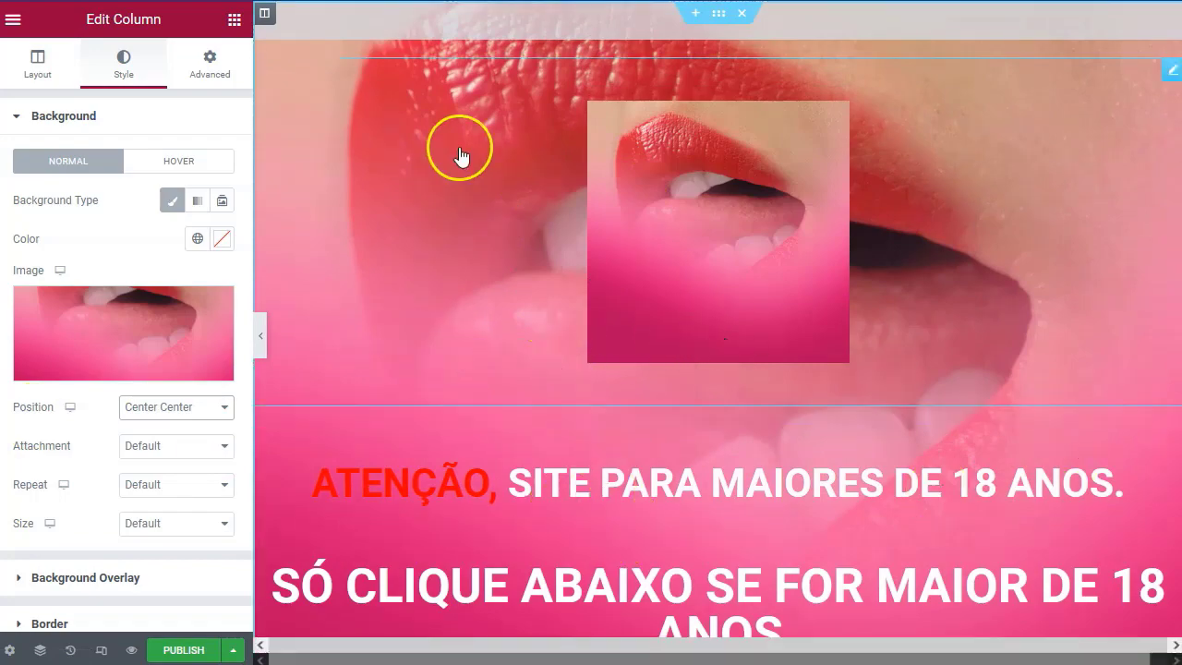
{"action": "scroll", "coordinate": [460, 262], "scroll_direction": "down", "scroll_amount": 2}
{"action": "scroll", "coordinate": [480, 314], "scroll_direction": "down", "scroll_amount": 6}
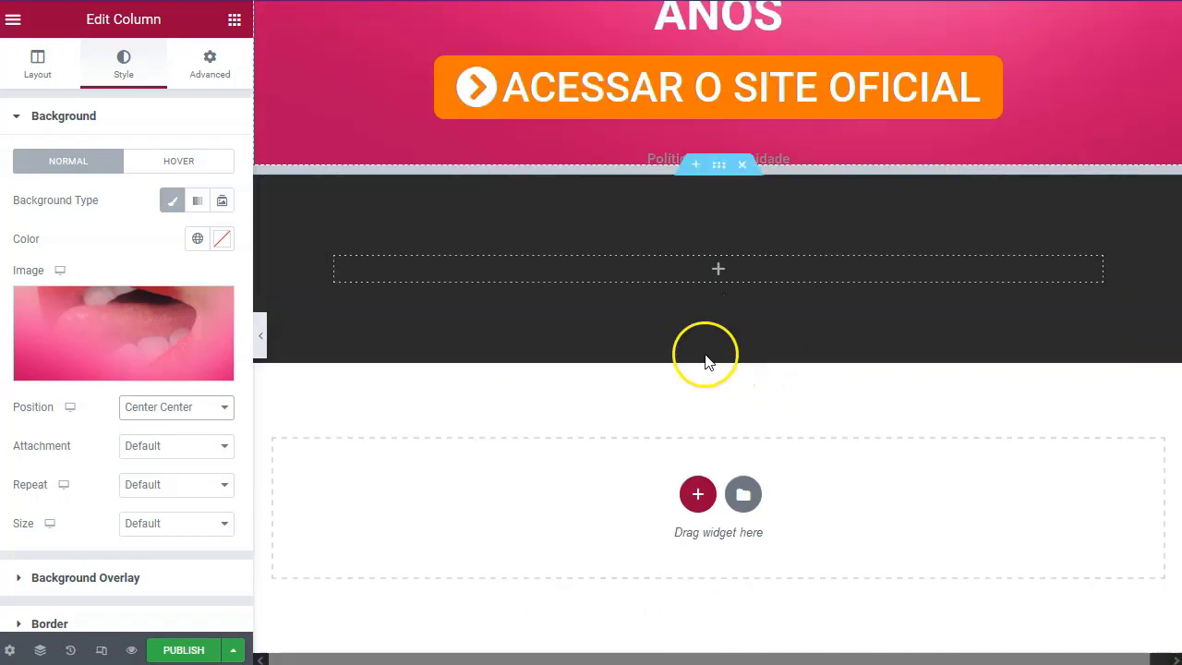
{"action": "scroll", "coordinate": [697, 341], "scroll_direction": "up", "scroll_amount": 6}
{"action": "scroll", "coordinate": [692, 333], "scroll_direction": "up", "scroll_amount": 1}
{"action": "scroll", "coordinate": [475, 328], "scroll_direction": "down", "scroll_amount": 3}
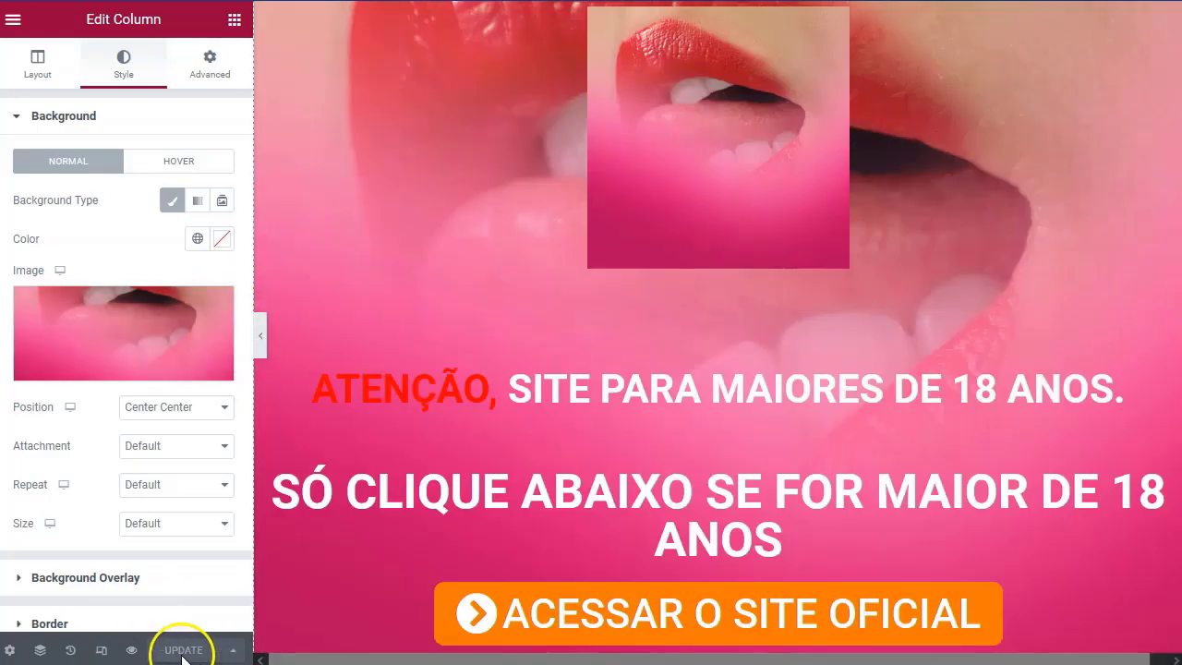
Exit the Elementor editor back to the WordPress Pages list.
{"action": "left_click", "coordinate": [13, 20]}
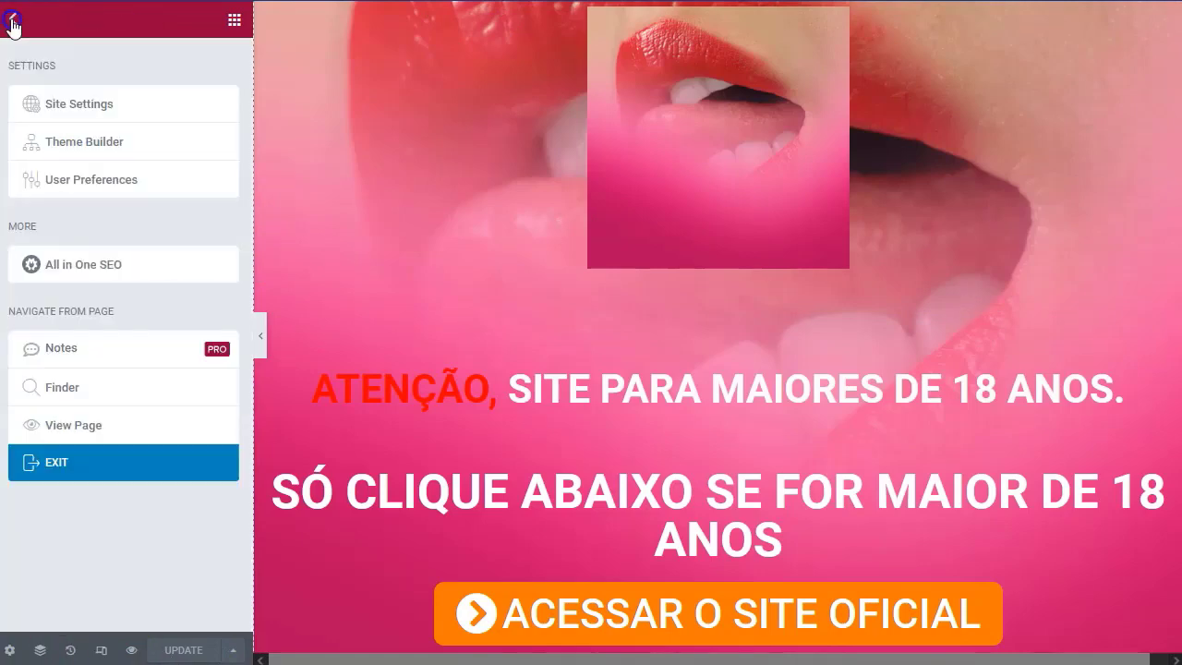
{"action": "left_click", "coordinate": [62, 472]}
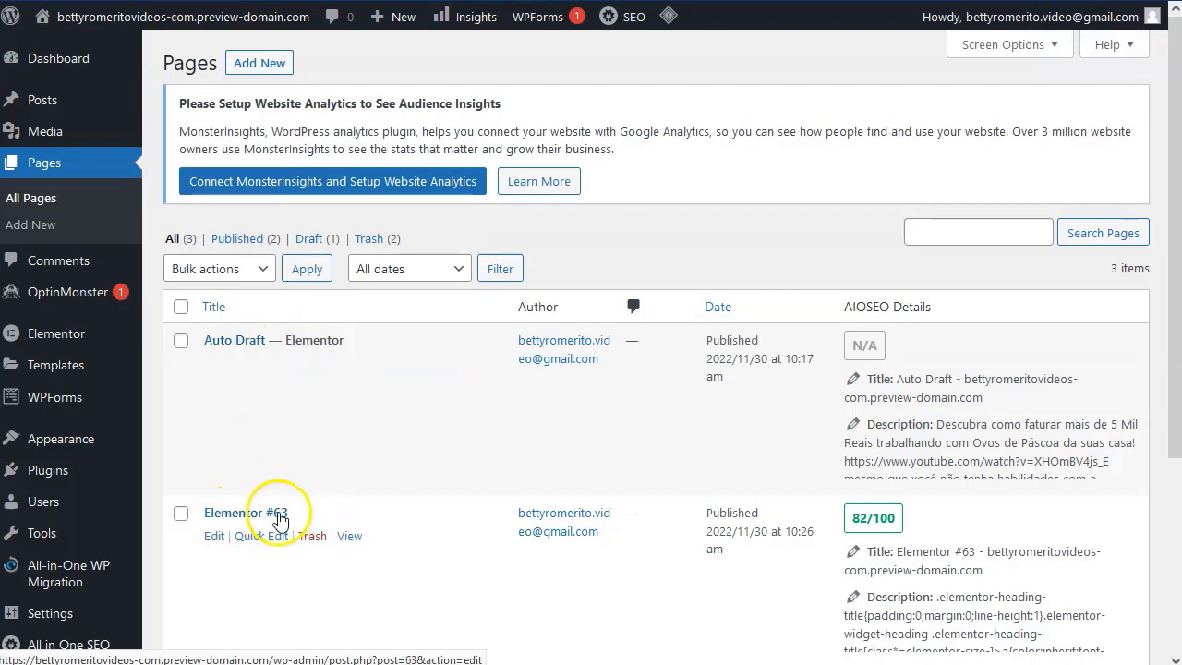
{"action": "scroll", "coordinate": [367, 501], "scroll_direction": "down", "scroll_amount": 3}
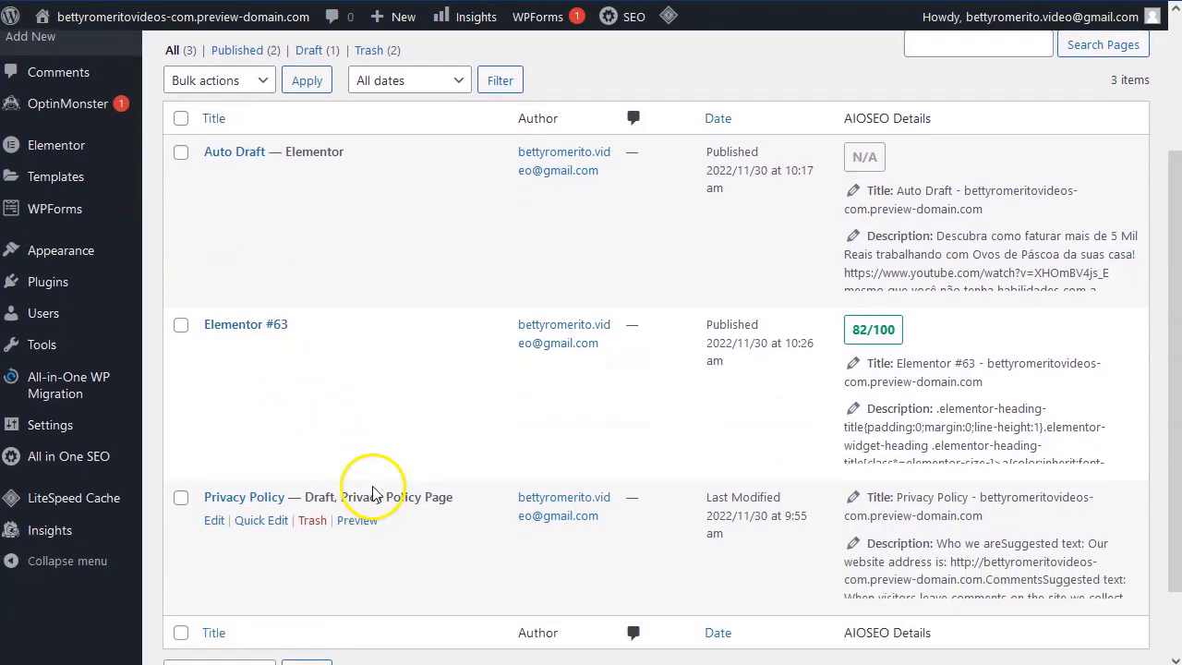
{"action": "scroll", "coordinate": [374, 494], "scroll_direction": "up", "scroll_amount": 2}
{"action": "scroll", "coordinate": [379, 485], "scroll_direction": "down", "scroll_amount": 1}
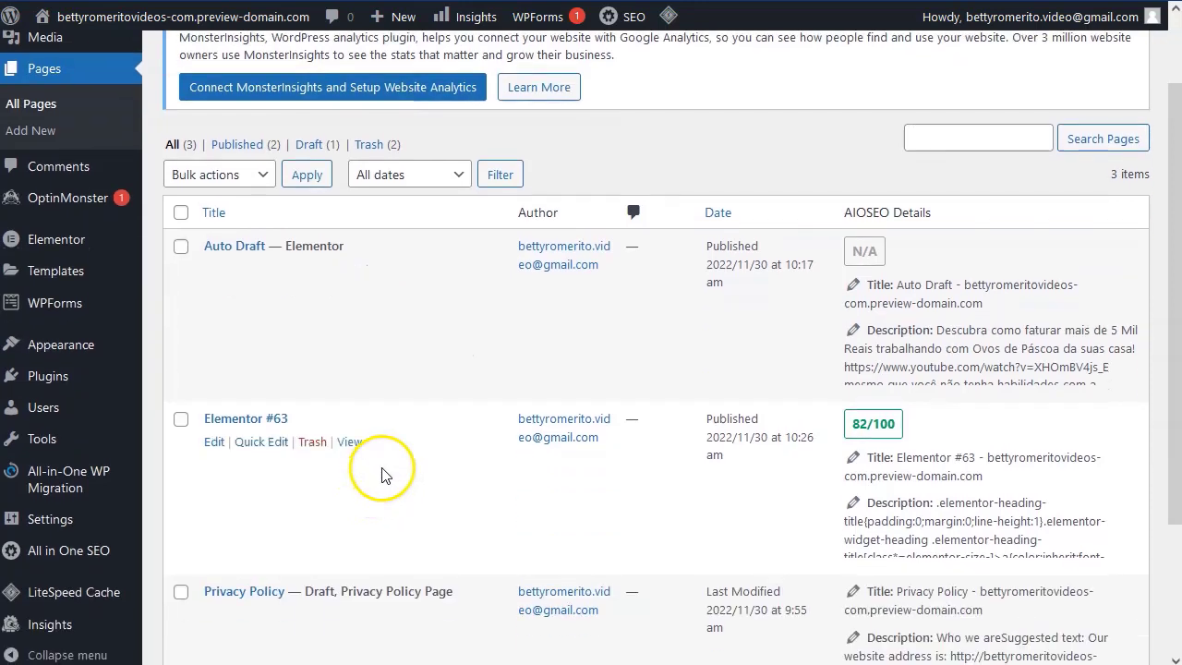
{"action": "scroll", "coordinate": [388, 470], "scroll_direction": "up", "scroll_amount": 1}
Open the live site in a new tab to check the current front page, then return.
{"action": "mouse_move", "coordinate": [42, 48]}
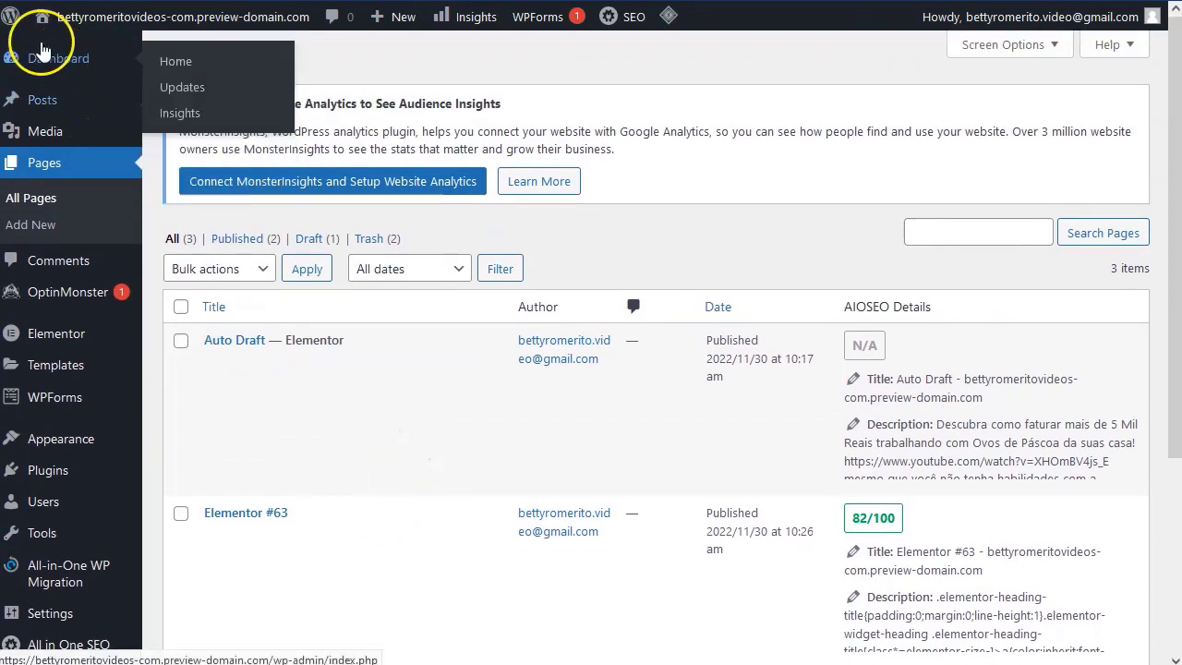
{"action": "mouse_move", "coordinate": [111, 26]}
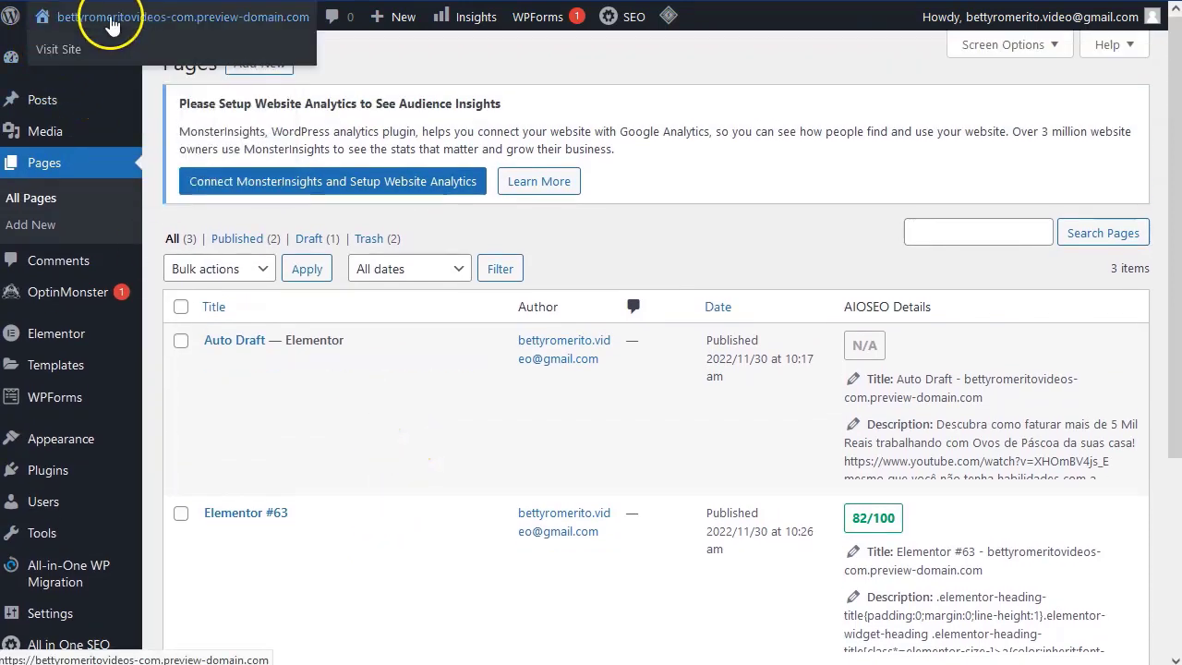
{"action": "right_click", "coordinate": [63, 53]}
{"action": "left_click", "coordinate": [111, 66]}
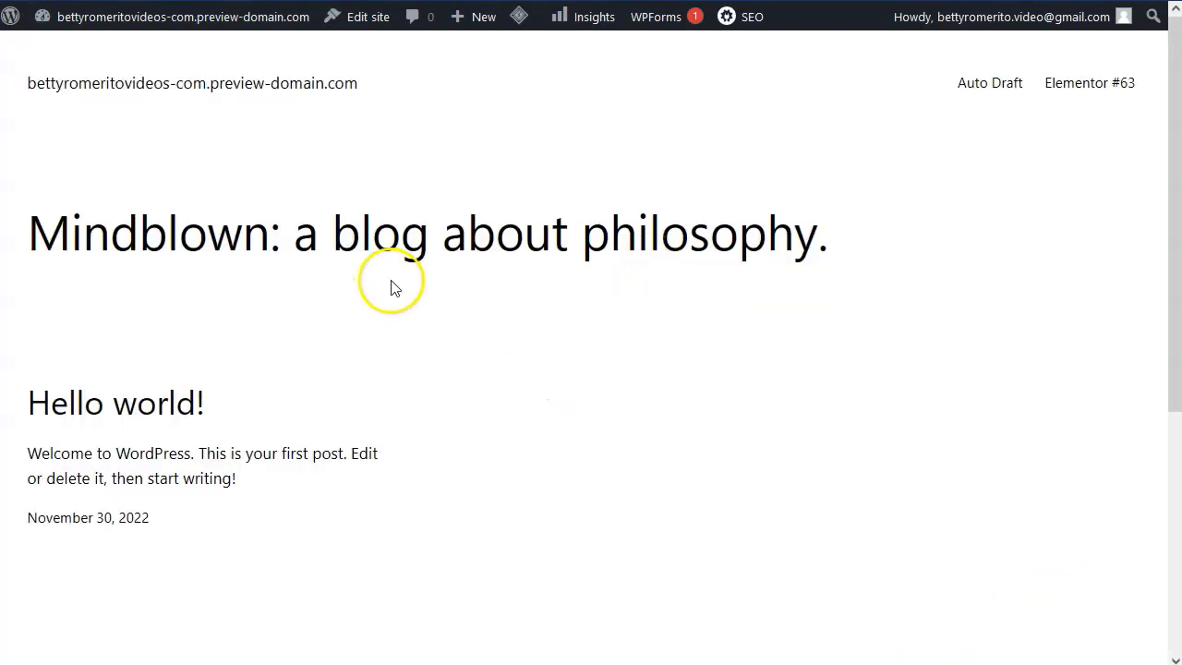
{"action": "key", "text": "alt+Left"}
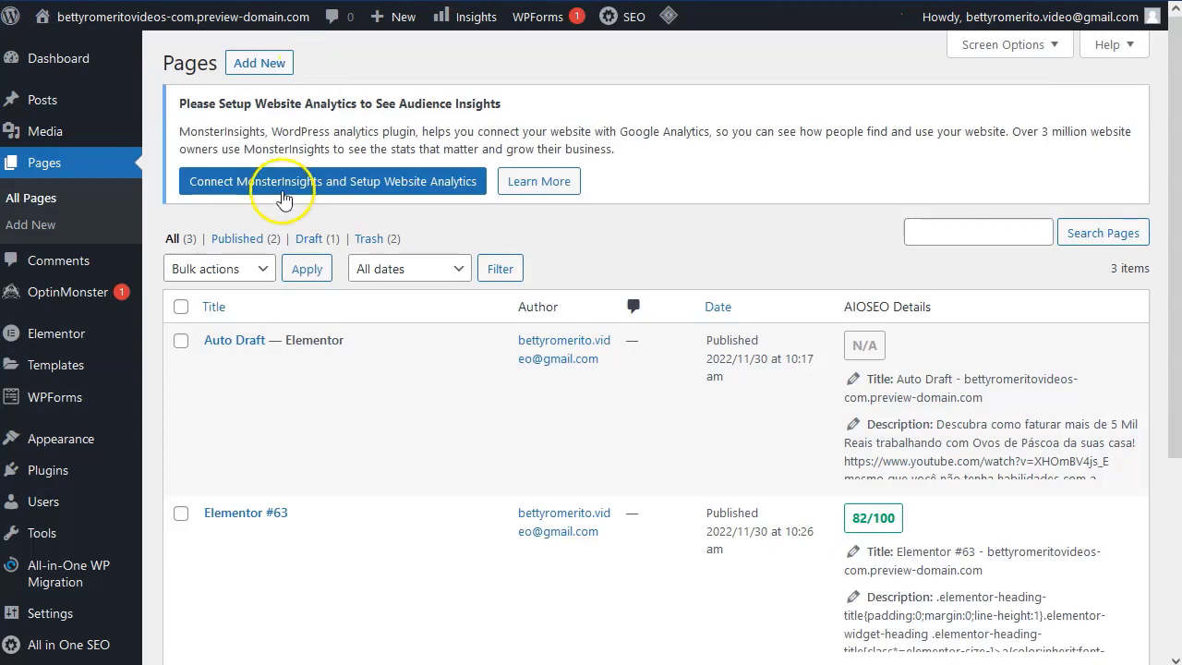
In Settings > Reading, set a static homepage to 'Auto Draft' and save.
{"action": "mouse_move", "coordinate": [63, 391]}
{"action": "scroll", "coordinate": [71, 407], "scroll_direction": "down", "scroll_amount": 1}
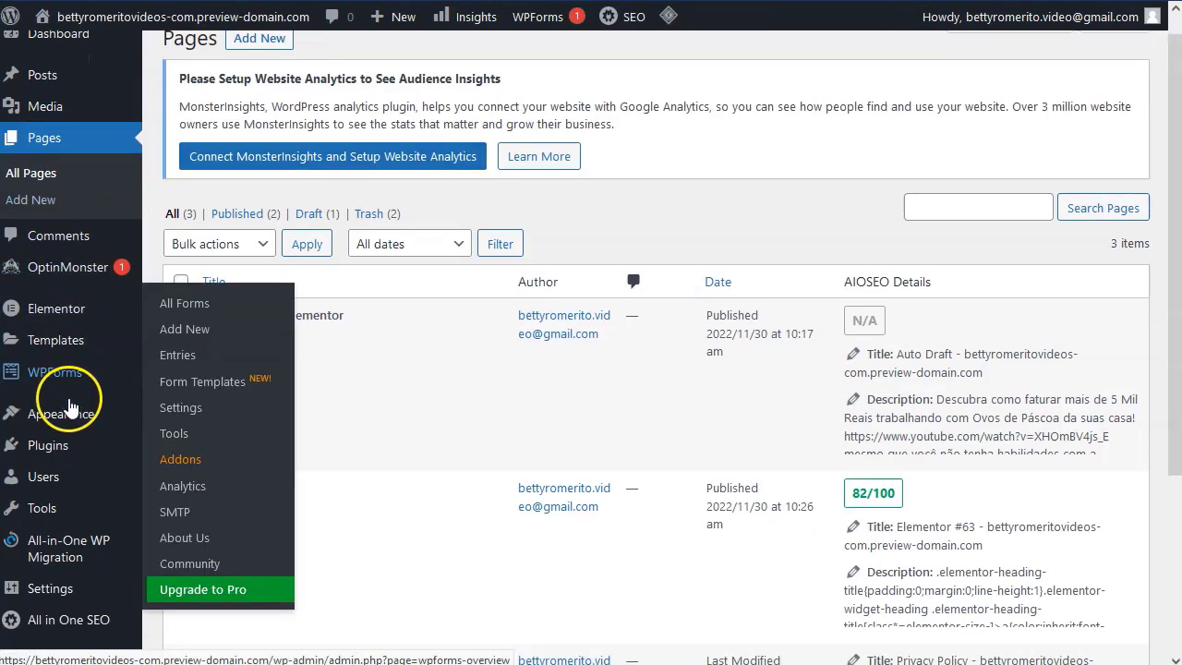
{"action": "scroll", "coordinate": [70, 407], "scroll_direction": "down", "scroll_amount": 3}
{"action": "mouse_move", "coordinate": [54, 445]}
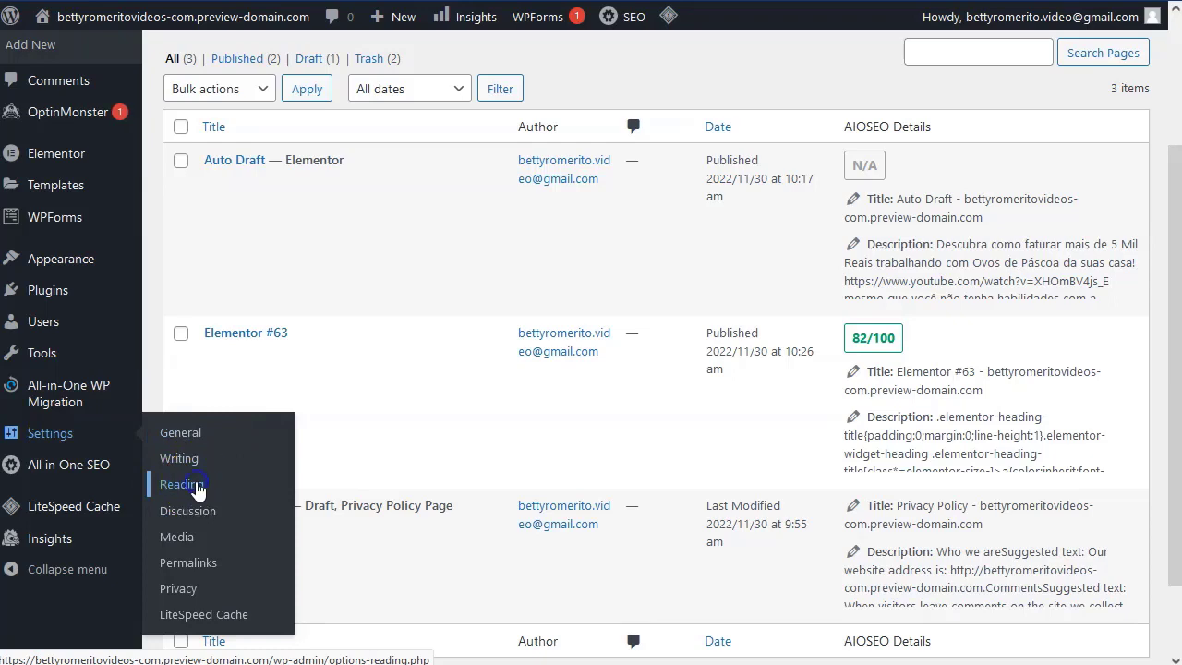
{"action": "left_click", "coordinate": [197, 485]}
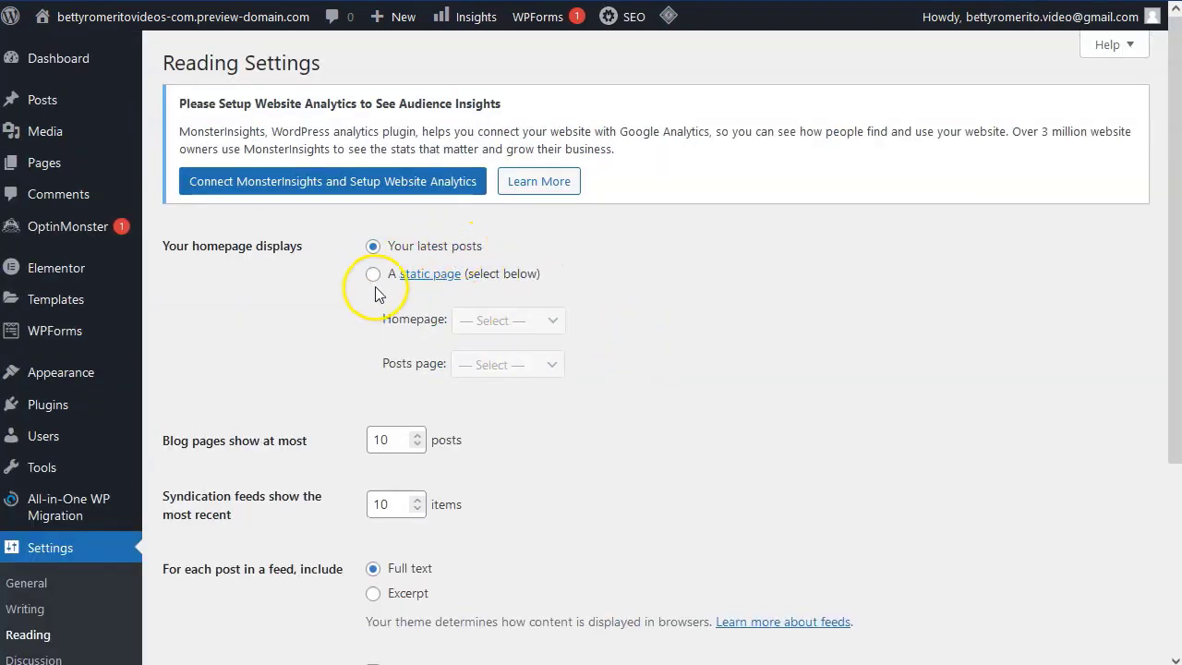
{"action": "left_click", "coordinate": [374, 276]}
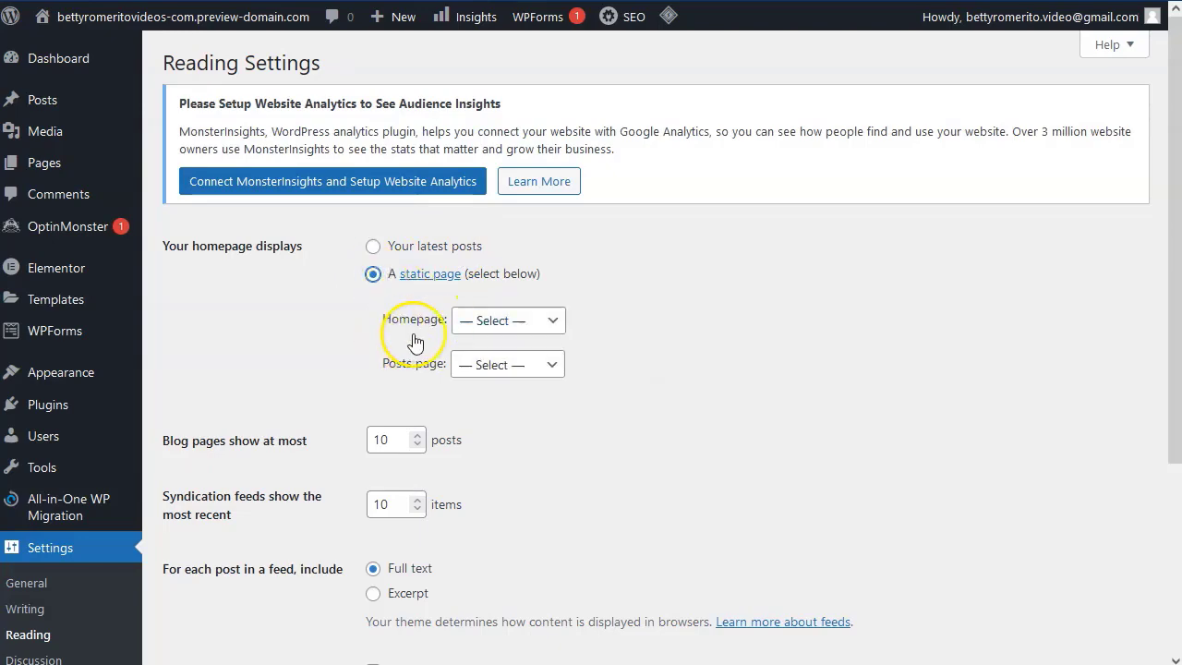
{"action": "left_click", "coordinate": [520, 322]}
{"action": "left_click", "coordinate": [522, 374]}
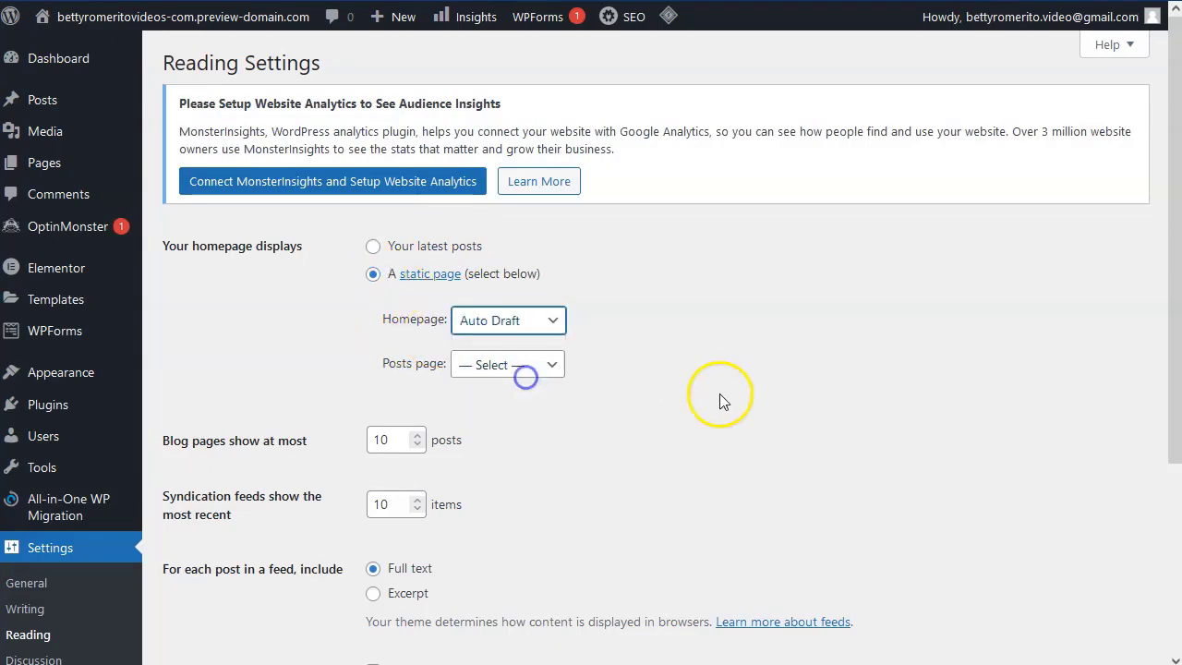
{"action": "scroll", "coordinate": [368, 426], "scroll_direction": "down", "scroll_amount": 3}
{"action": "left_click", "coordinate": [211, 492]}
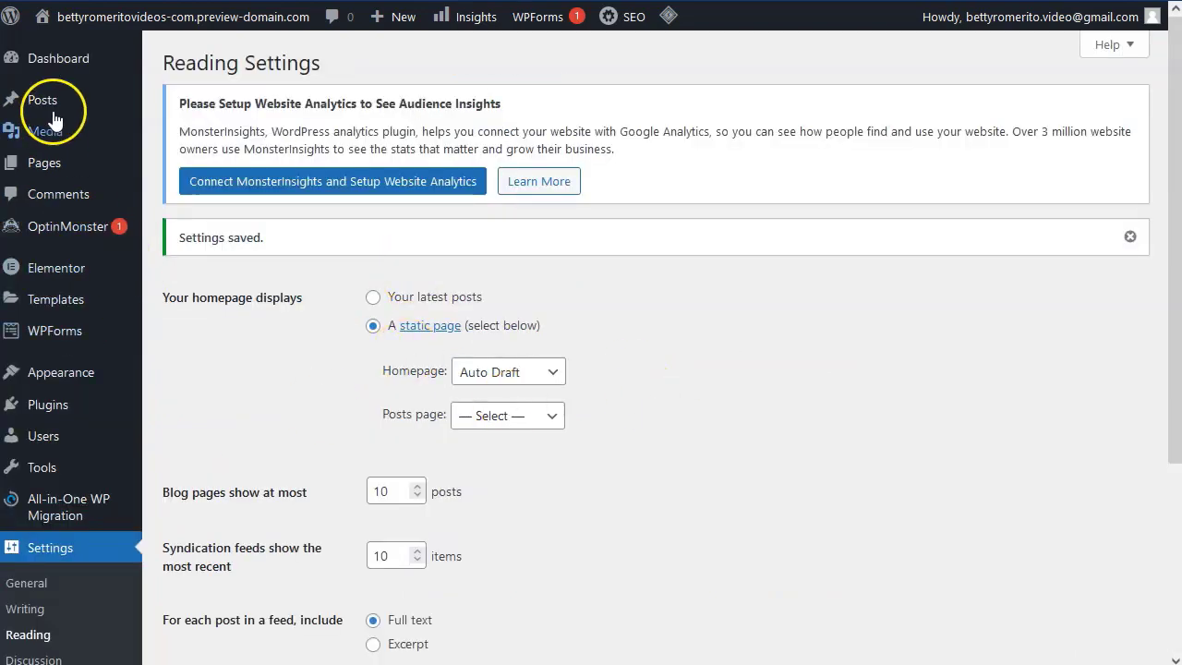
Open the live site in a new tab to view the chocolate landing homepage.
{"action": "mouse_move", "coordinate": [59, 50]}
{"action": "mouse_move", "coordinate": [74, 28]}
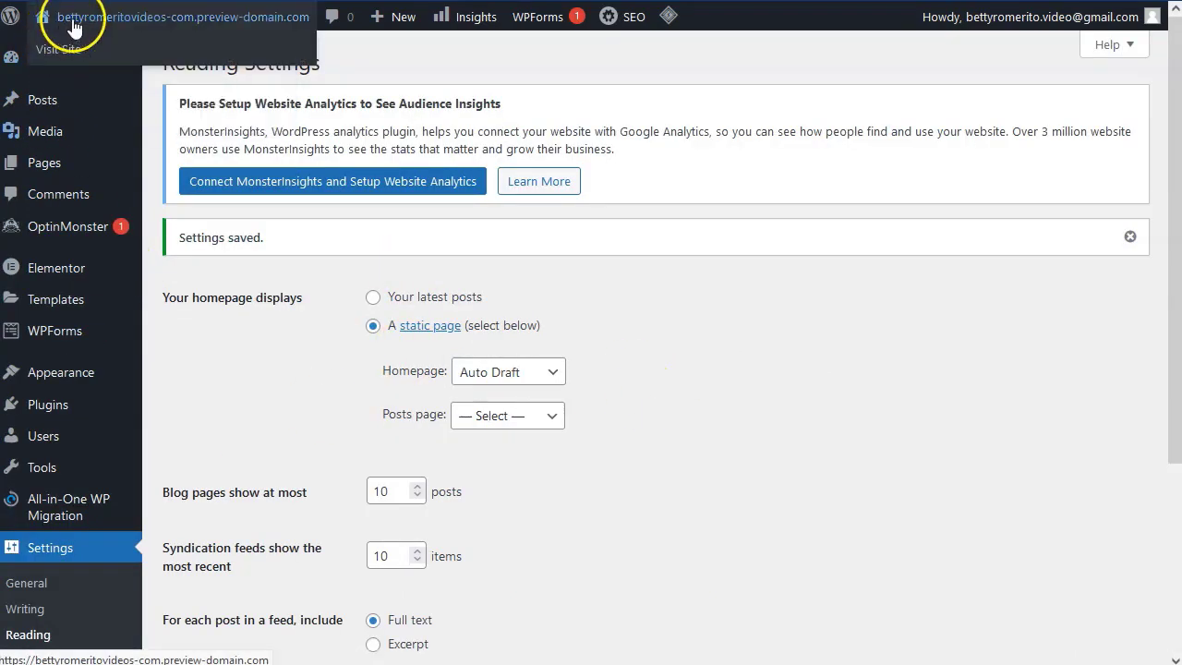
{"action": "right_click", "coordinate": [58, 49]}
{"action": "left_click", "coordinate": [158, 68]}
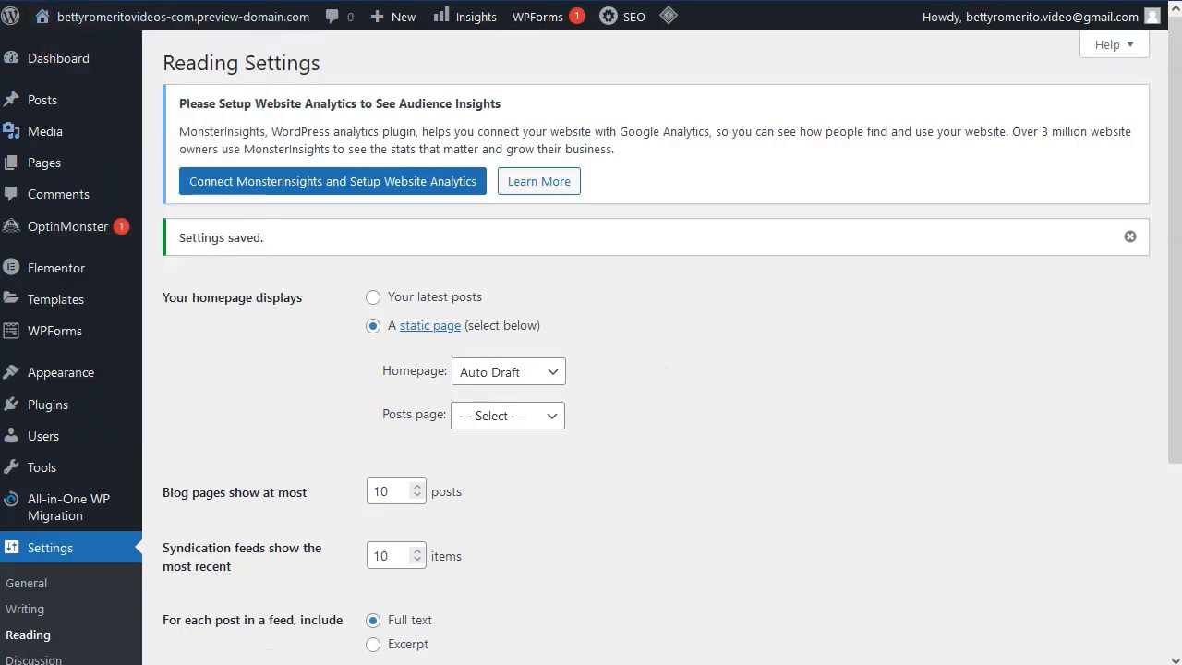
{"action": "key", "text": "ctrl+Tab"}
{"action": "scroll", "coordinate": [330, 295], "scroll_direction": "down", "scroll_amount": 9}
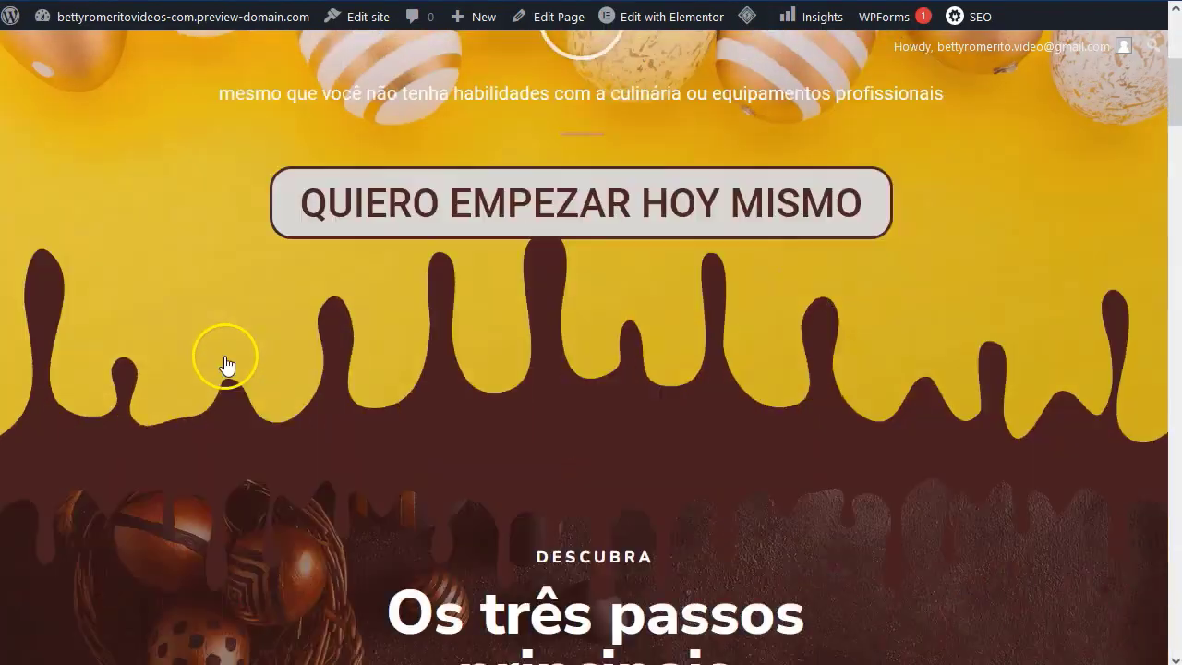
{"action": "scroll", "coordinate": [222, 355], "scroll_direction": "down", "scroll_amount": 15}
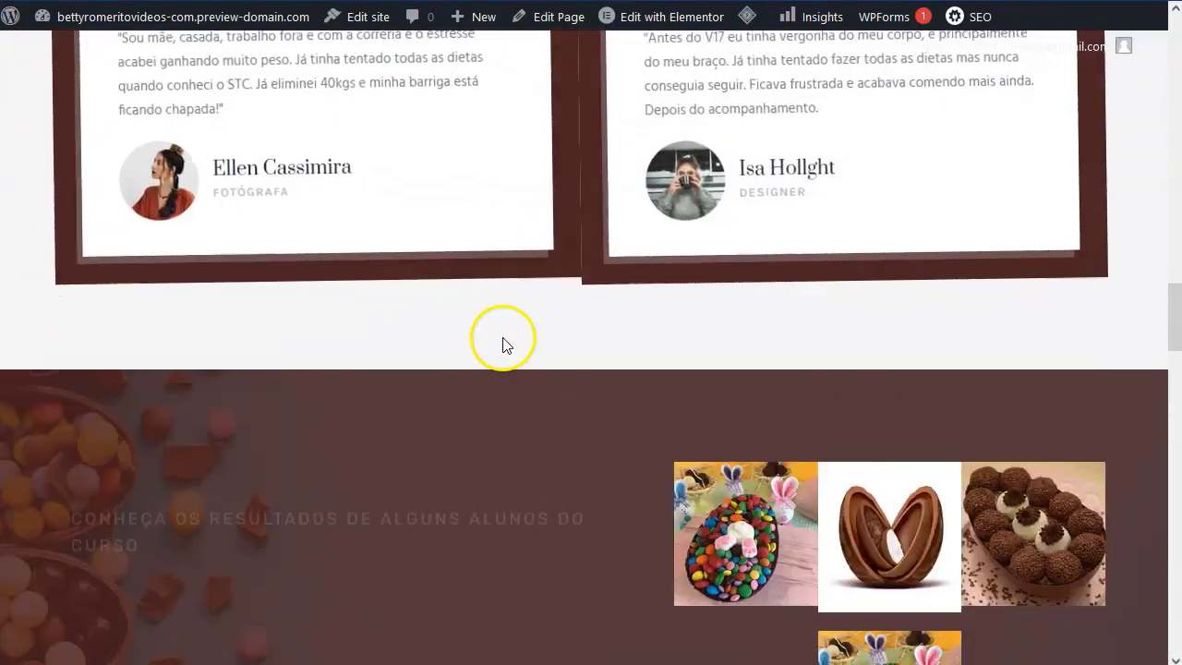
{"action": "scroll", "coordinate": [505, 348], "scroll_direction": "up", "scroll_amount": 20}
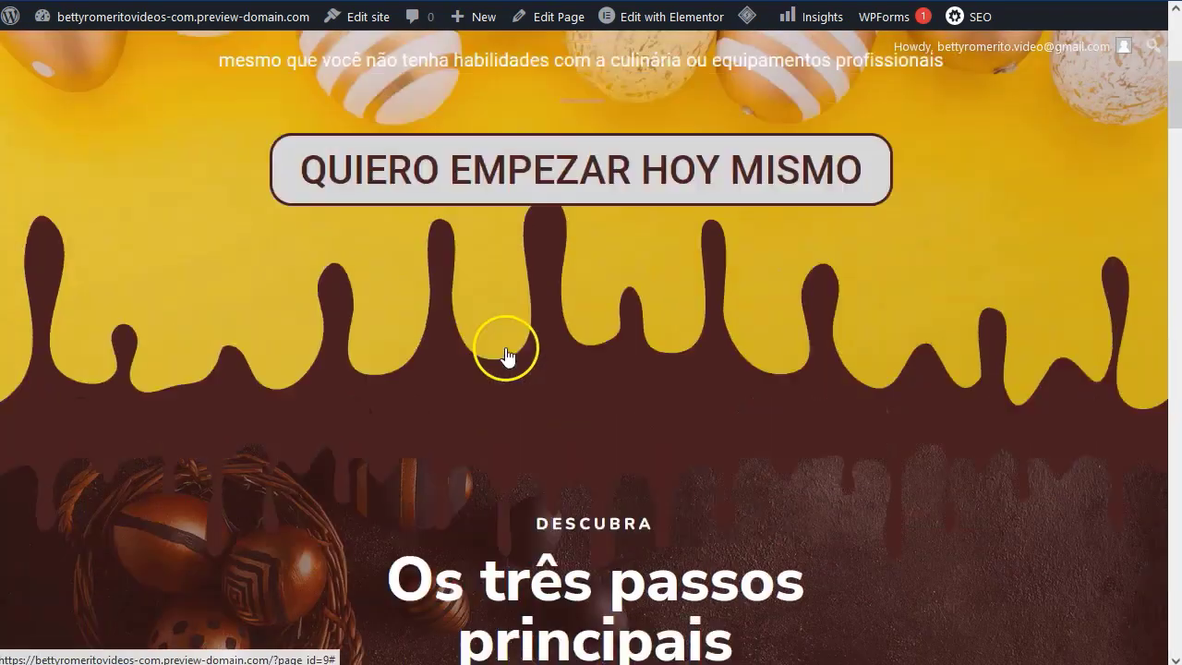